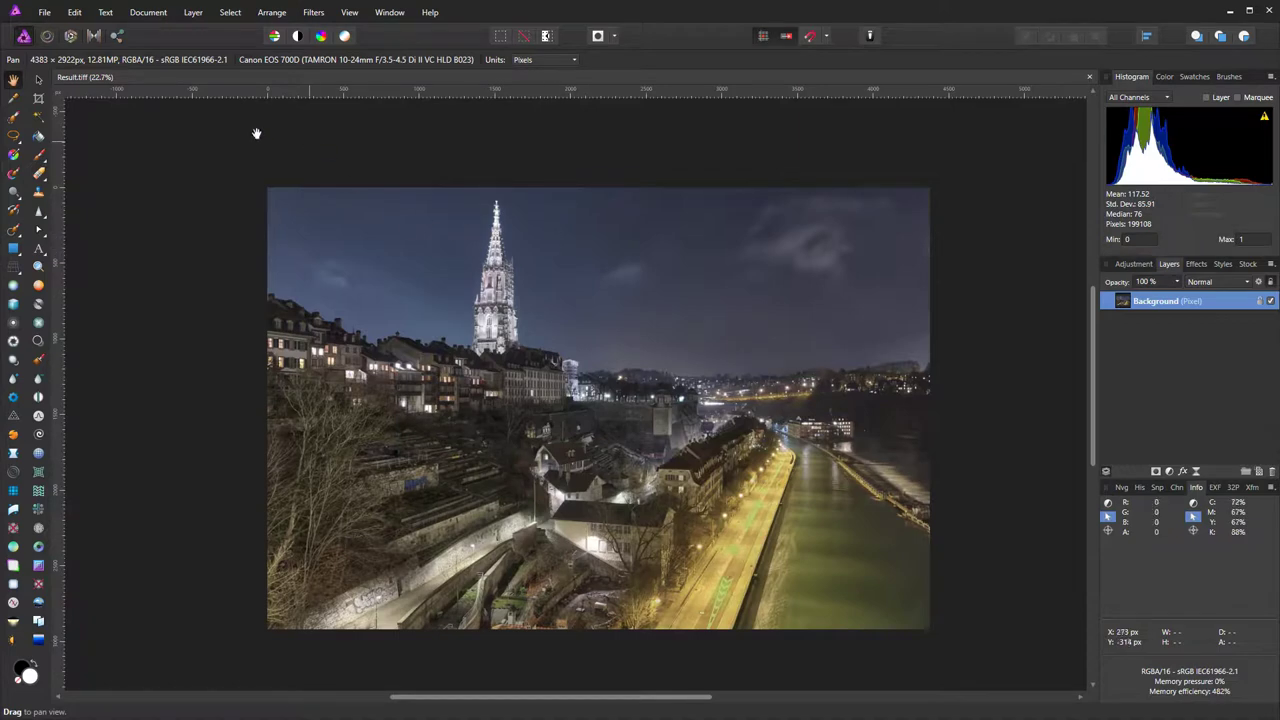
Add a Levels adjustment above the Background and set its black level to 1%, keeping the white level at 100%
left_click(193, 12)
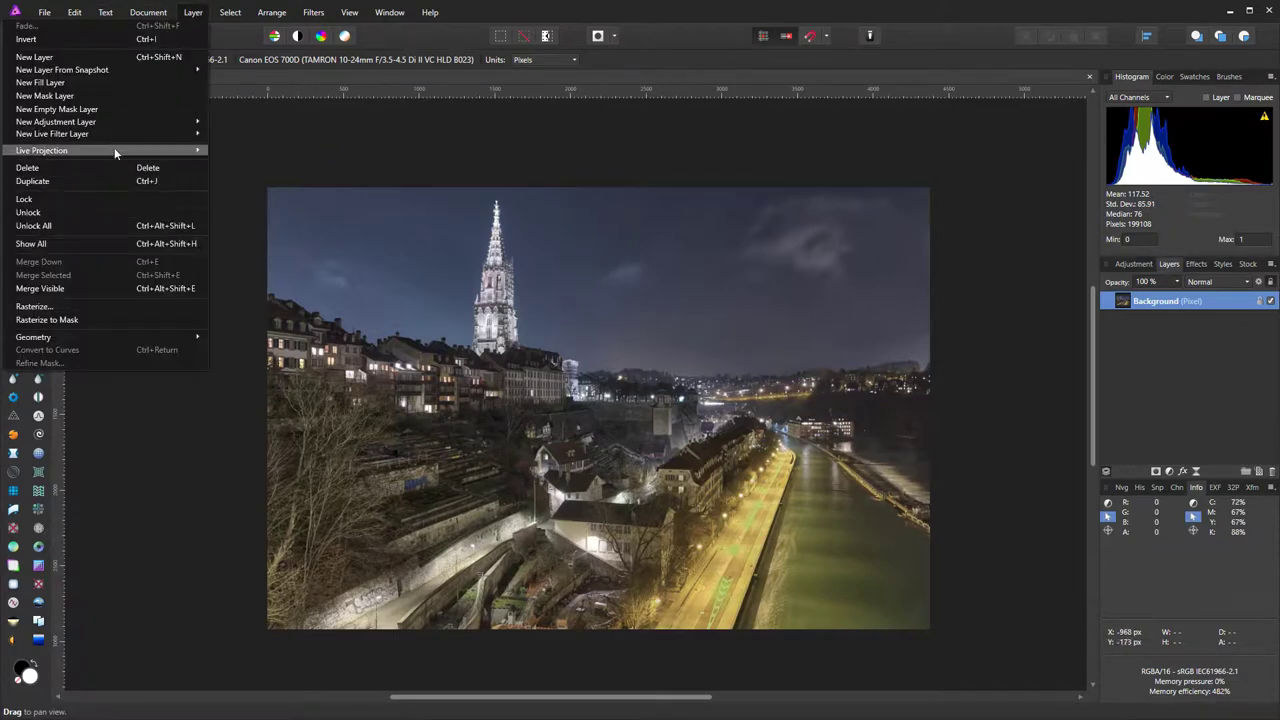
mouse_move(106, 122)
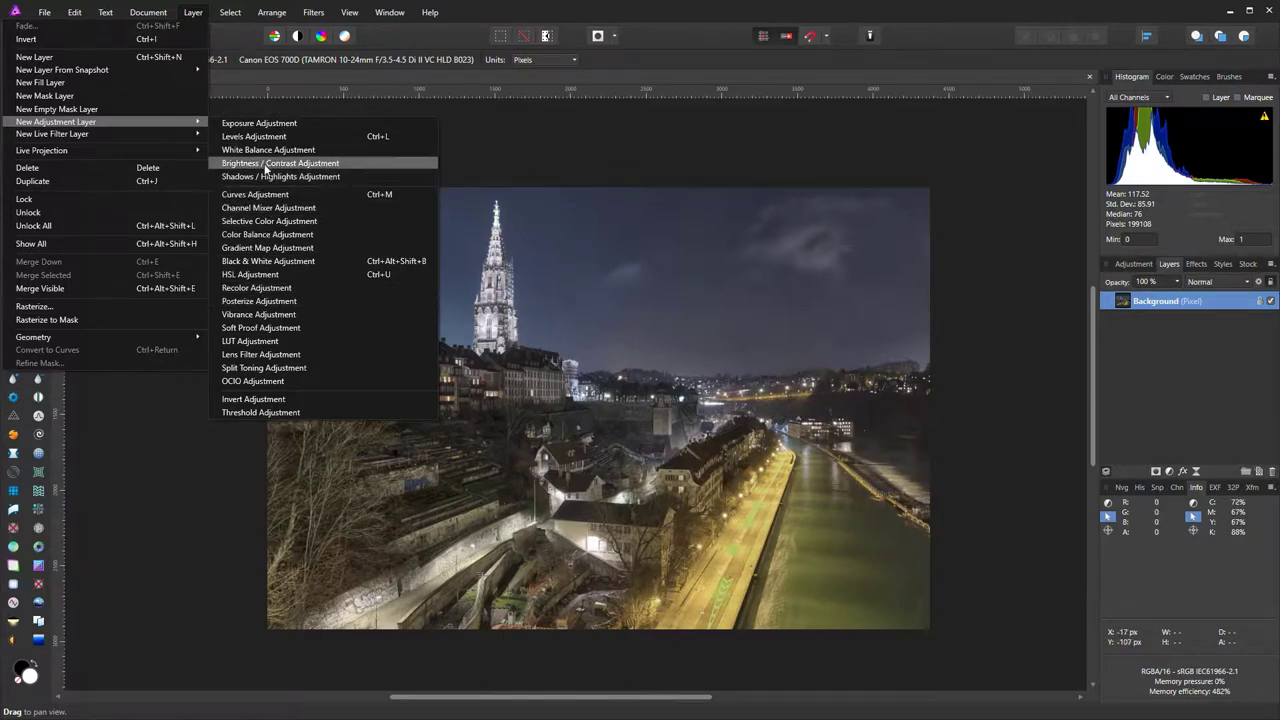
left_click(259, 137)
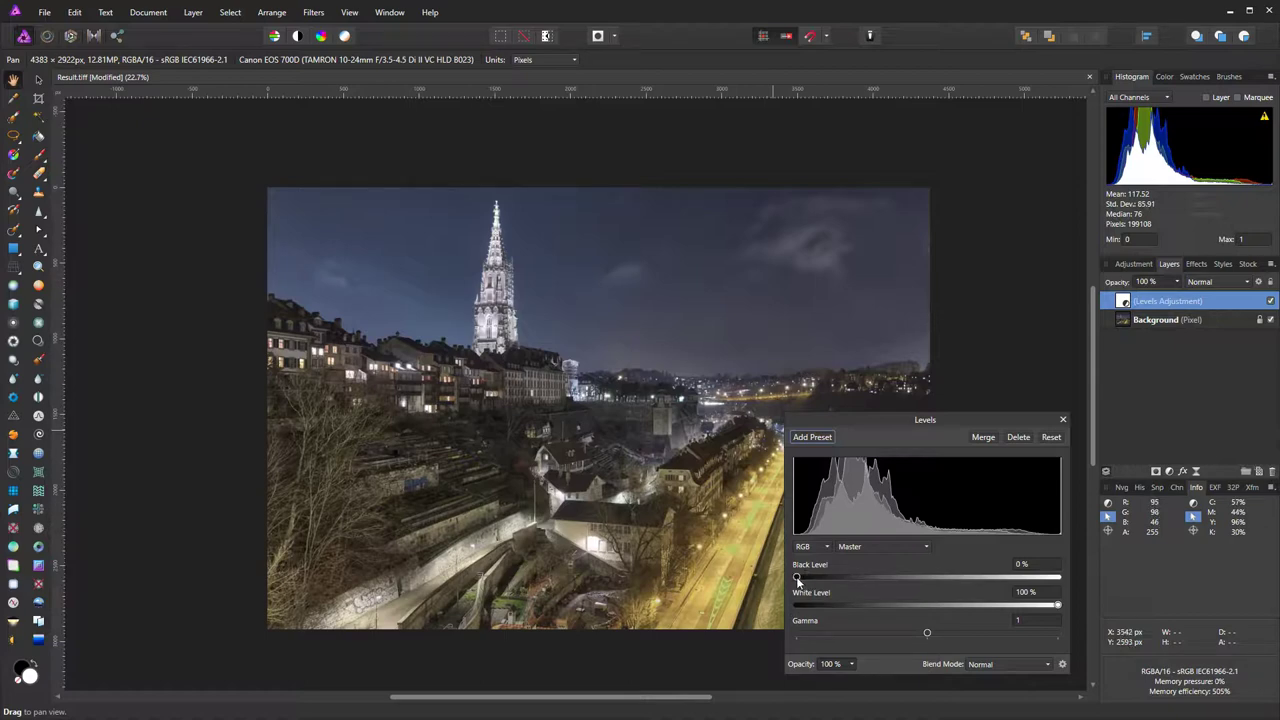
mouse_move(801, 579)
left_mouse_down()
mouse_move(820, 580)
mouse_move(782, 575)
mouse_move(821, 582)
mouse_move(790, 575)
mouse_move(801, 580)
left_mouse_up()
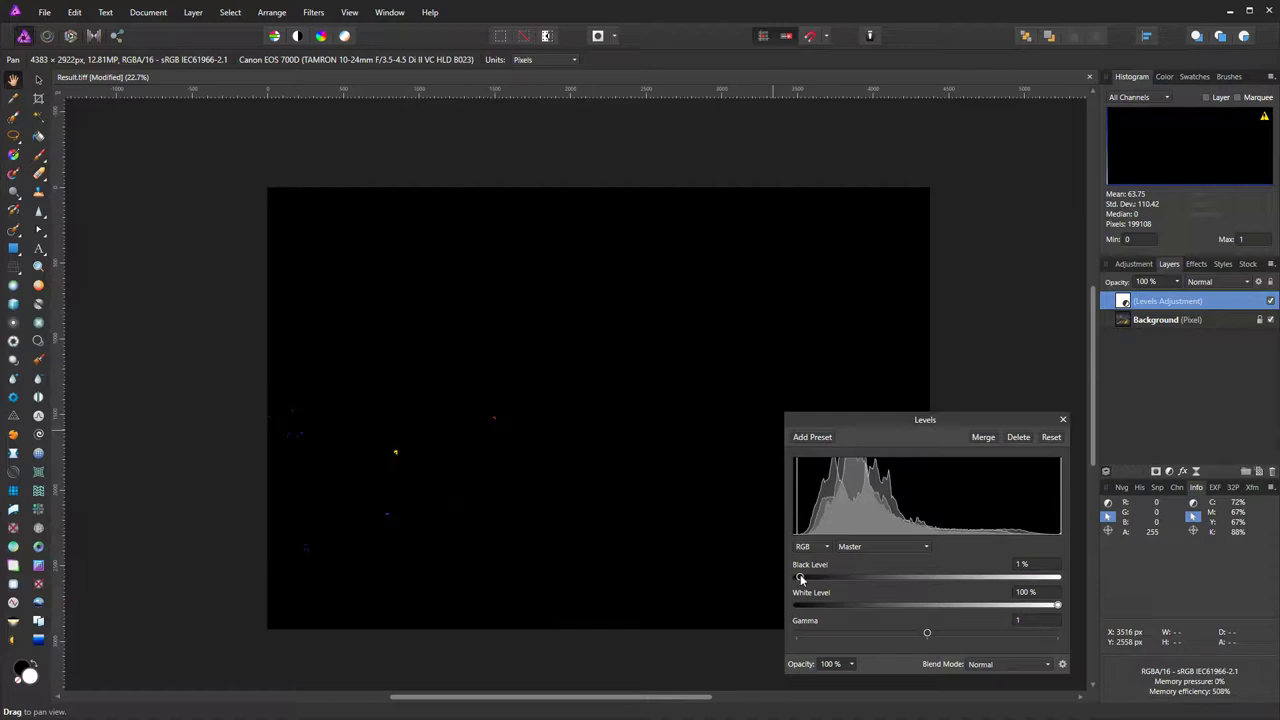
left_click_drag(800, 579, 800, 576)
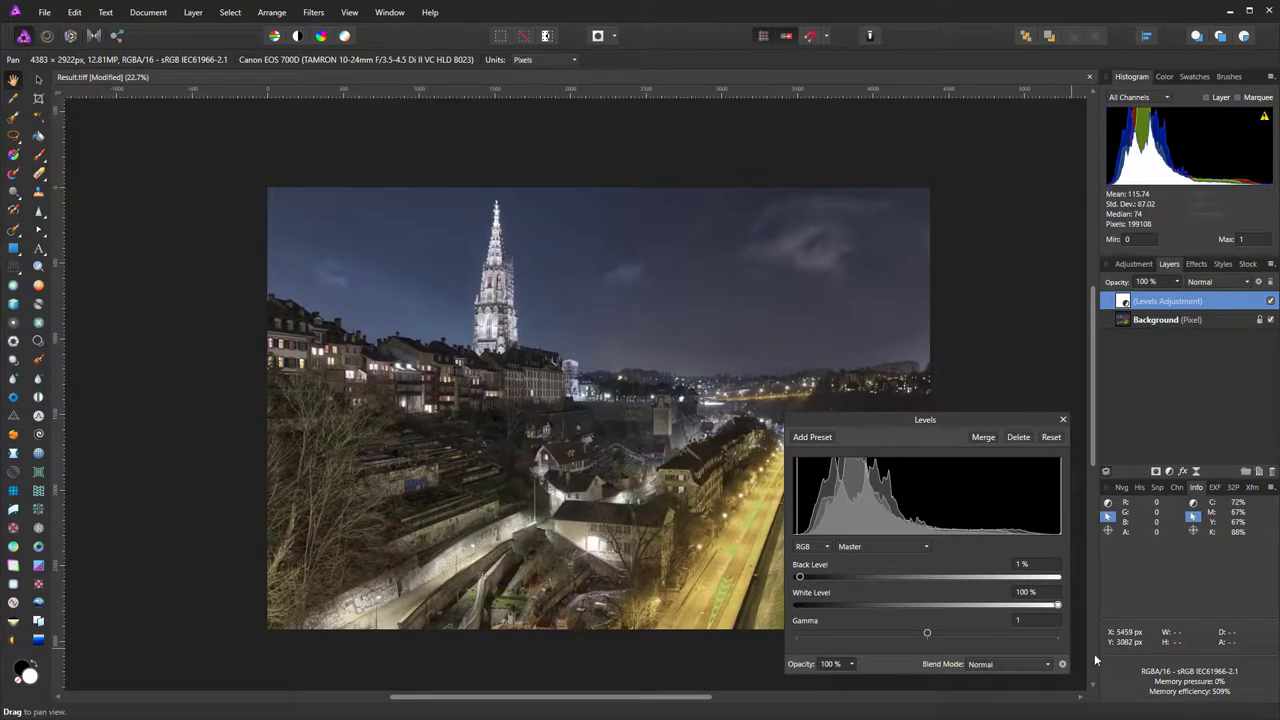
mouse_move(1059, 607)
left_mouse_down()
mouse_move(1034, 607)
mouse_move(1060, 610)
left_mouse_up()
left_click(1063, 421)
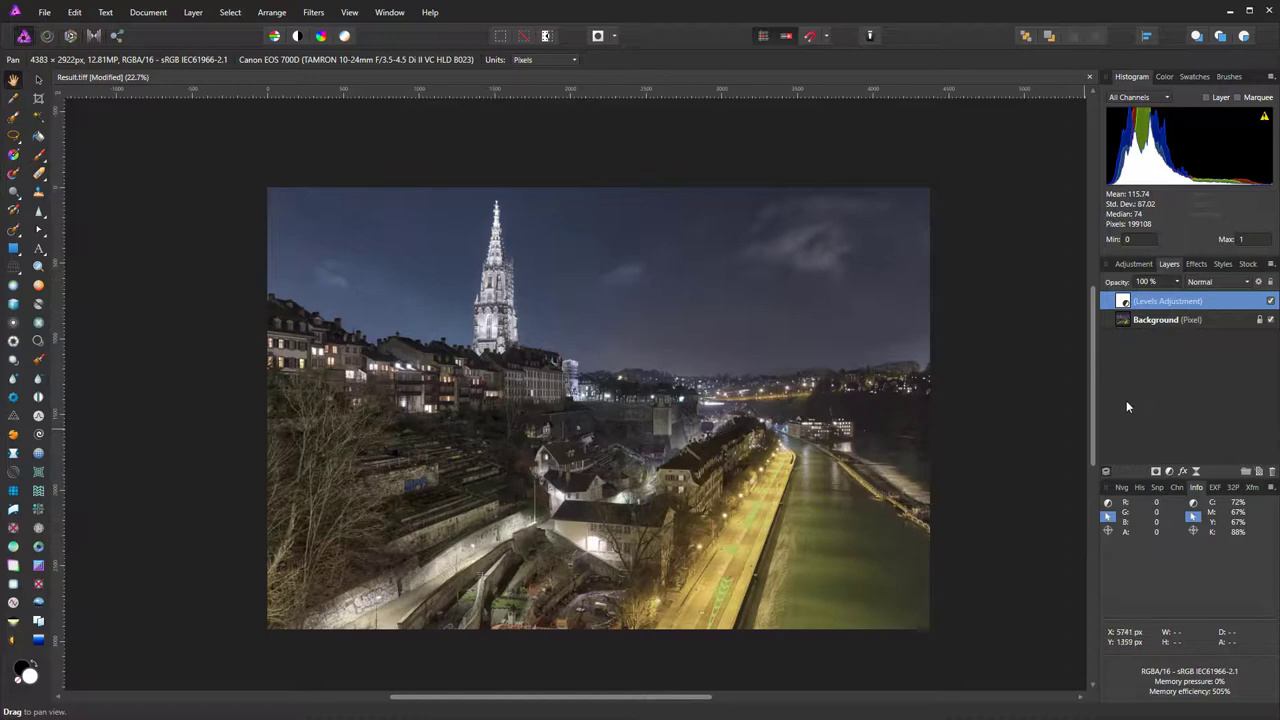
Toggle the Levels adjustment's visibility several times to compare the photo with and without it, leaving it visible
left_click(1270, 301)
left_click(1270, 302)
left_click(1270, 302)
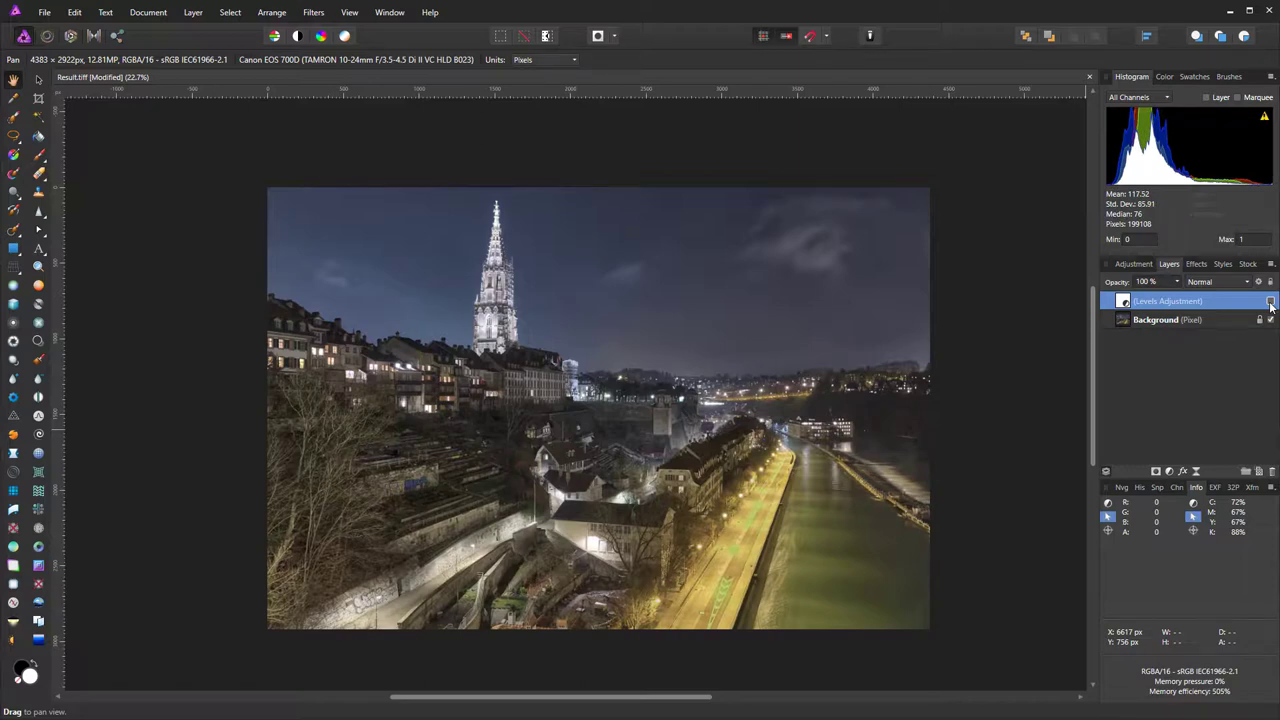
left_click(1270, 302)
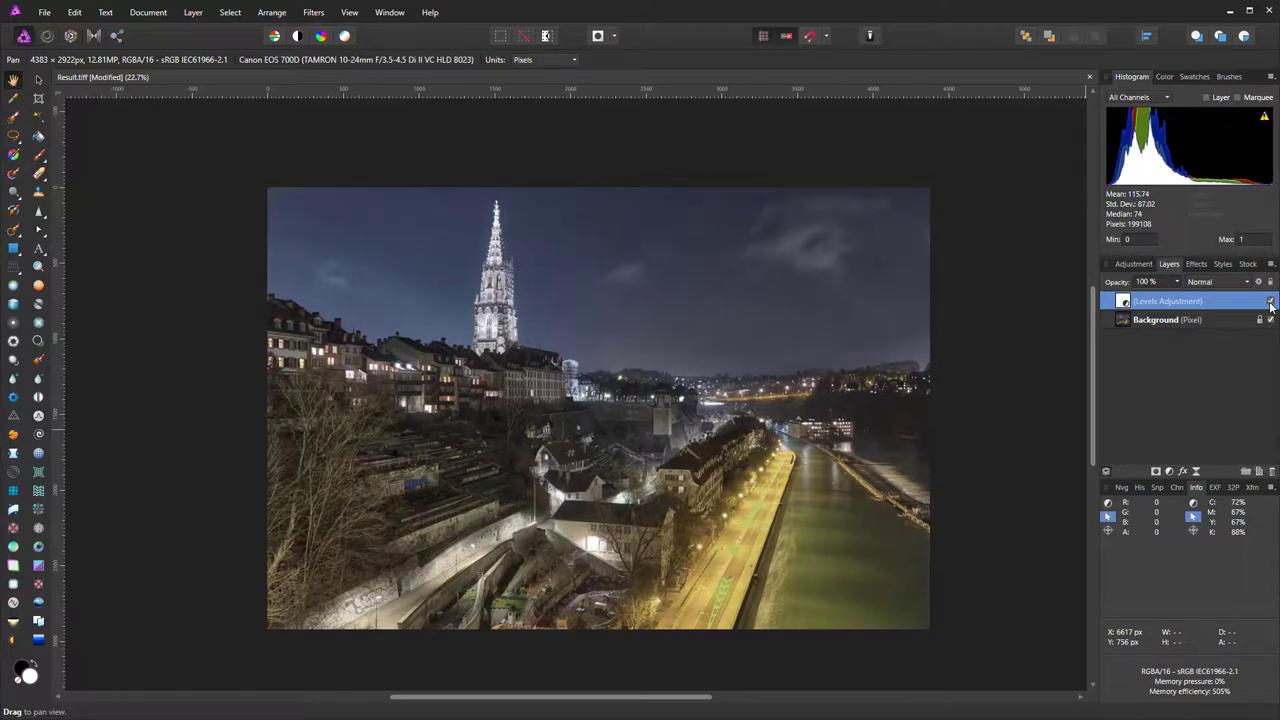
left_click(1270, 302)
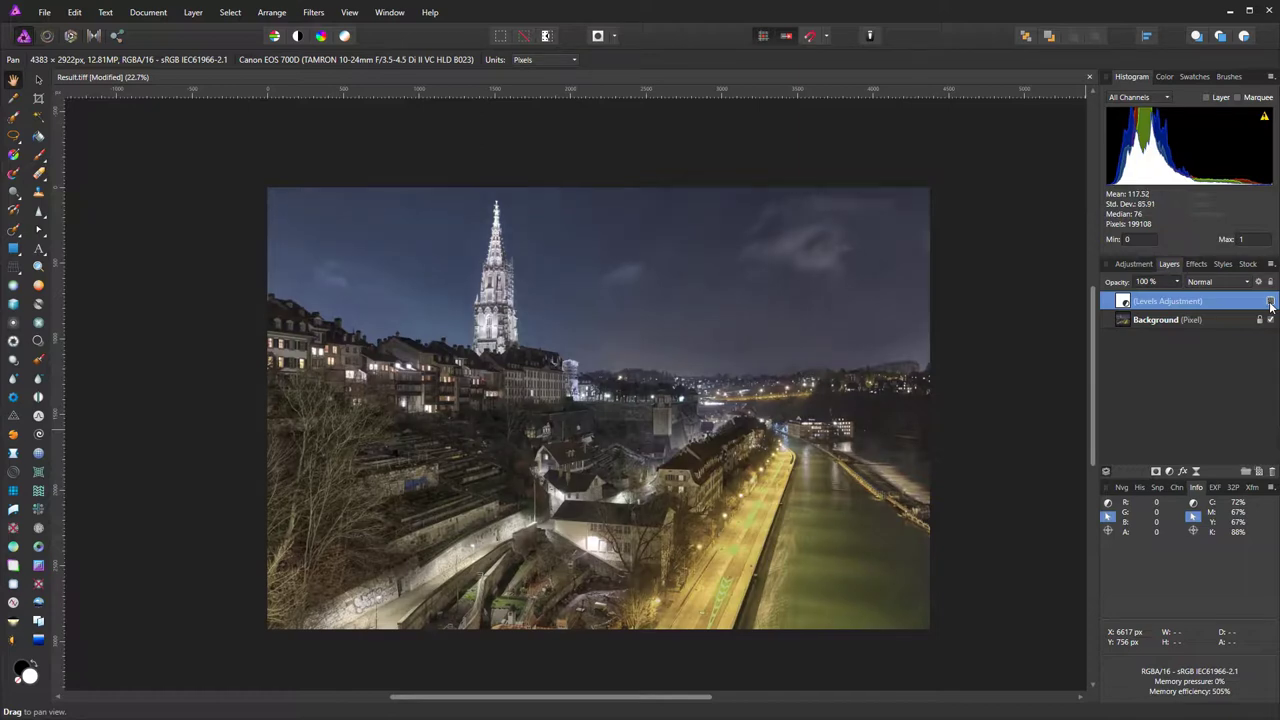
left_click(1270, 302)
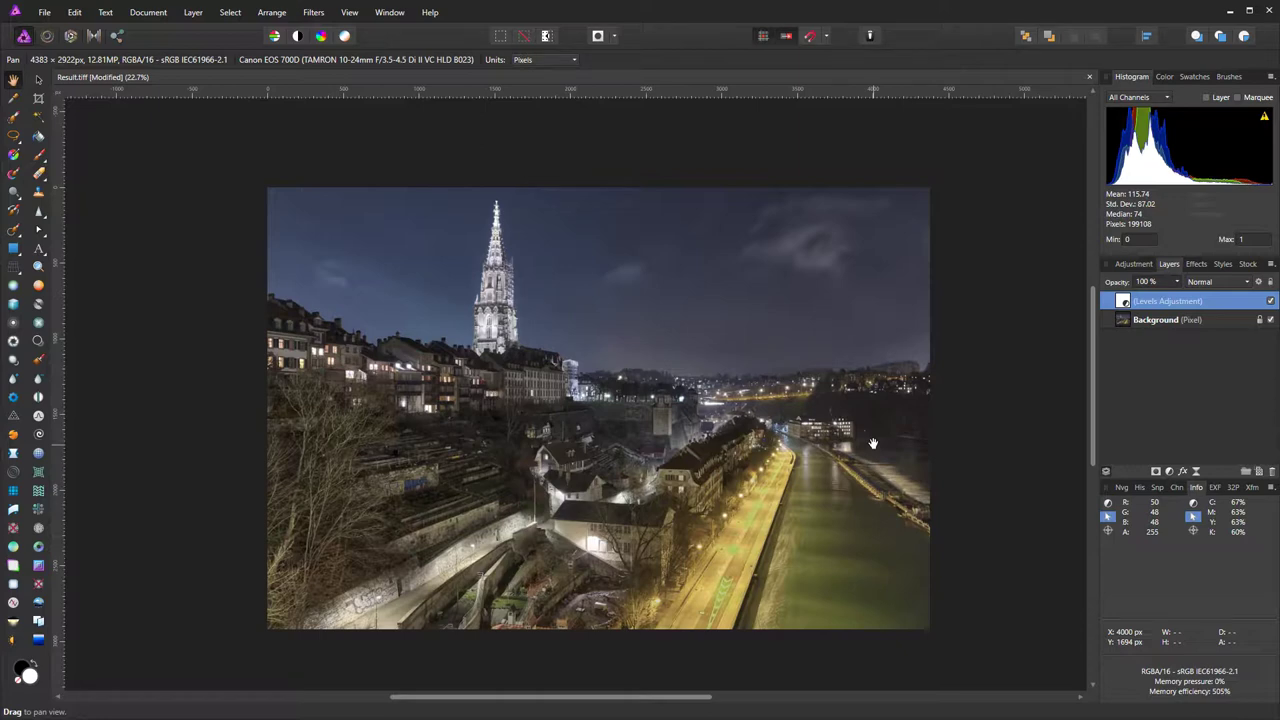
Add a Gradient Map adjustment using the Zones Check preset and return to the layer list
left_click(1146, 266)
scroll(1181, 369, "down", 5)
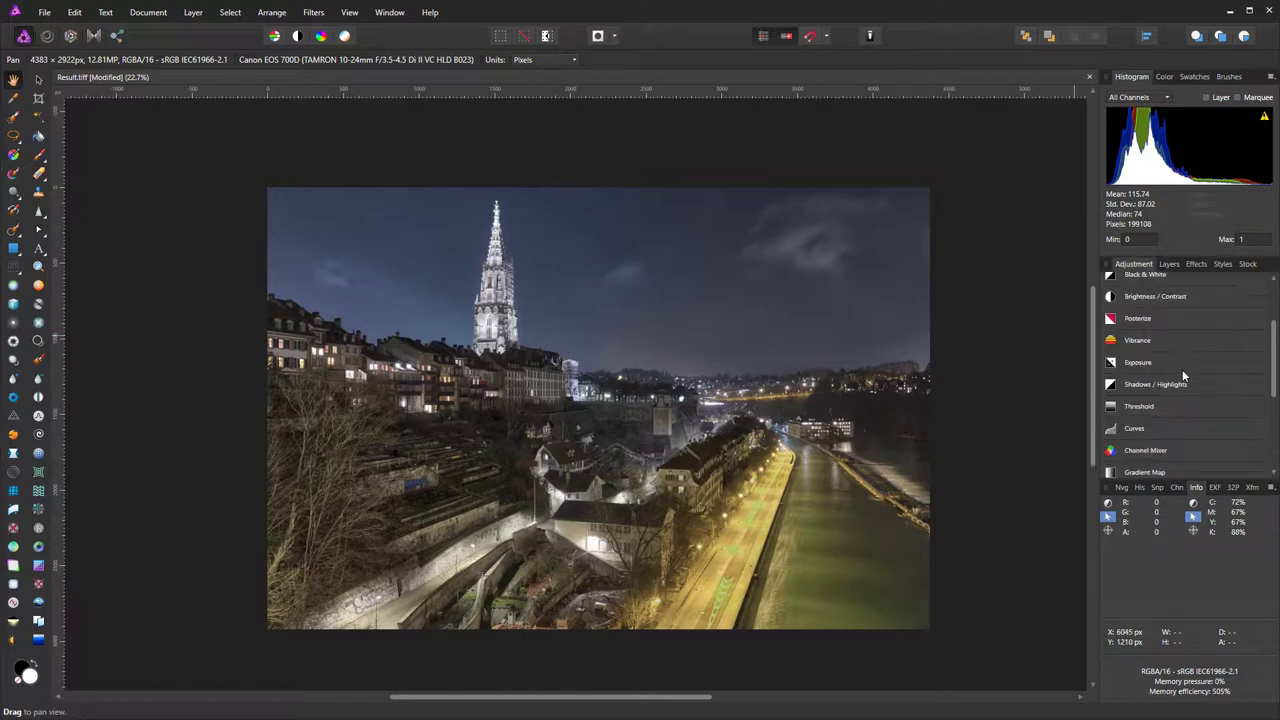
left_click(1172, 407)
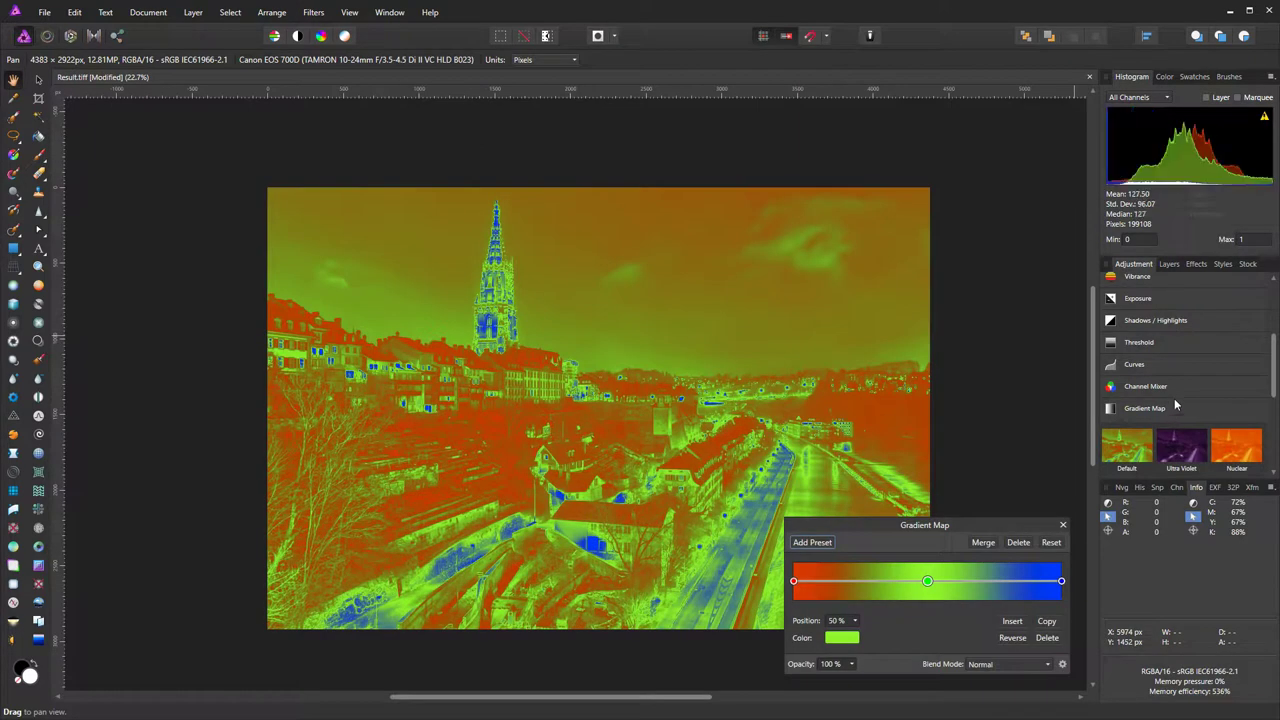
scroll(1210, 408, "down", 2)
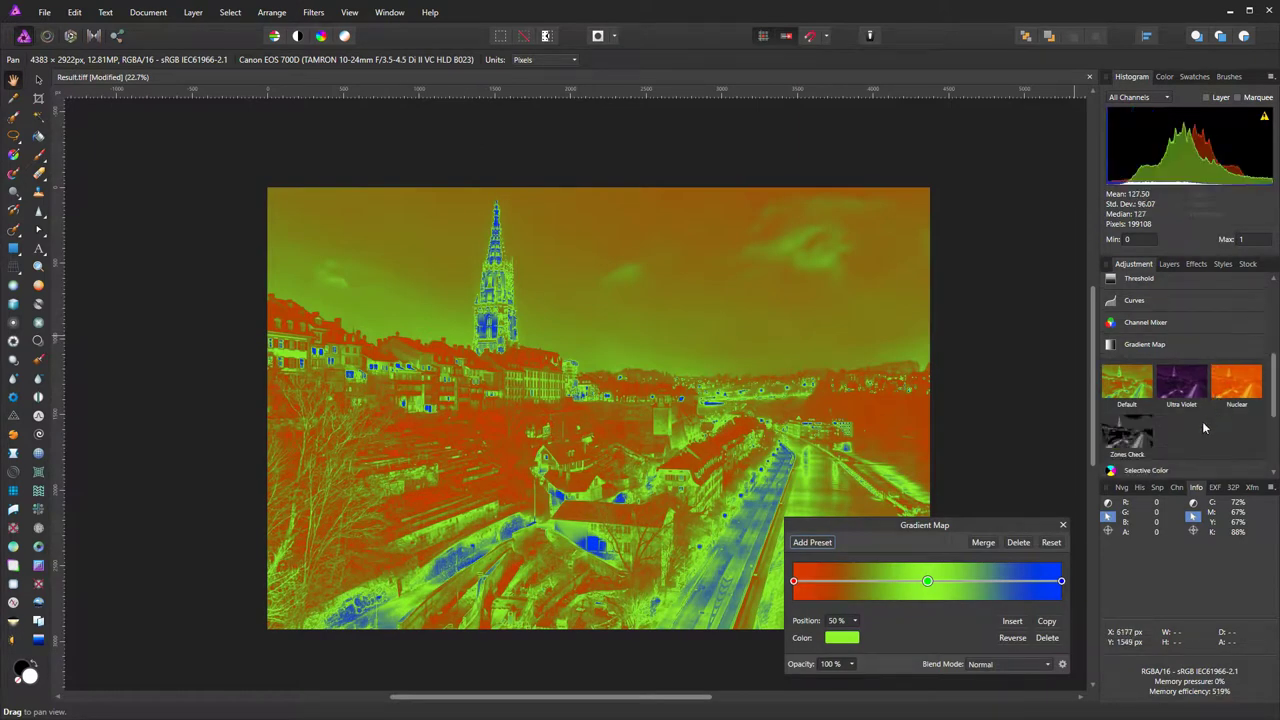
left_click(1141, 435)
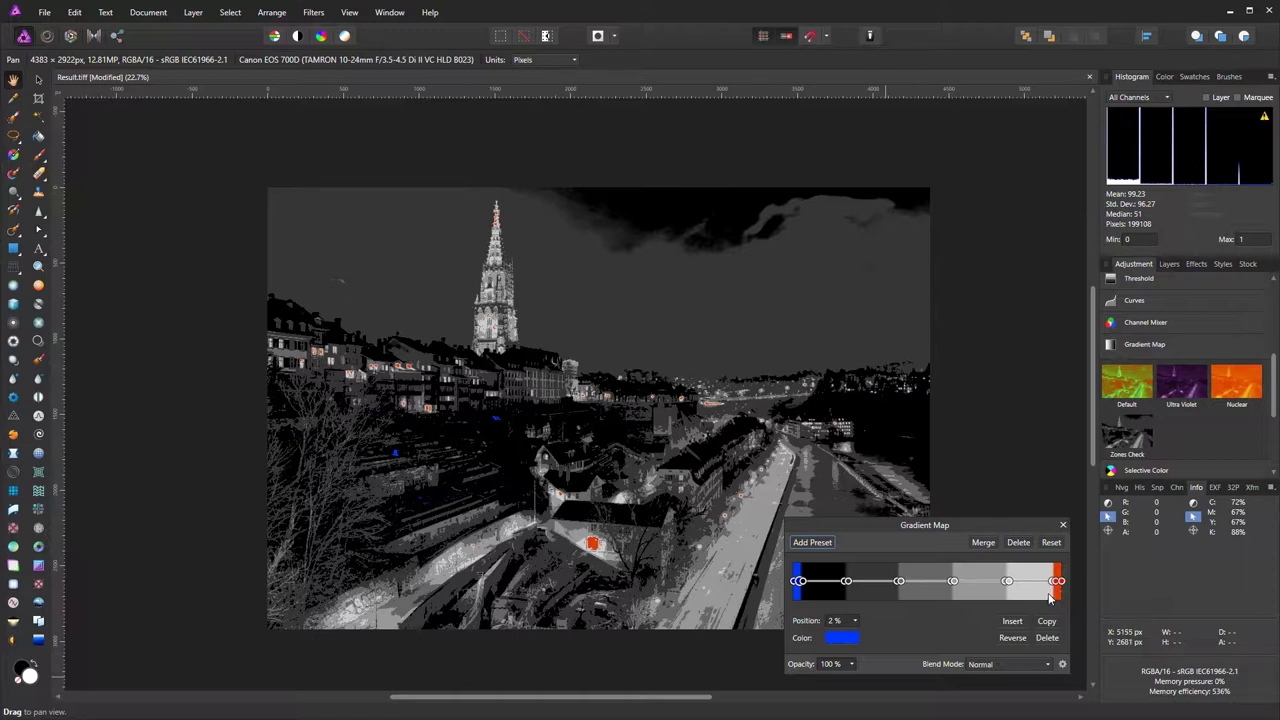
left_click(1063, 525)
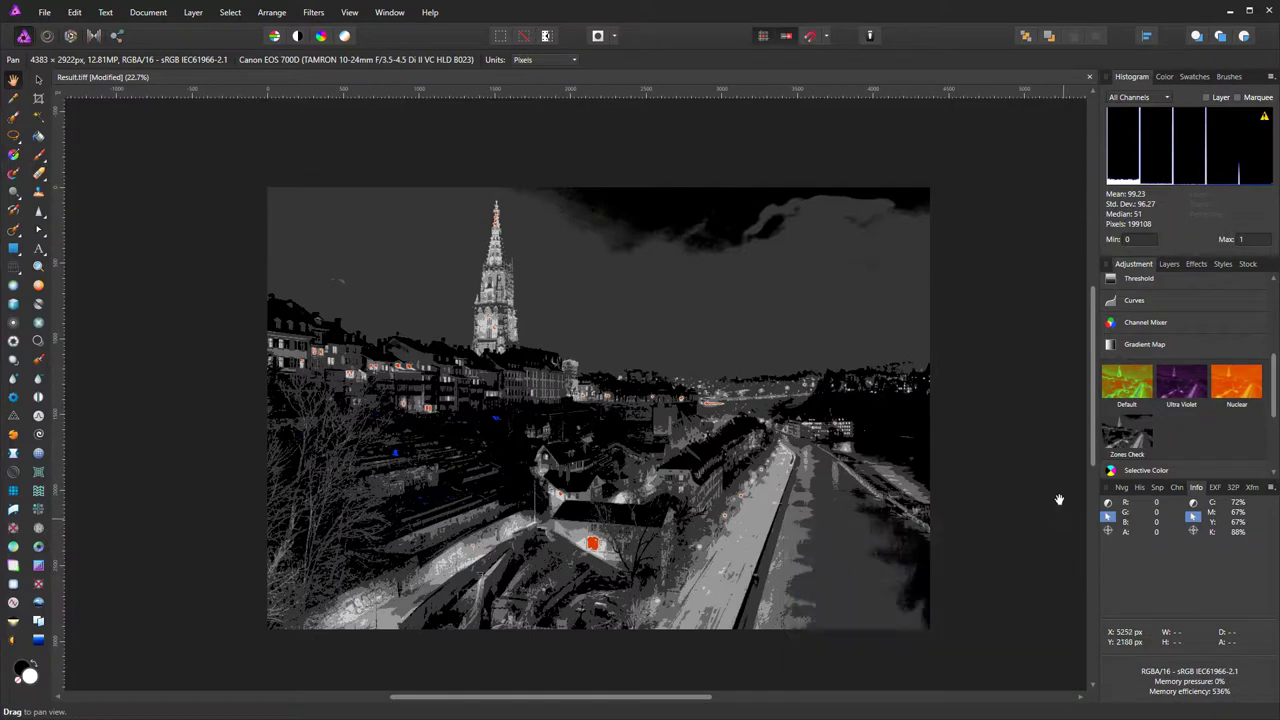
left_click(1169, 264)
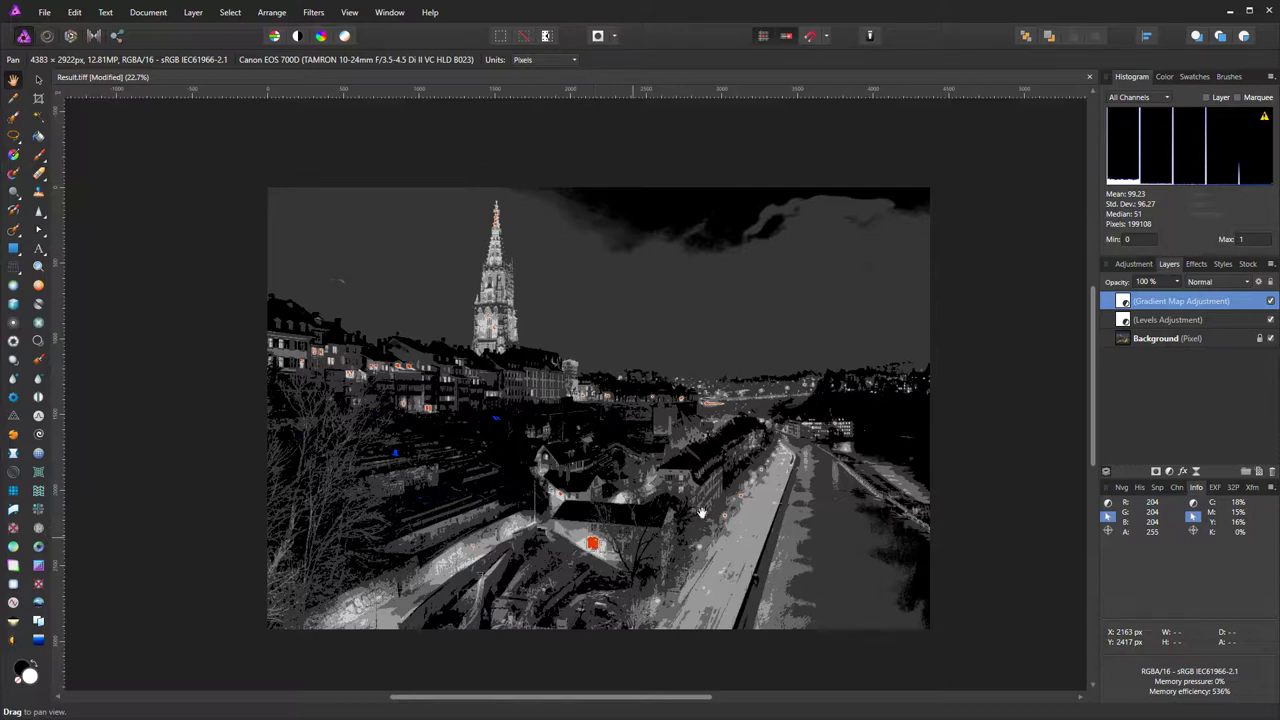
Hide the Gradient Map adjustment, examine the brightly lit house wall up close, and show the adjustment again
left_click(1270, 301)
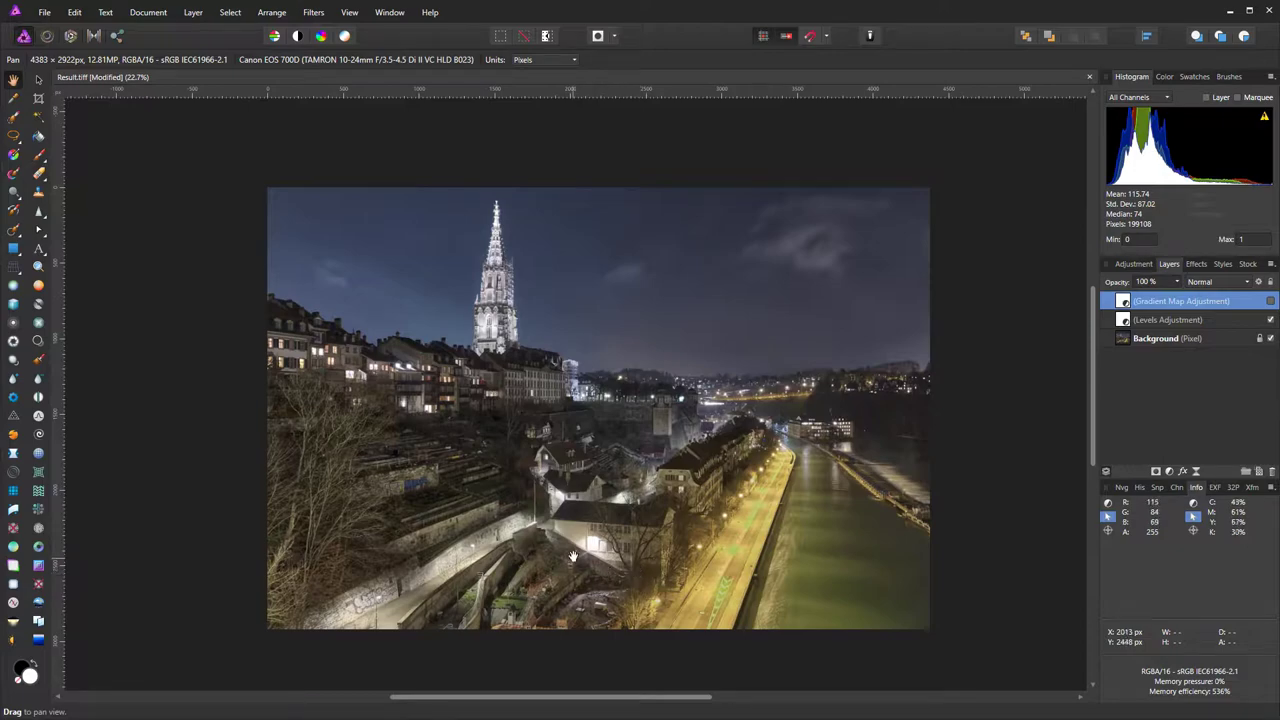
scroll(585, 551, "up", 3)
scroll(585, 551, "up", 4)
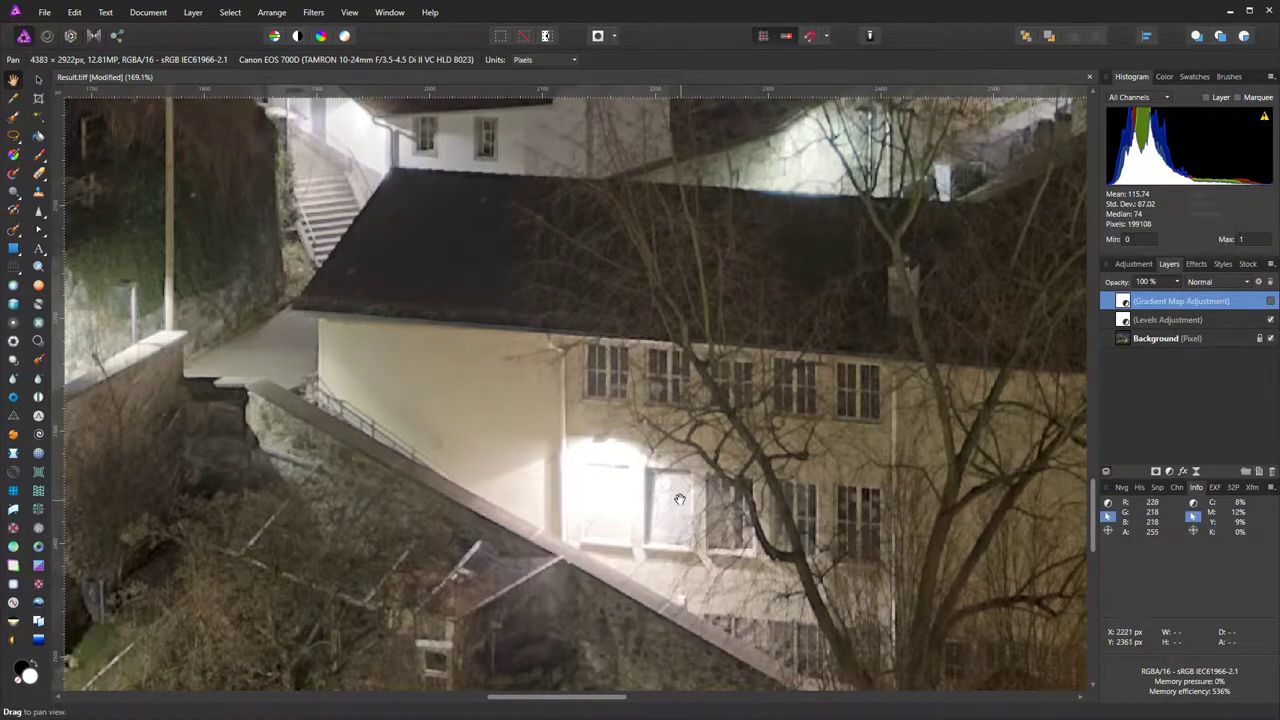
scroll(682, 502, "down", 4)
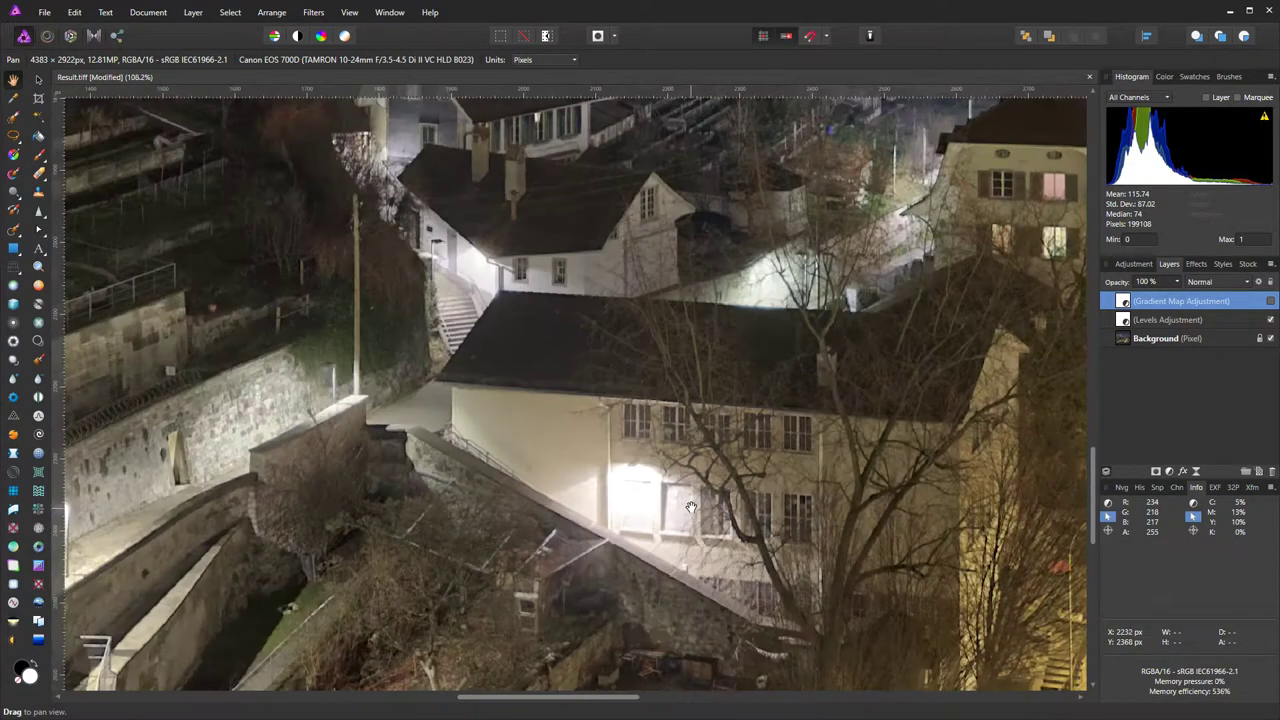
scroll(692, 512, "down", 1)
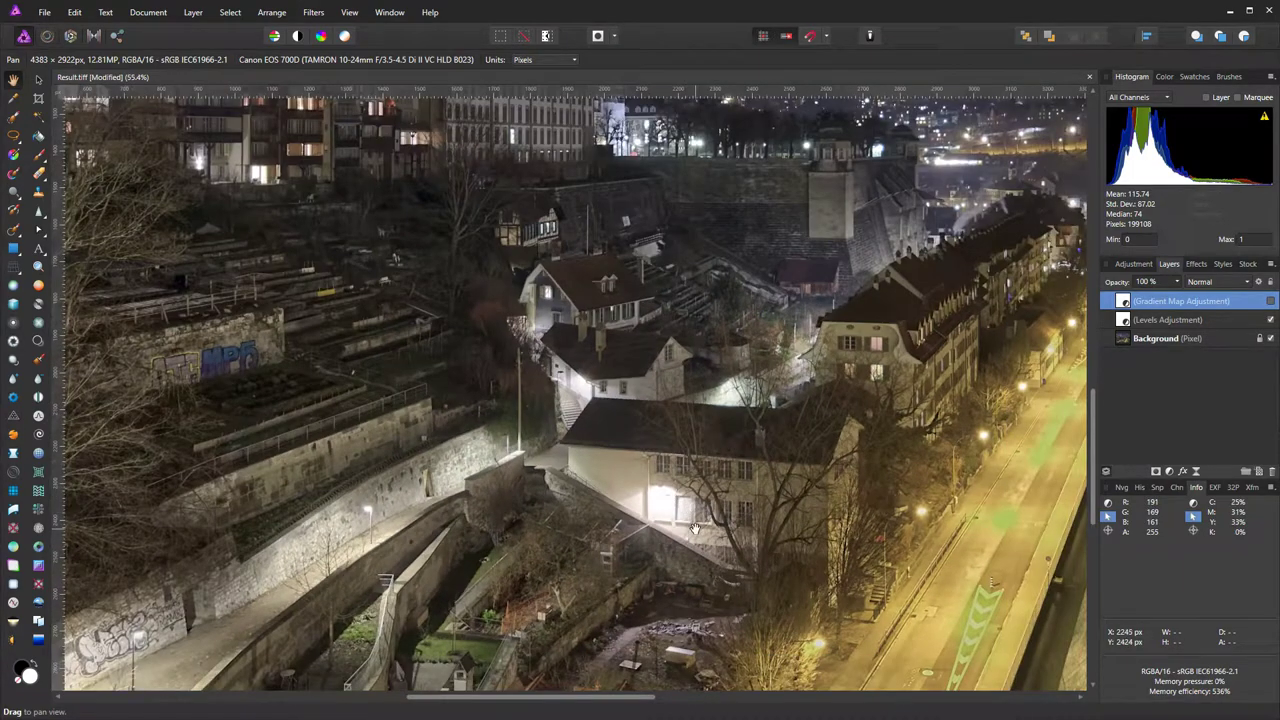
scroll(828, 527, "down", 1)
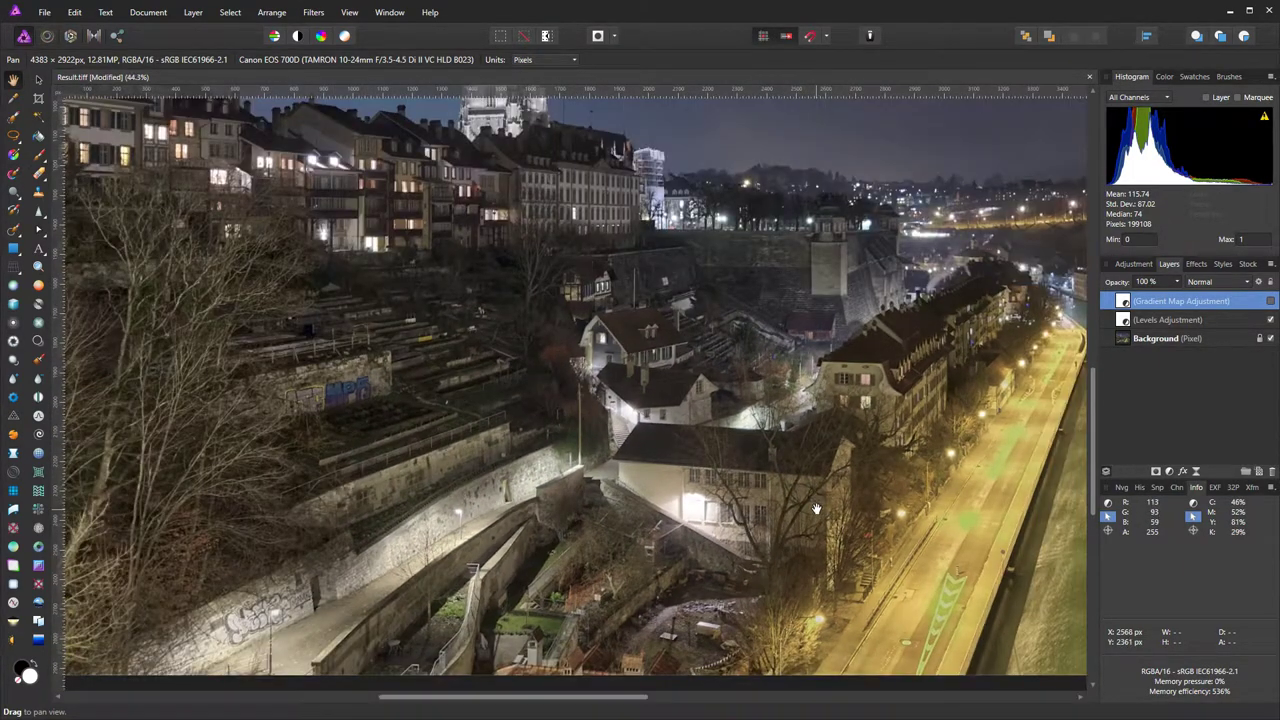
scroll(816, 510, "down", 1)
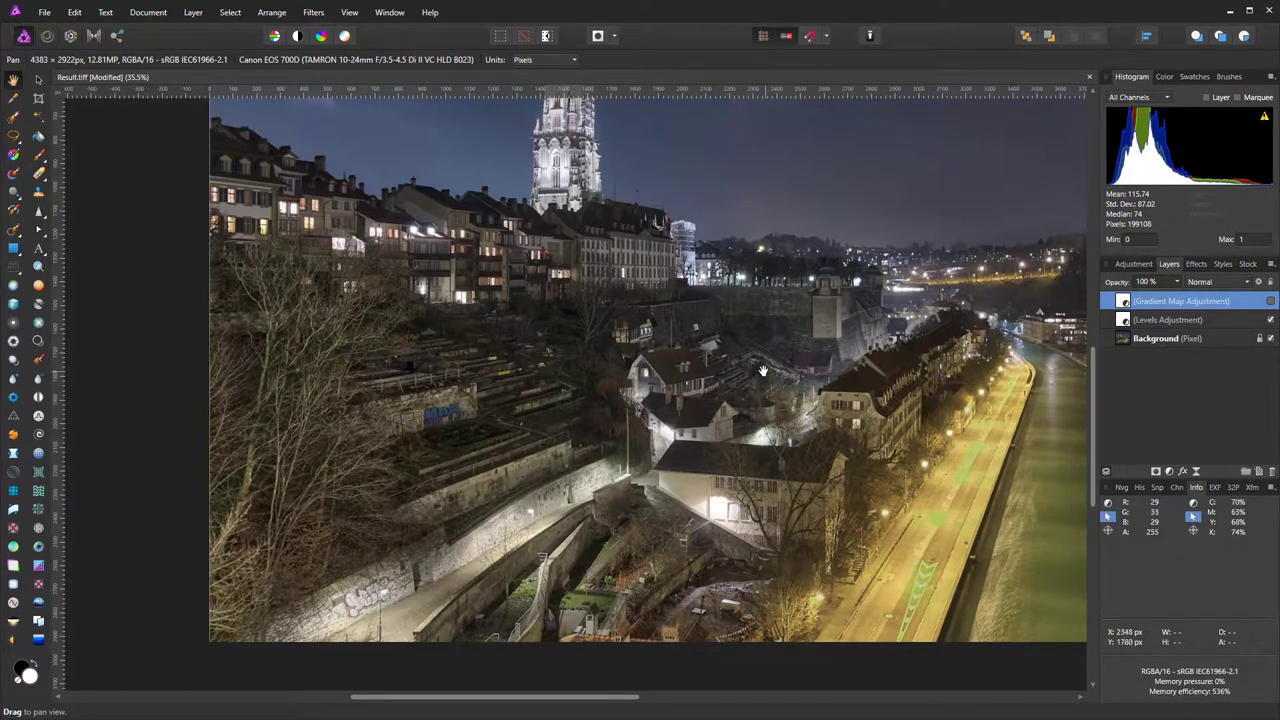
scroll(785, 405, "down", 2)
left_click_drag(845, 423, 702, 515)
left_click(1270, 301)
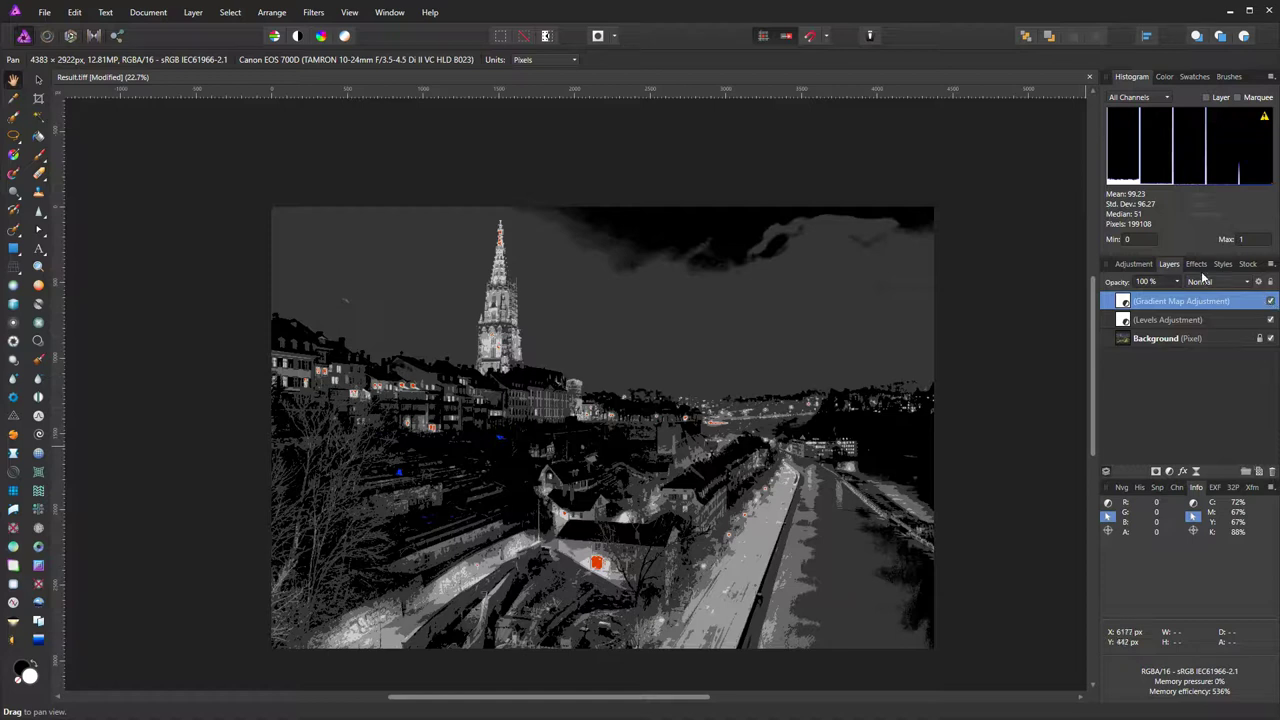
Look at the Zones Check preset among the Gradient Map adjustment presets
left_click(1148, 264)
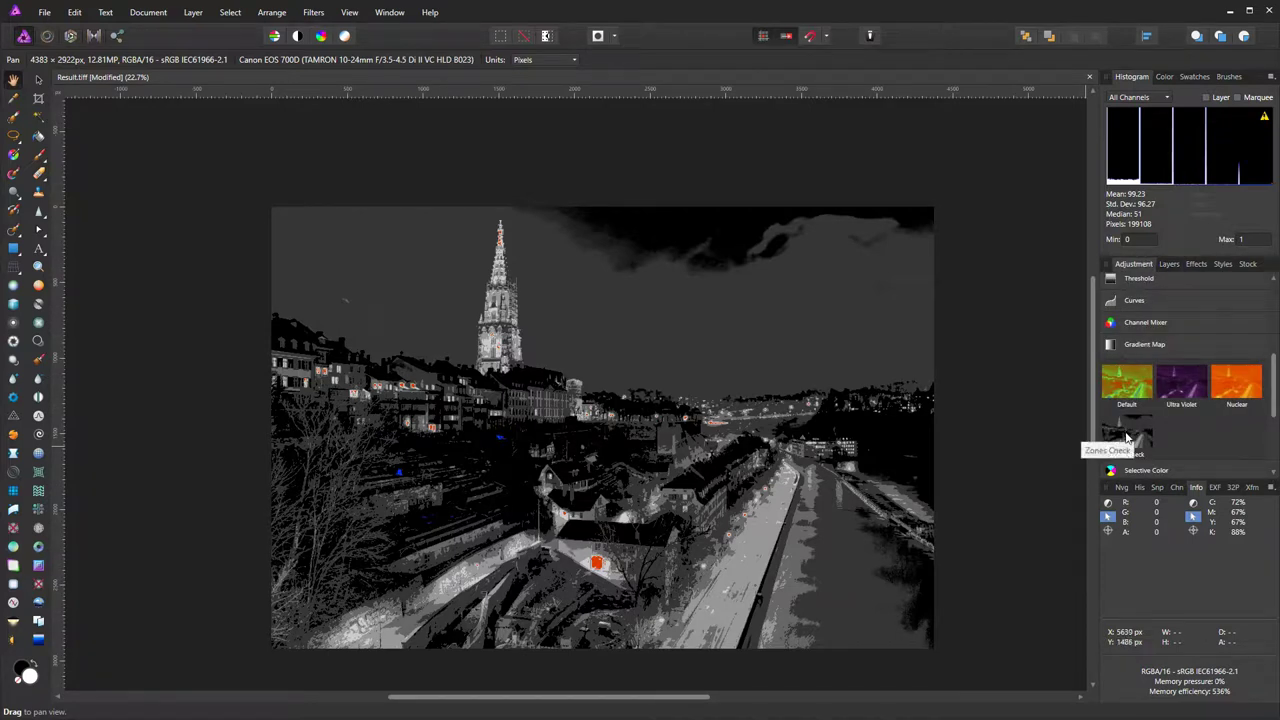
scroll(1128, 440, "down", 1)
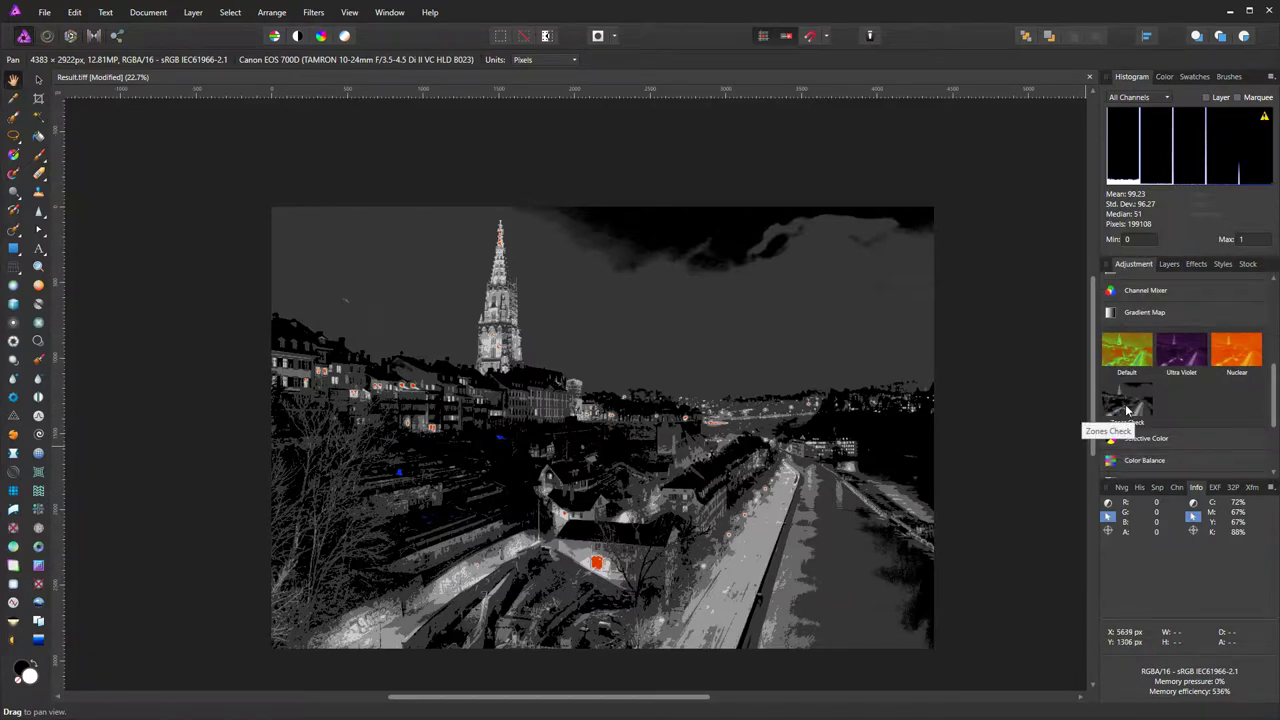
left_click(1137, 354)
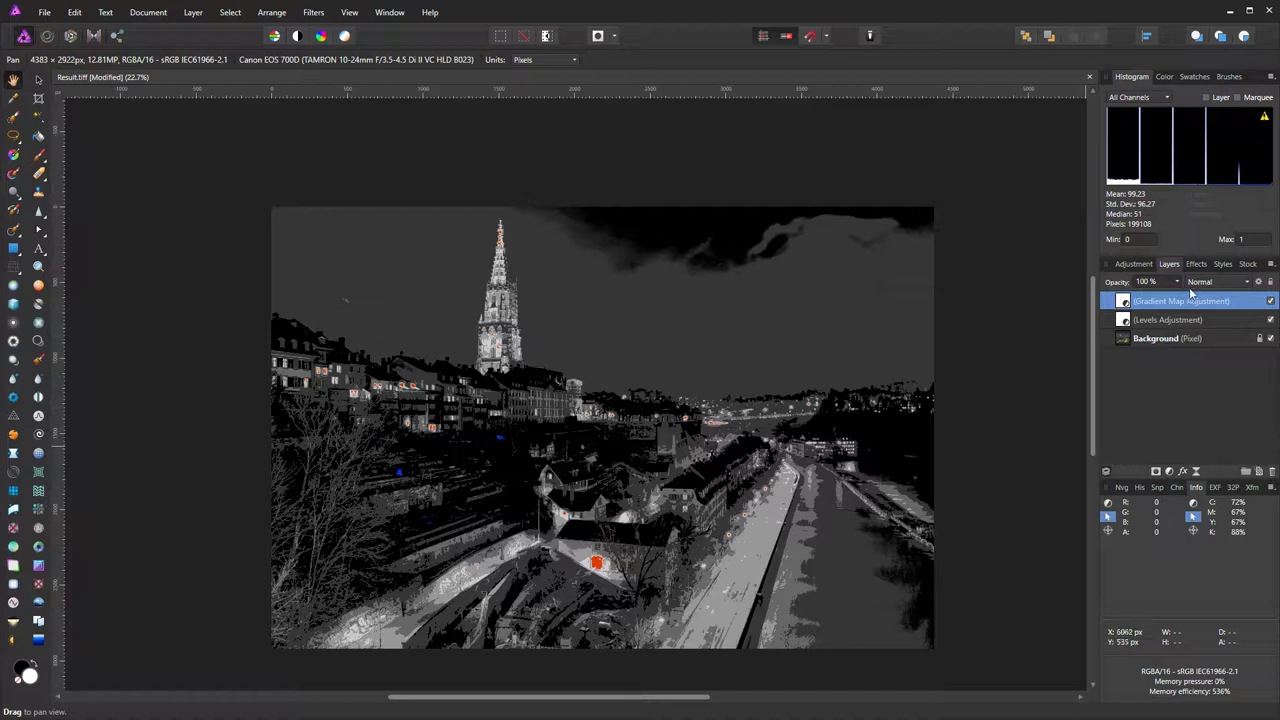
Compare the photo with and without the Gradient Map adjustment, leave it hidden, and select the Levels adjustment layer
left_click(1270, 301)
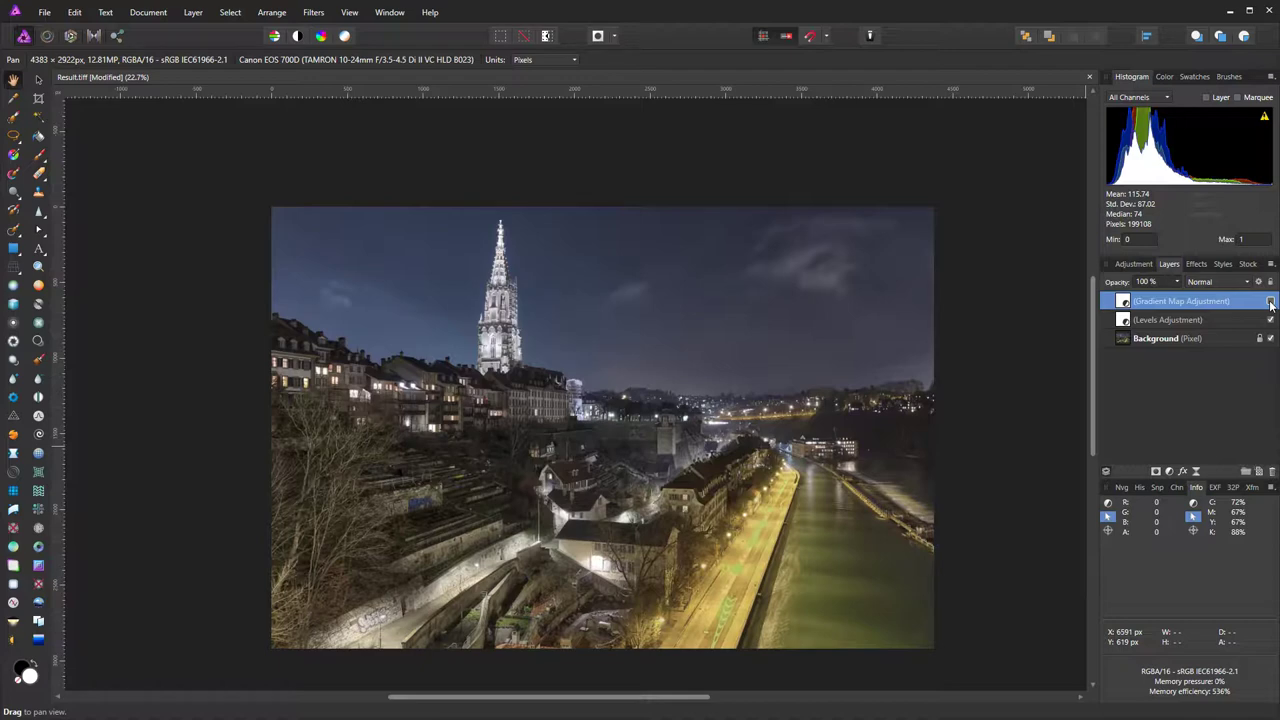
left_click(1271, 302)
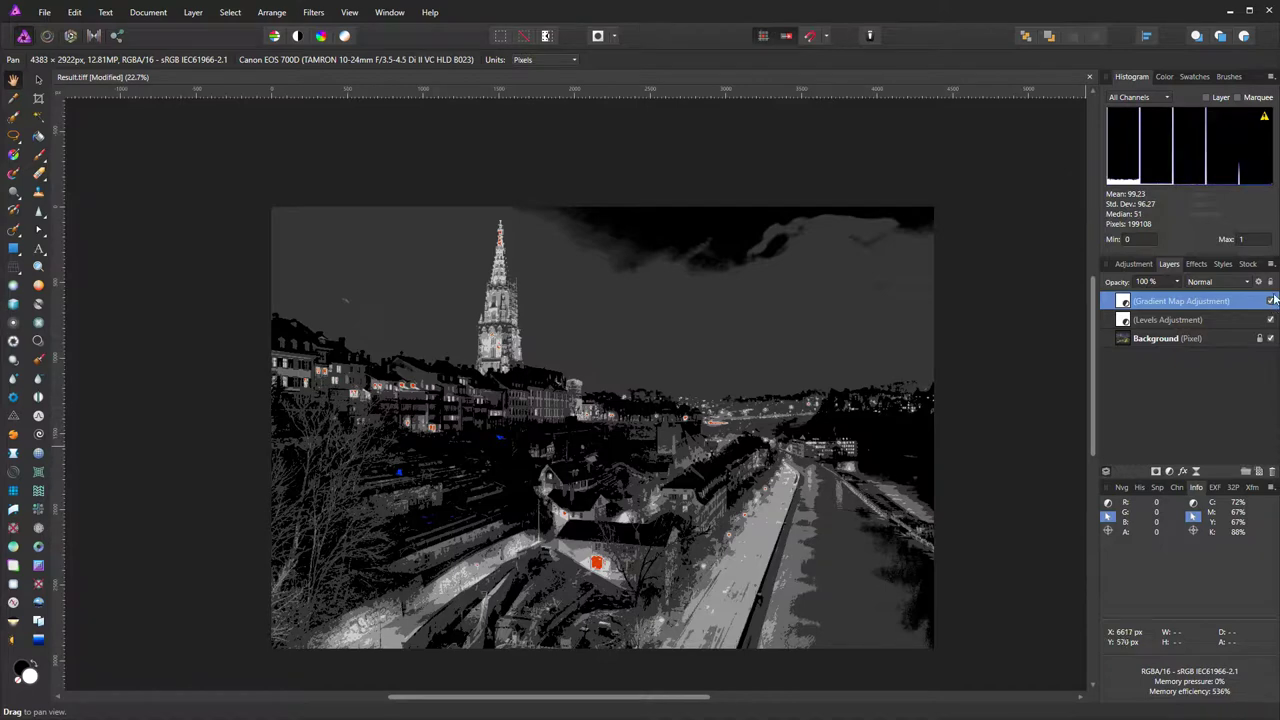
left_click(1270, 302)
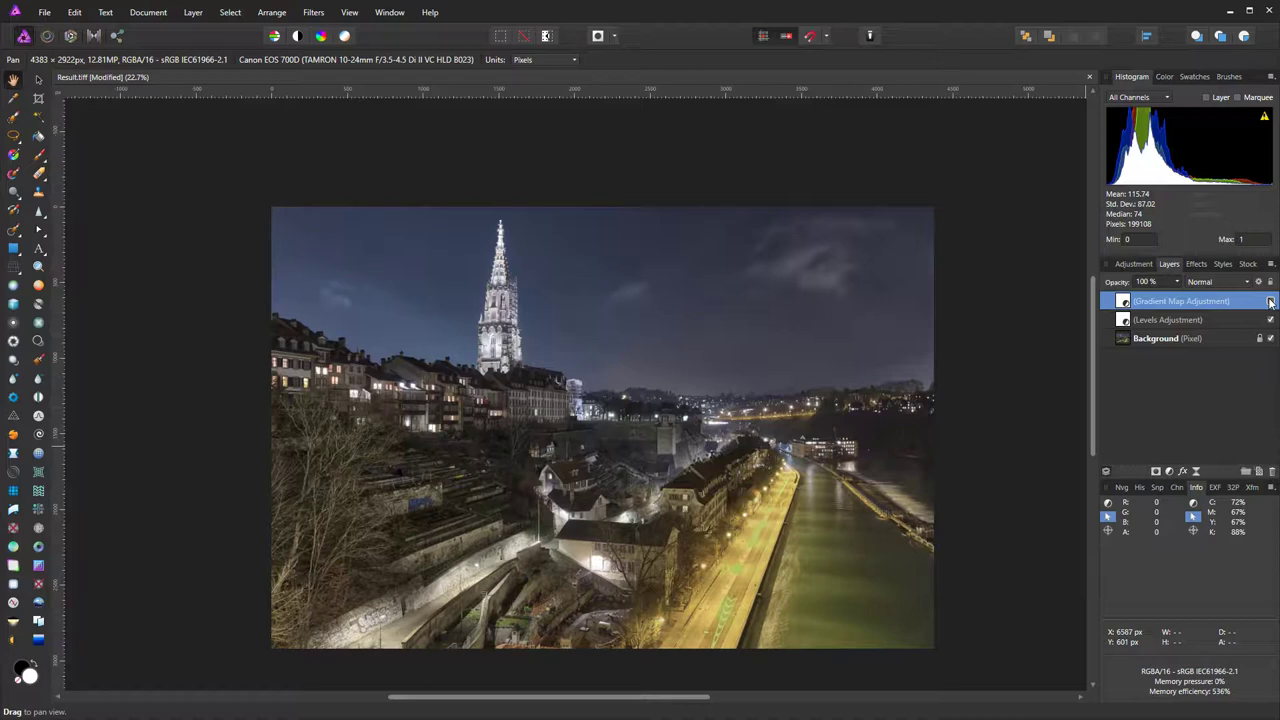
left_click(1185, 321)
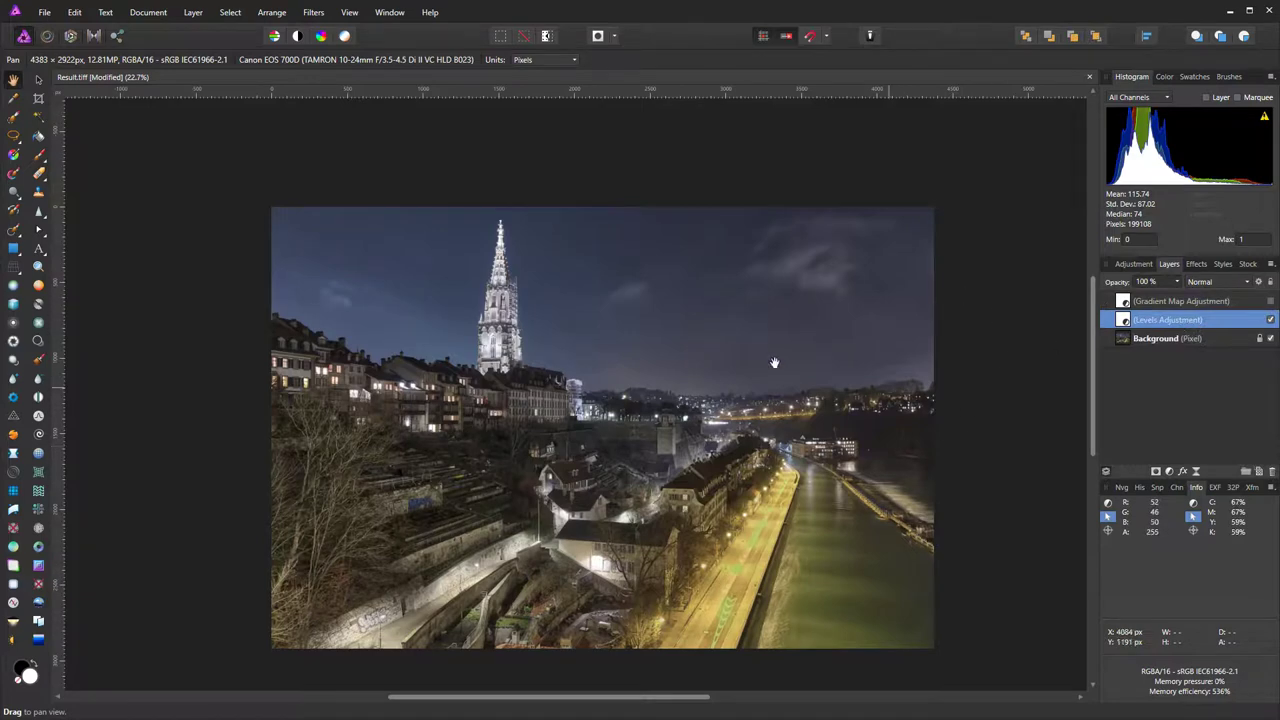
Examine the night sky and the buildings around the stone tower up close
scroll(721, 316, "up", 5)
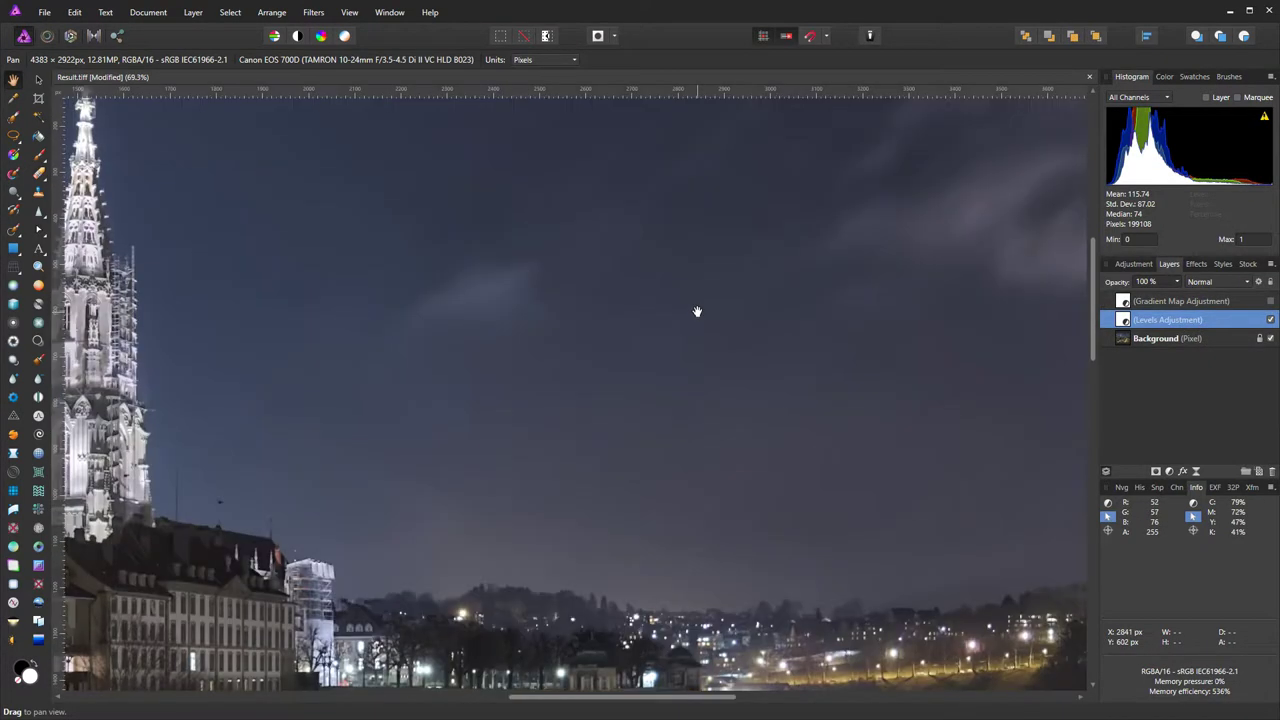
scroll(694, 337, "up", 3)
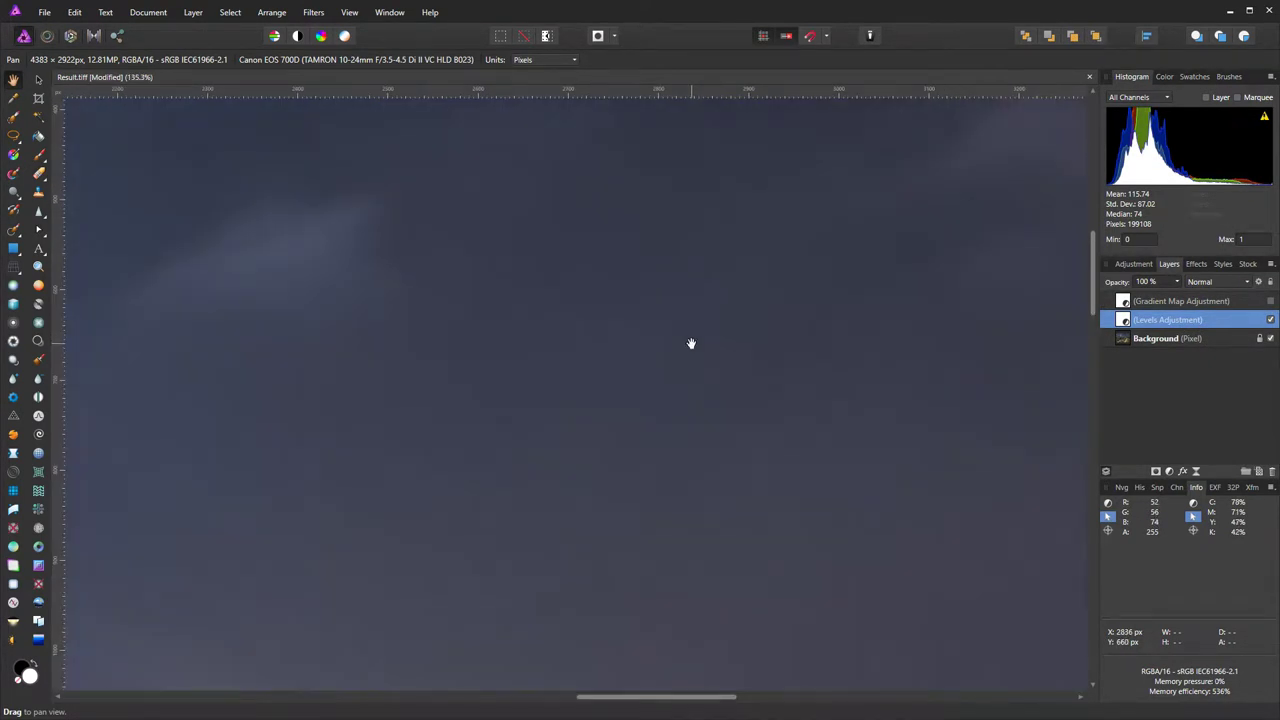
scroll(690, 340, "down", 3)
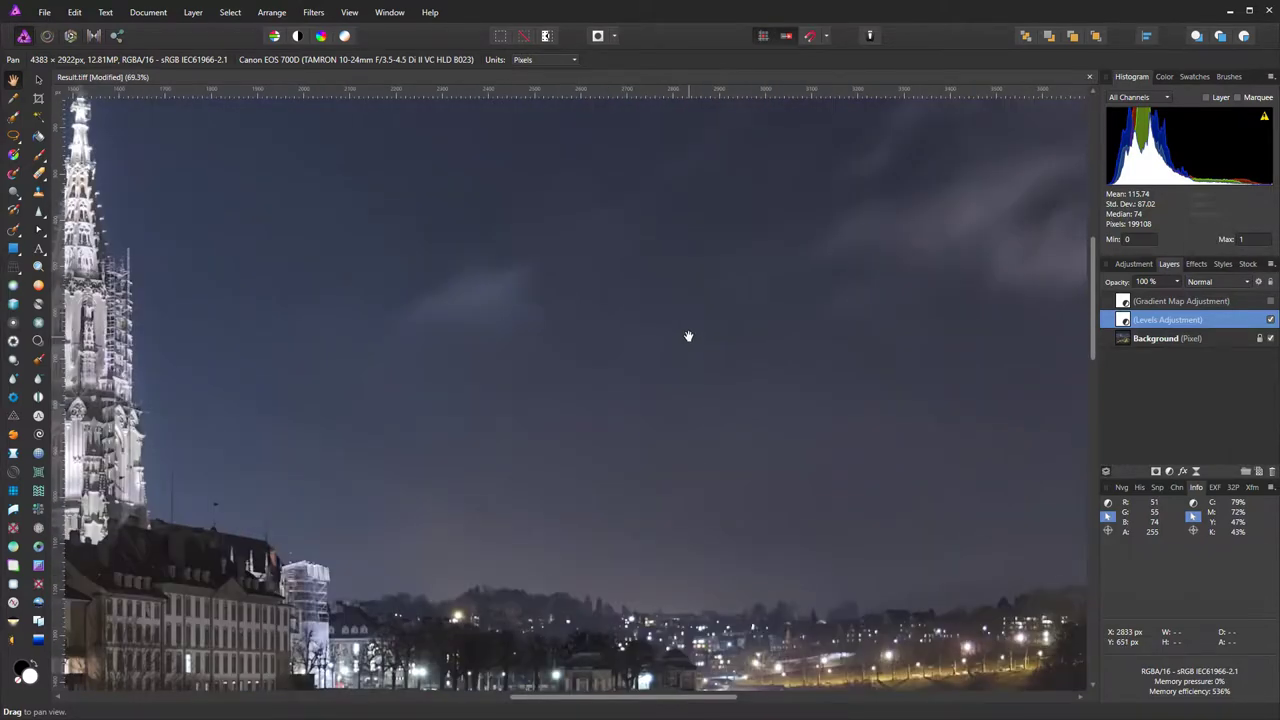
scroll(688, 336, "down", 3)
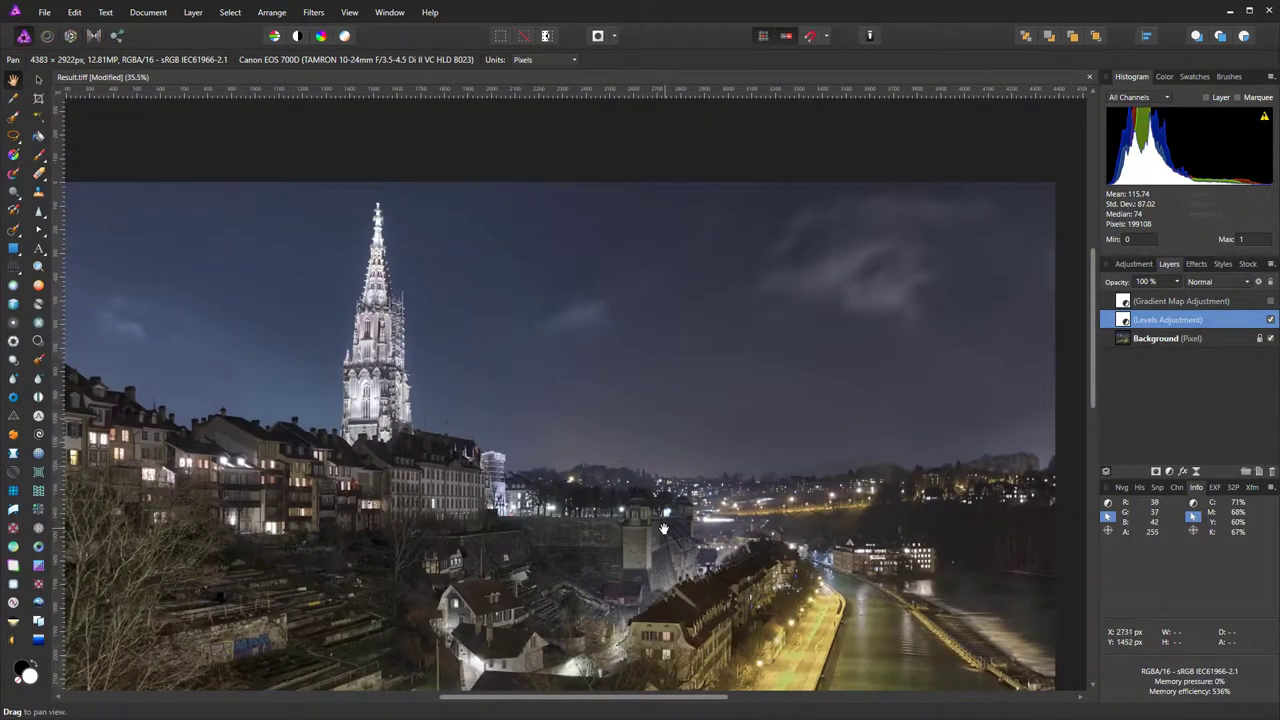
scroll(603, 619, "up", 3)
scroll(616, 511, "up", 2)
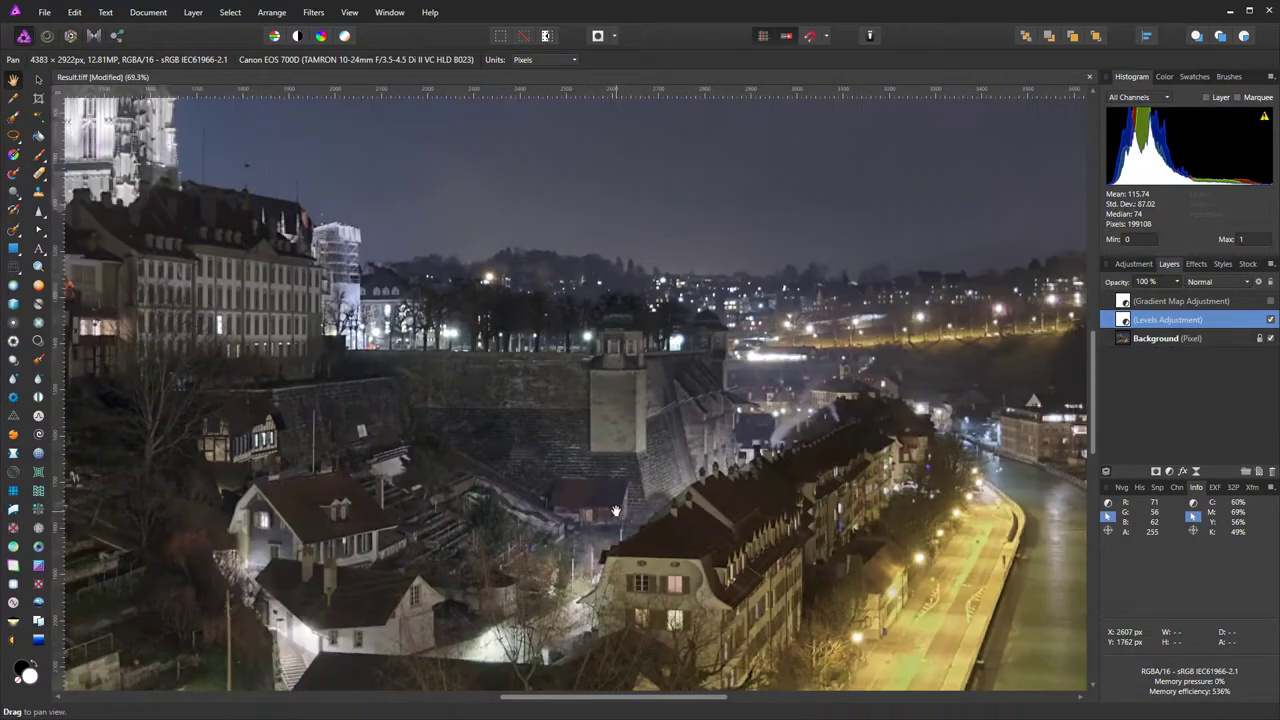
Examine the rooftops beside the stone tower and the clouds in the sky up close for noise
scroll(616, 511, "up", 3)
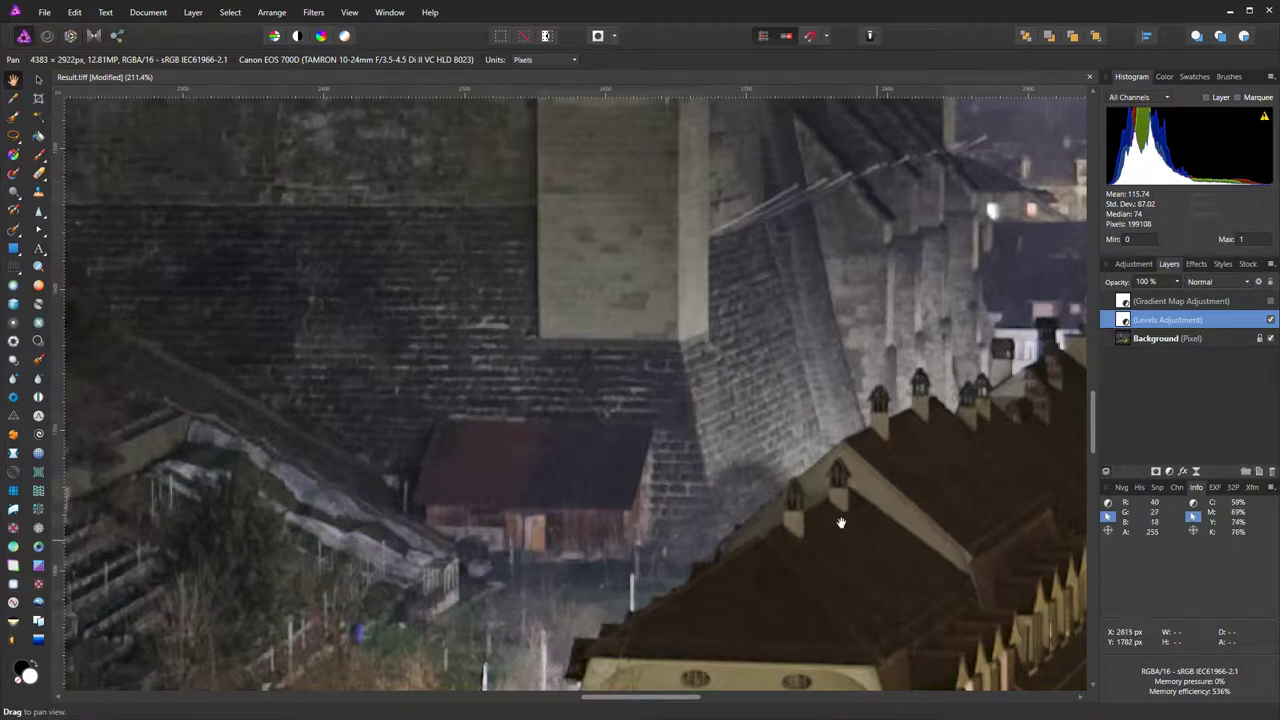
scroll(697, 283, "down", 10)
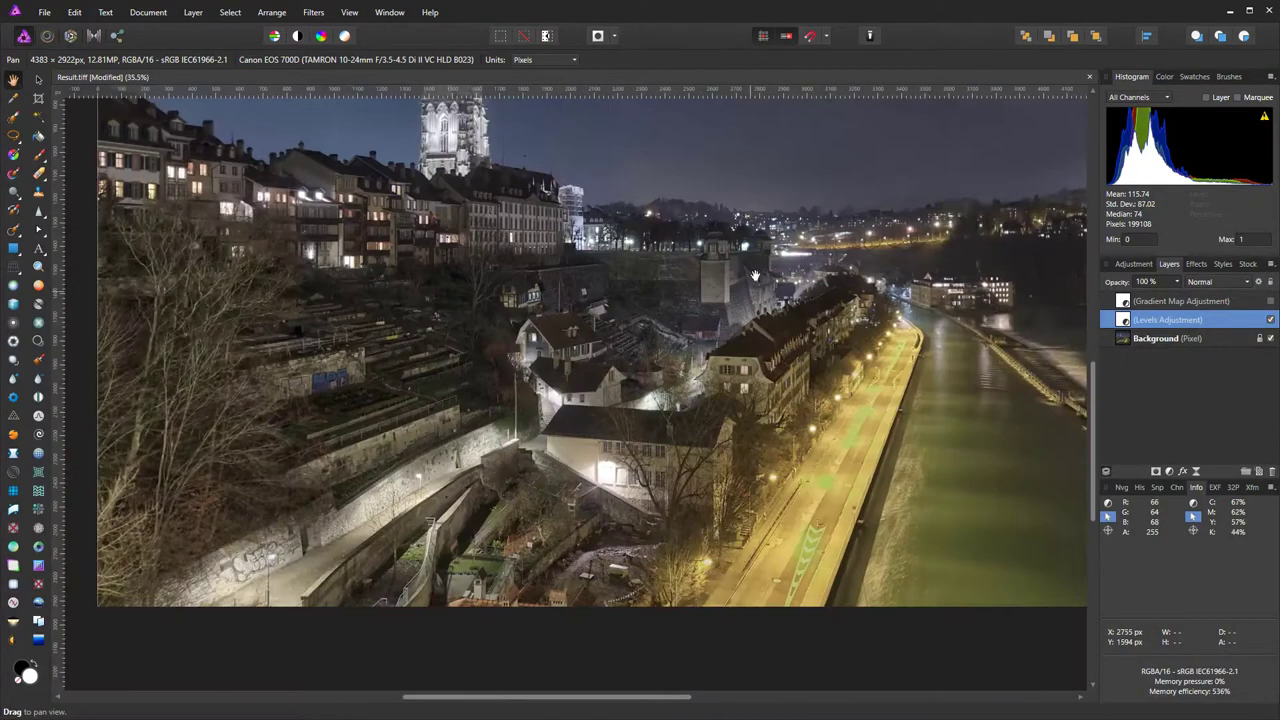
scroll(736, 240, "up", 4)
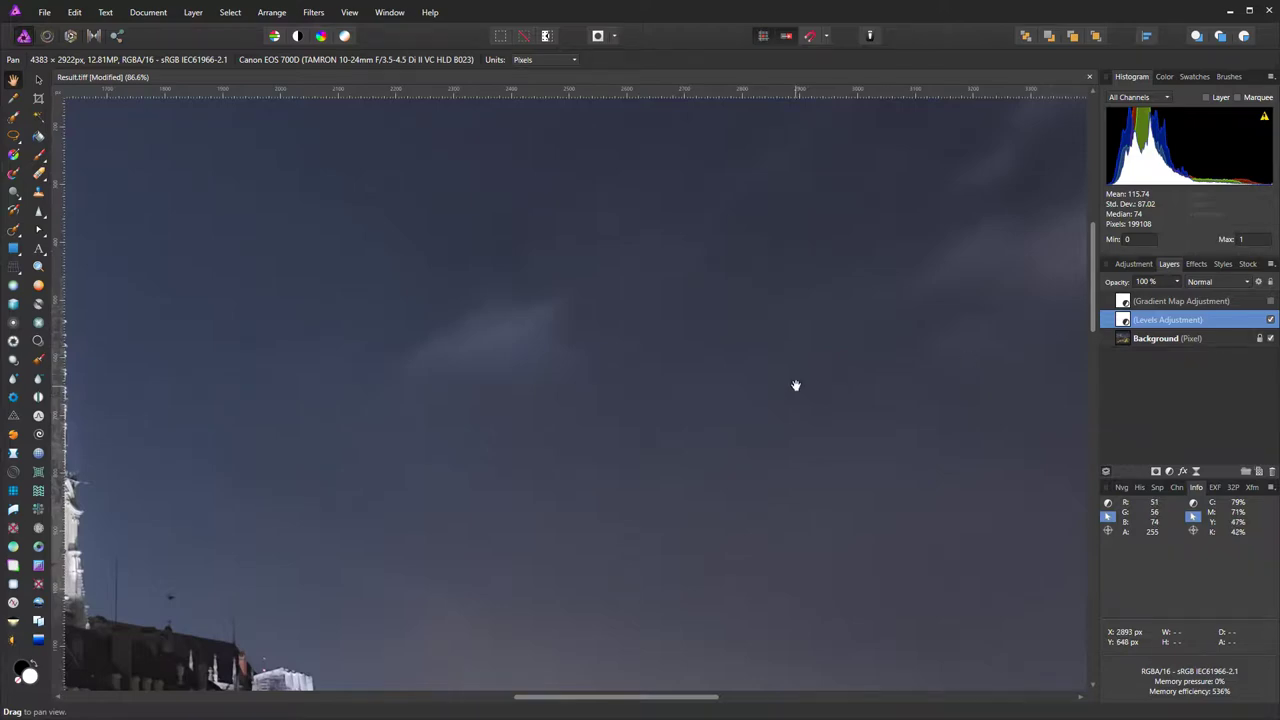
scroll(794, 390, "down", 1)
scroll(729, 375, "down", 5)
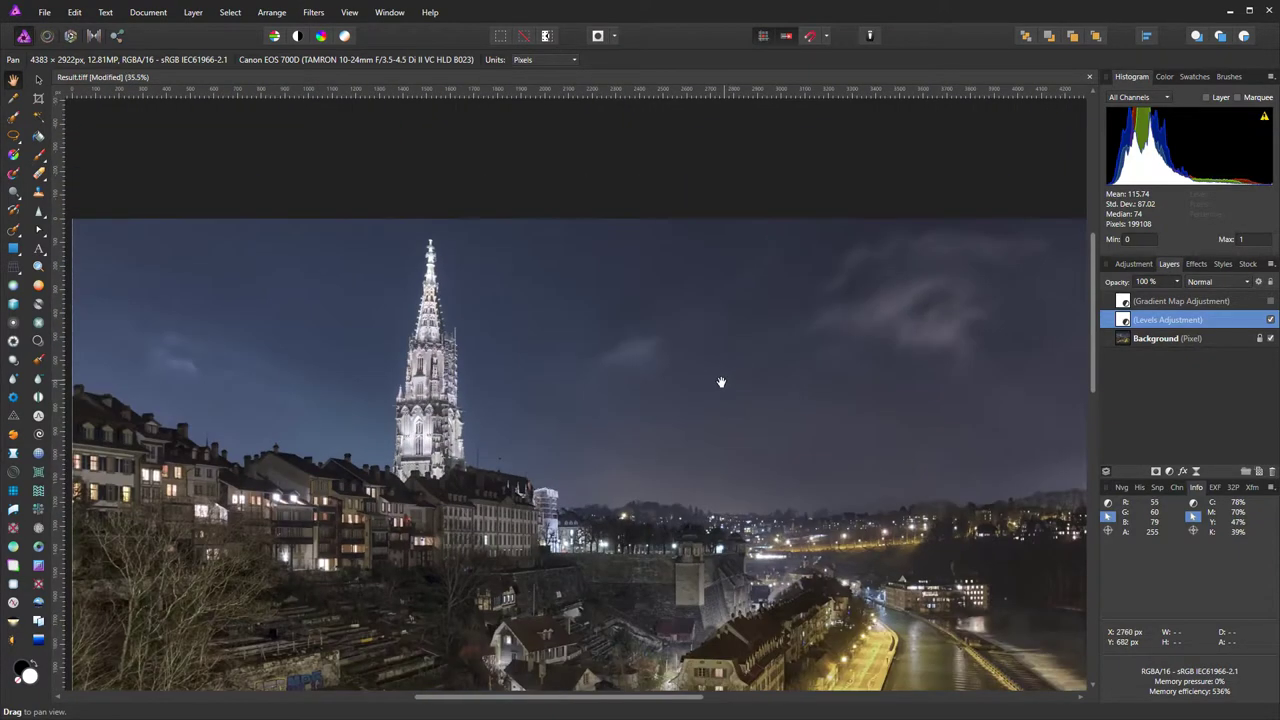
scroll(733, 436, "down", 3)
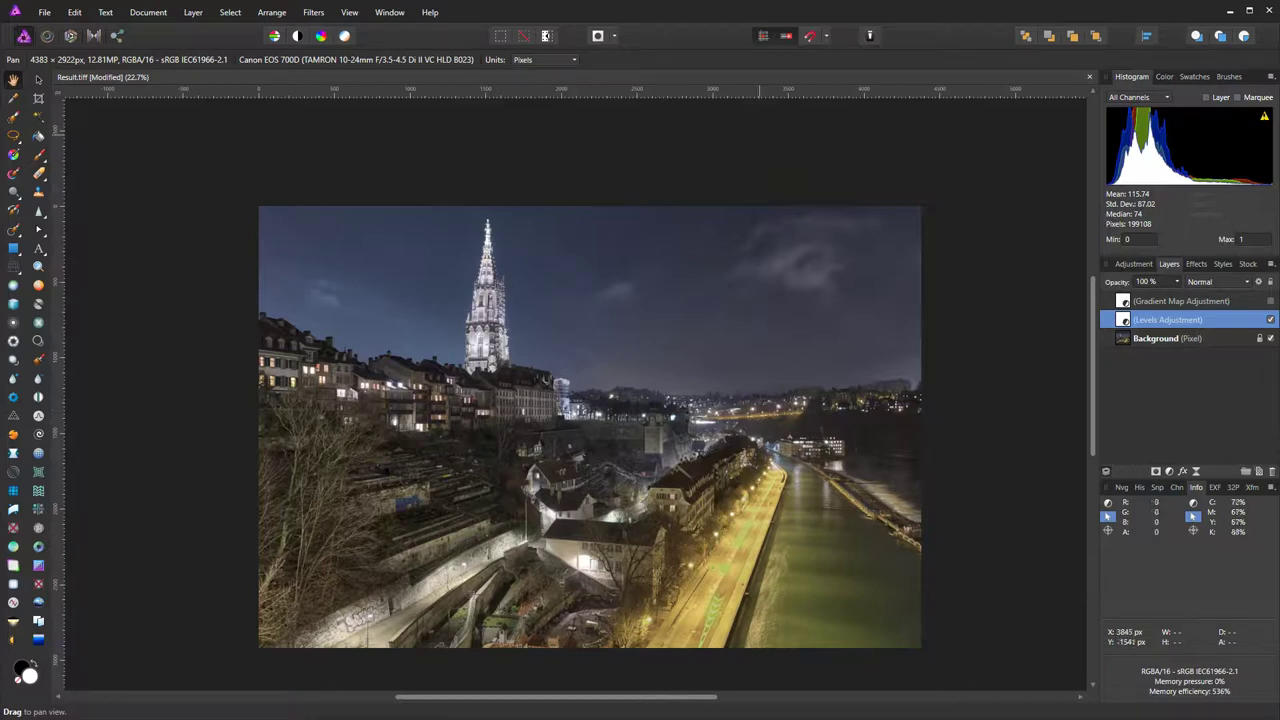
Merge the visible layers into a new pixel layer above the Levels adjustment and name it "LAB Noise reduction"
right_click(1160, 318)
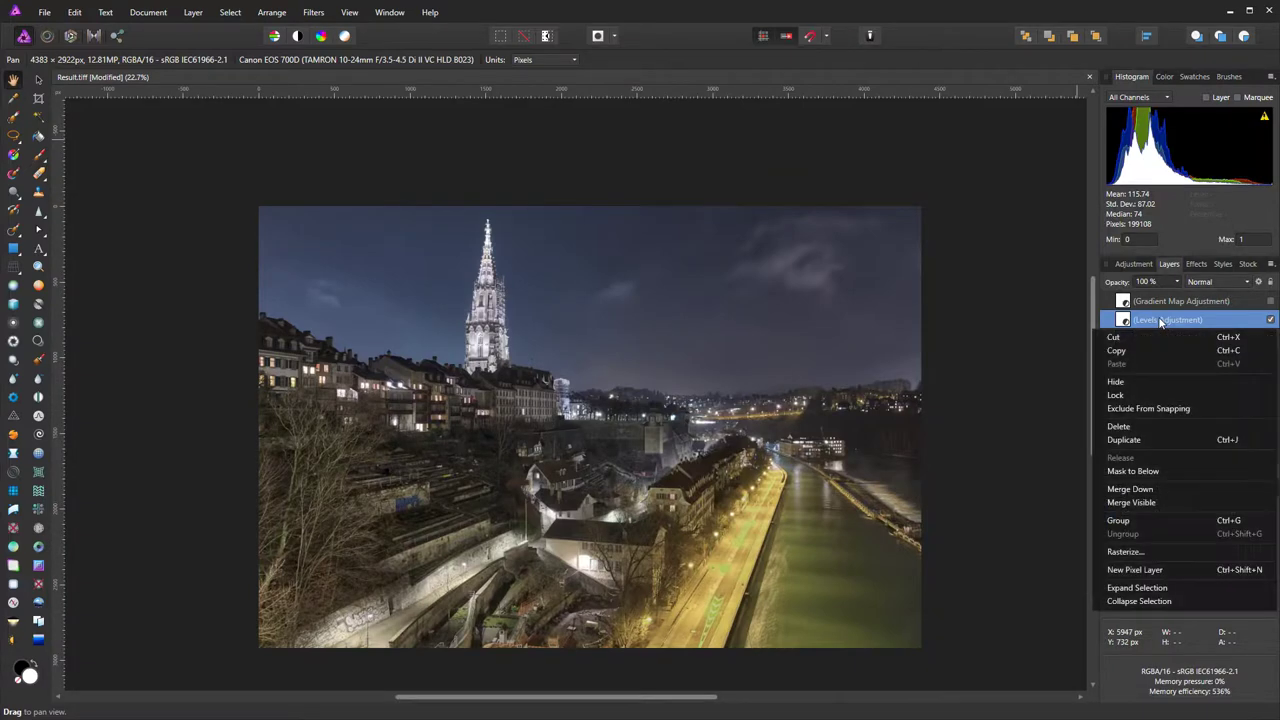
left_click(1151, 504)
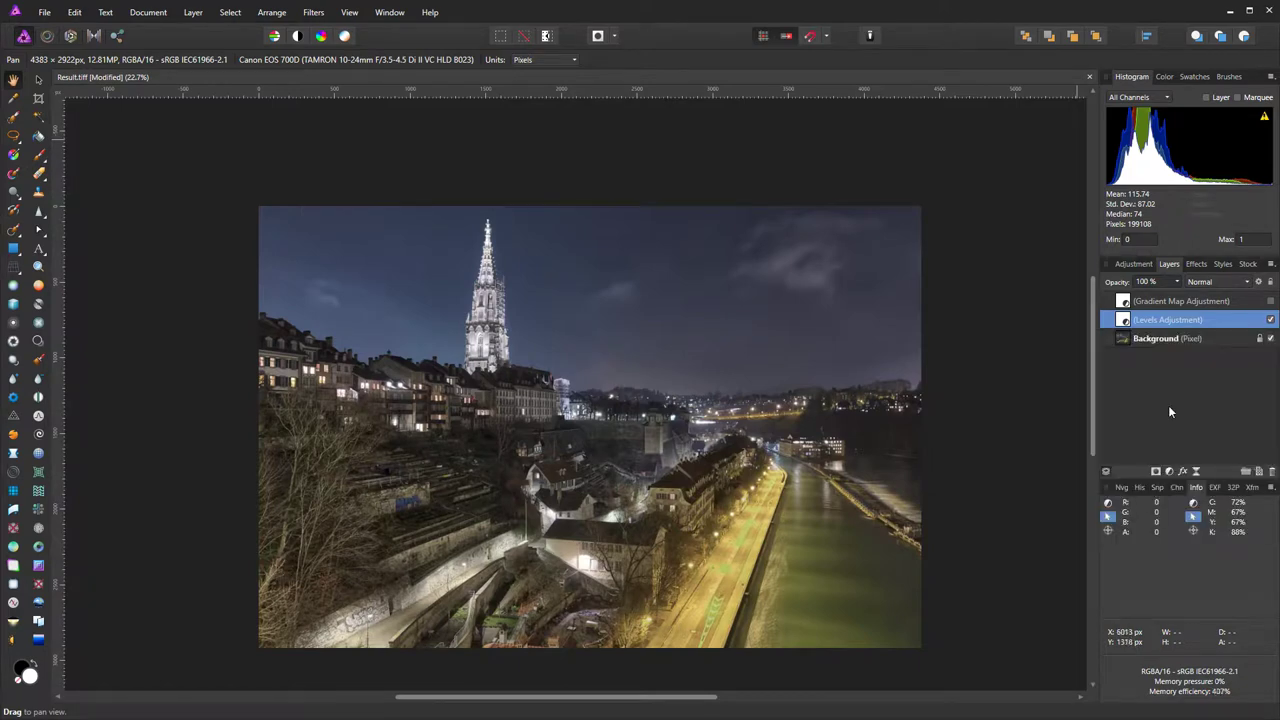
double_click(1150, 321)
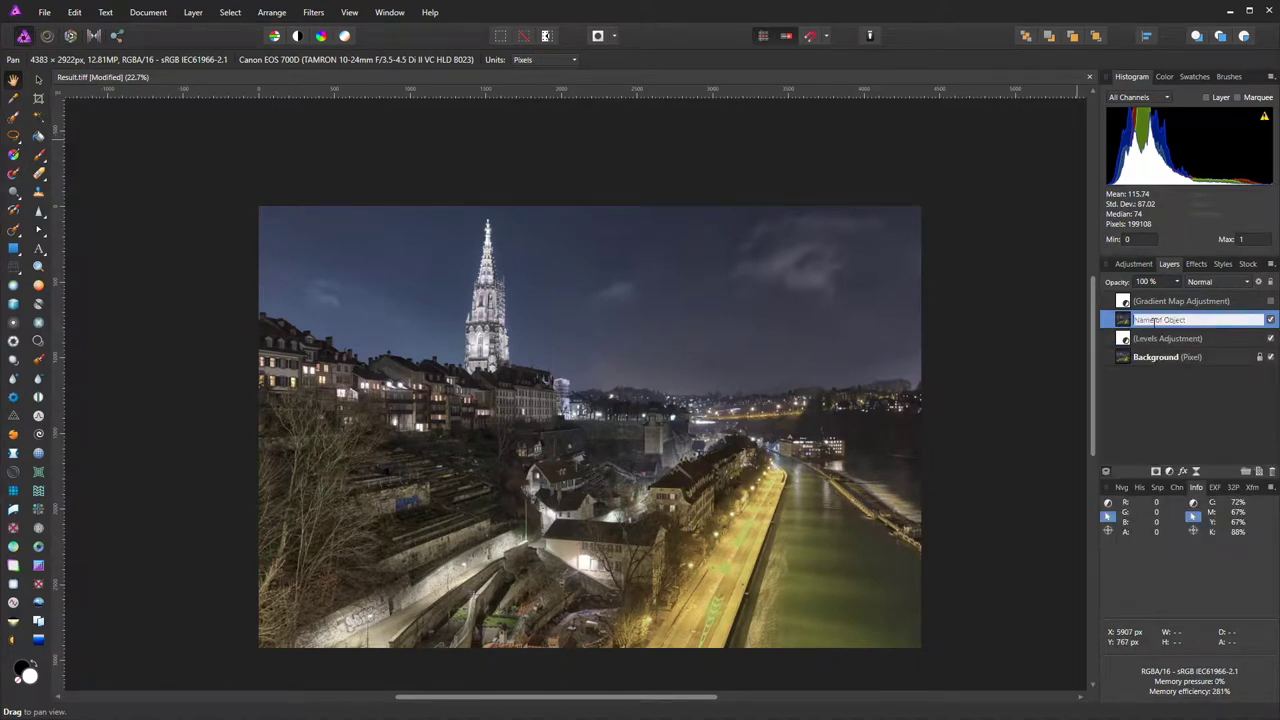
type("LAB N")
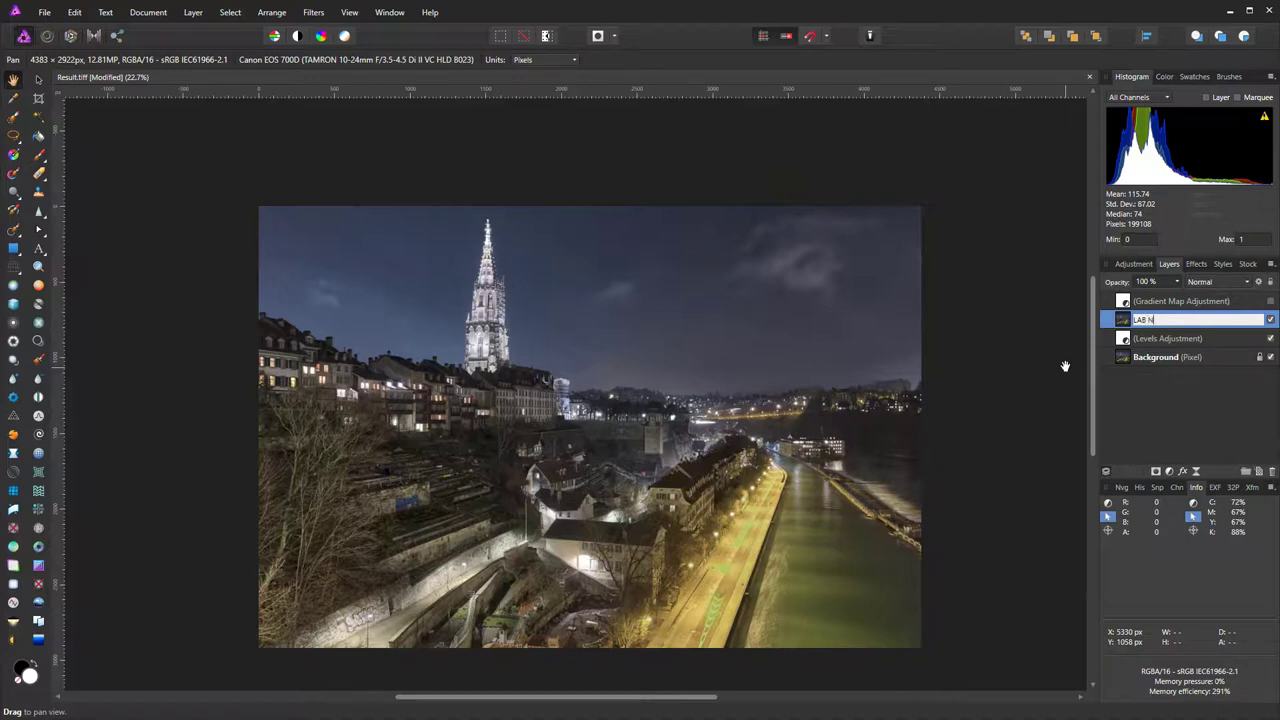
type("oise reduction")
key("Return")
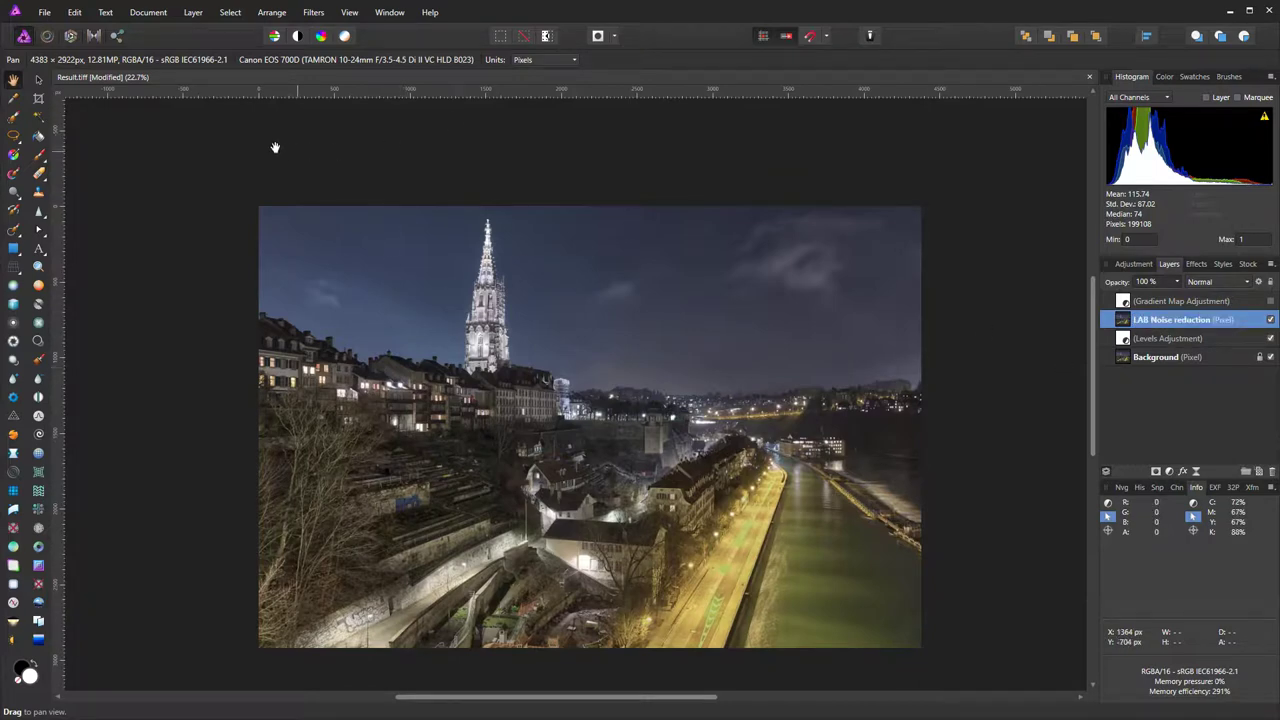
Convert the document's colour format to Lab (16 bit)
left_click(148, 12)
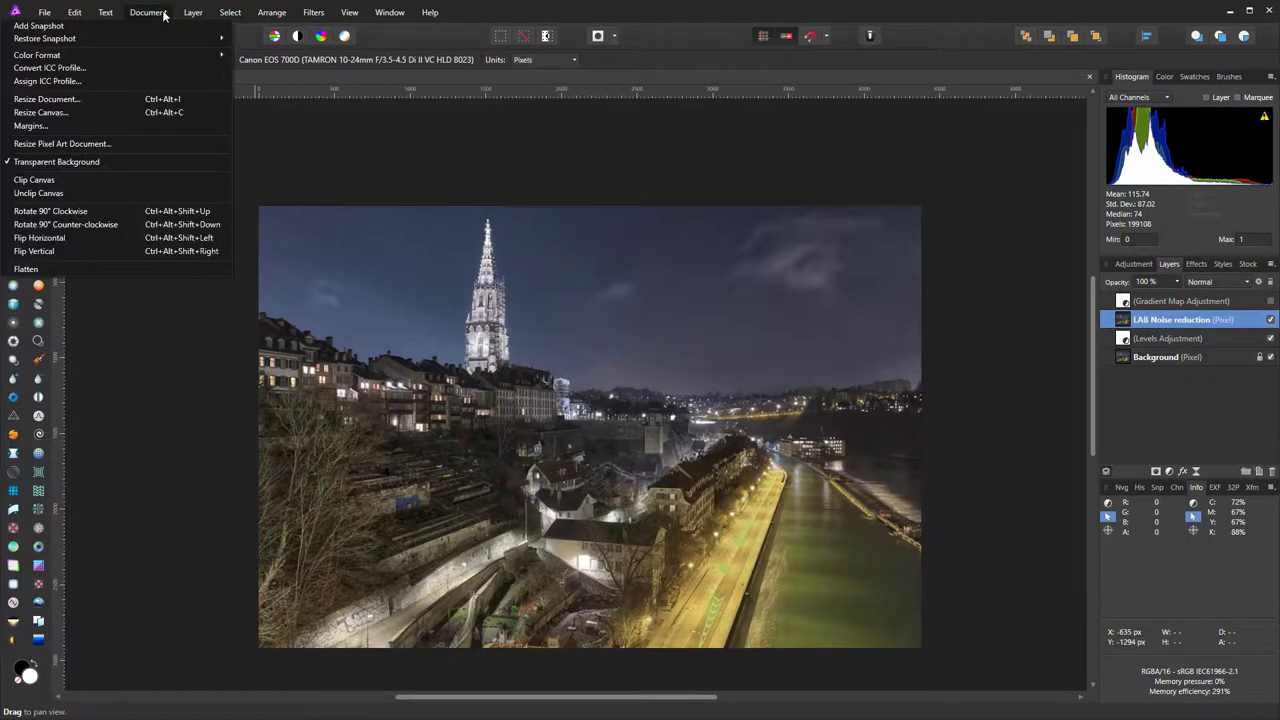
mouse_move(150, 54)
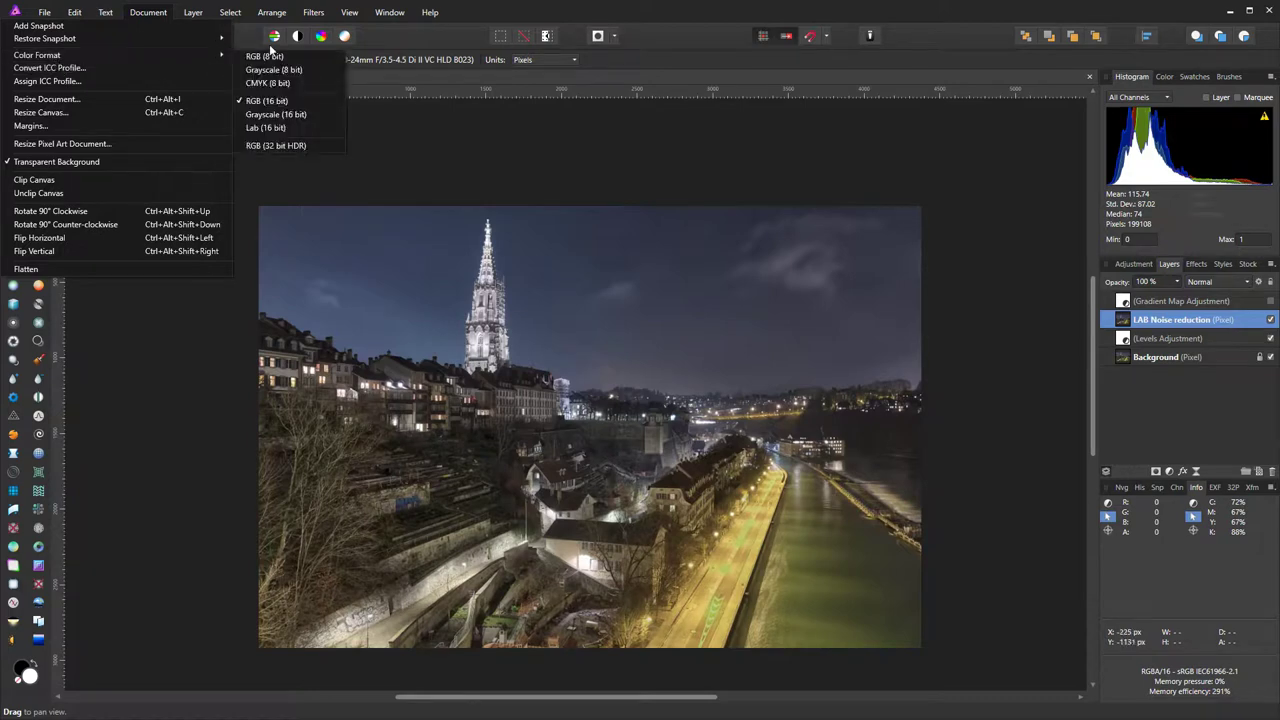
left_click(275, 129)
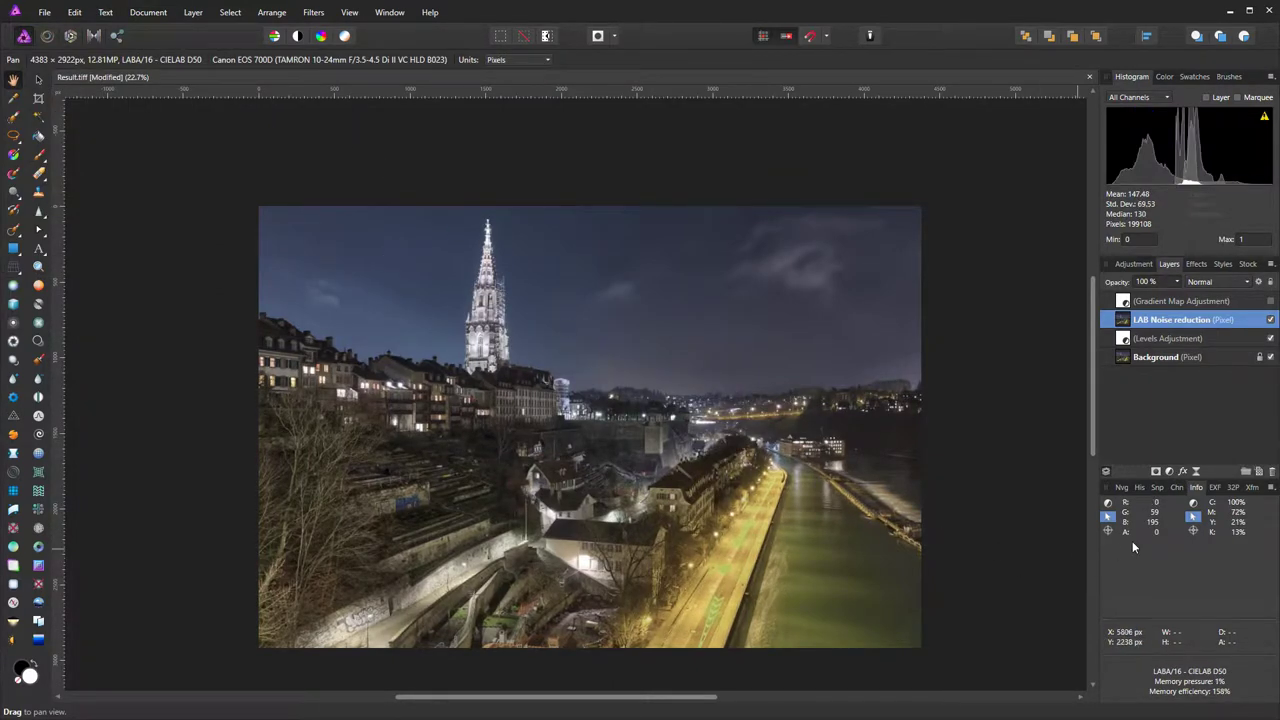
Restrict channel visibility and editing to Composite Lightness by turning off the AOpponent, BOpponent and Alpha channels
left_click(1175, 488)
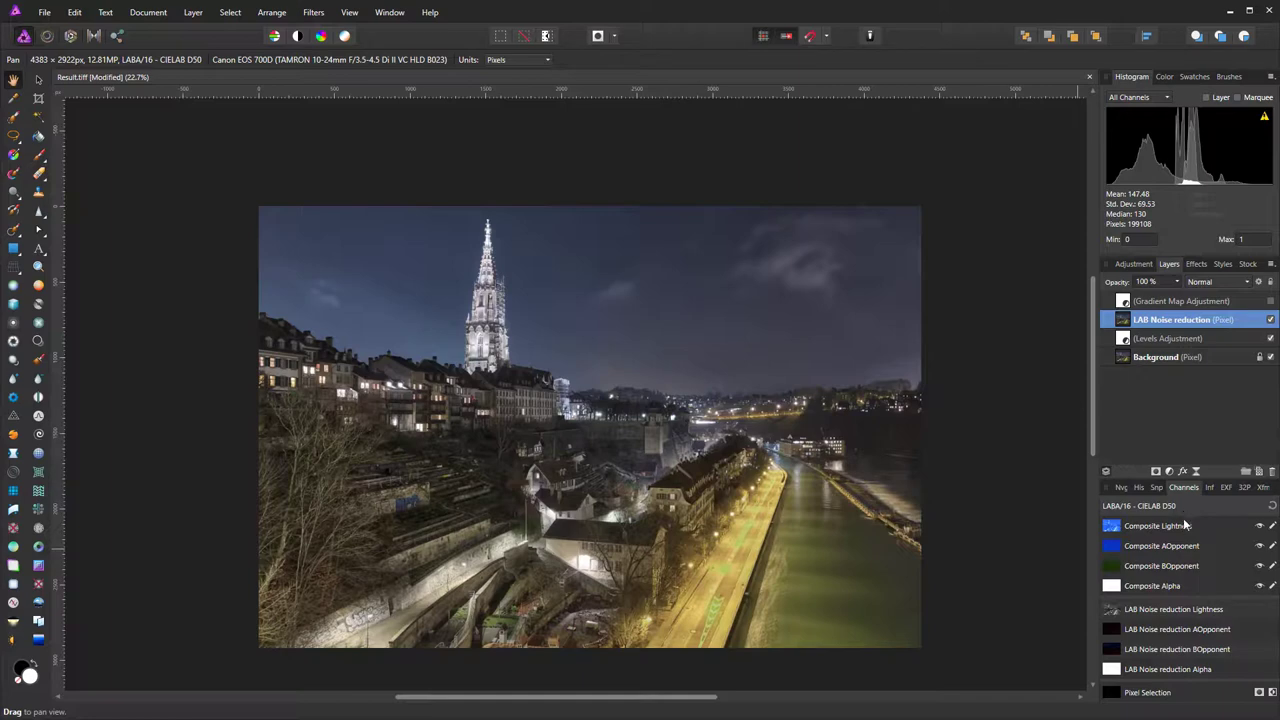
left_click(1259, 587)
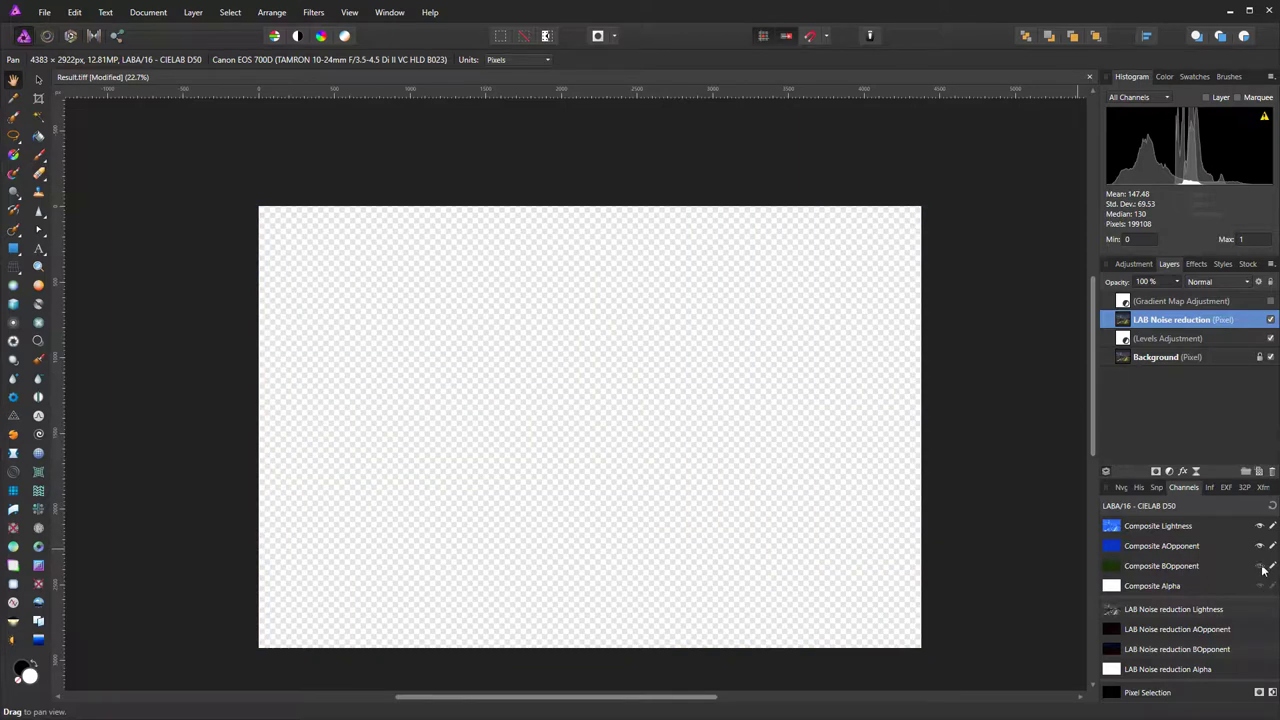
left_click(1260, 546)
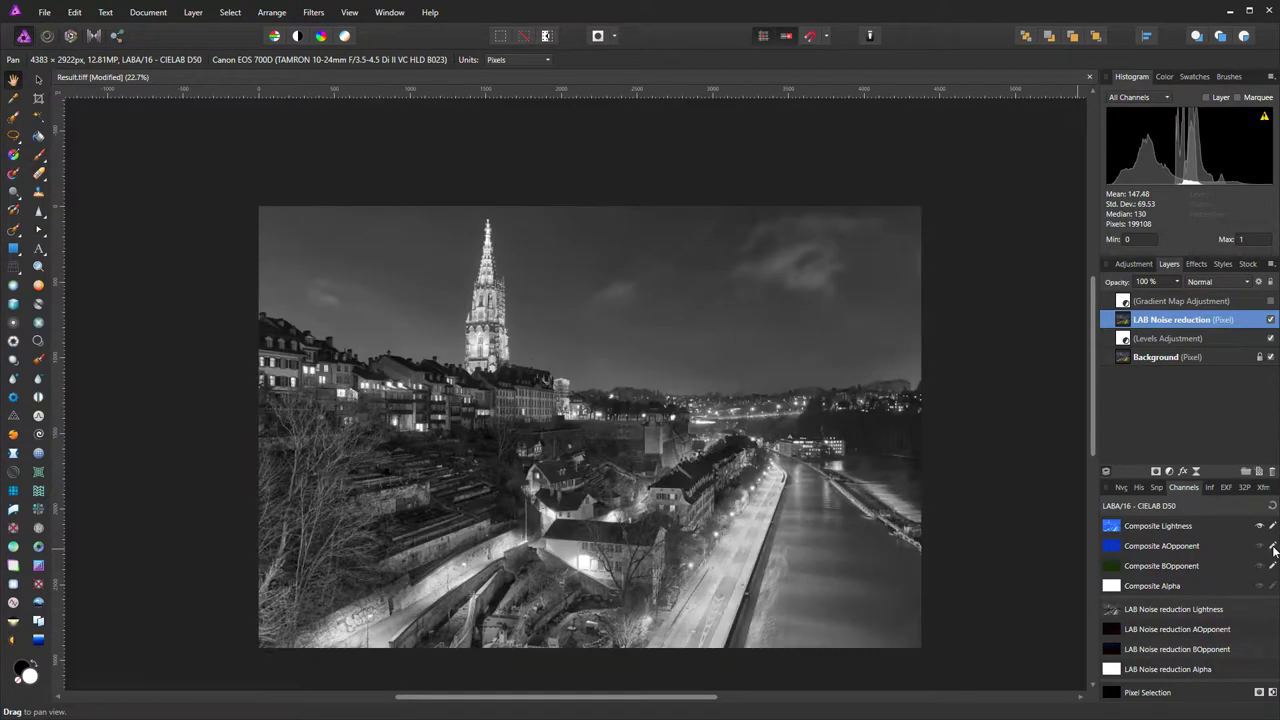
left_click(1272, 546)
Start the Denoise filter on the lightness channel with Extreme luminance denoise at 60%, detail at 100% and contribution at 80%
scroll(790, 327, "up", 5)
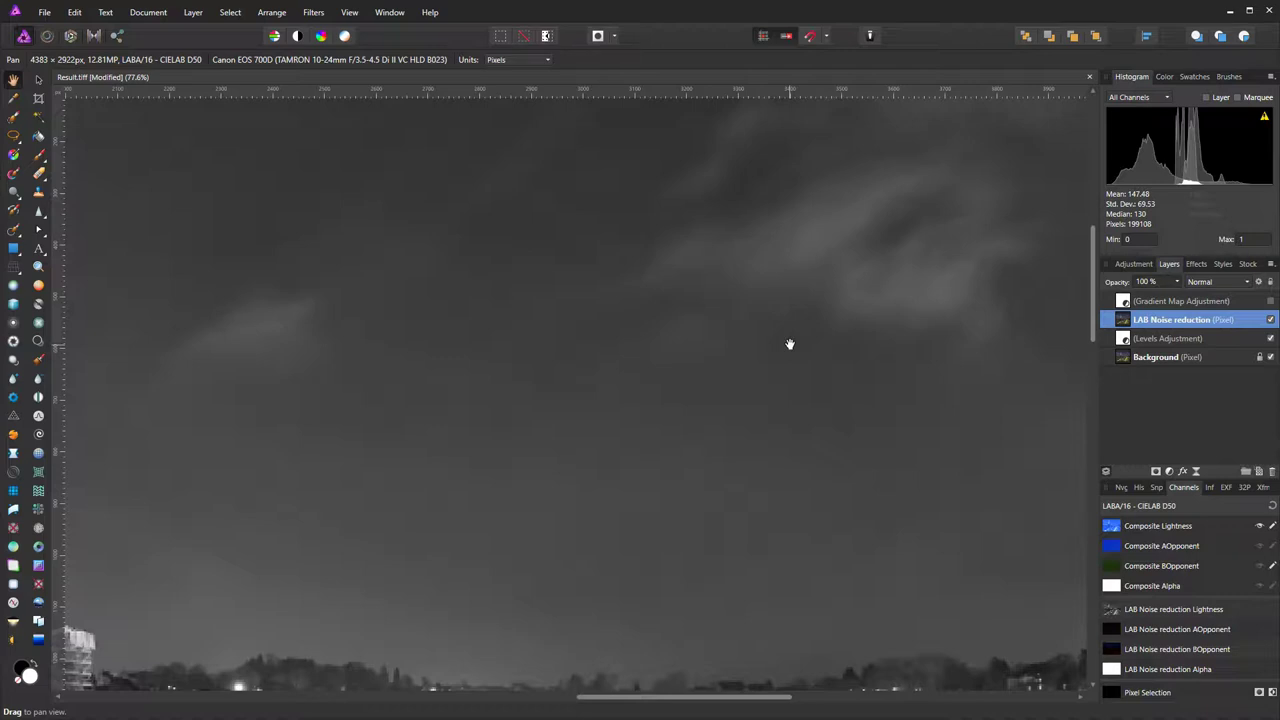
scroll(790, 344, "left", 3)
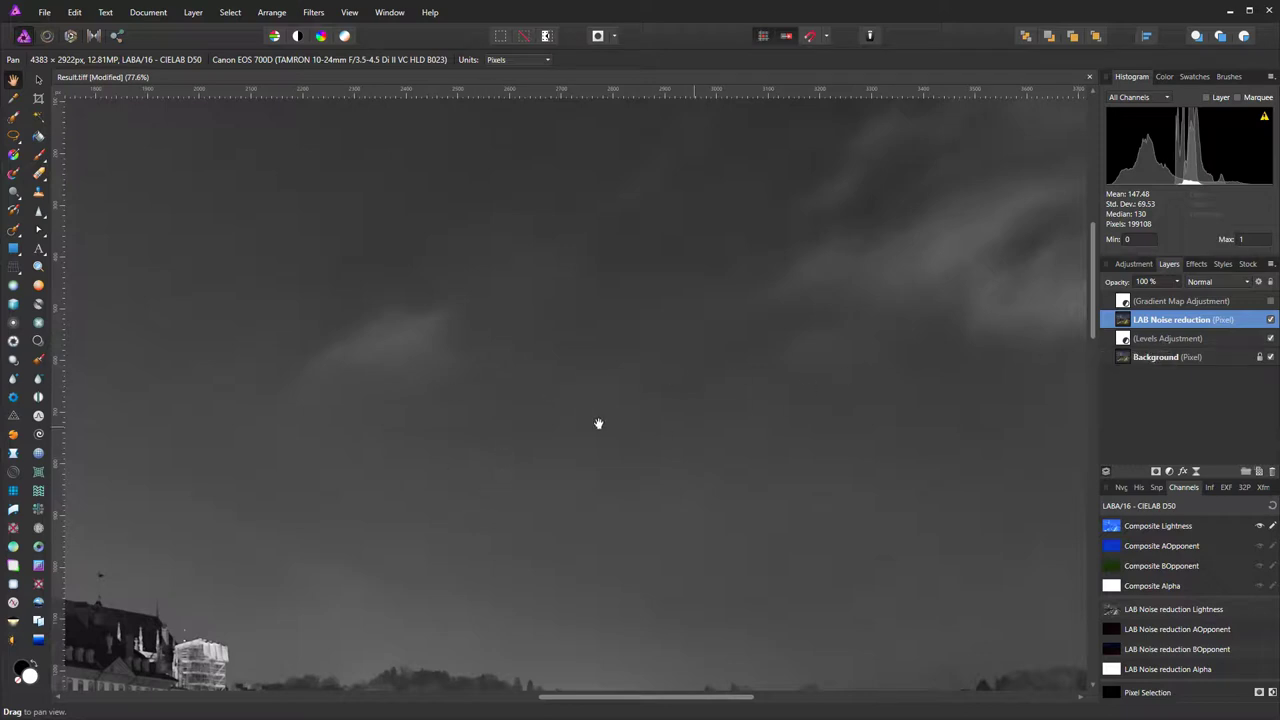
left_click(312, 12)
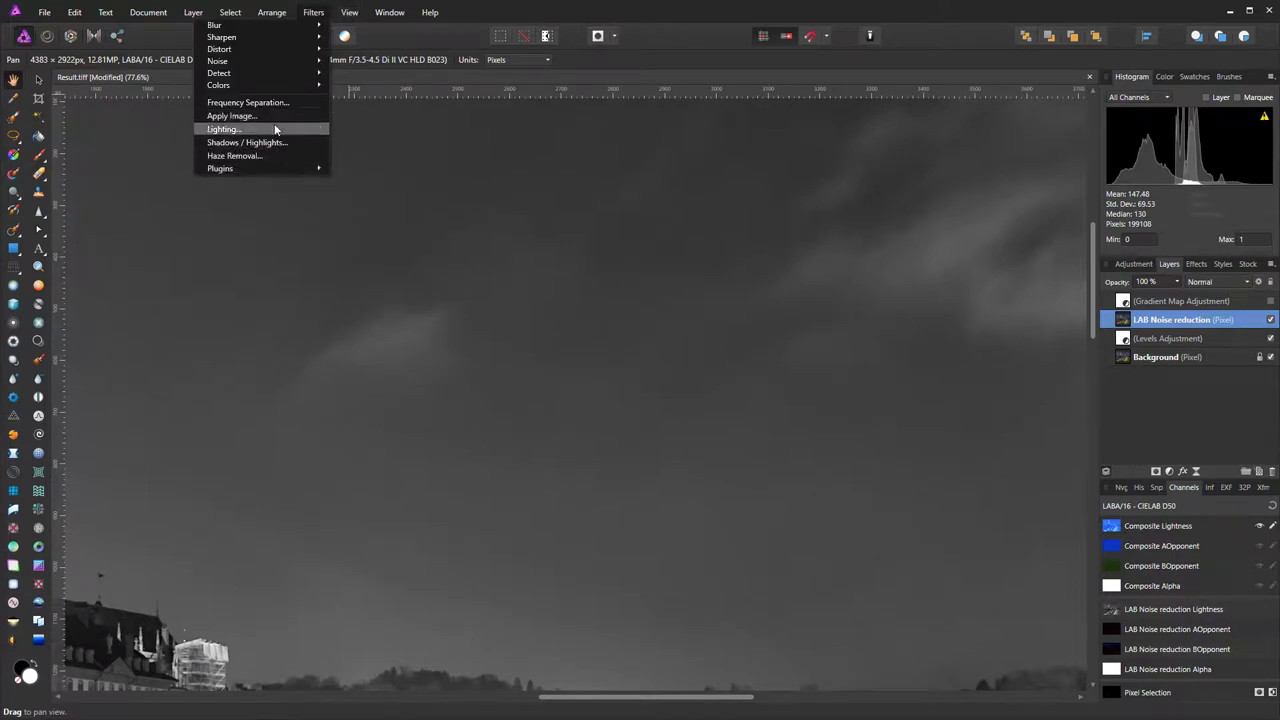
mouse_move(258, 62)
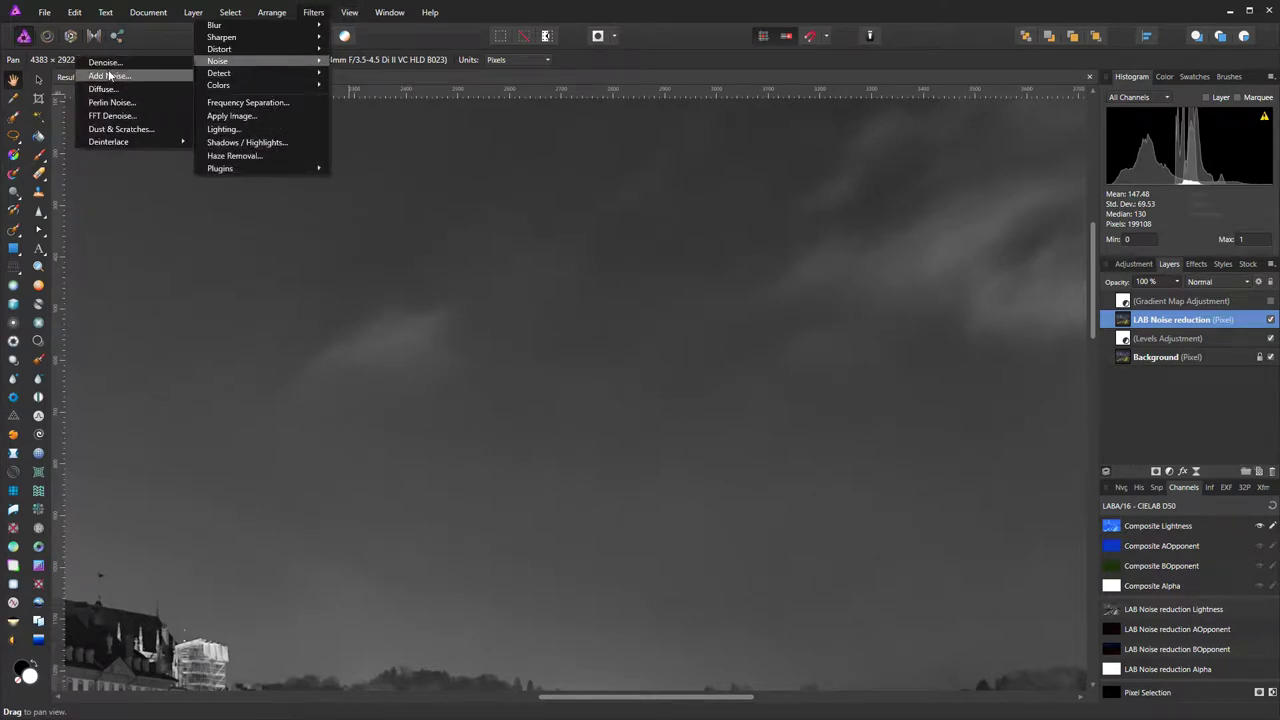
left_click(102, 62)
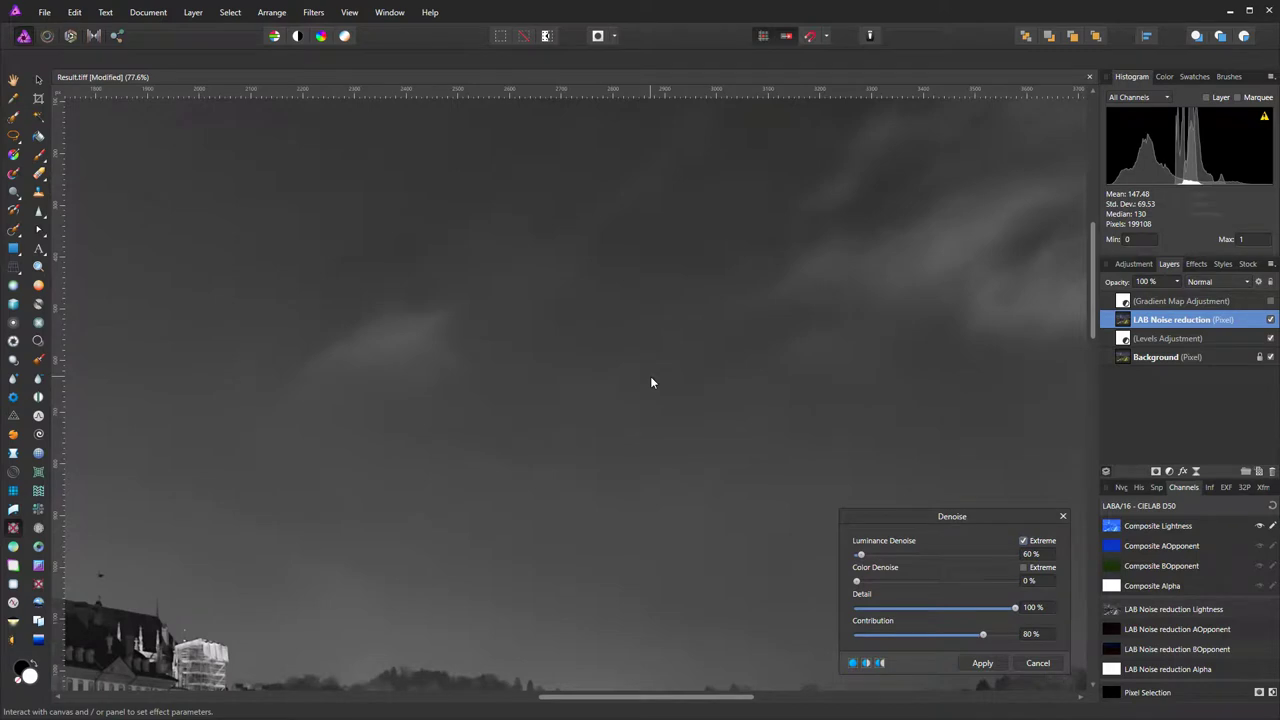
scroll(651, 382, "up", 3)
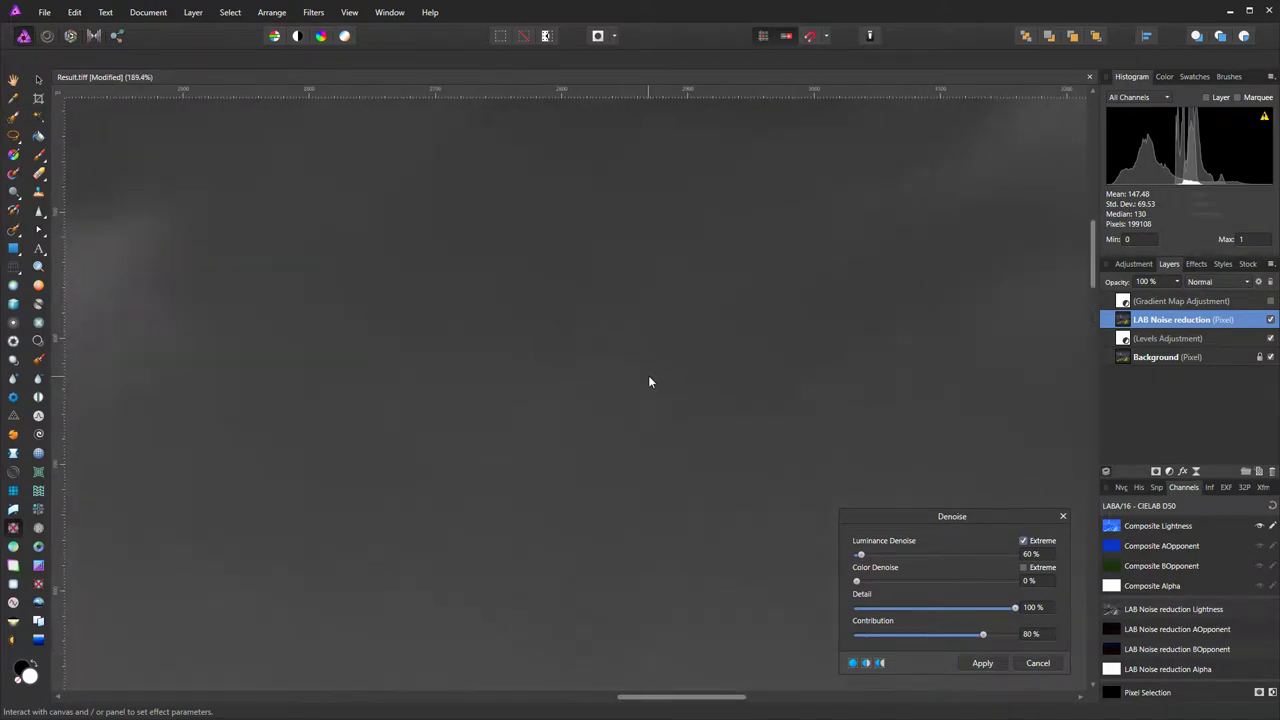
scroll(649, 382, "down", 2)
scroll(649, 382, "down", 1)
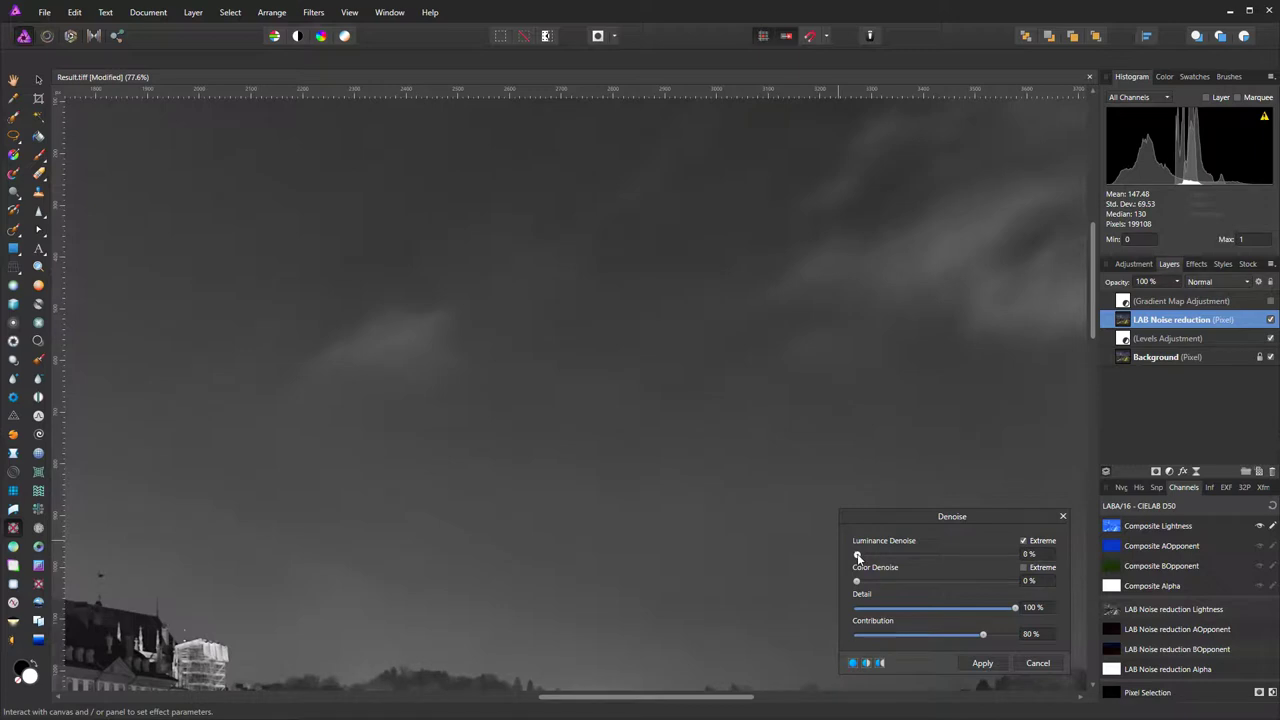
mouse_move(857, 556)
left_mouse_down()
mouse_move(879, 559)
mouse_move(861, 556)
left_mouse_up()
left_click(1020, 554)
type("60")
key("Return")
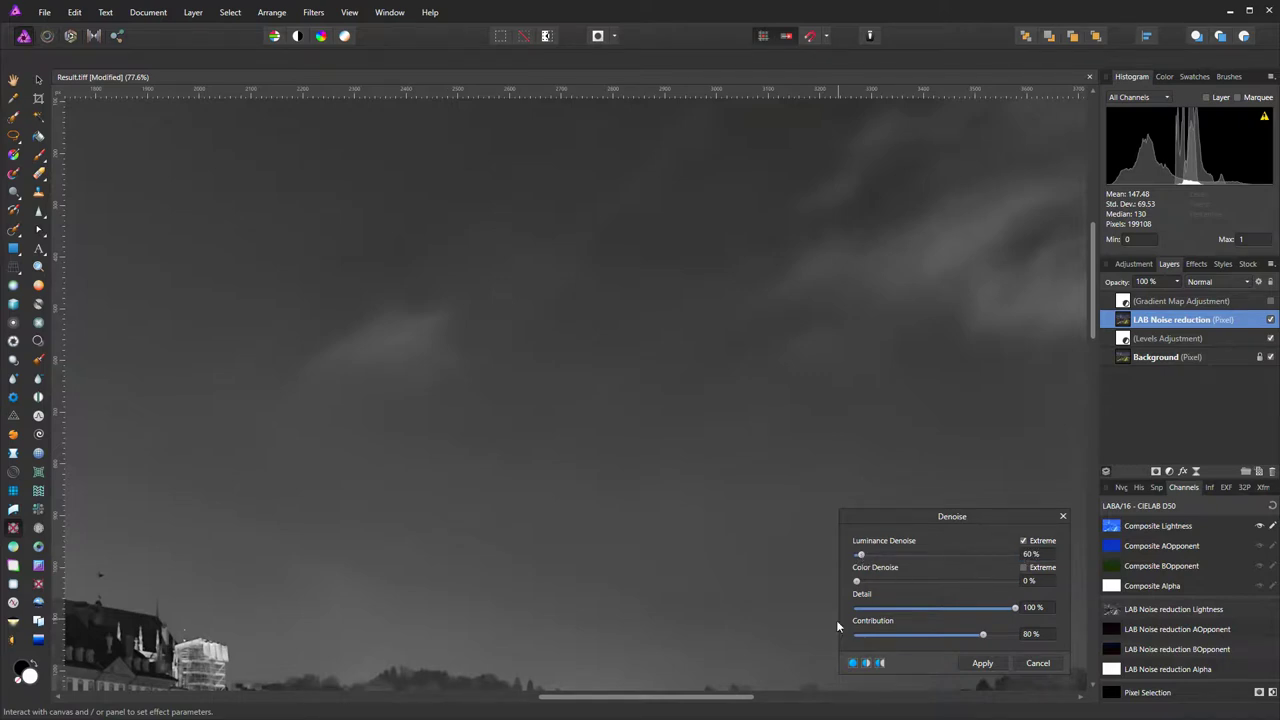
Compare the sky before and after denoising in a split view, and apply the Denoise filter
left_click(866, 664)
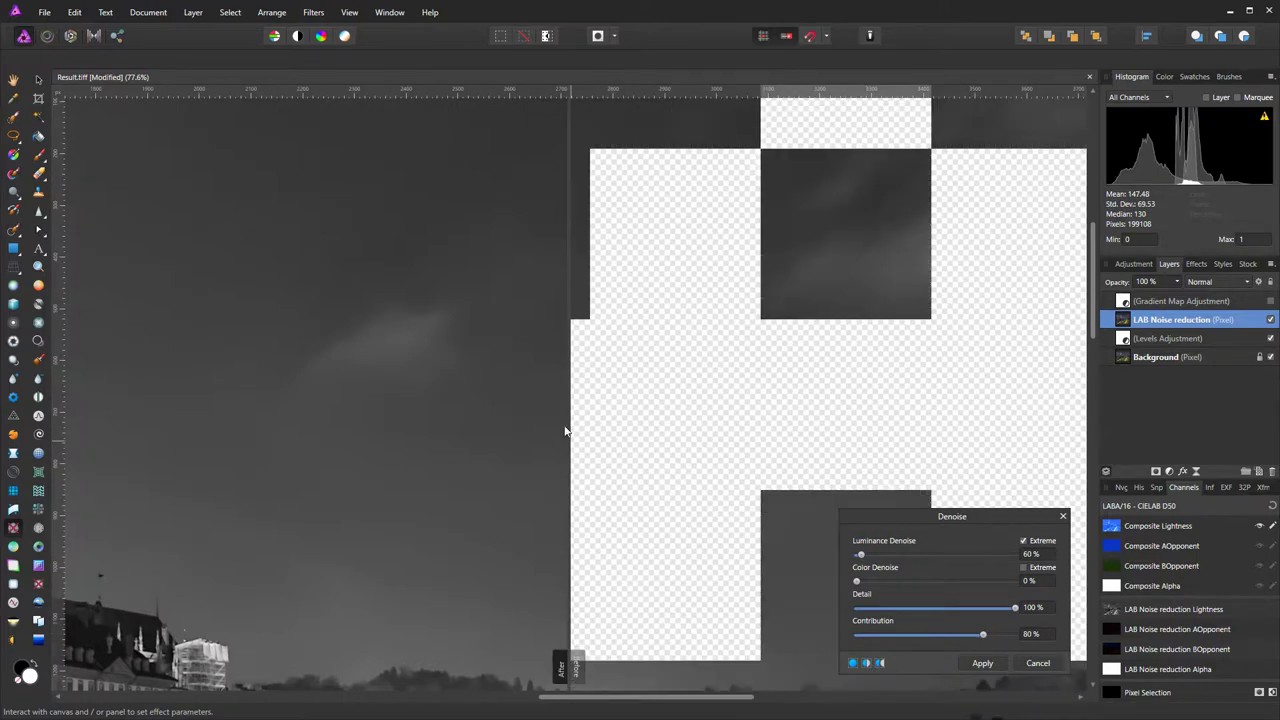
left_click_drag(568, 393, 930, 408)
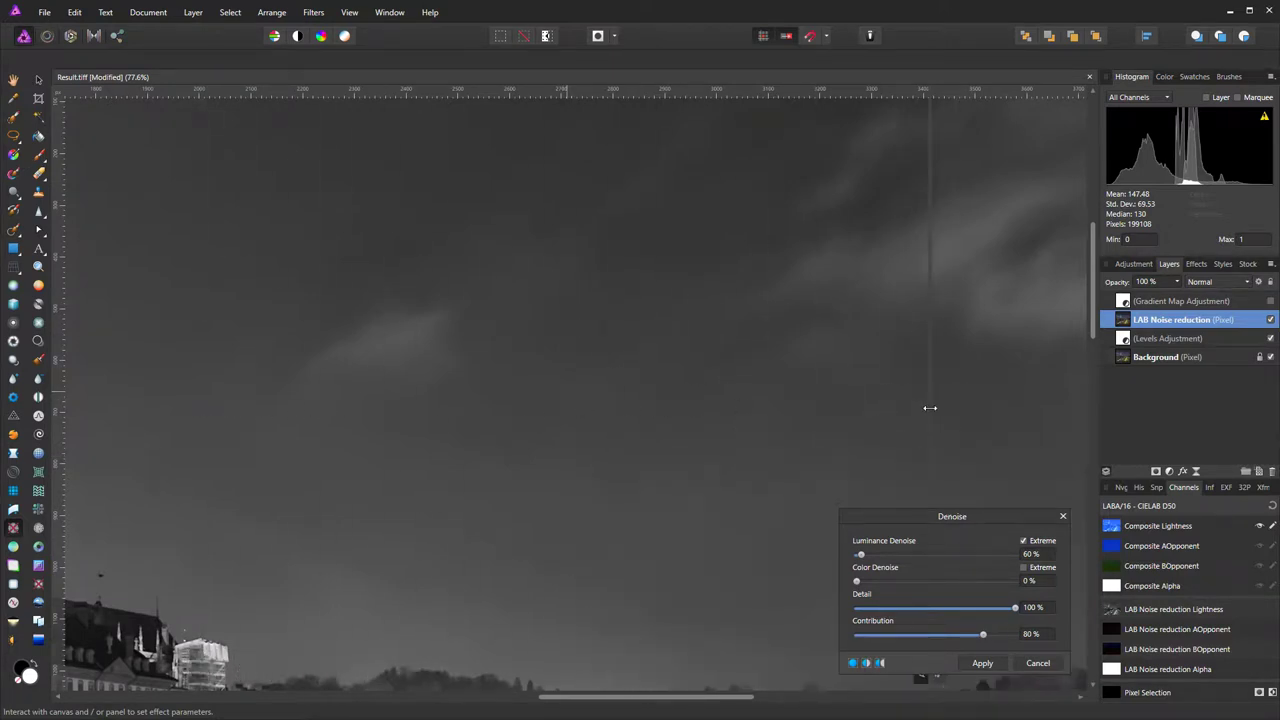
left_click_drag(930, 408, 342, 428)
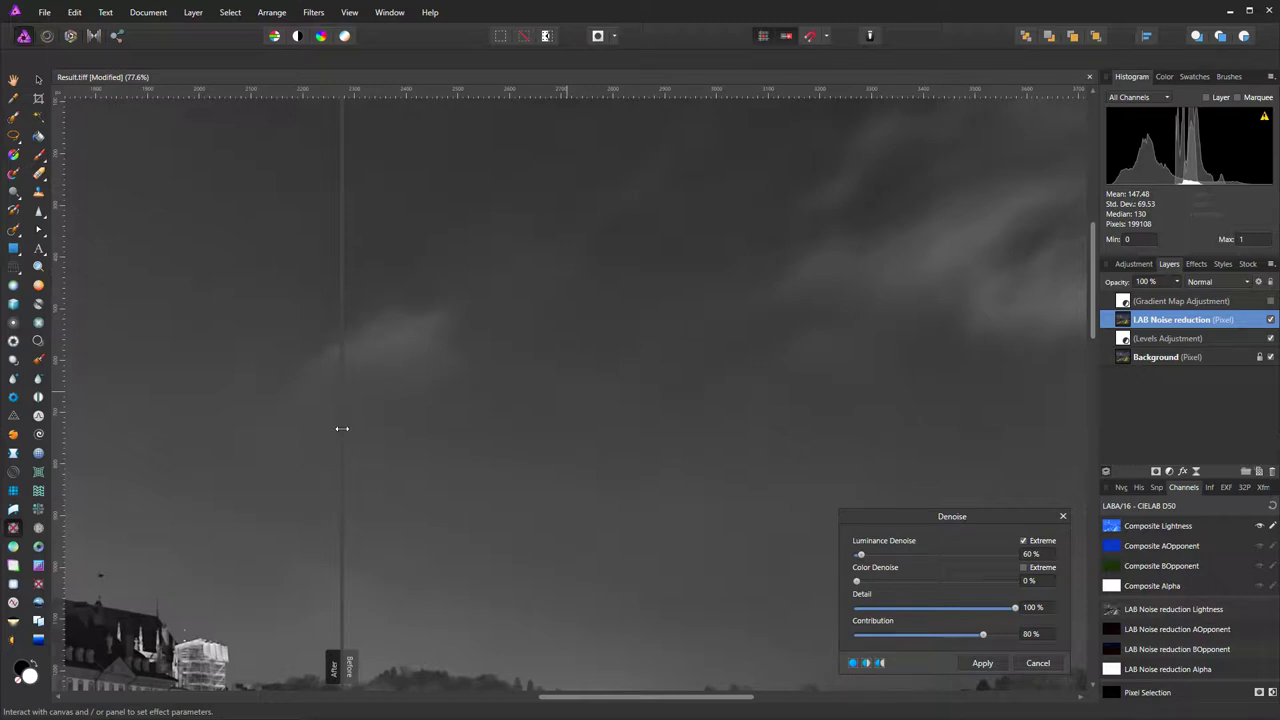
left_click_drag(342, 428, 639, 433)
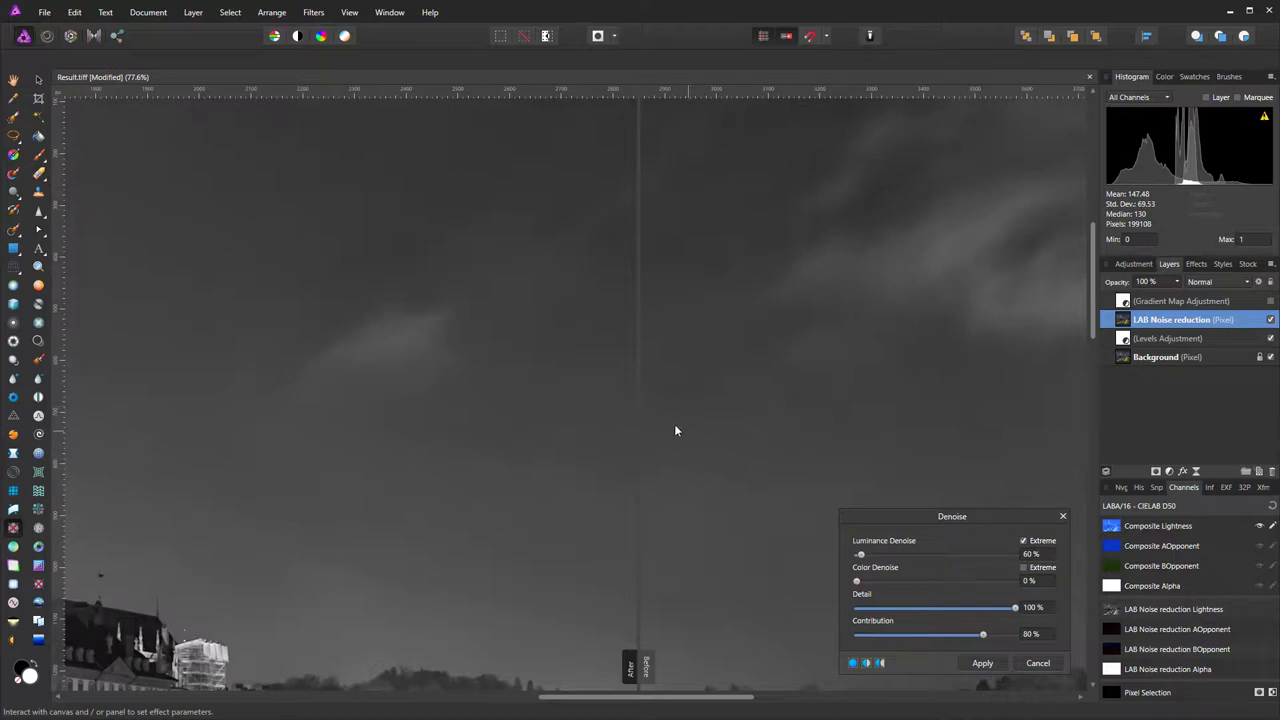
left_click_drag(638, 405, 945, 405)
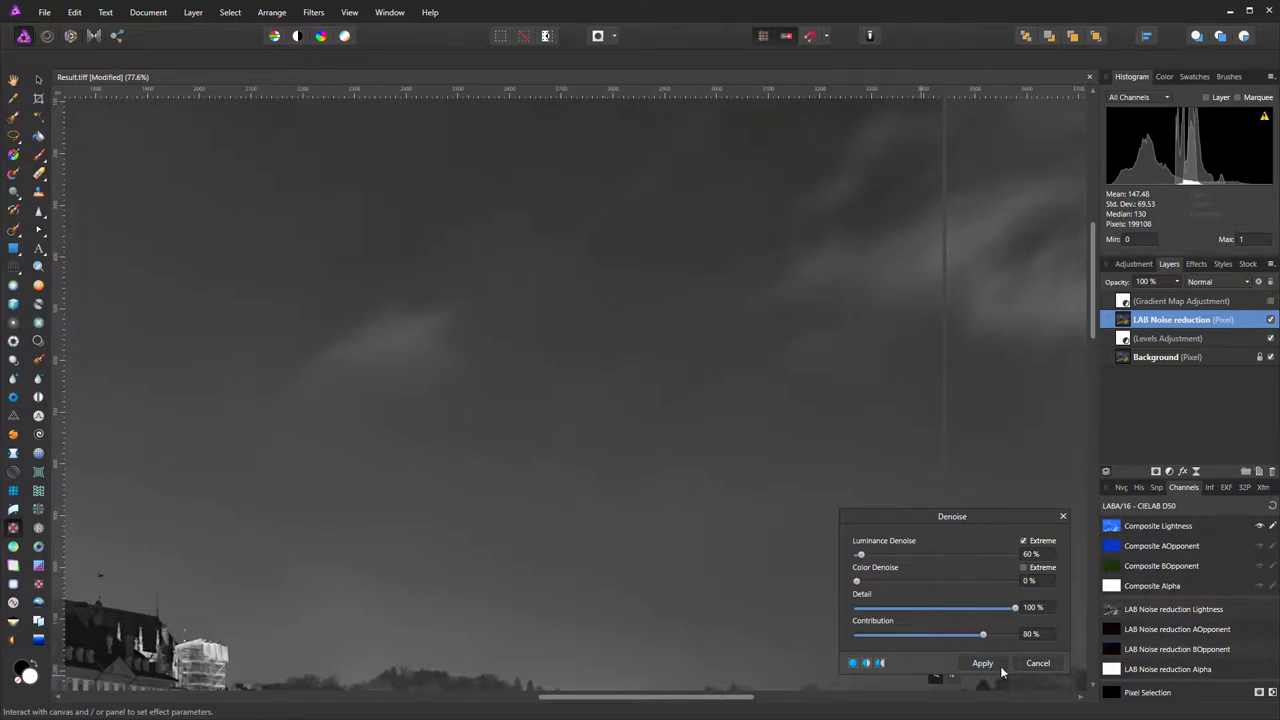
key("space")
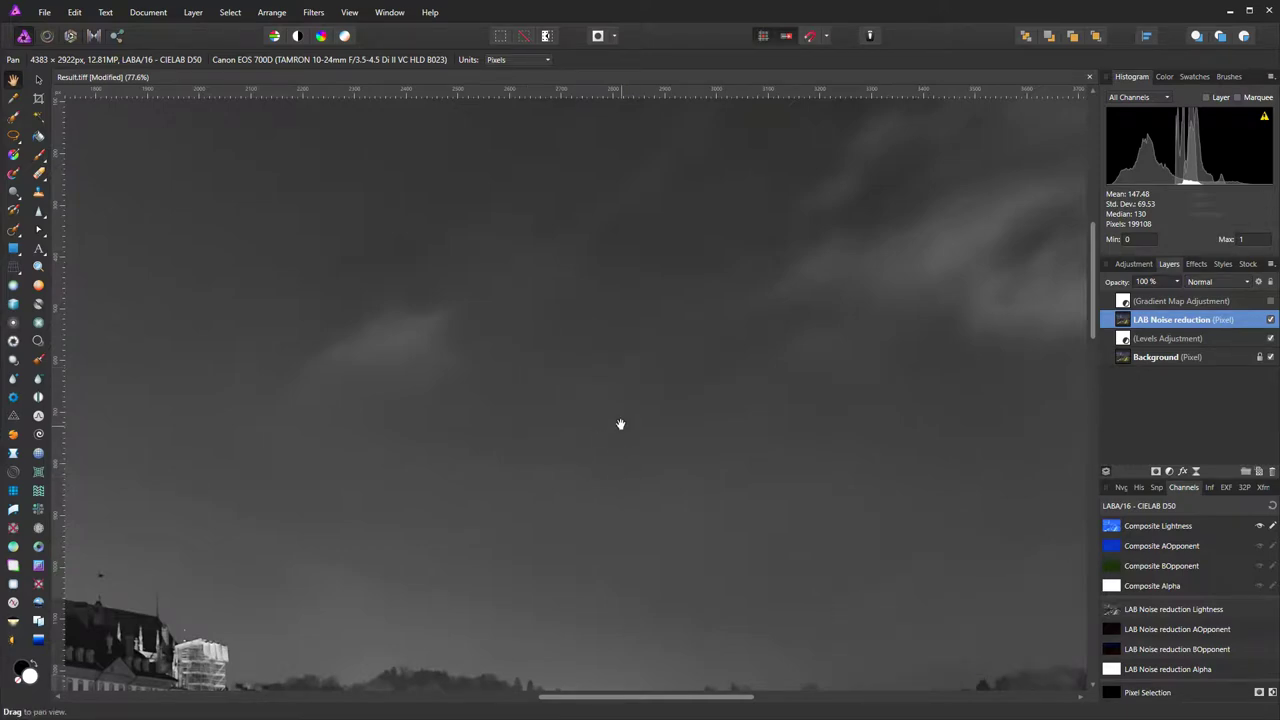
Examine the denoised buildings and roofs up close, comparing them with the LAB Noise reduction layer hidden and shown
scroll(623, 423, "down", 3)
left_click_drag(633, 542, 632, 383)
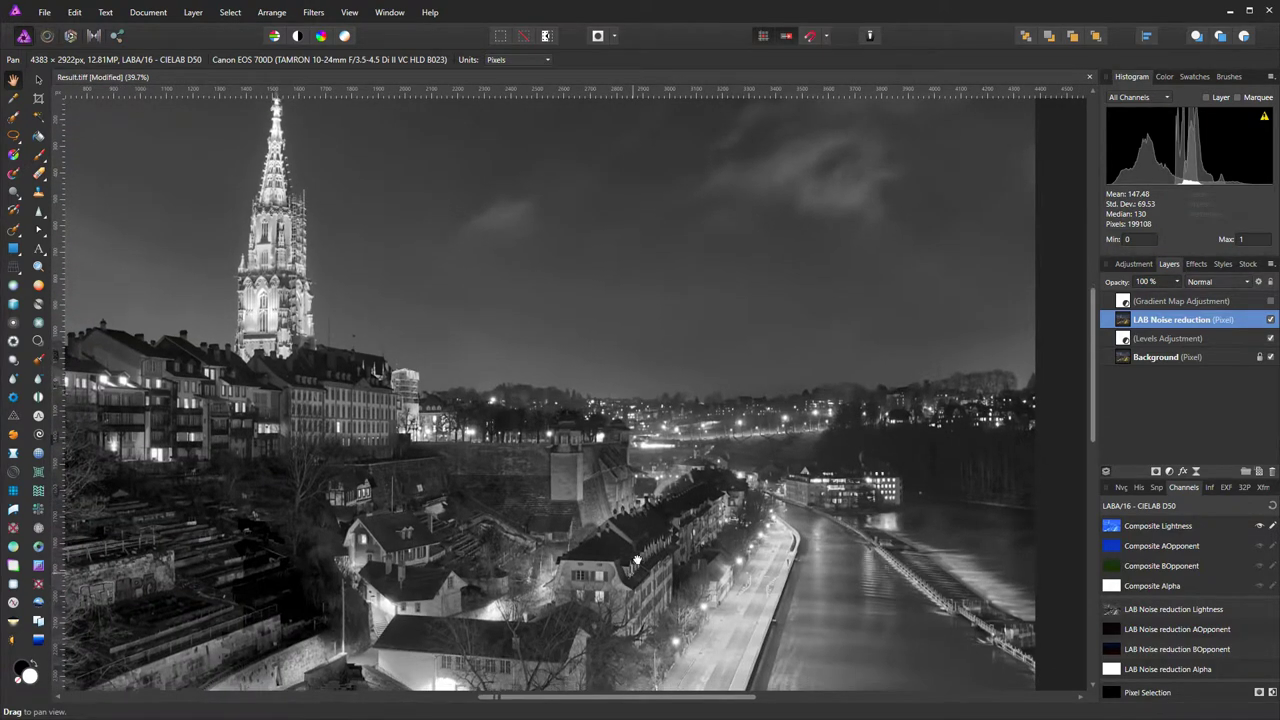
left_click_drag(632, 587, 762, 409)
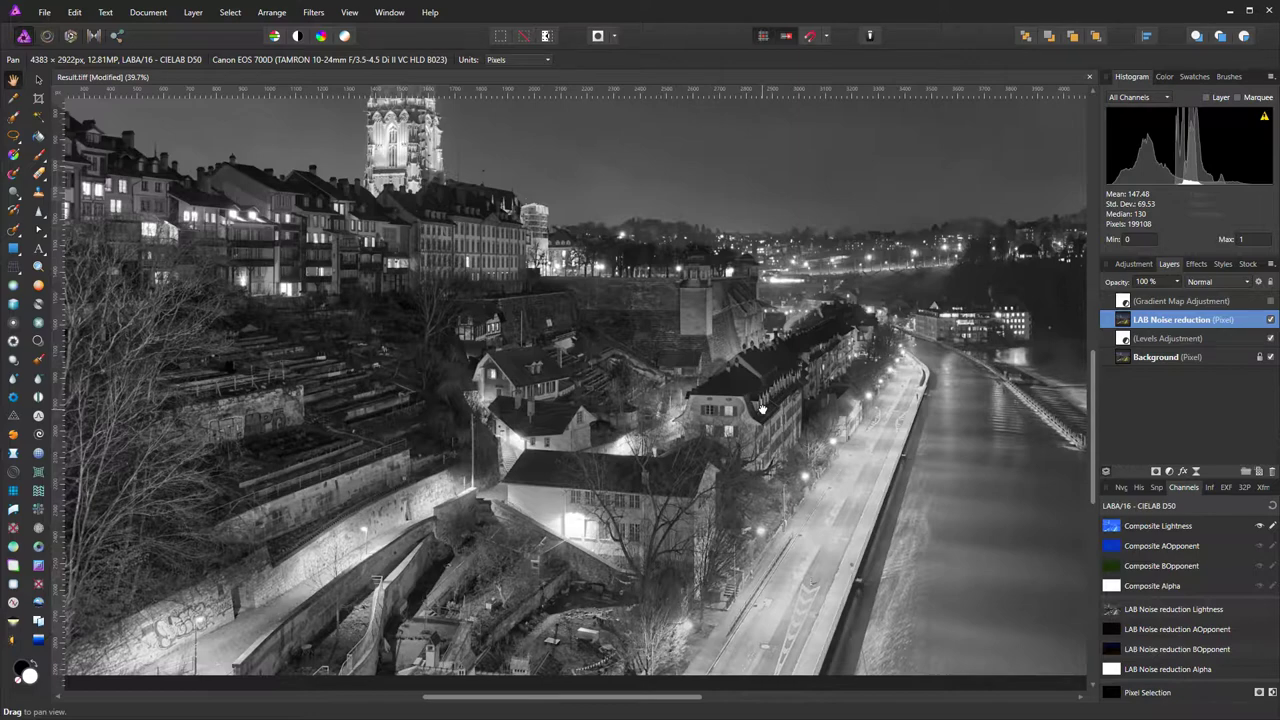
scroll(762, 409, "up", 15)
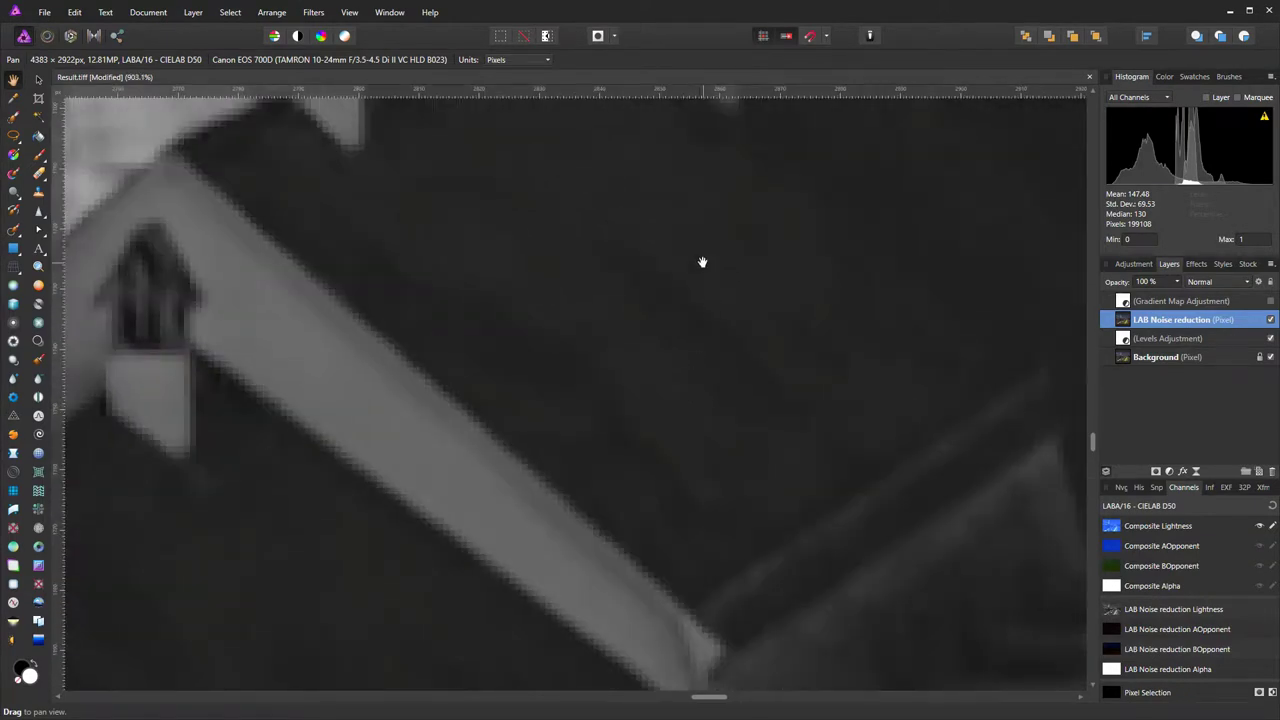
left_click(1270, 319)
left_click(1271, 319)
scroll(513, 390, "down", 4)
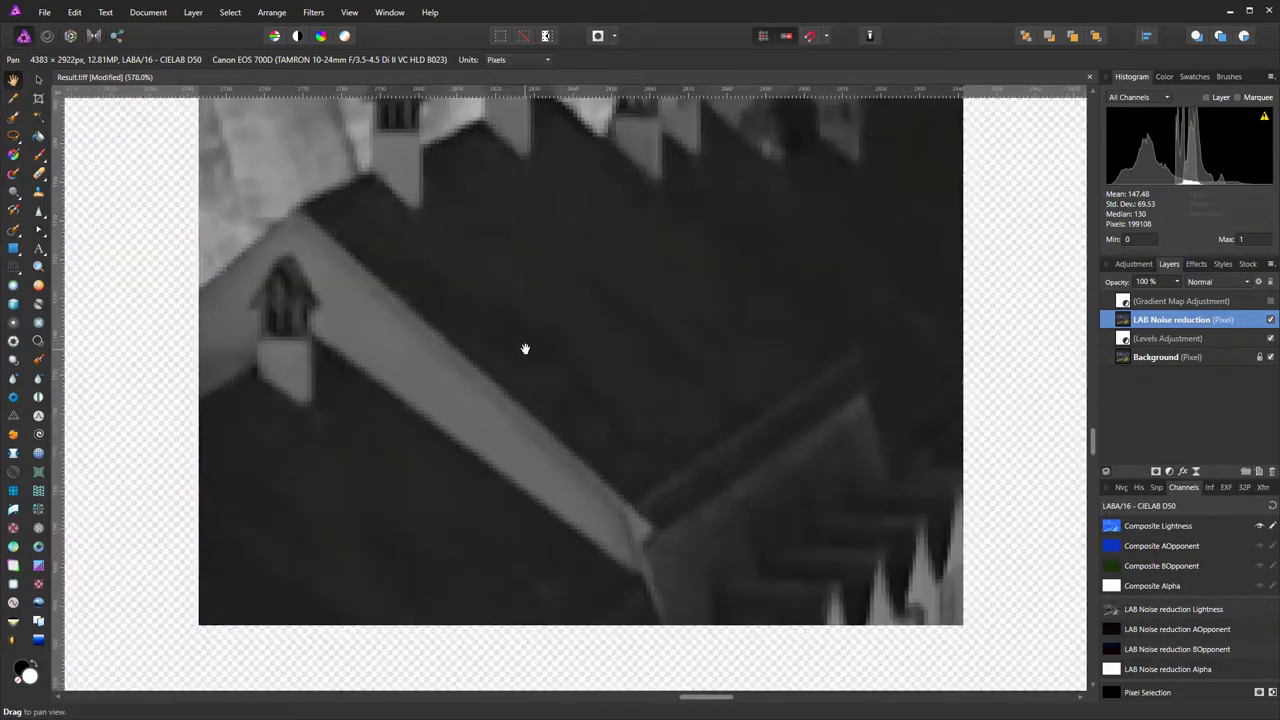
scroll(517, 359, "down", 8)
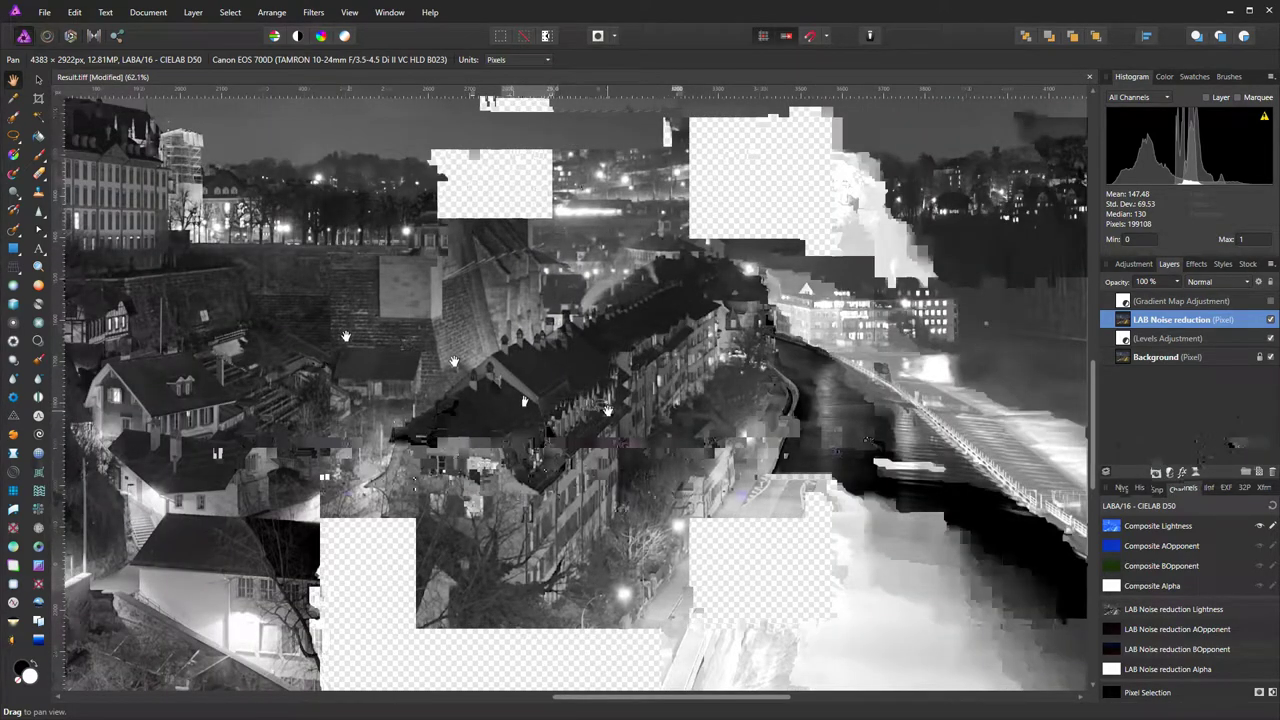
Add a mask to the LAB Noise reduction layer
scroll(605, 413, "down", 3)
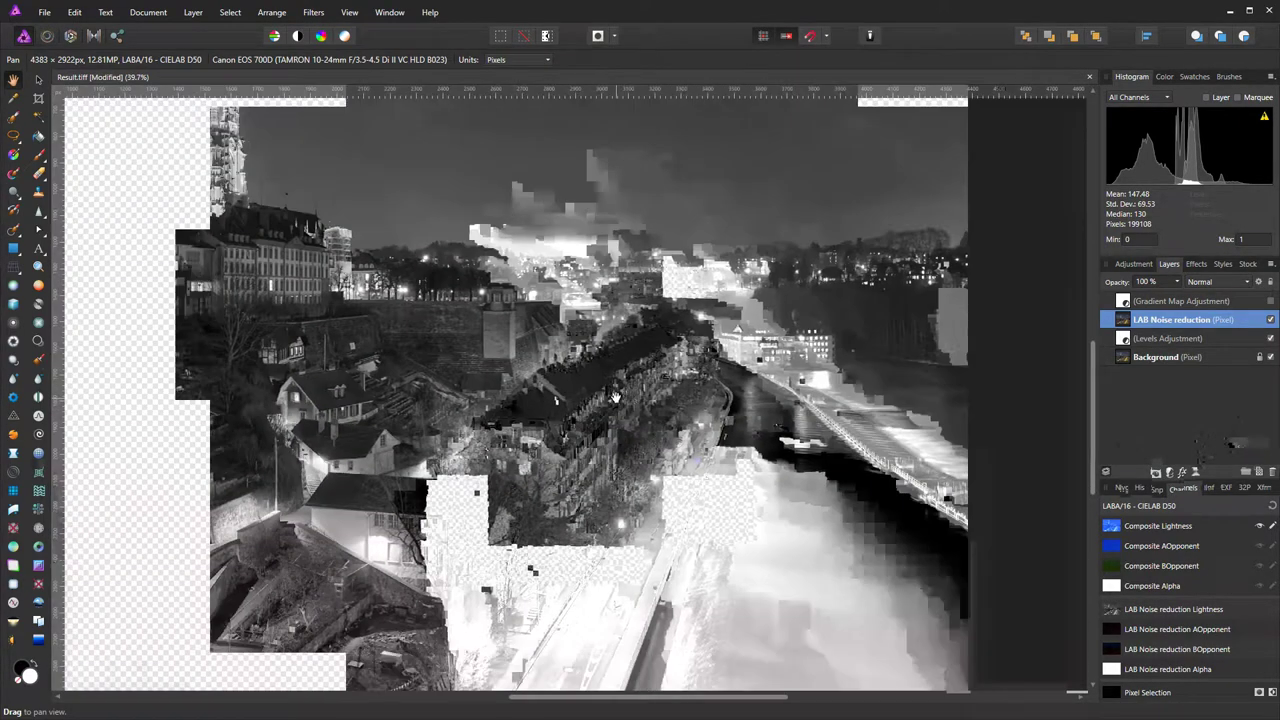
scroll(615, 403, "down", 1)
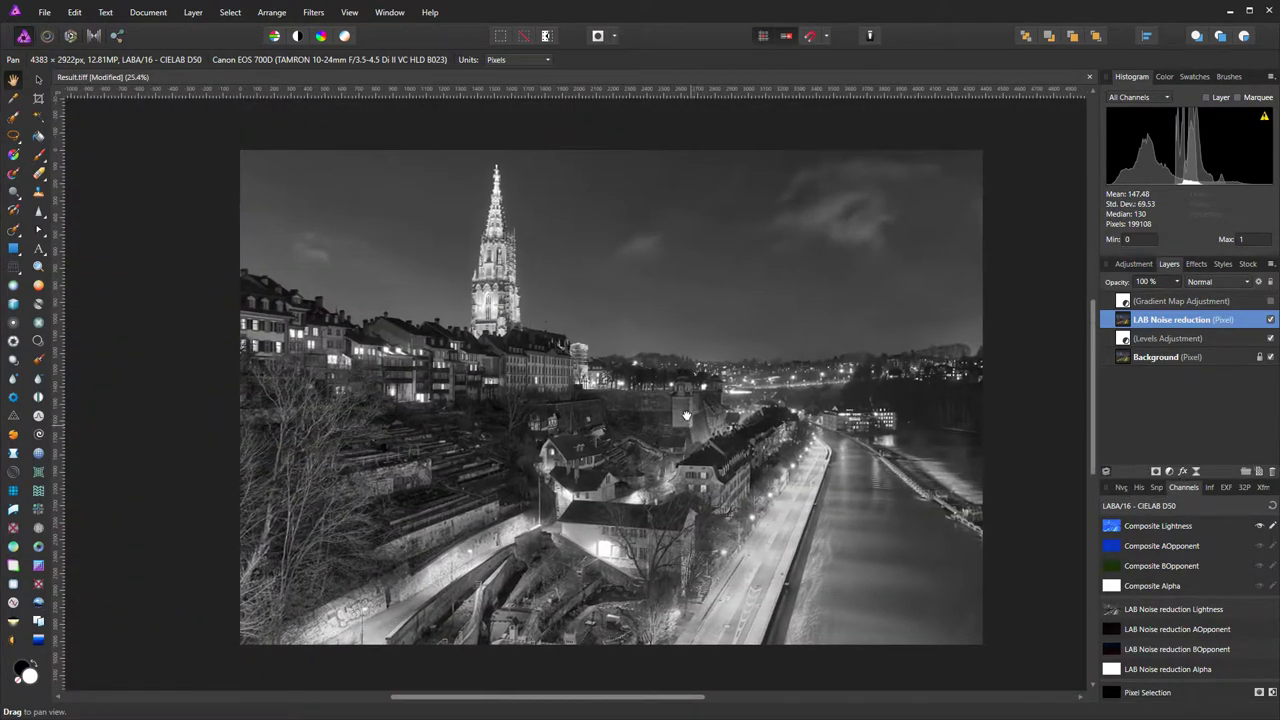
left_click_drag(686, 414, 673, 397)
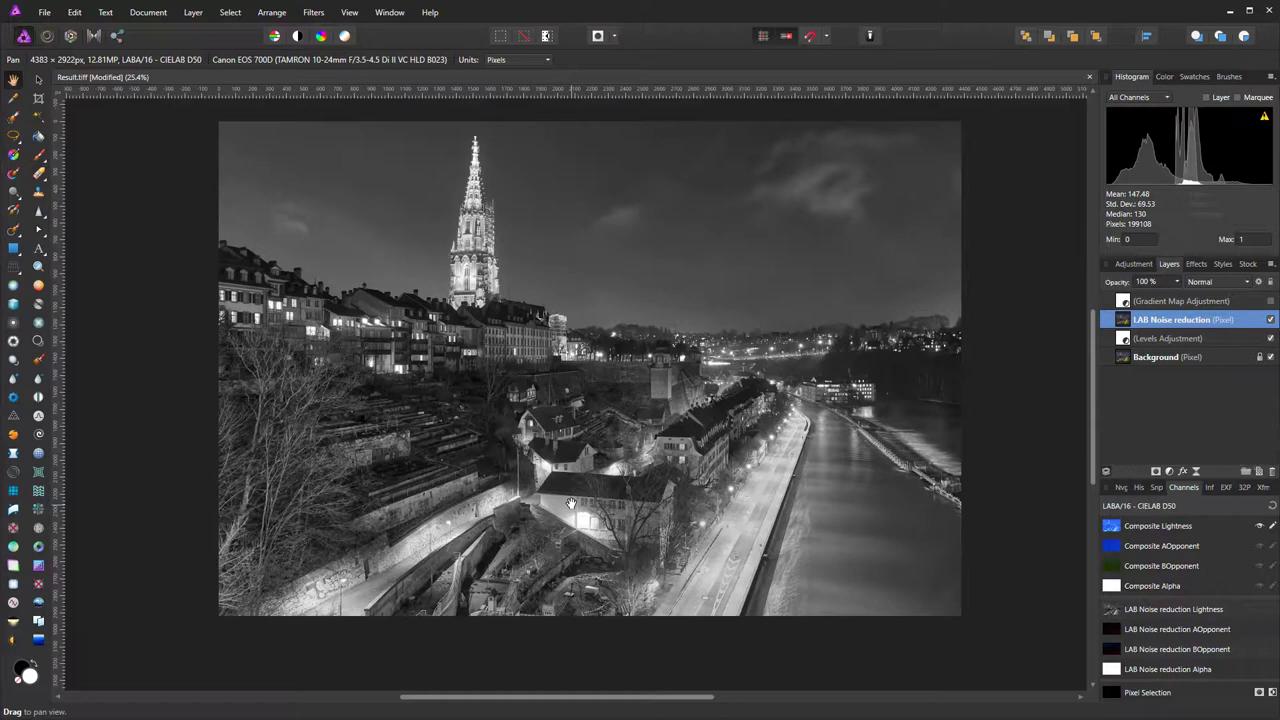
left_click(1156, 472)
left_click(1105, 320)
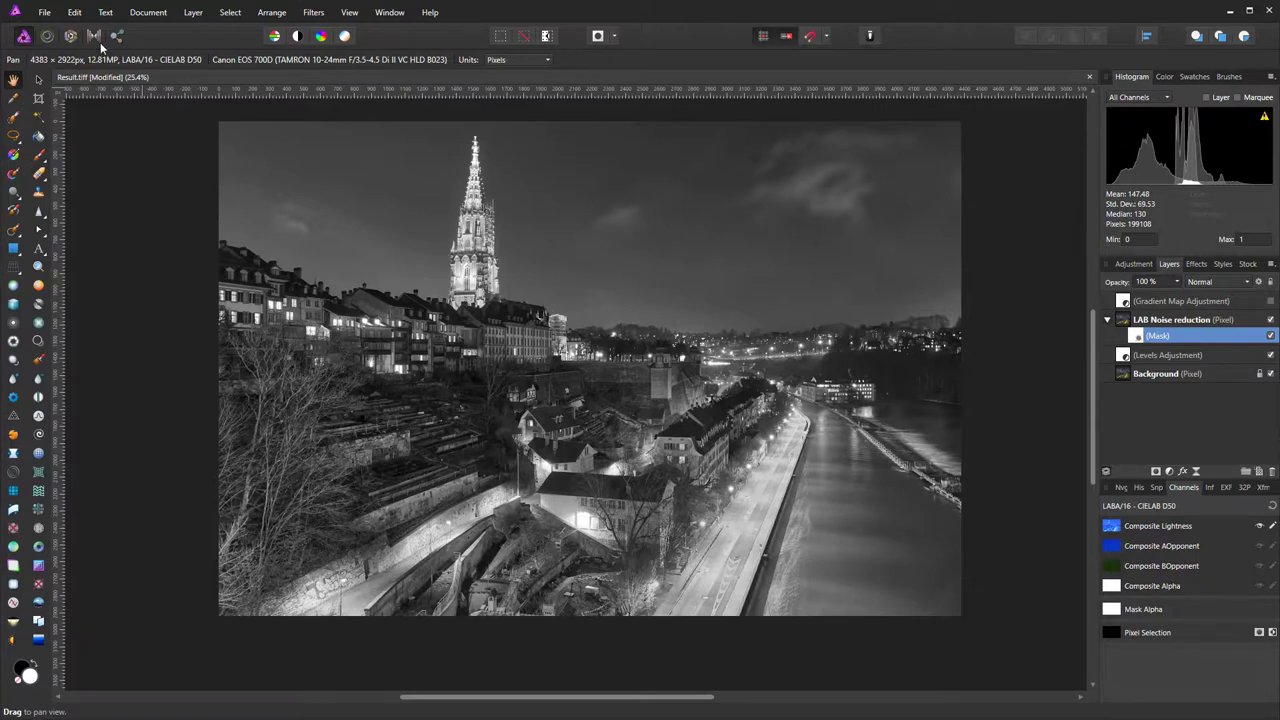
Fill the LAB Noise reduction layer's mask with a custom mid-gray color at 100% opacity in Normal blend mode
left_click(76, 12)
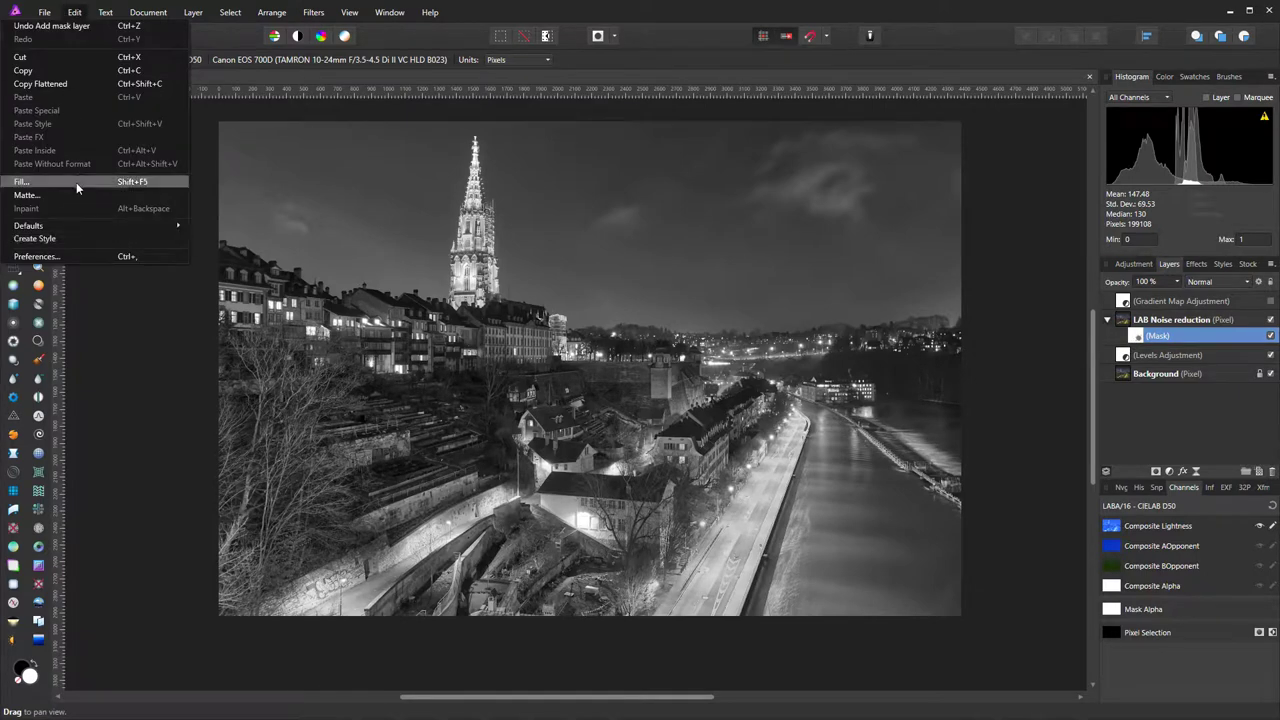
left_click(77, 181)
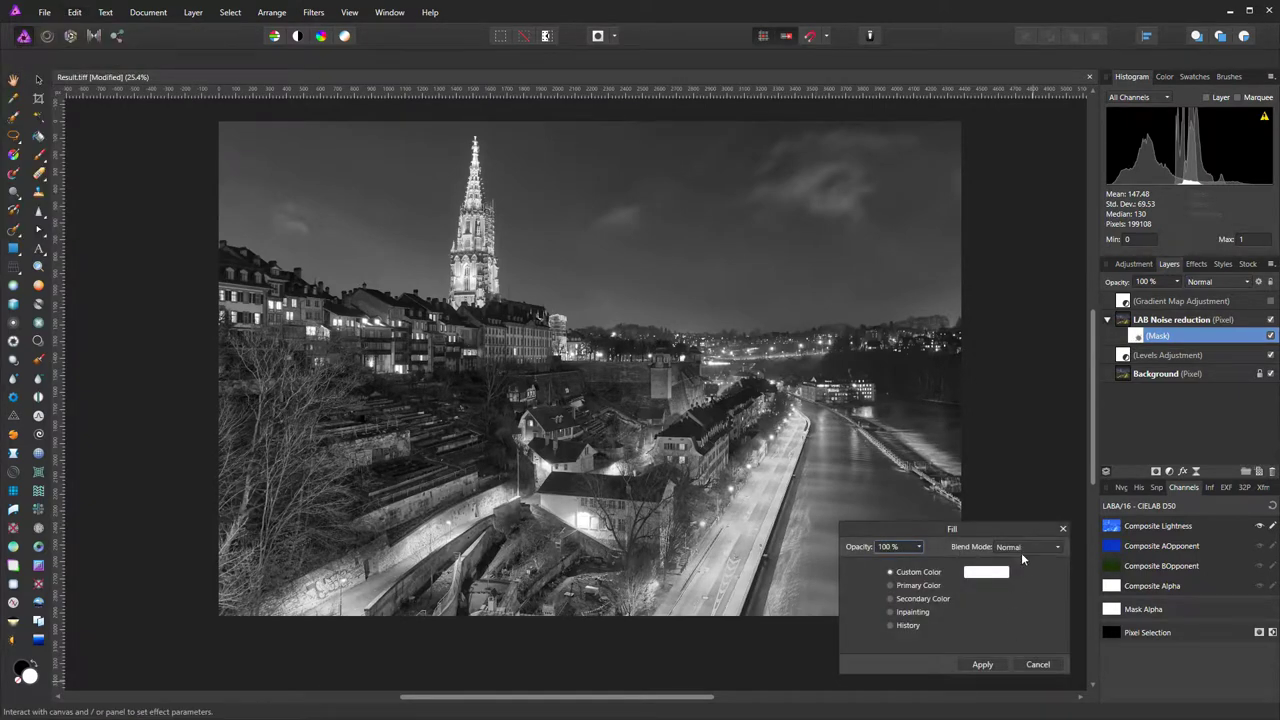
left_click(1003, 574)
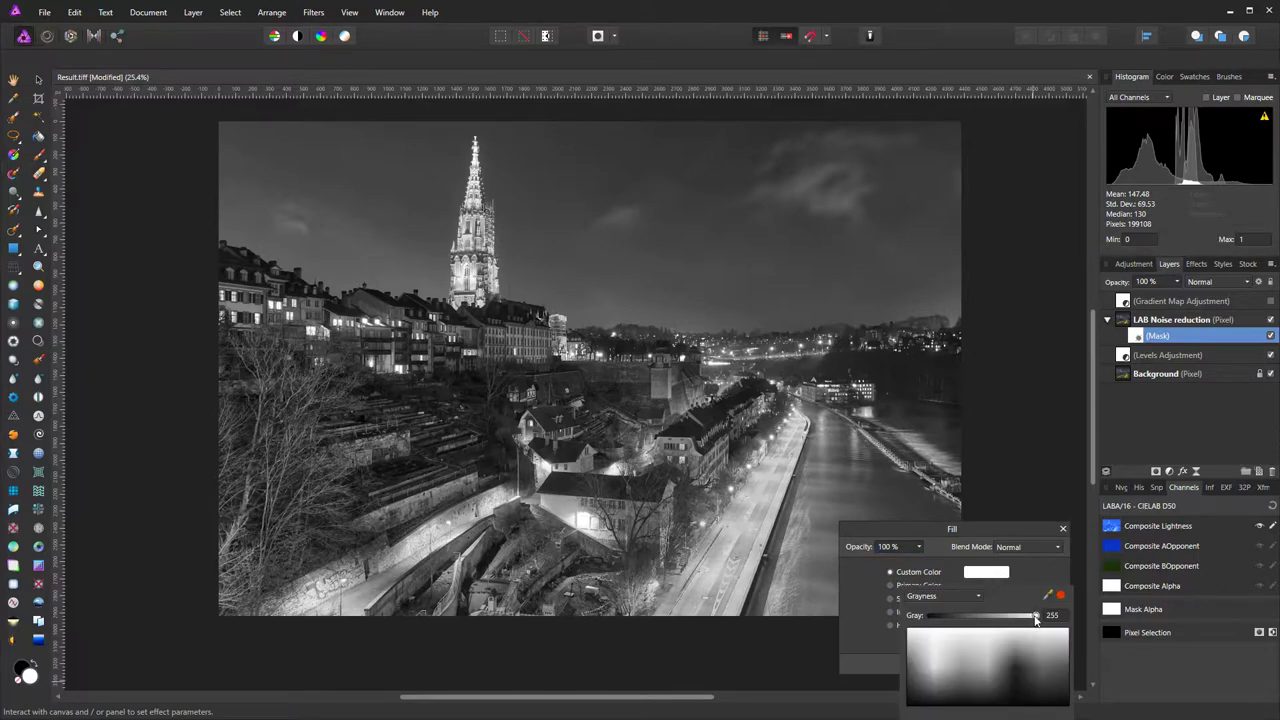
left_click_drag(1033, 616, 984, 617)
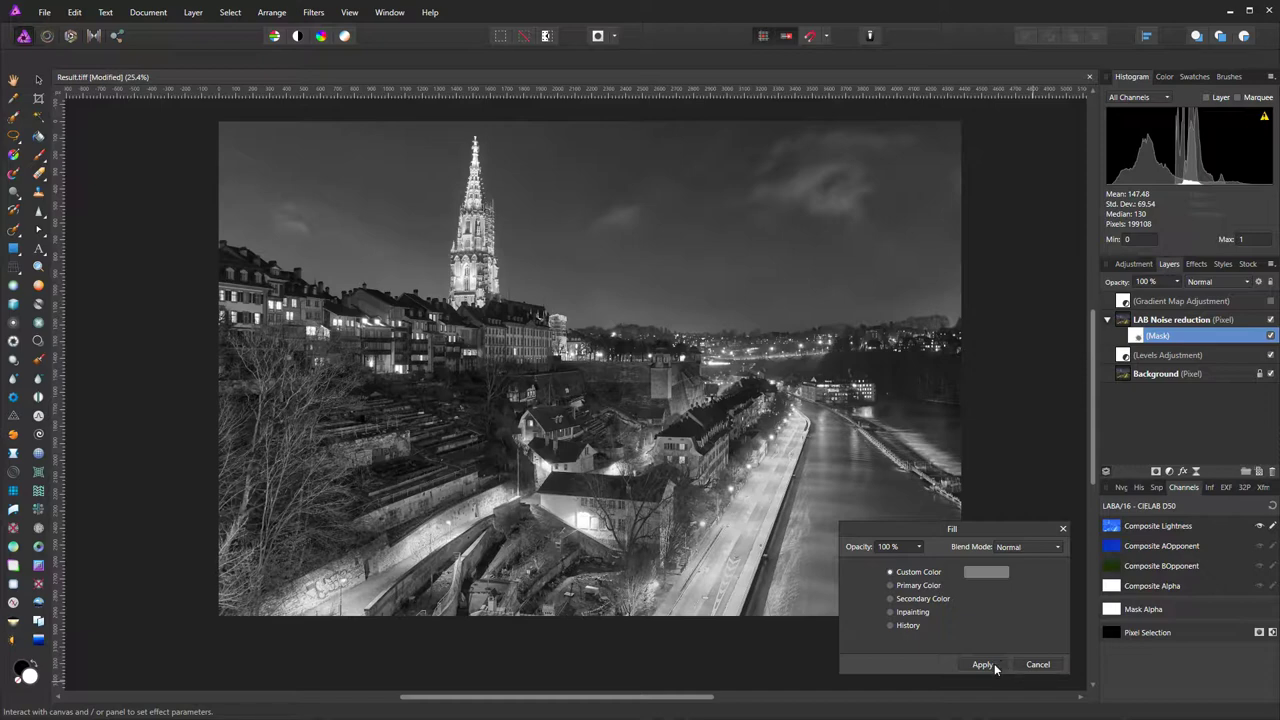
left_click(983, 665)
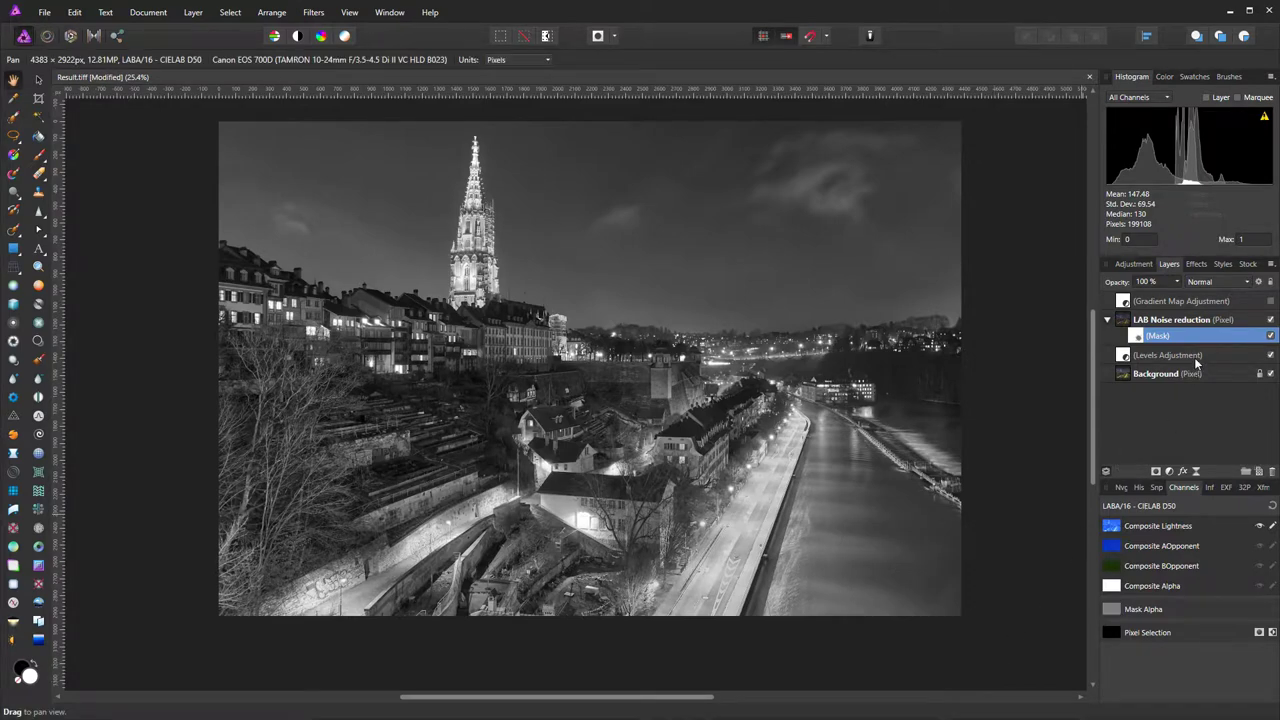
View the gray mask in isolation and return to the photo with the mask still selected
left_click(1127, 326)
left_click(1140, 337)
left_click(1138, 337, "alt")
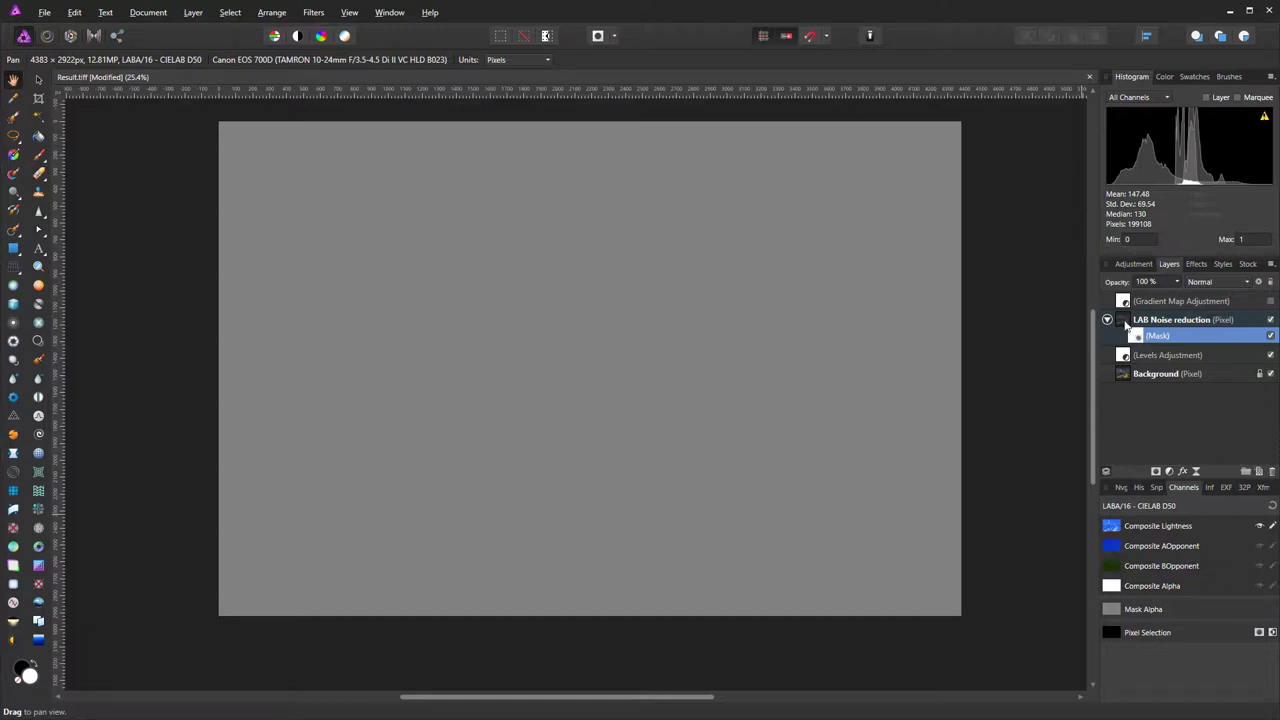
left_click(1127, 326)
left_click(1138, 337)
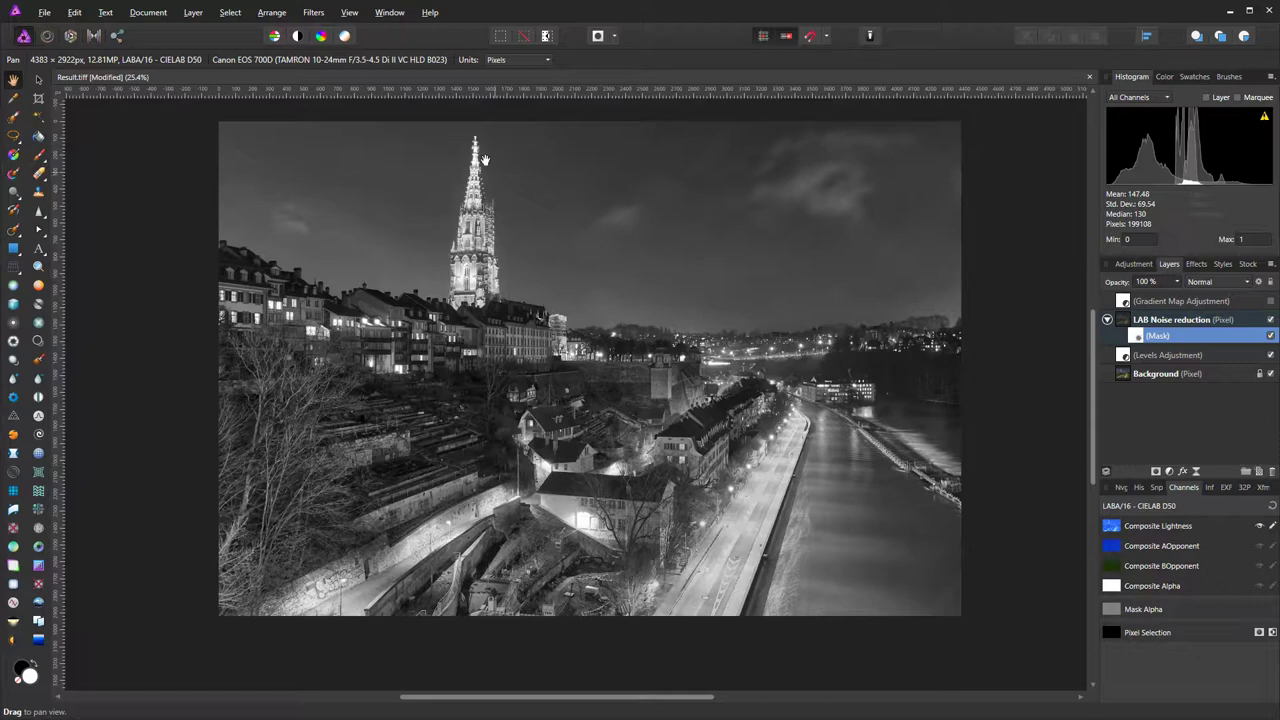
Set up the Paint Brush for the mask with white as the color, 50% opacity and a 755 px width
left_click(42, 154)
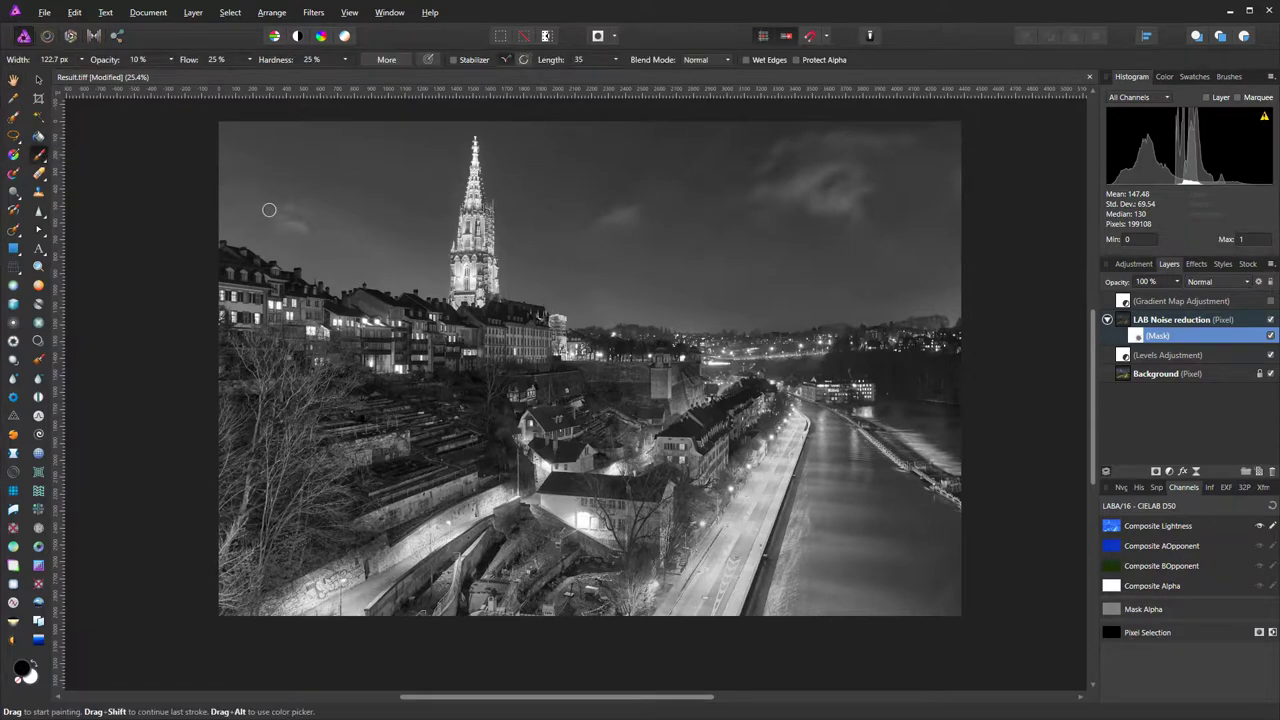
left_click(1164, 76)
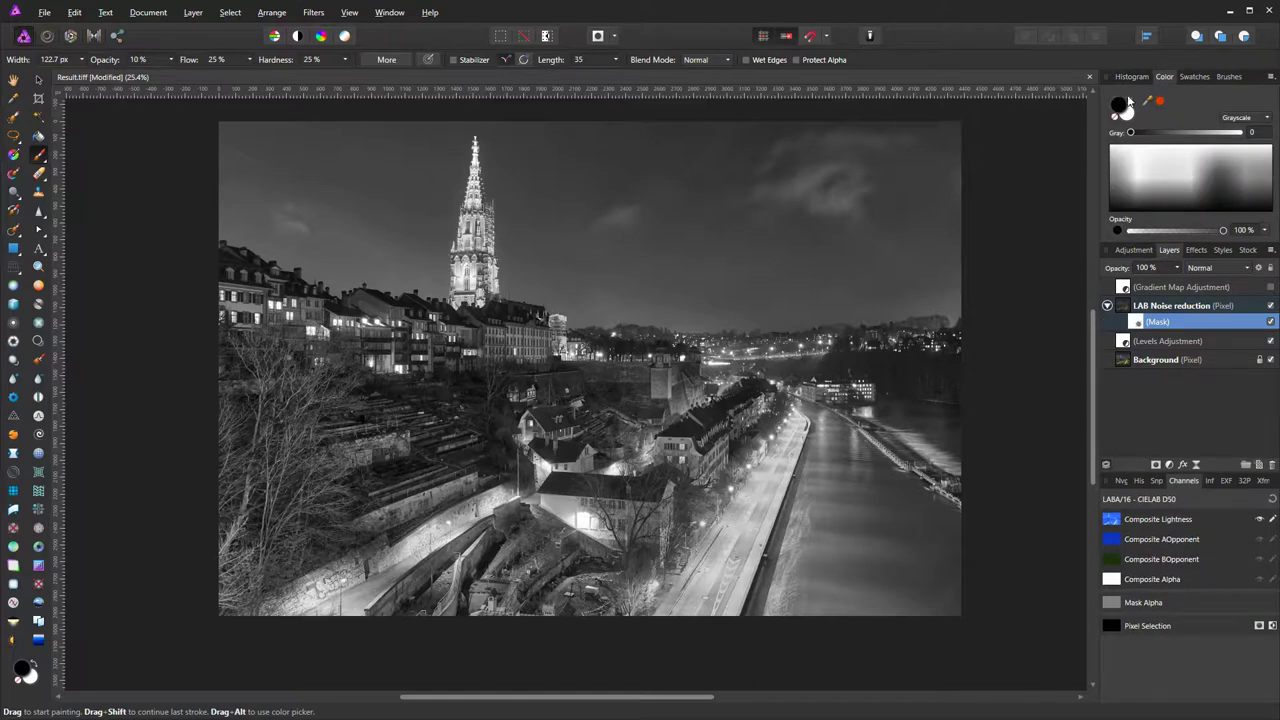
left_click(1126, 104)
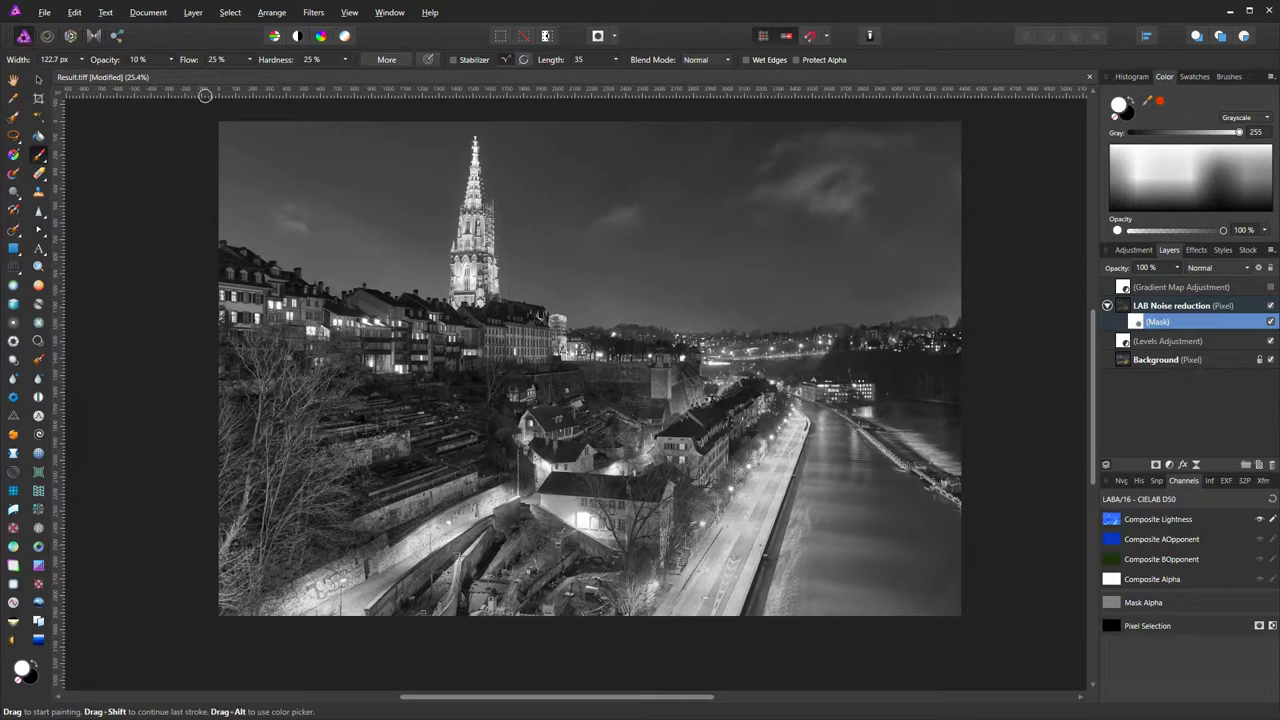
left_click(171, 59)
left_click_drag(174, 74, 179, 74)
left_click_drag(187, 78, 212, 94)
key("bracketright")
key("bracketright")
key("bracketright")
key("bracketright")
key("bracketright")
key("bracketright")
key("bracketright")
key("bracketright")
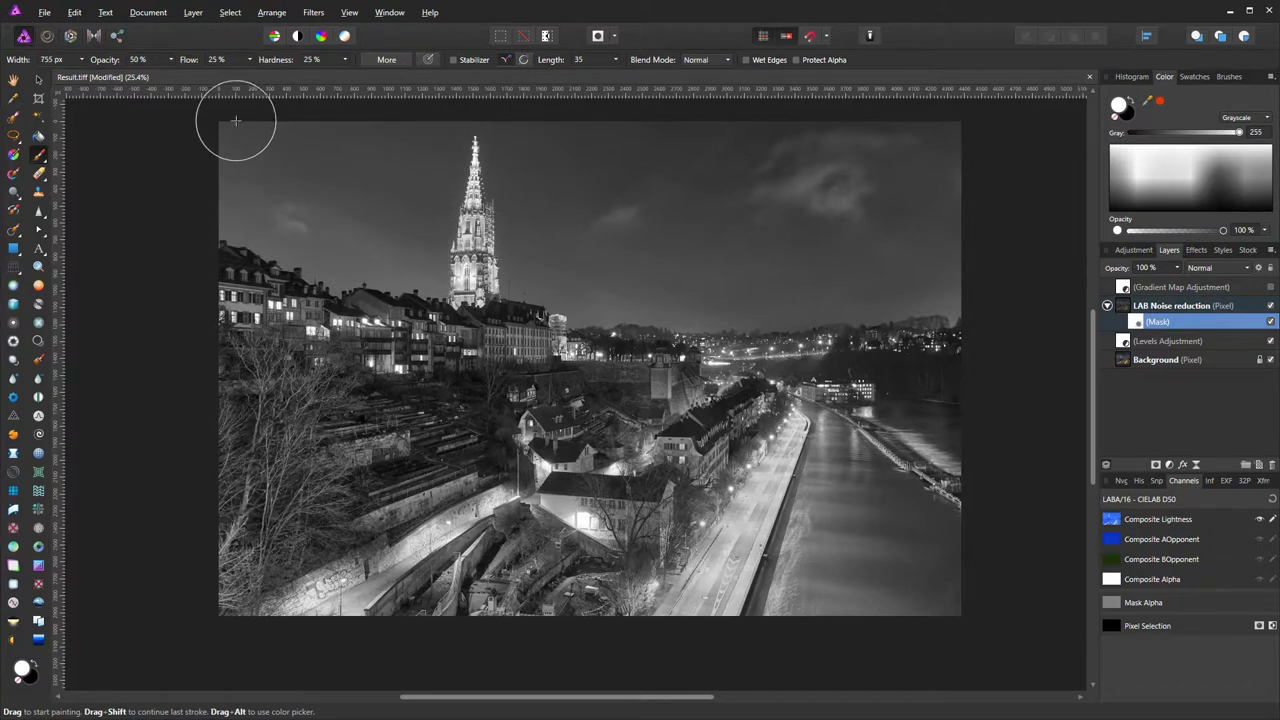
Paint white over the sky around the church spire on the mask, and check the painted mask in isolation
left_click_drag(236, 121, 408, 137)
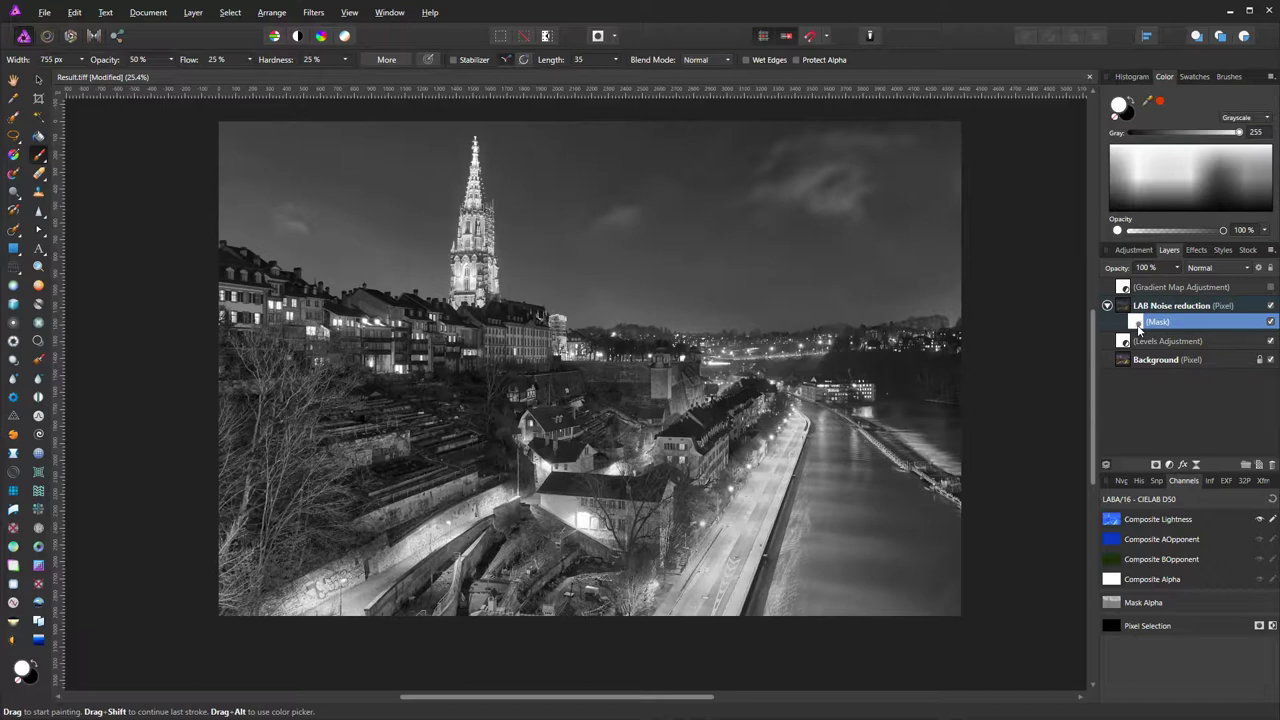
right_click(1137, 322)
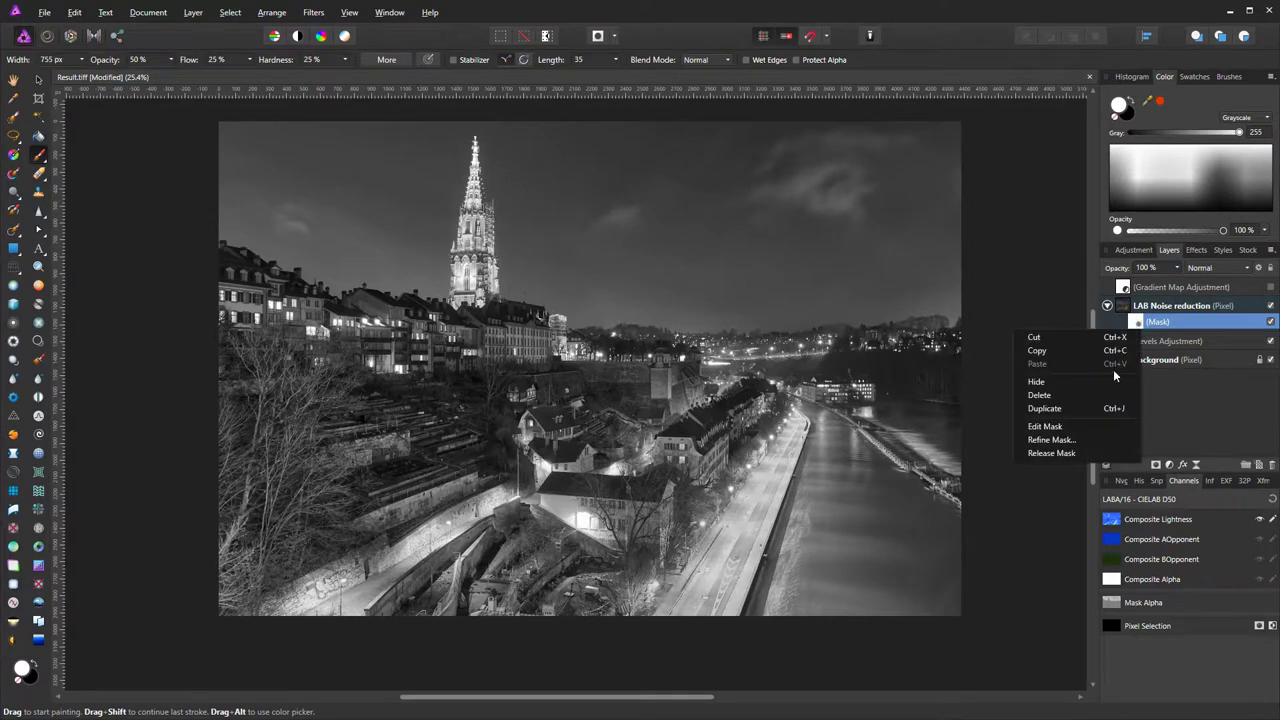
left_click(1076, 427)
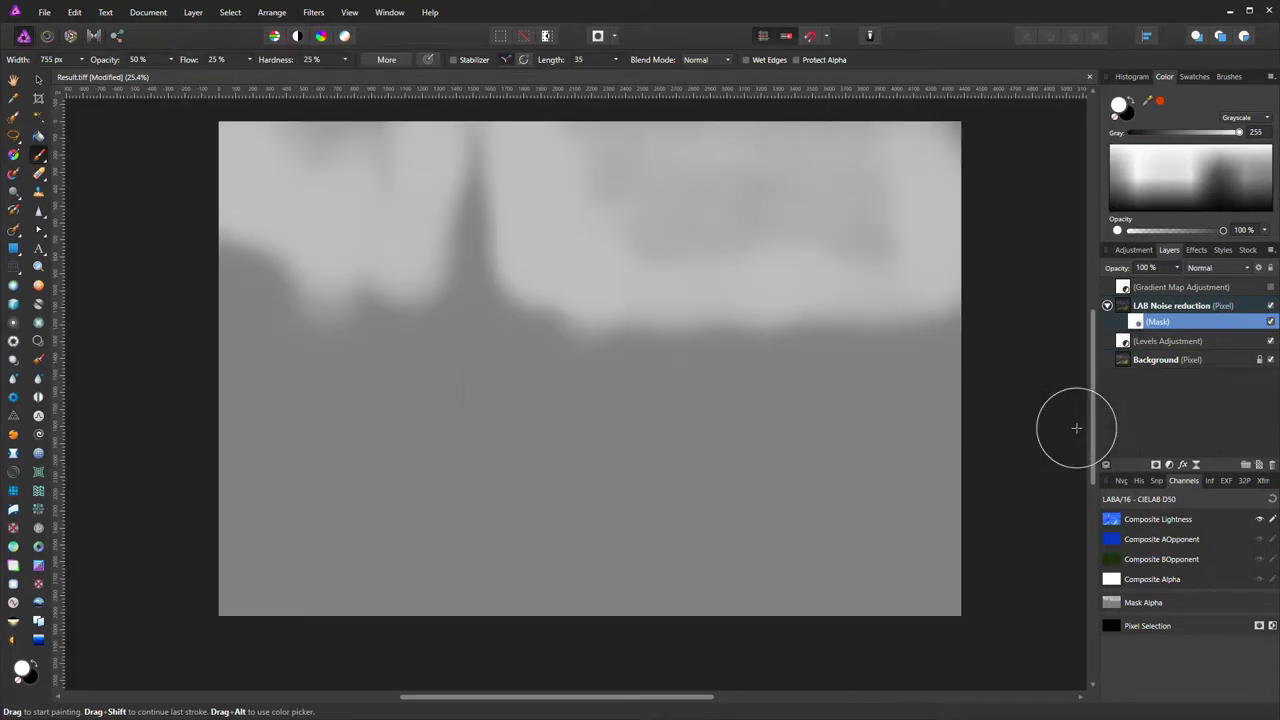
left_click(1133, 318)
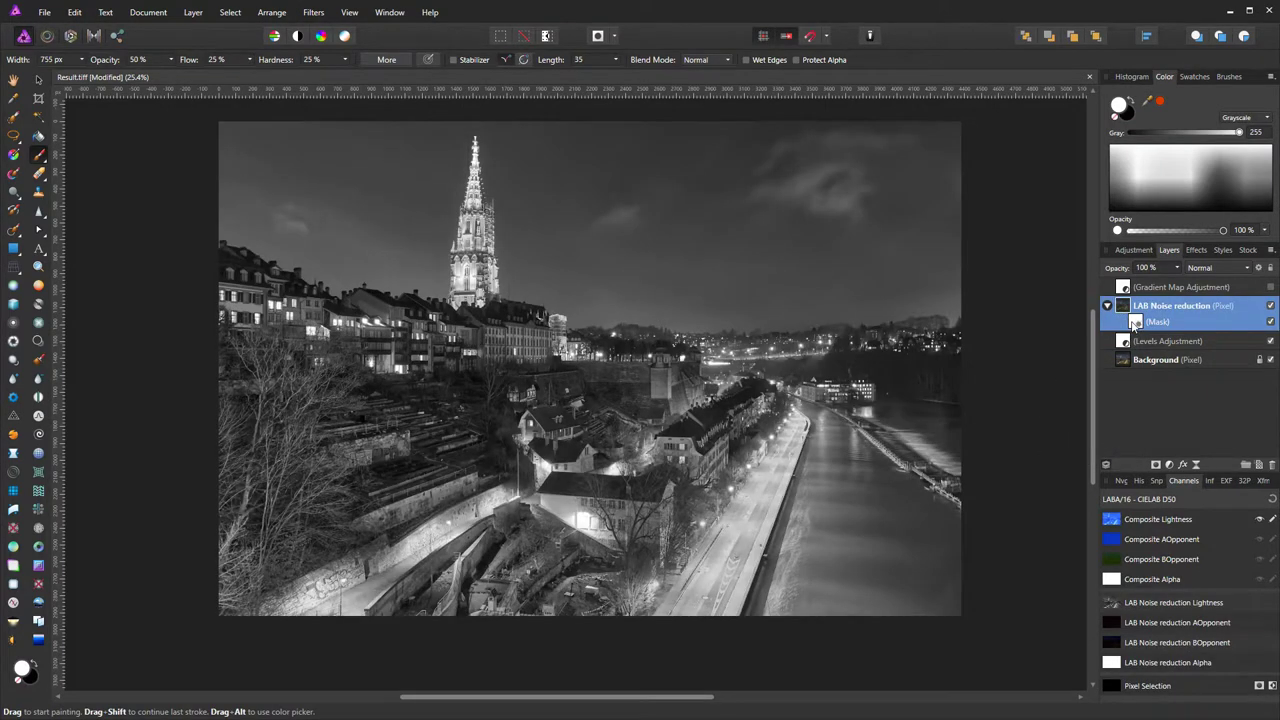
left_click(1135, 323)
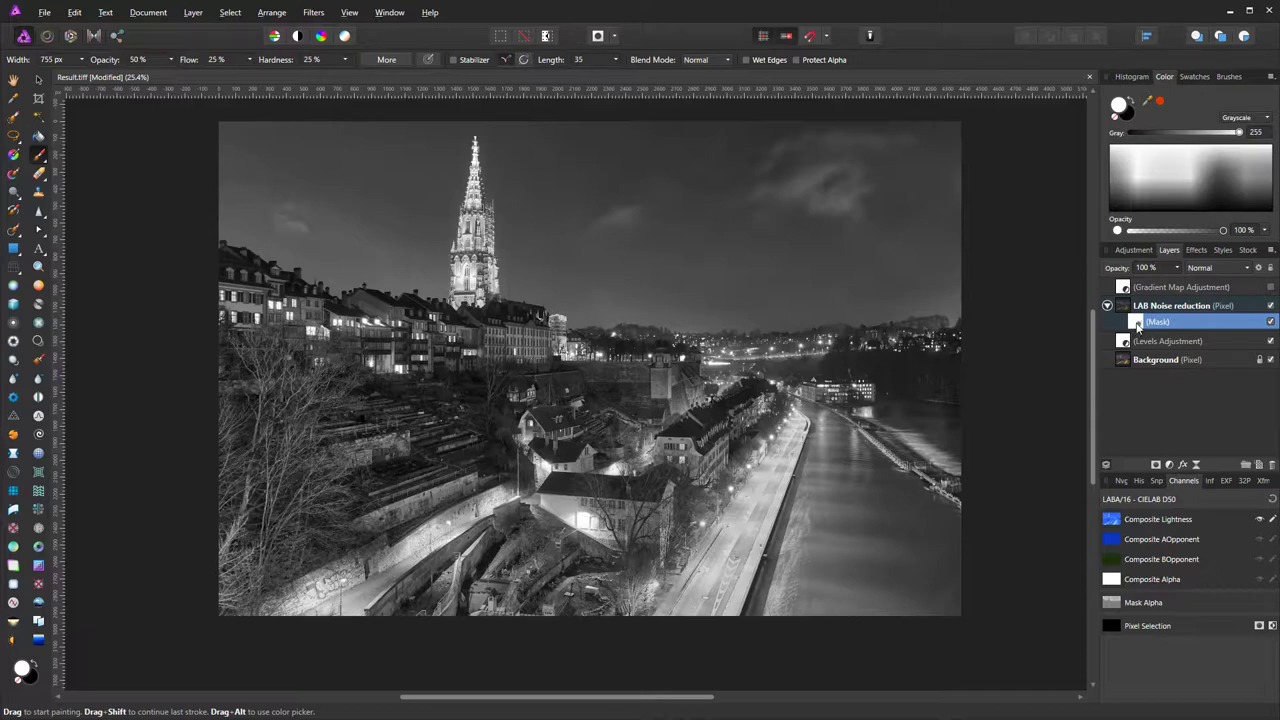
Brush a second pass of white over the sky on both sides of the spire in the isolated mask view, undoing the stray dab
left_click(1136, 325, "alt")
left_click(512, 361)
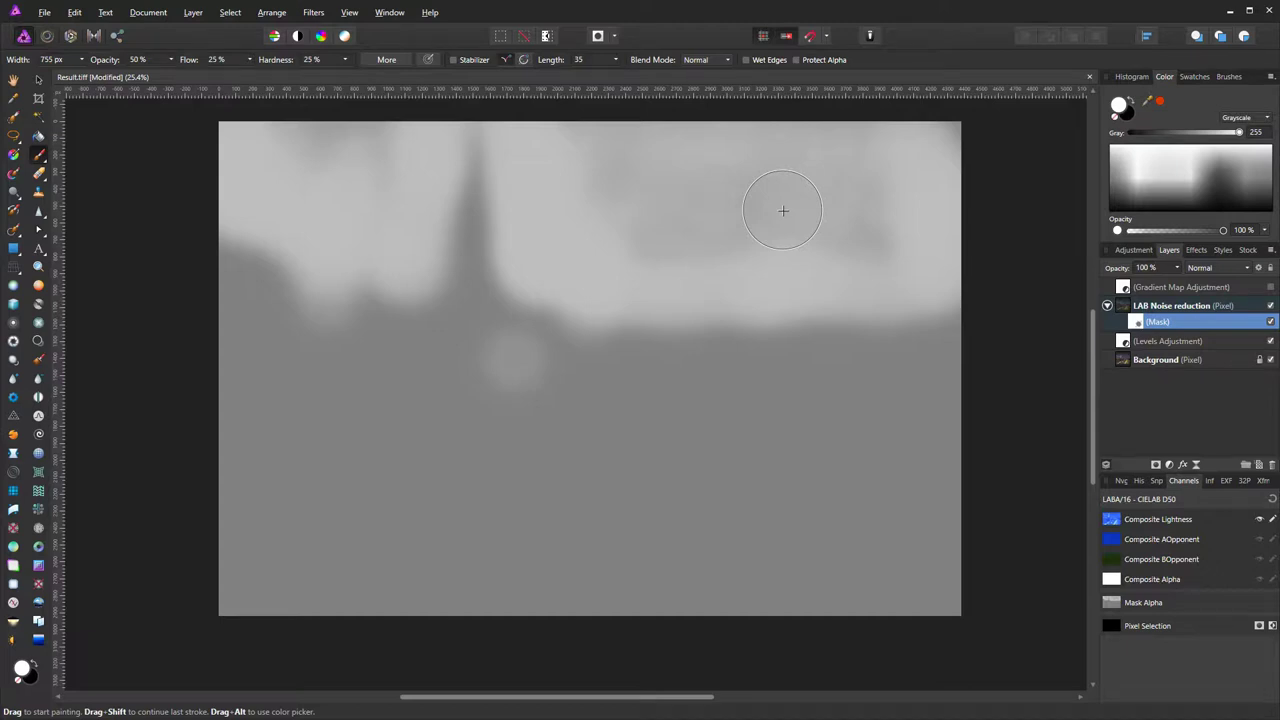
key("ctrl+z")
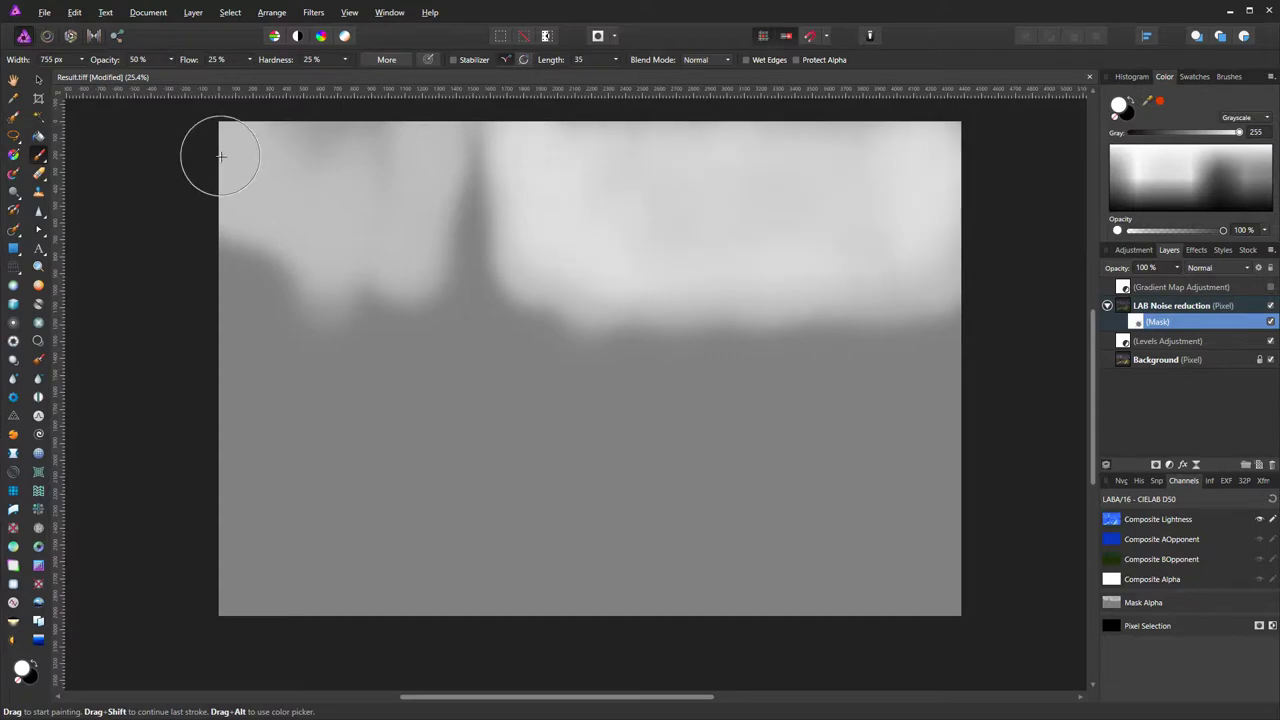
mouse_move(247, 196)
left_mouse_down()
mouse_move(301, 177)
mouse_move(360, 187)
mouse_move(420, 136)
mouse_move(397, 244)
mouse_move(399, 216)
mouse_move(324, 239)
mouse_move(321, 260)
mouse_move(318, 219)
mouse_move(246, 160)
mouse_move(397, 131)
mouse_move(383, 175)
mouse_move(384, 143)
mouse_move(261, 150)
mouse_move(353, 145)
mouse_move(353, 221)
left_mouse_up()
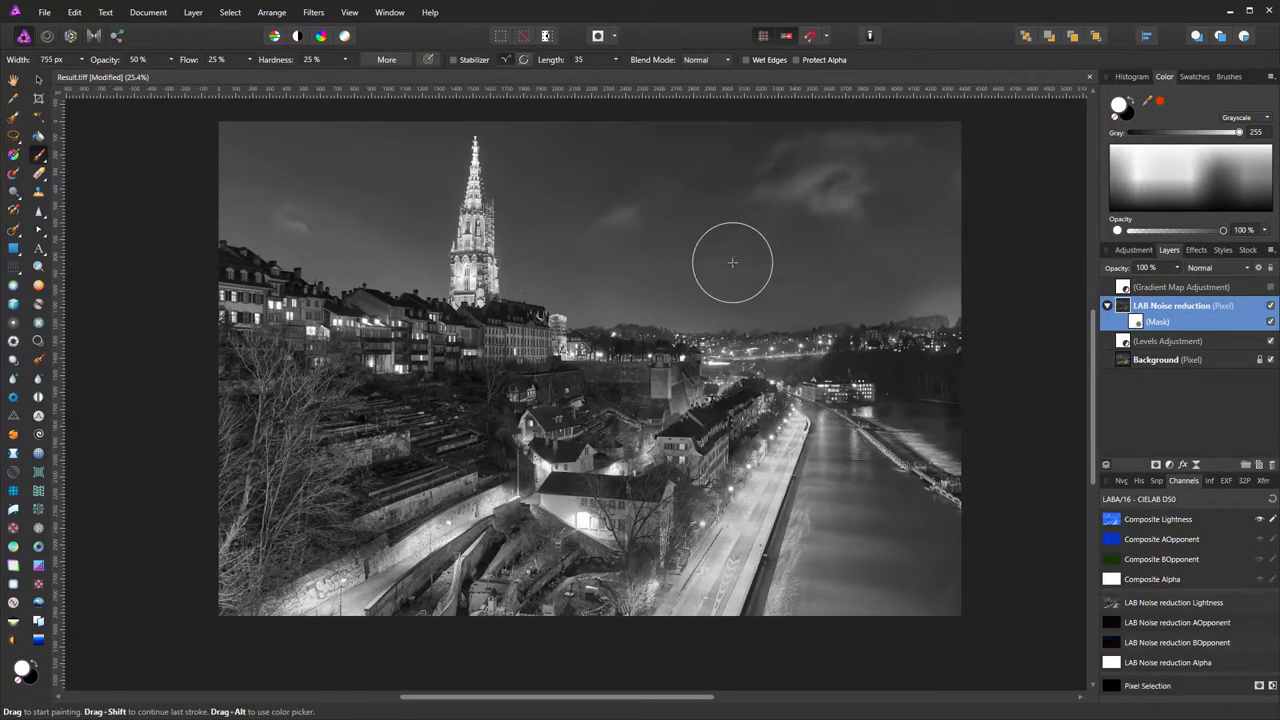
Compare the sky up close with the LAB Noise reduction layer hidden and shown, and set the layer's opacity to 80%
scroll(729, 241, "up", 2)
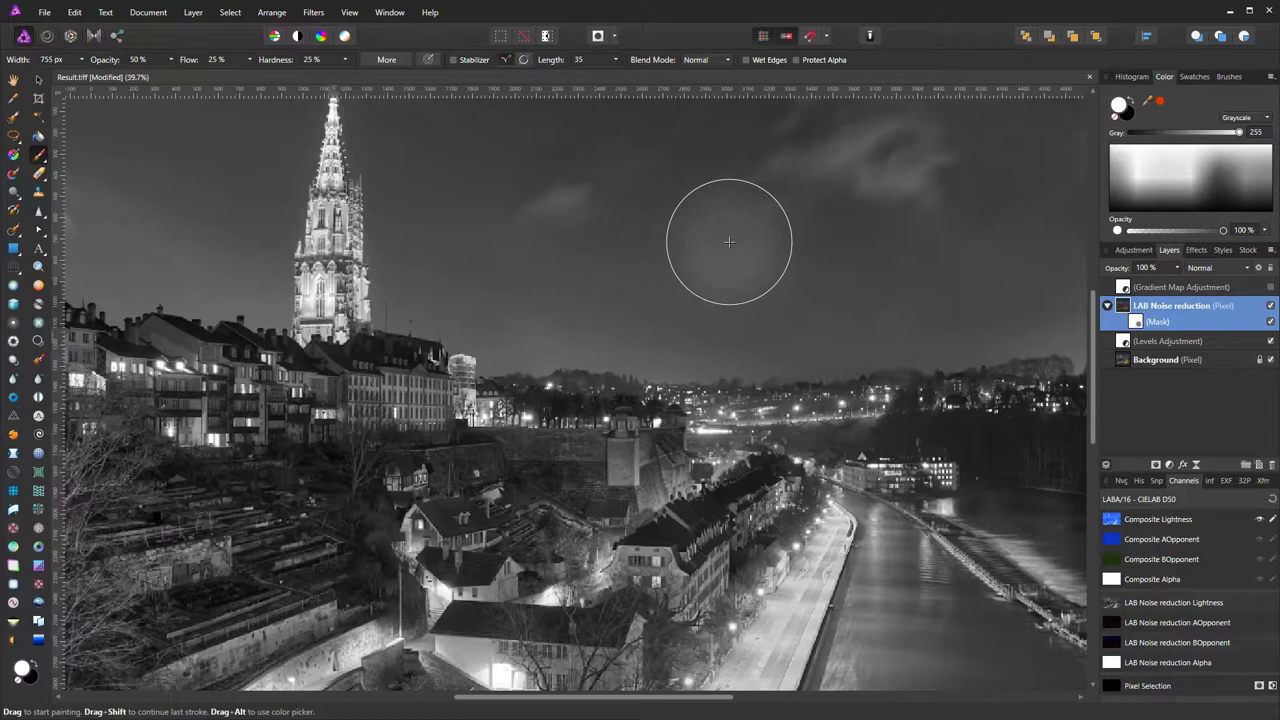
scroll(729, 241, "up", 4)
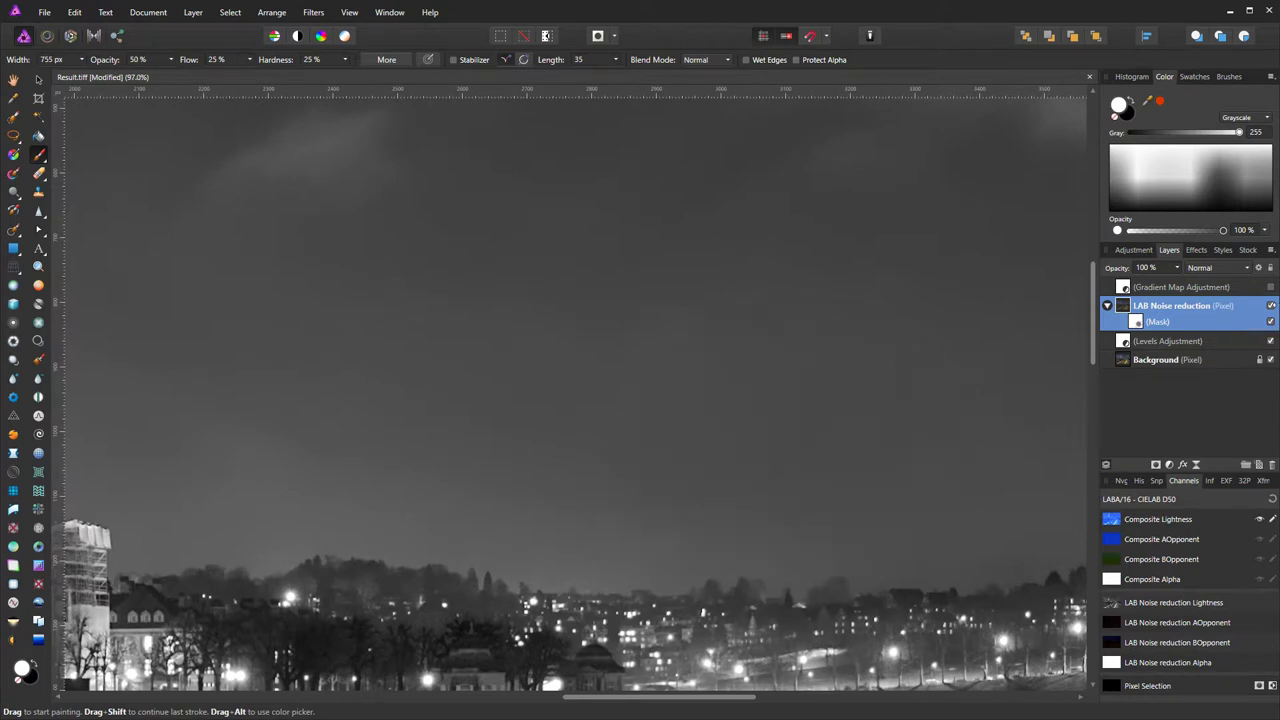
left_click(1271, 308)
mouse_move(1185, 300)
left_mouse_down()
mouse_move(1174, 303)
mouse_move(1179, 272)
mouse_move(1178, 285)
left_mouse_up()
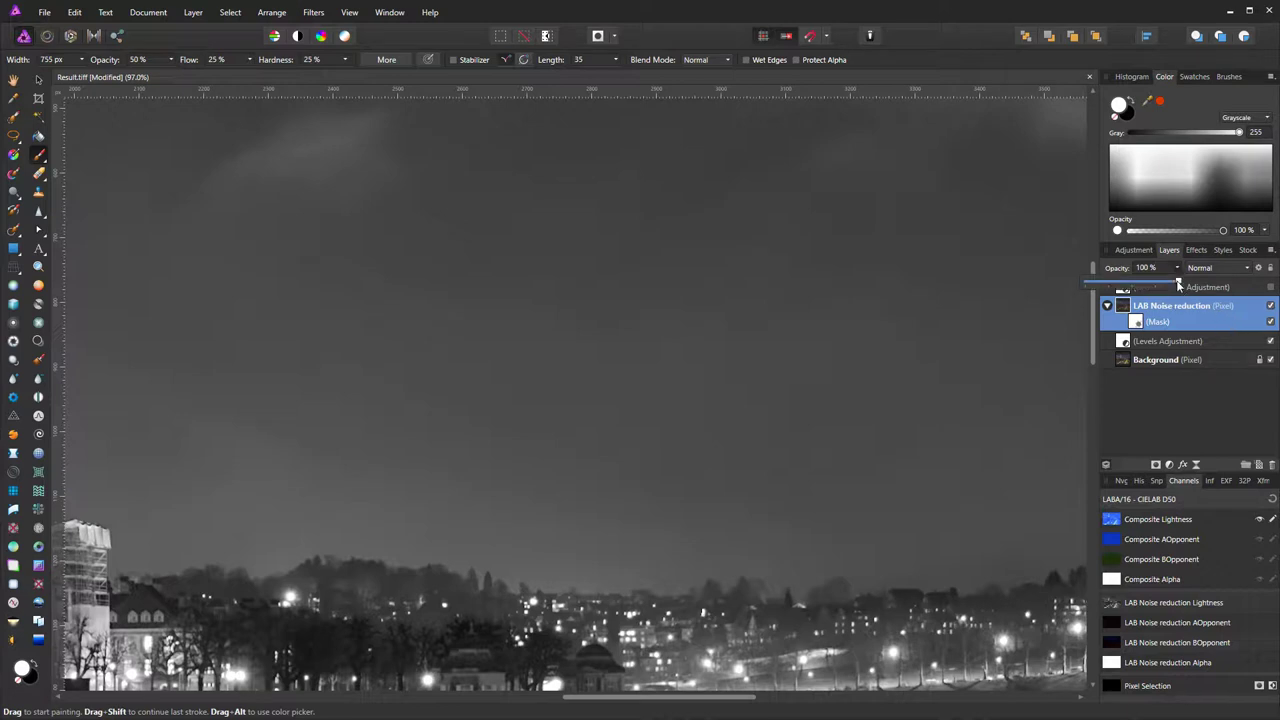
left_click_drag(1178, 285, 1080, 296)
left_click_drag(1080, 296, 1177, 271)
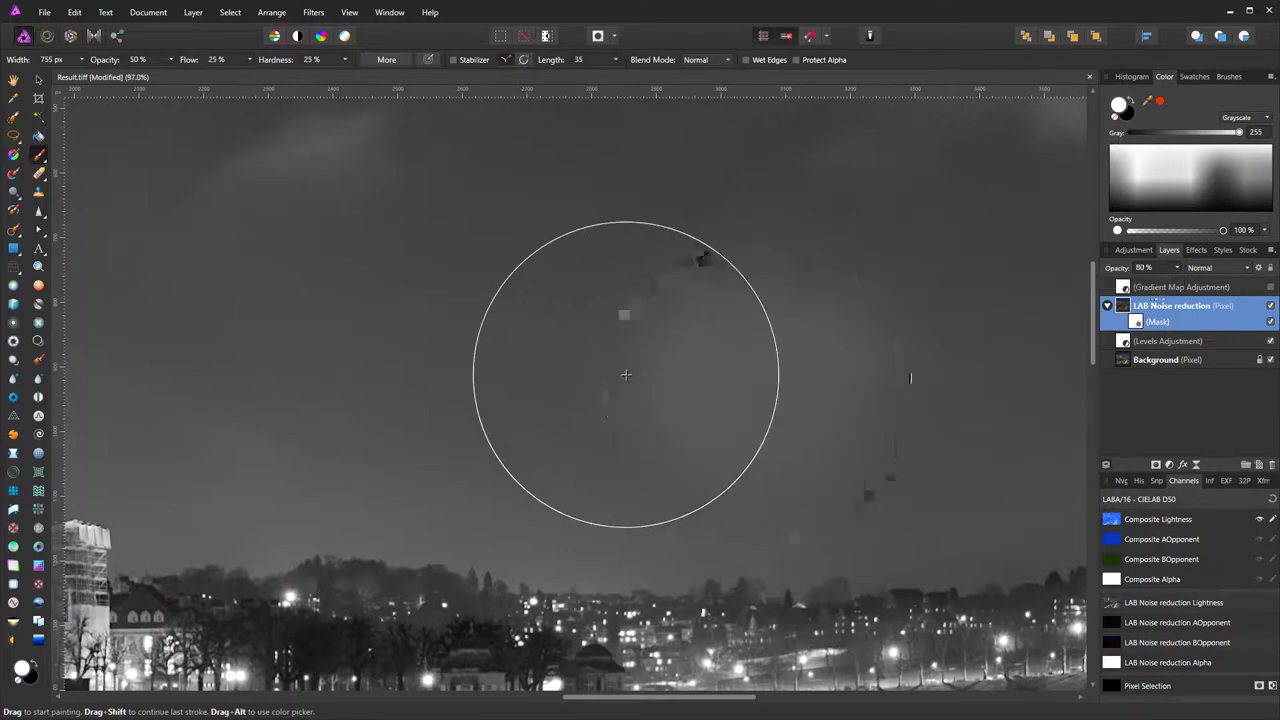
Switch to the View tool and examine the noise reduction in the sky, both up close and across the whole photo
left_click_drag(626, 374, 623, 363)
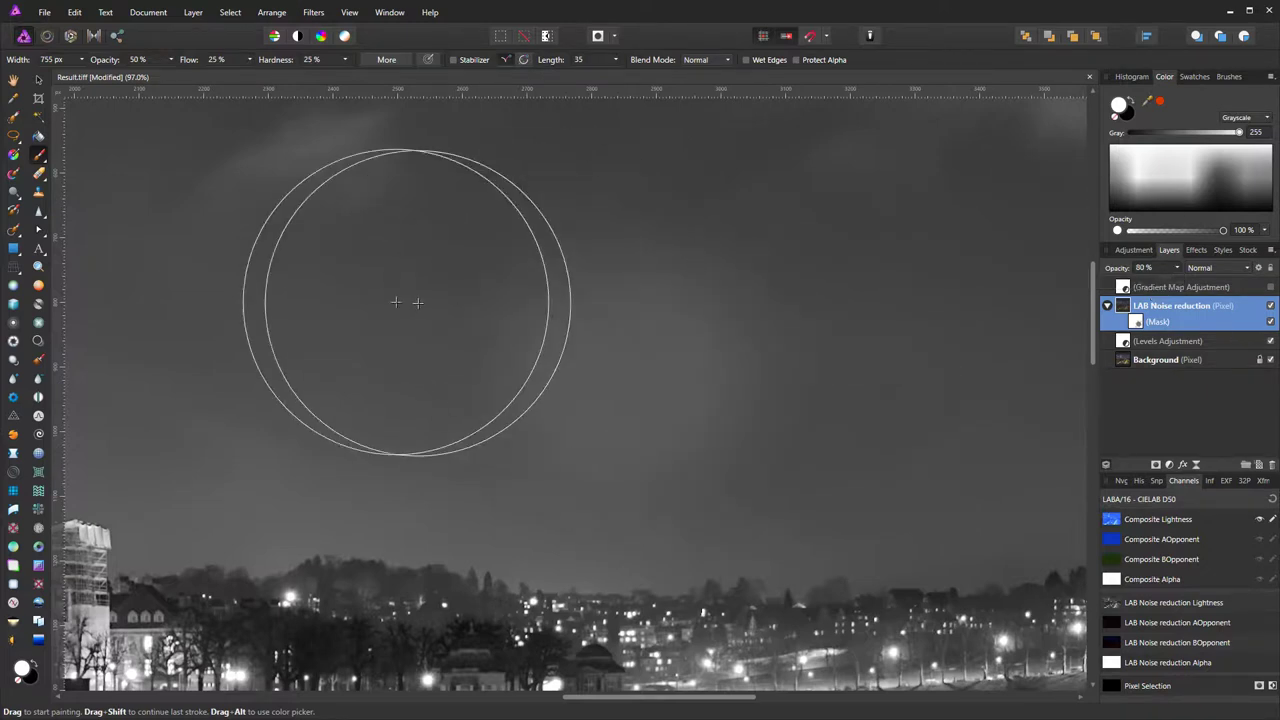
left_click(12, 79)
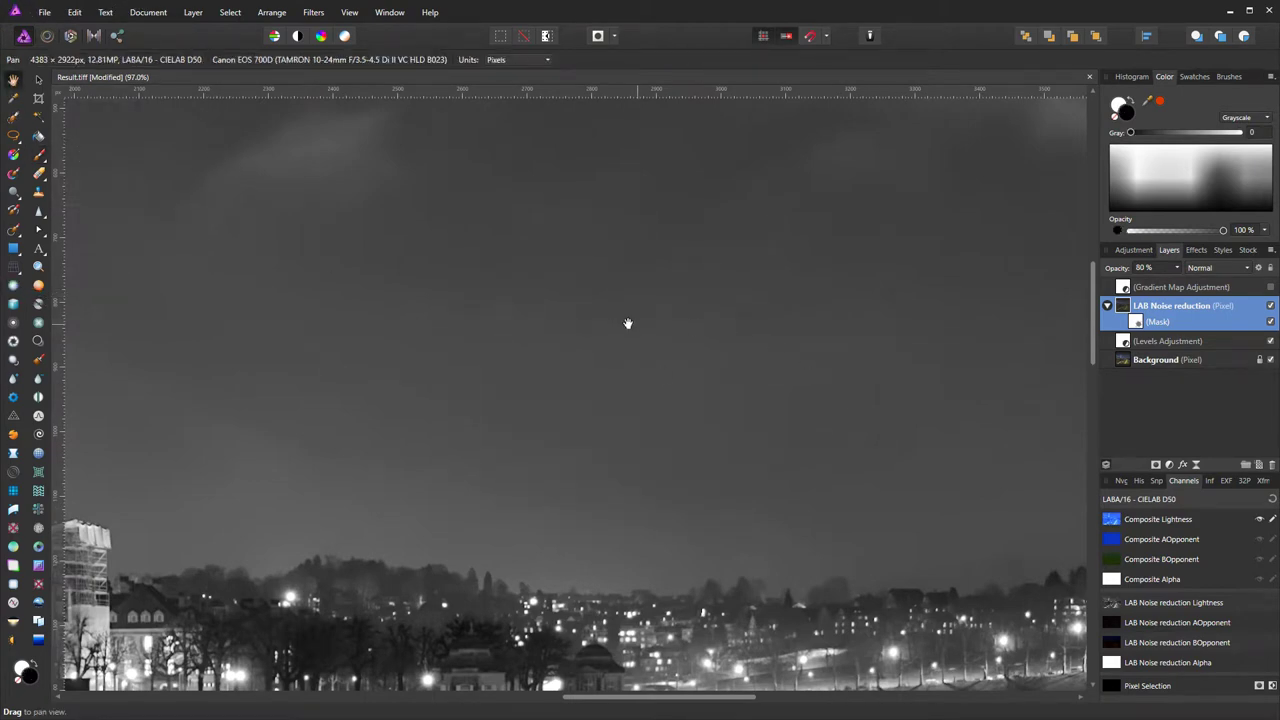
scroll(629, 323, "down", 3)
scroll(610, 328, "down", 3)
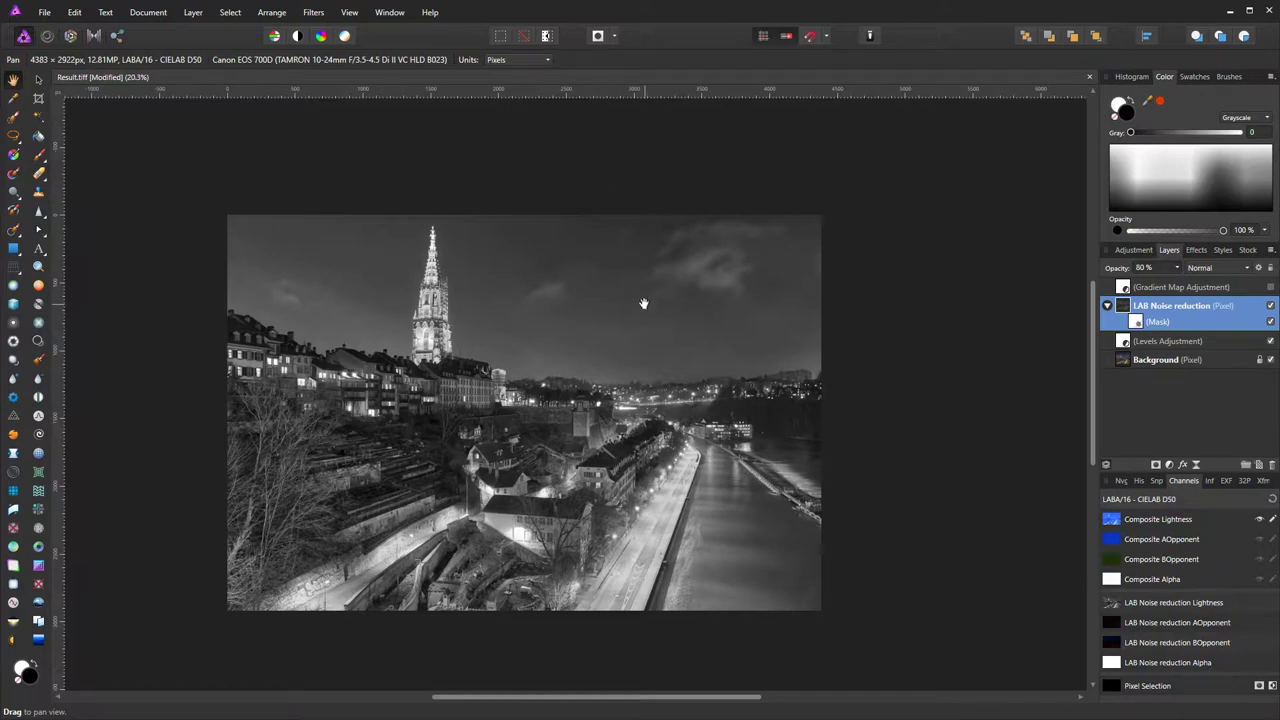
scroll(640, 305, "up", 5)
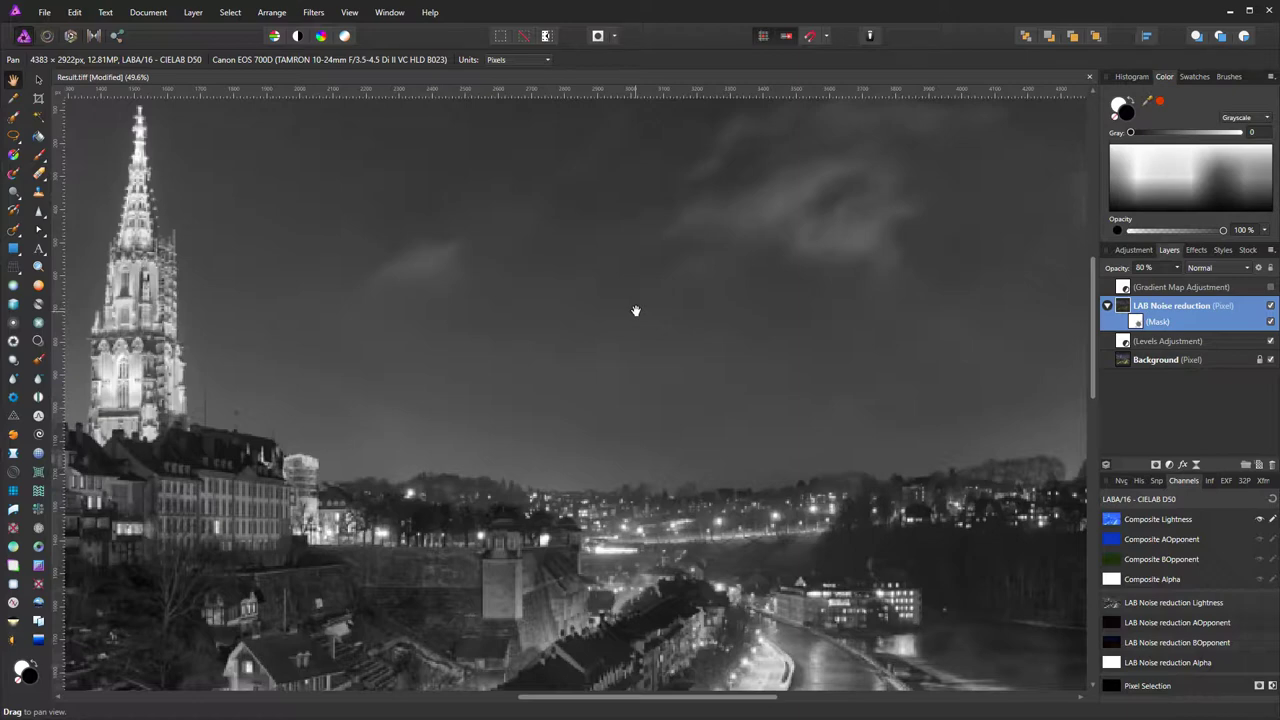
scroll(635, 311, "down", 5)
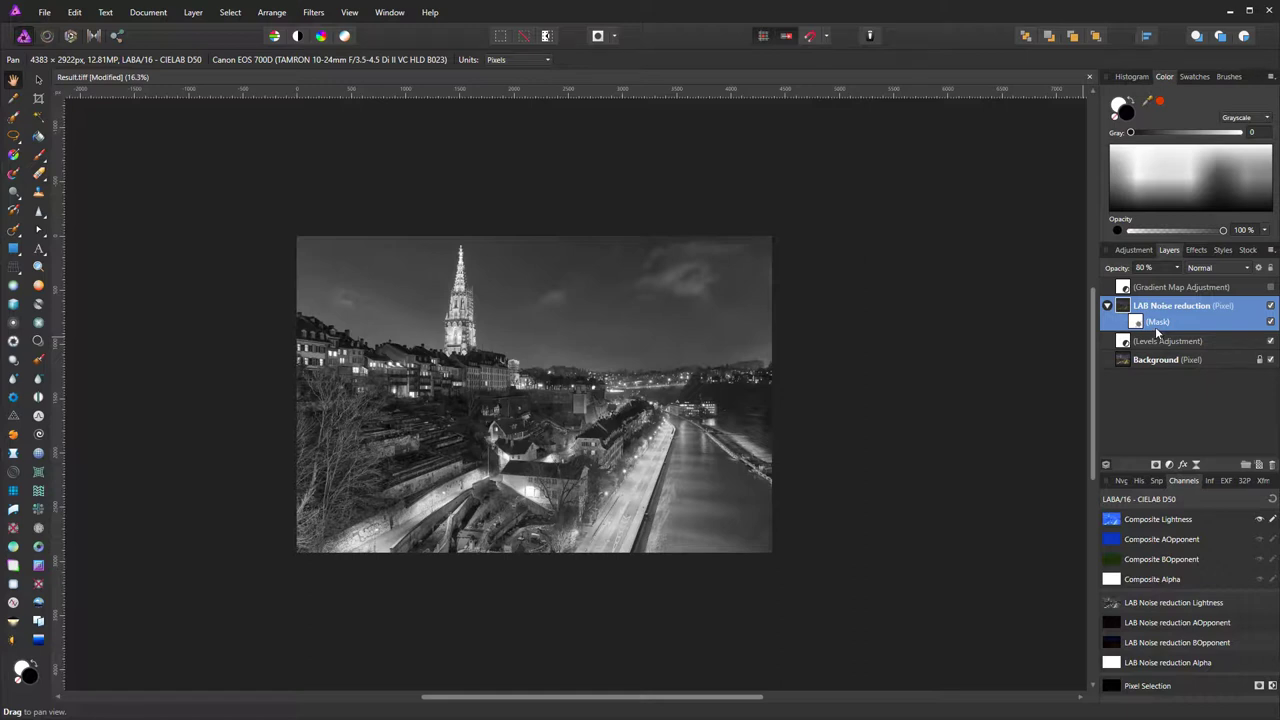
Merge the visible layers into a new pixel layer, and reset the channels so all are visible and editable
key("ctrl+alt+shift+e")
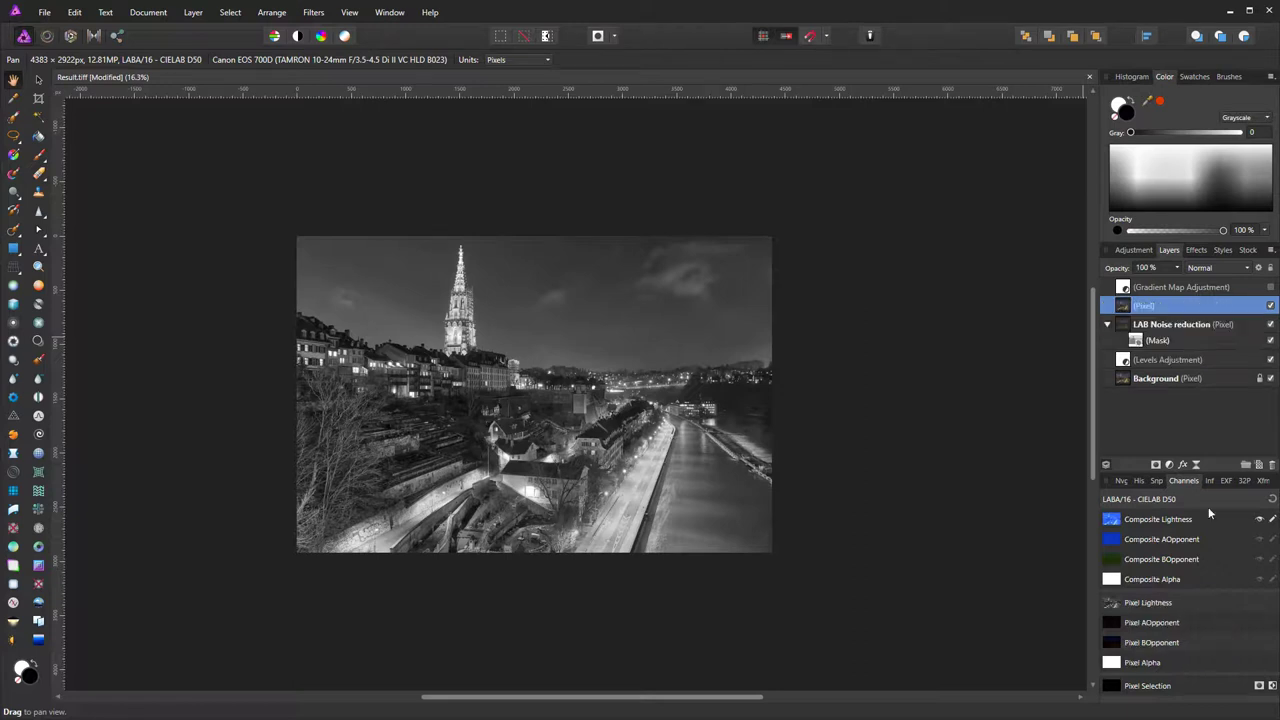
left_click(1272, 502)
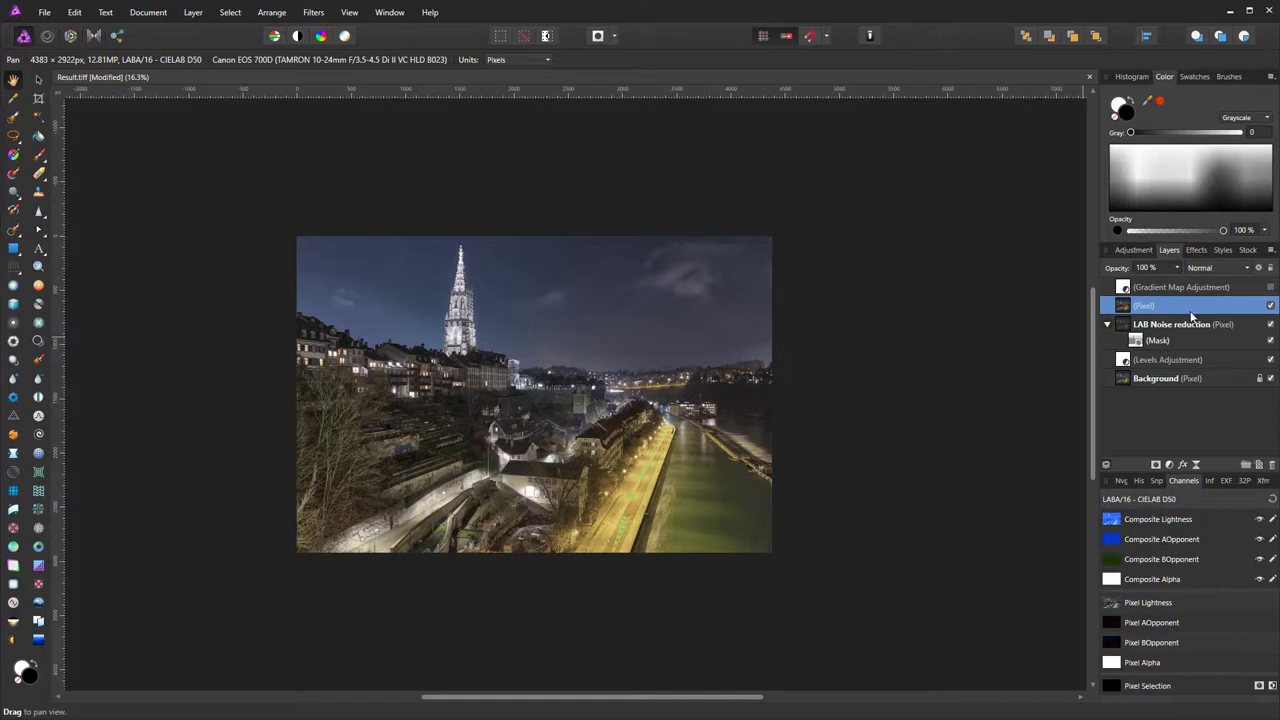
Convert the document's color format from Lab (16 bit) to RGB (16 bit)
left_click(148, 13)
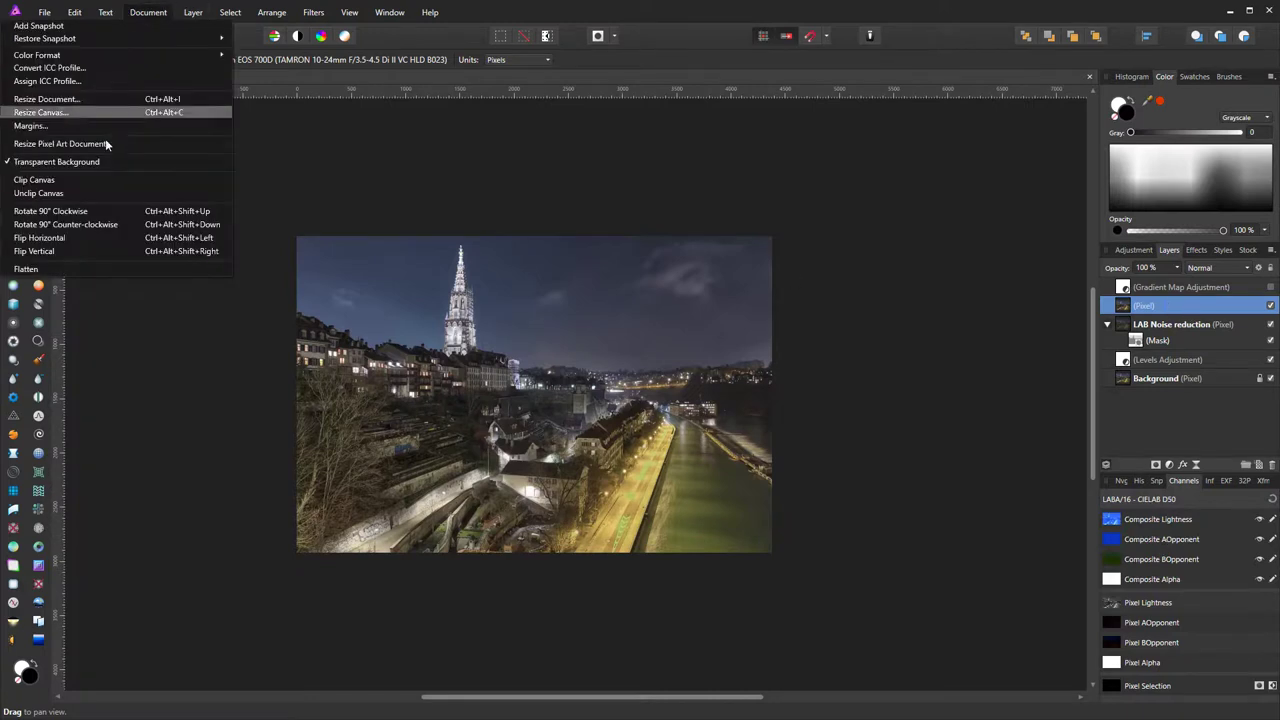
mouse_move(132, 56)
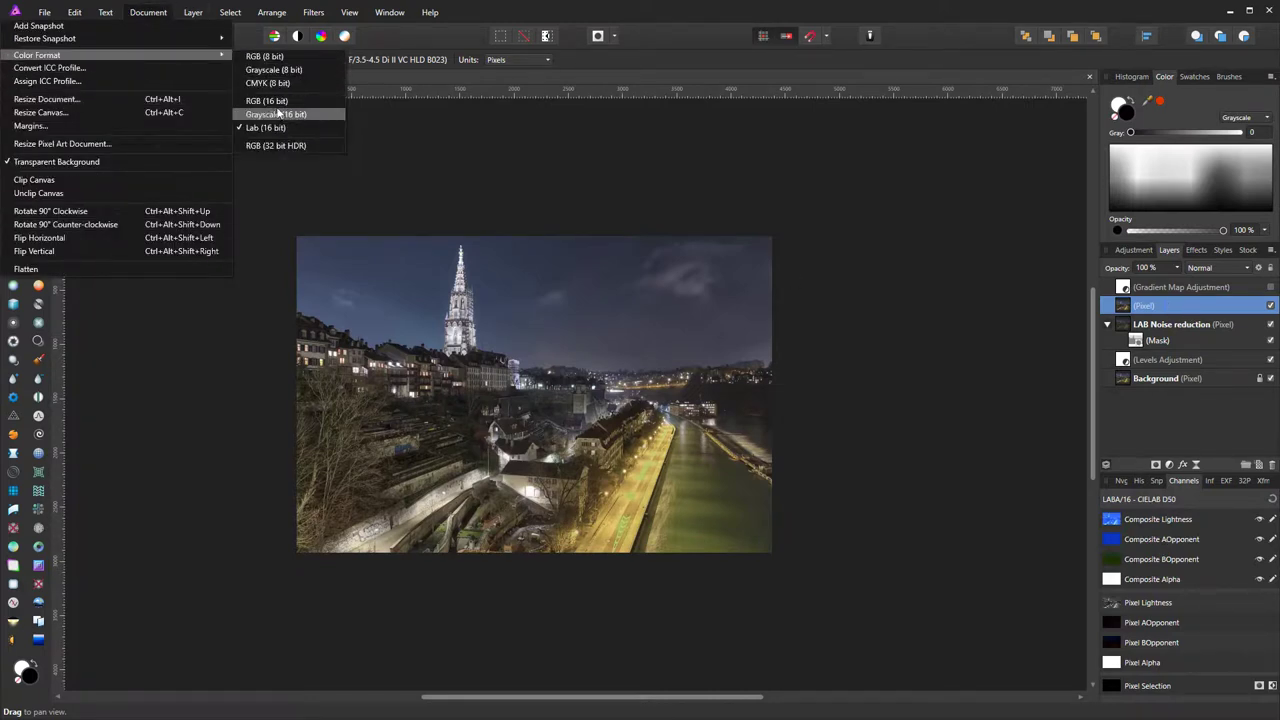
left_click(268, 101)
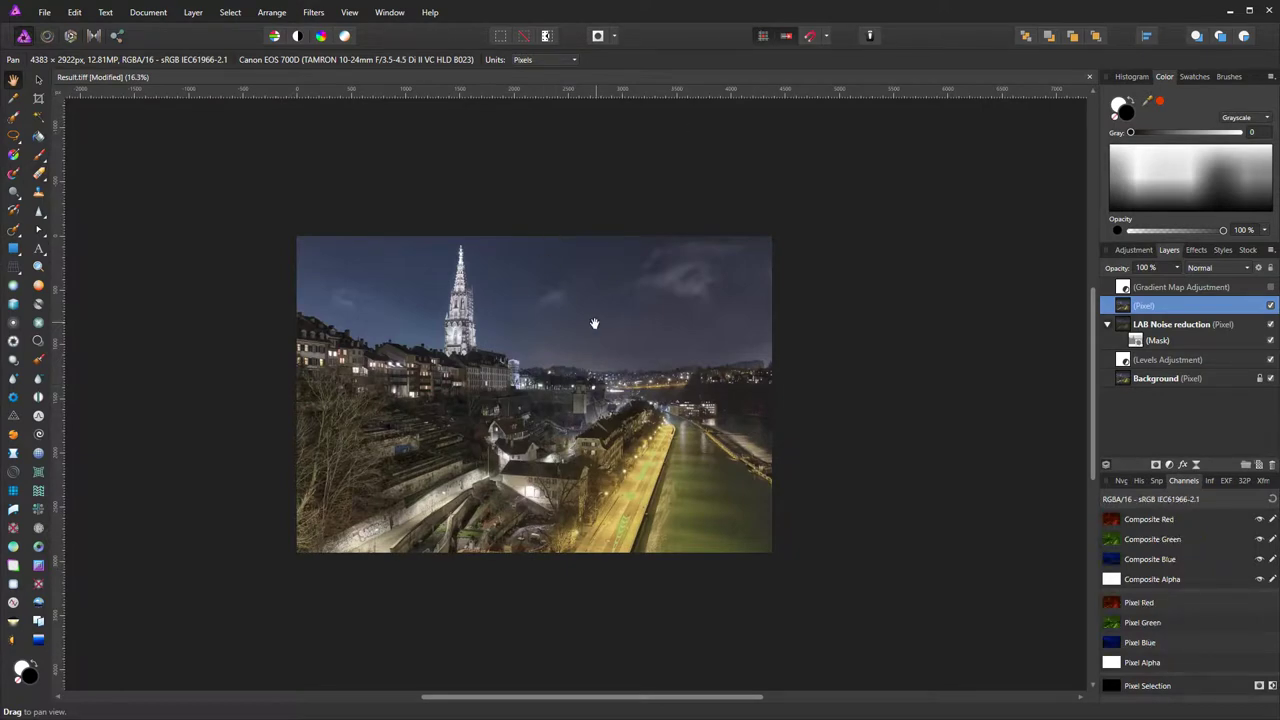
Compare the sky beside the spire up close with the merged pixel layer and LAB Noise reduction layer hidden and shown
scroll(596, 321, "up", 5)
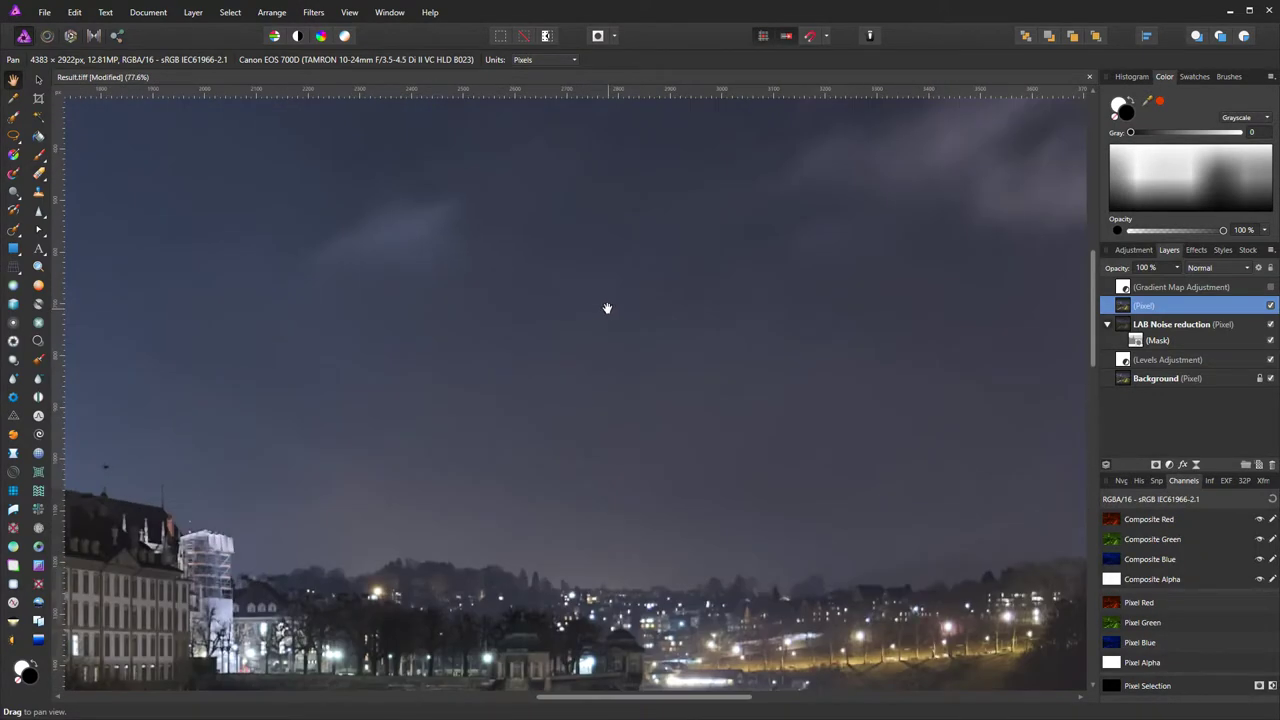
left_click_drag(606, 309, 691, 331)
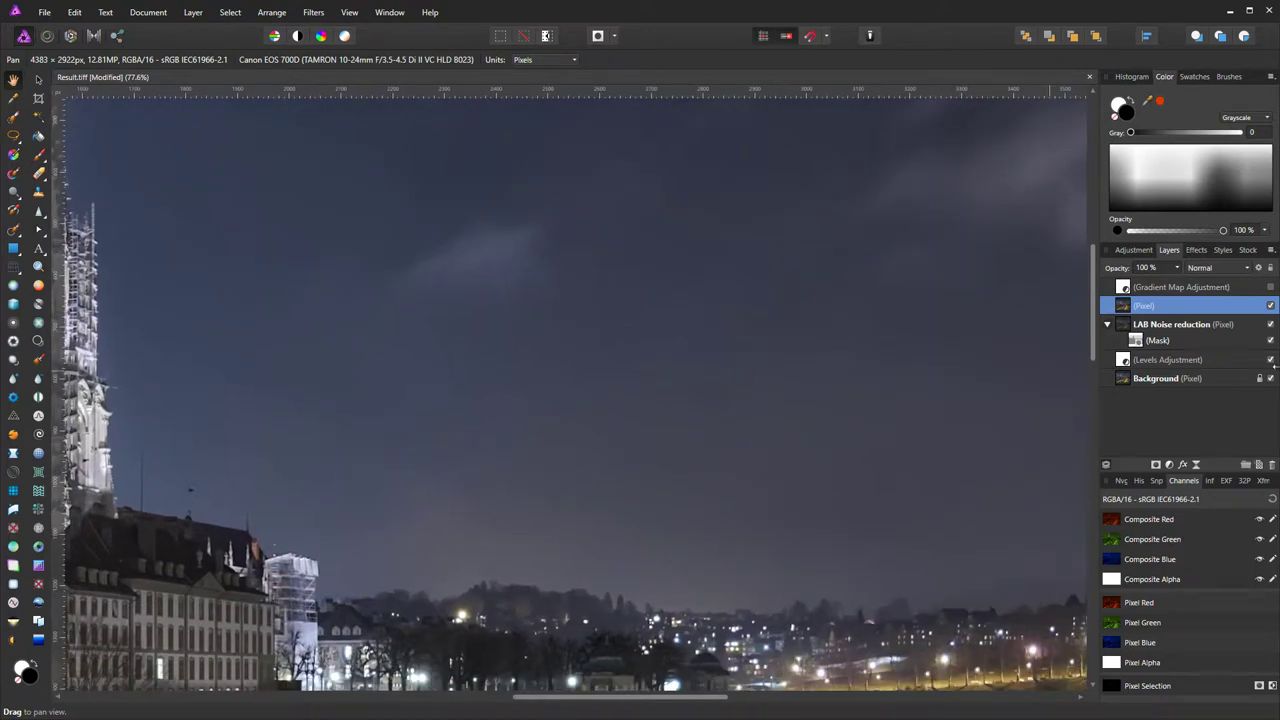
left_click(1195, 326, "shift")
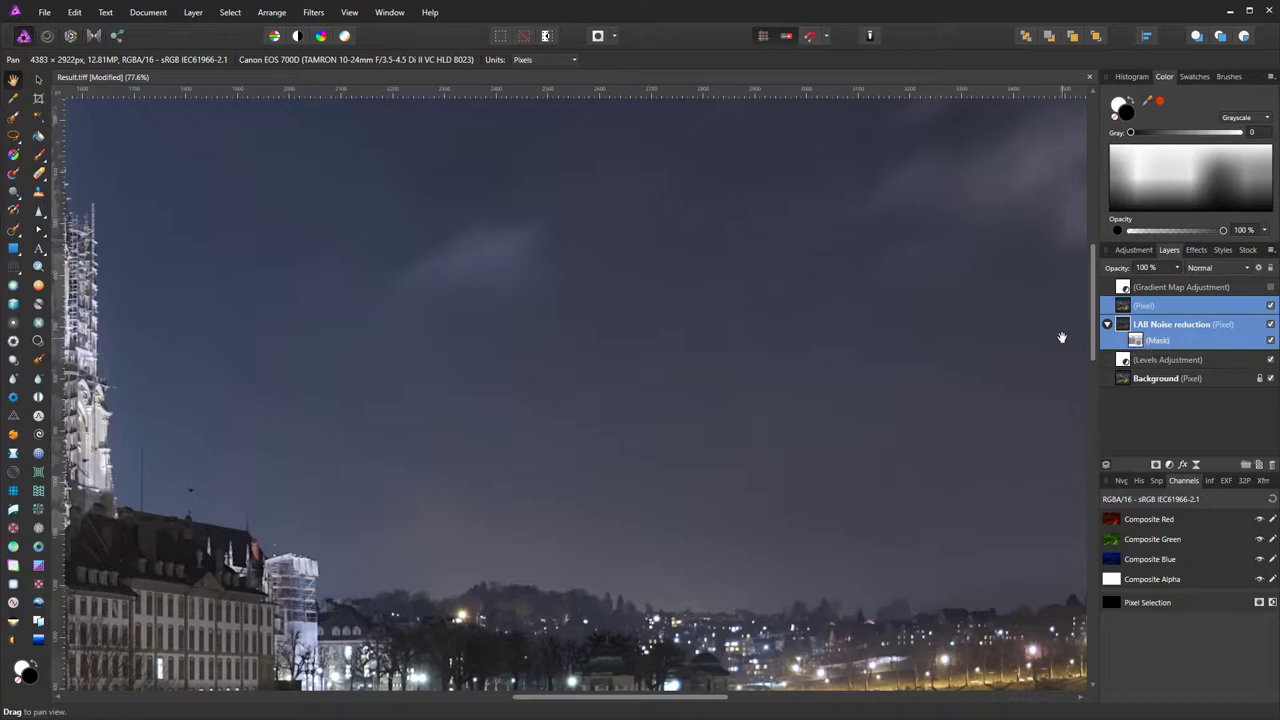
left_click(1148, 307)
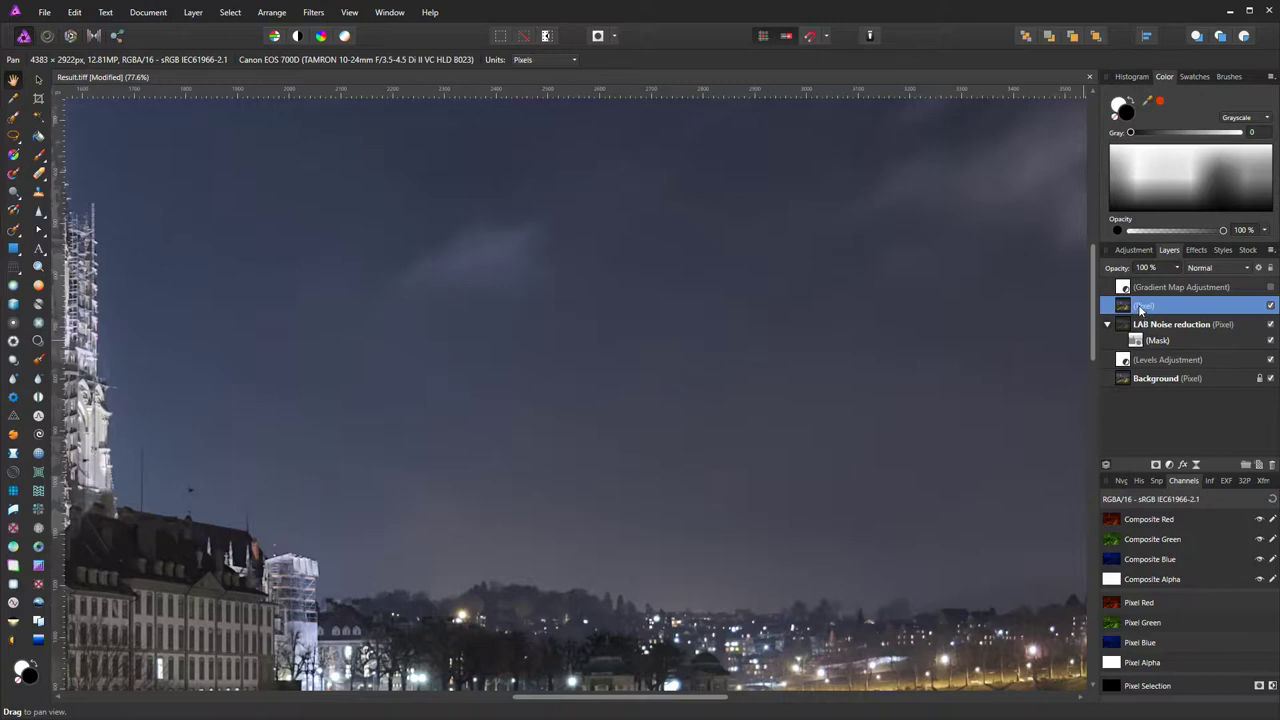
left_click(1187, 326, "shift")
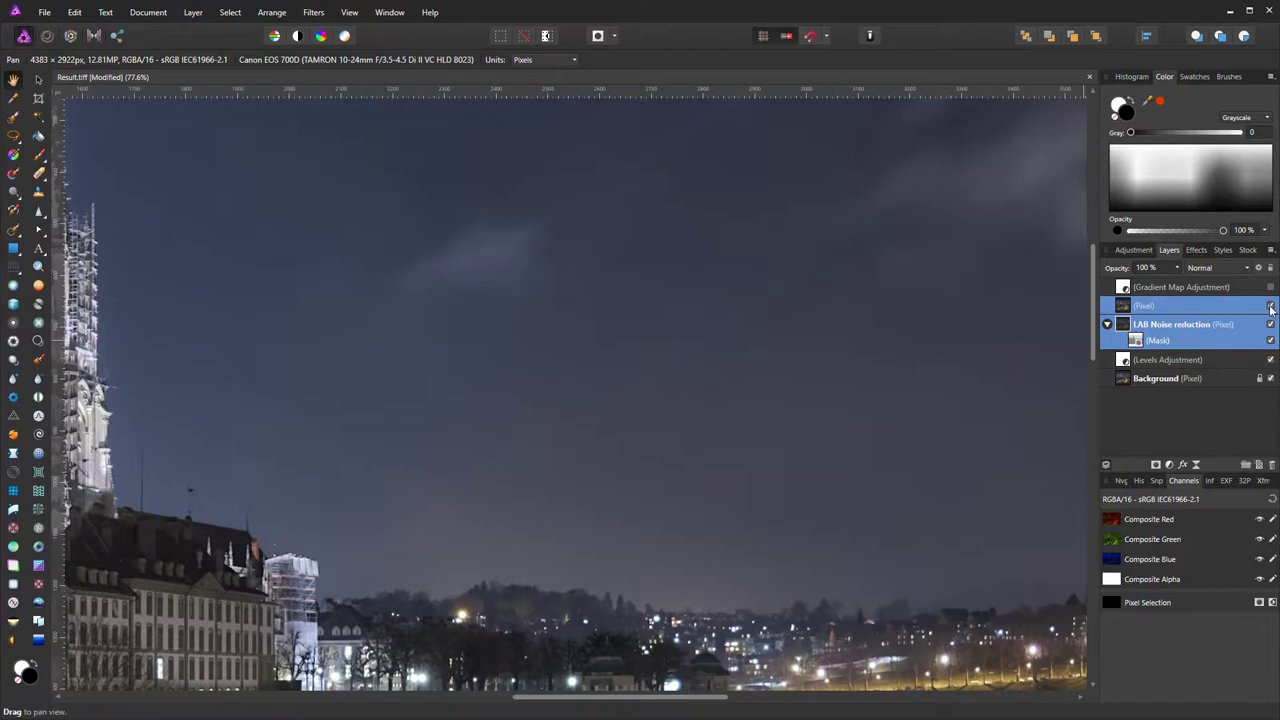
left_click(1270, 307)
left_click(1270, 307)
left_click(1270, 307)
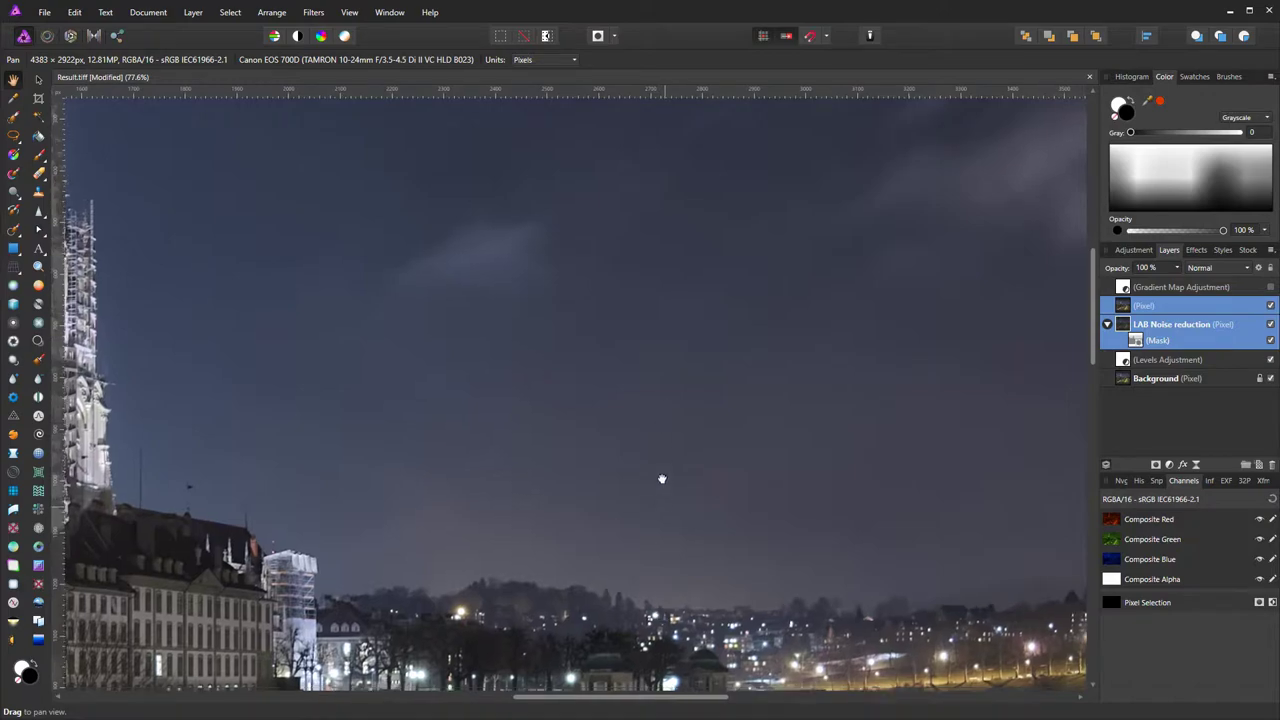
Compare the rooftop and chimney detail up close with the merged pixel and LAB Noise reduction layers hidden and shown
scroll(663, 477, "down", 5)
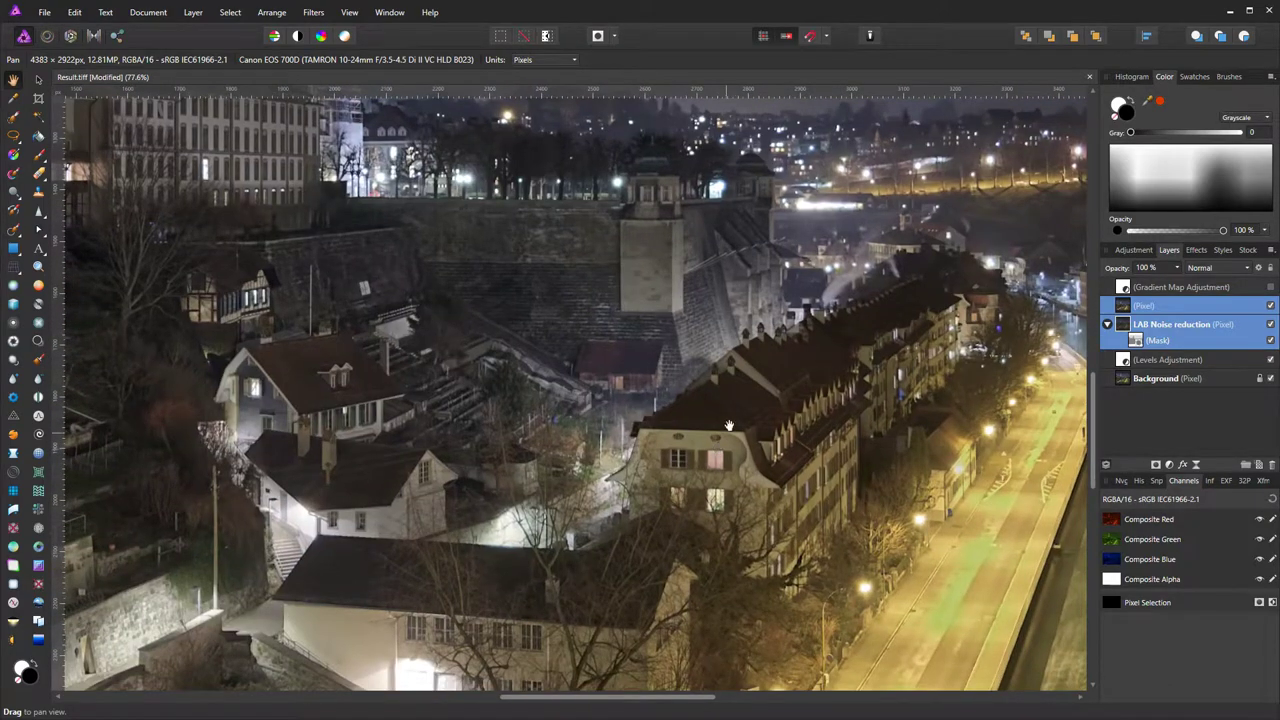
scroll(754, 392, "up", 5)
scroll(765, 382, "up", 4)
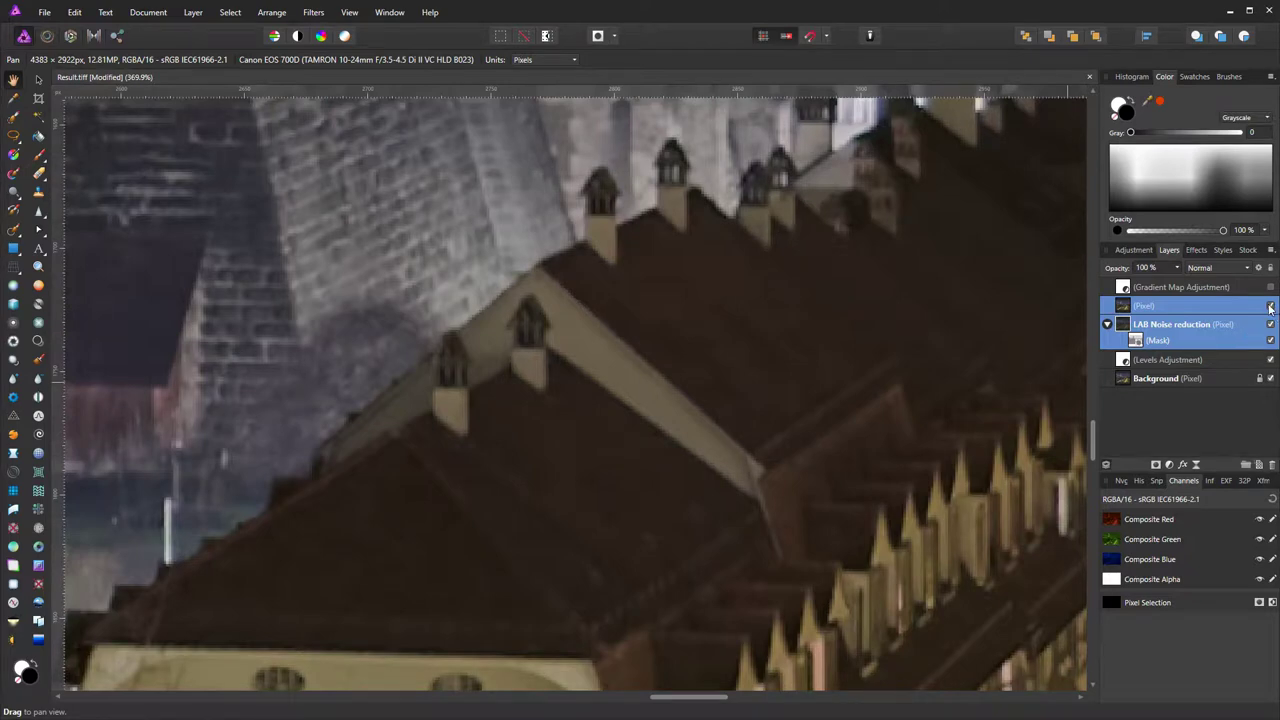
left_click(1270, 307)
left_click(1270, 307)
left_click(1270, 307)
left_click(1270, 307)
left_click(1270, 307)
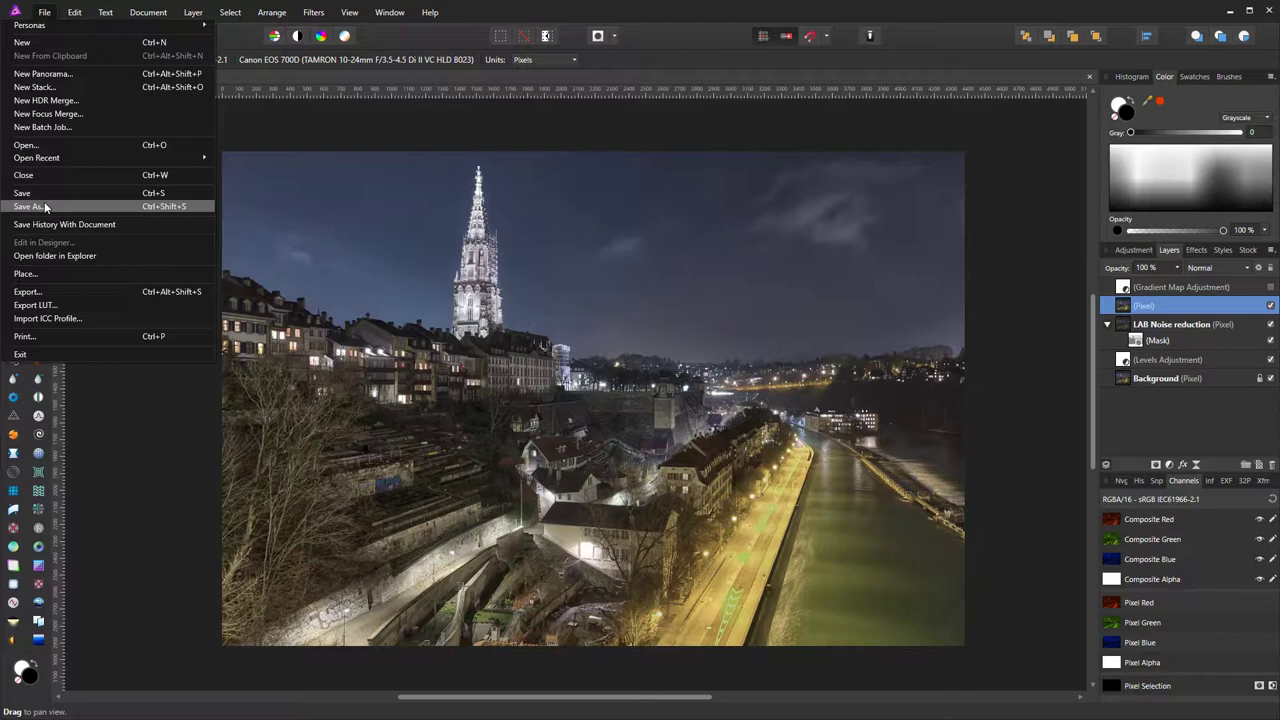
Save the document as Result.afphoto in the Project 4 folder, replacing the existing file
left_click(44, 206)
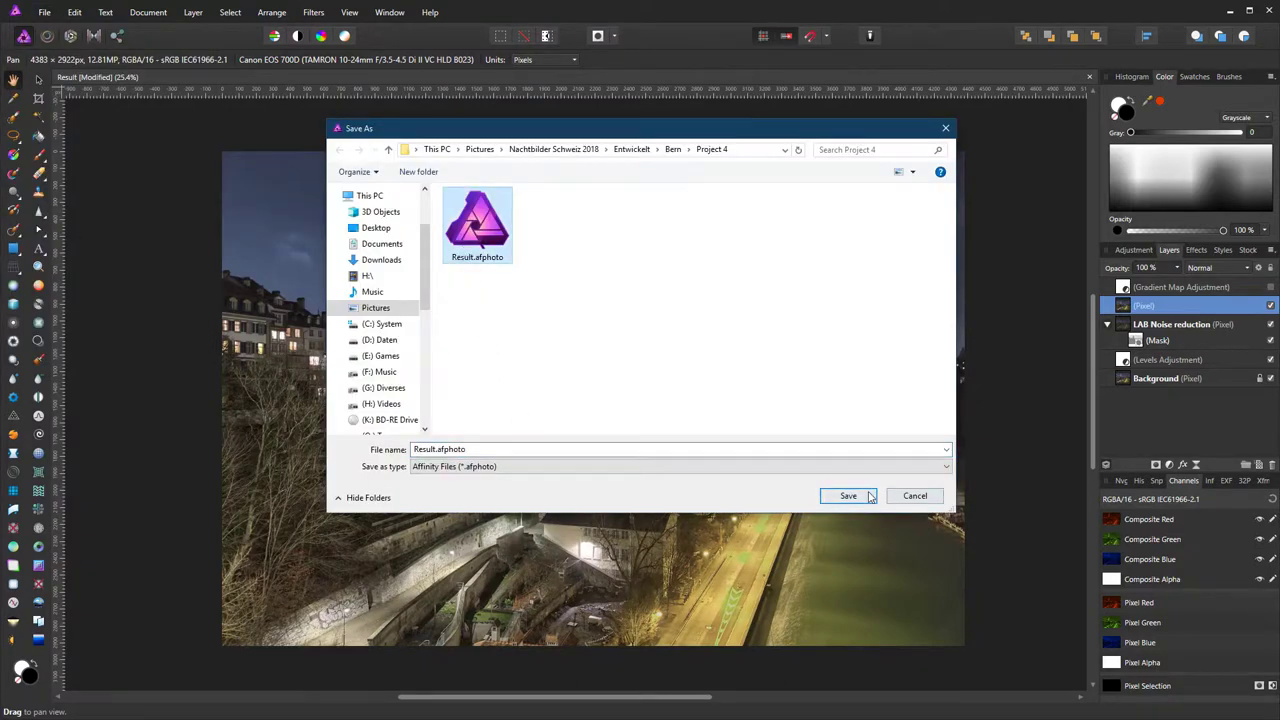
left_click(848, 496)
left_click(689, 446)
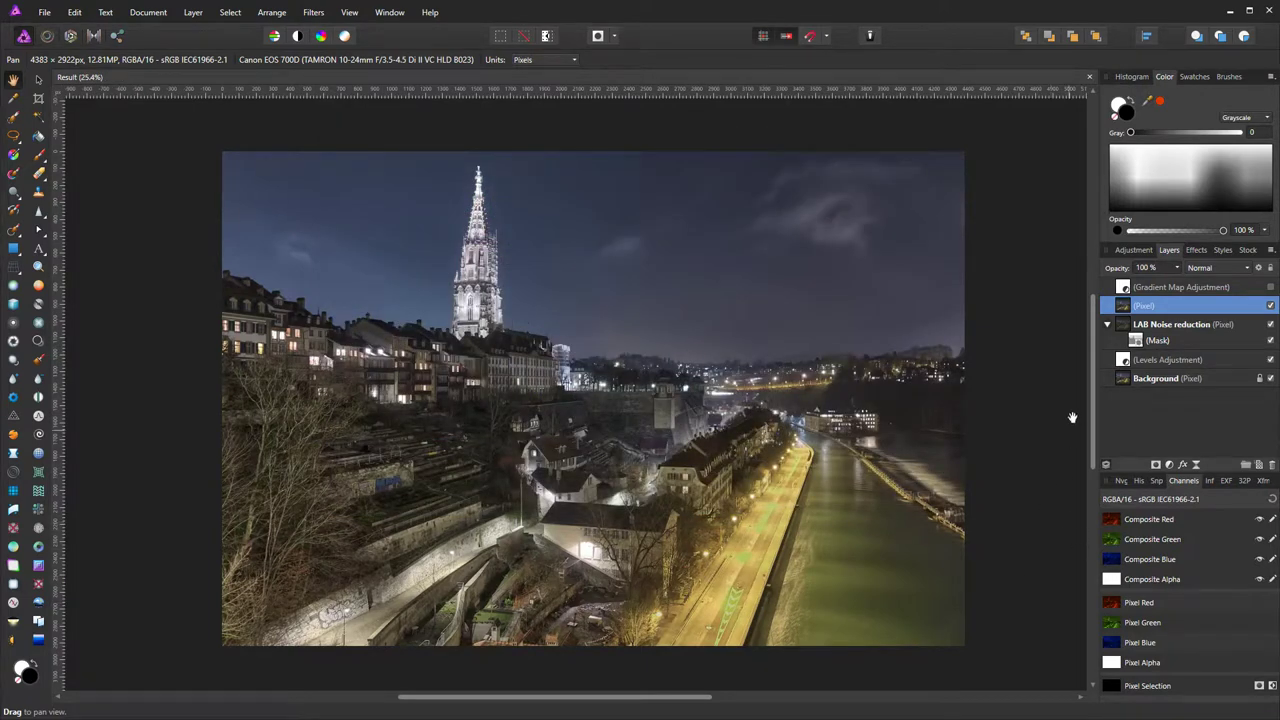
Rename the merged pixel layer to Copy and save the document
double_click(1141, 306)
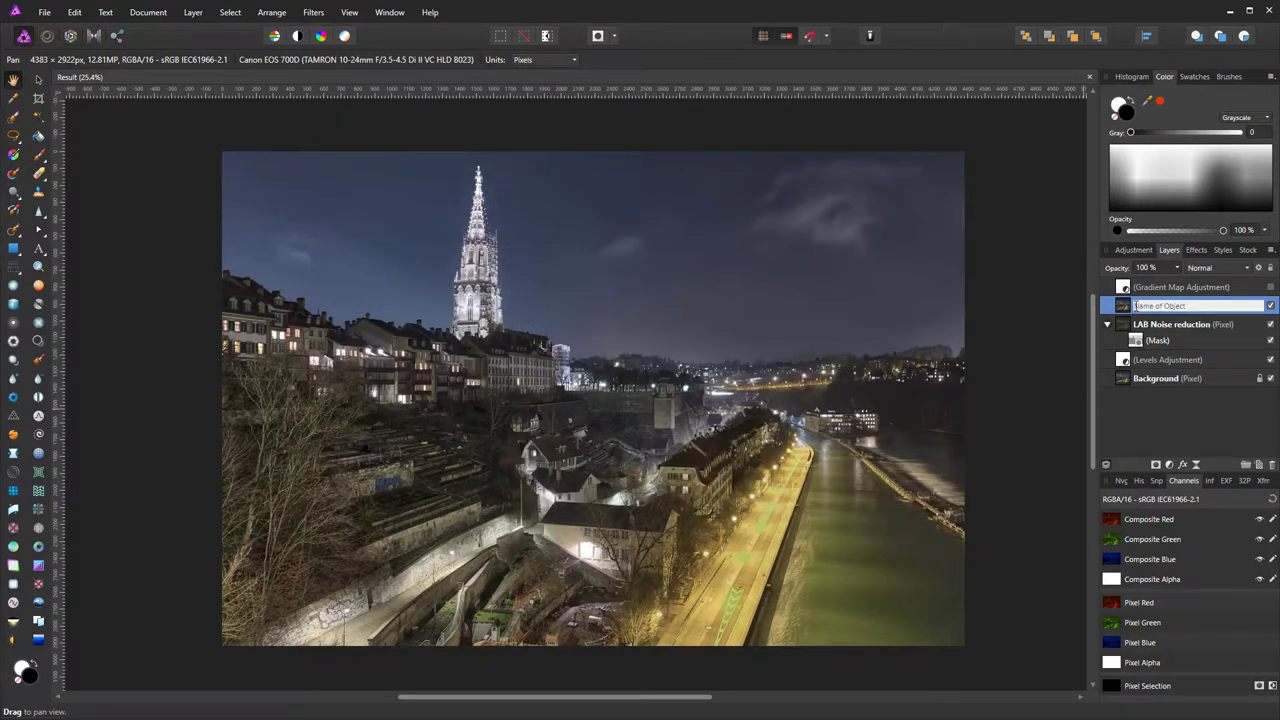
type("Copy")
key("Return")
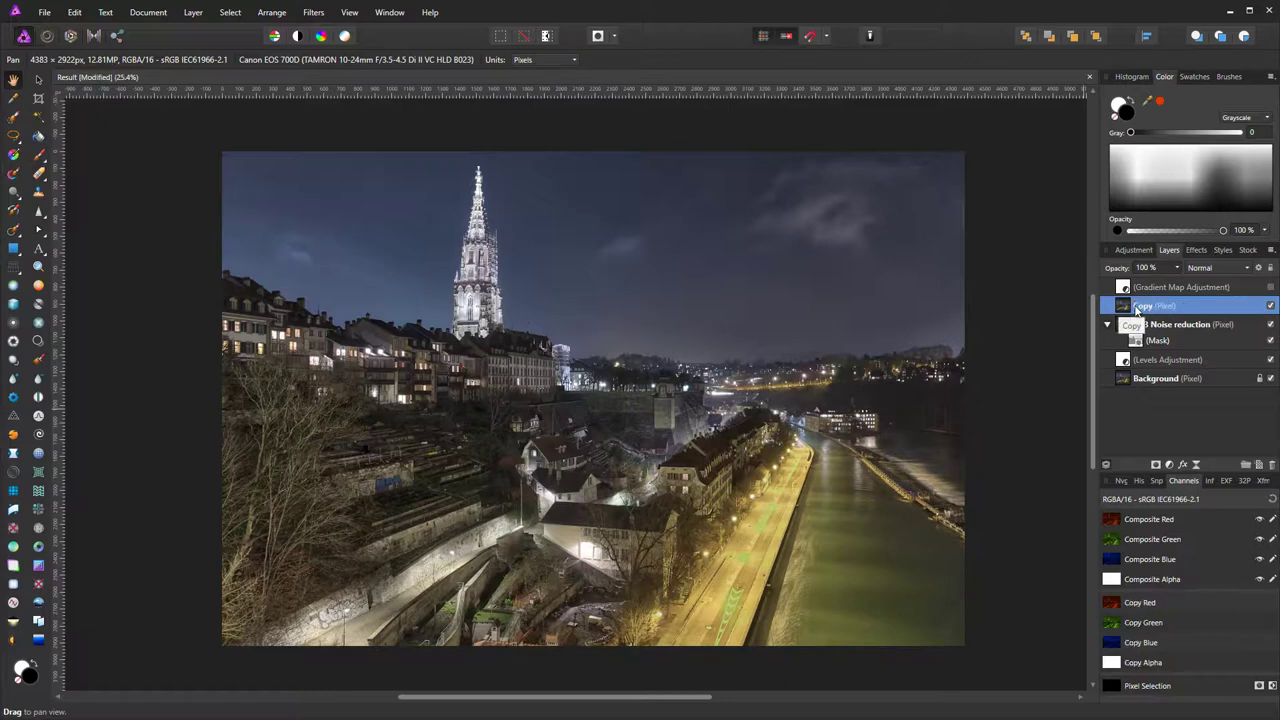
key("ctrl+s")
Add a Vibrance adjustment above the Copy layer and raise the vibrance slightly
left_click(193, 12)
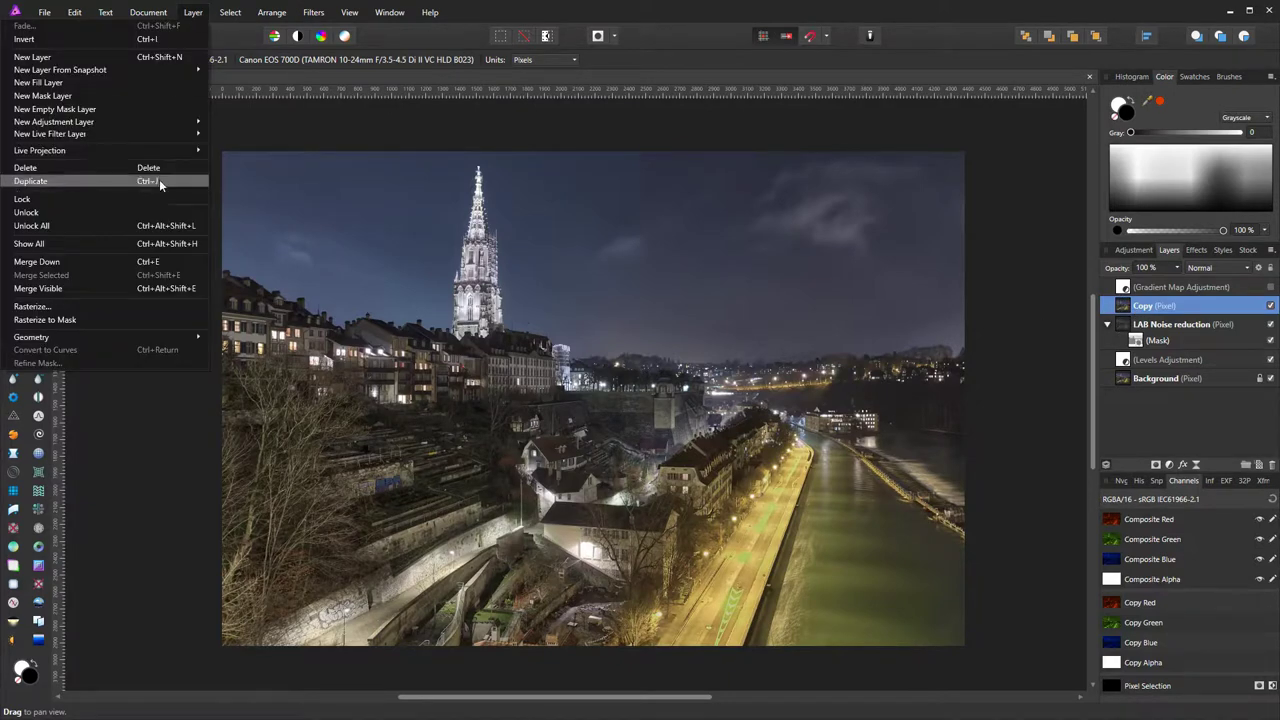
mouse_move(123, 124)
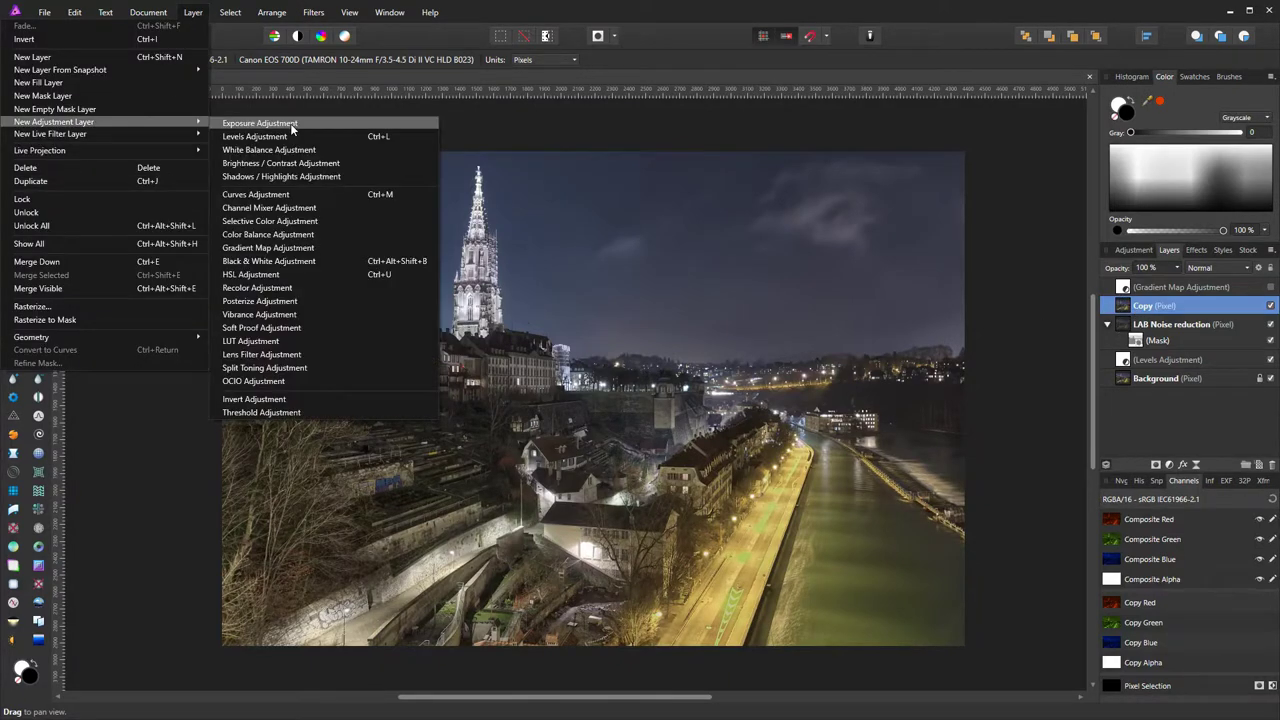
left_click(297, 315)
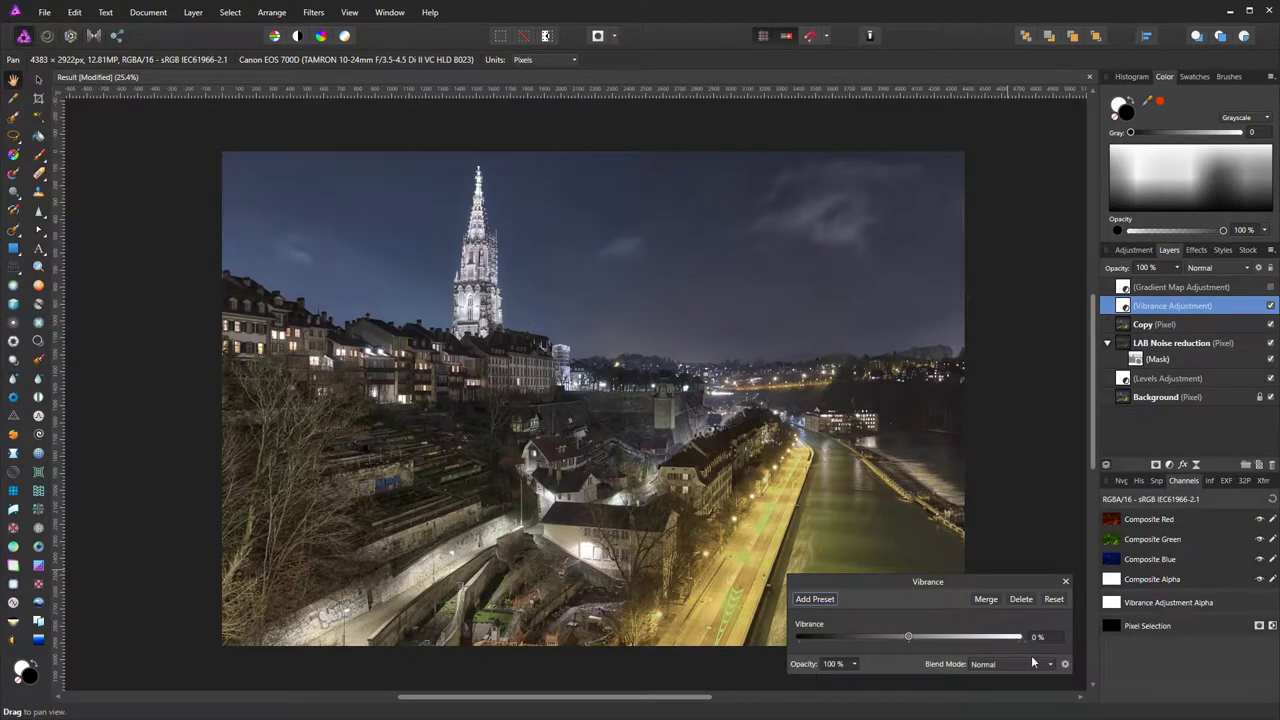
left_click_drag(910, 637, 920, 641)
left_click(1064, 582)
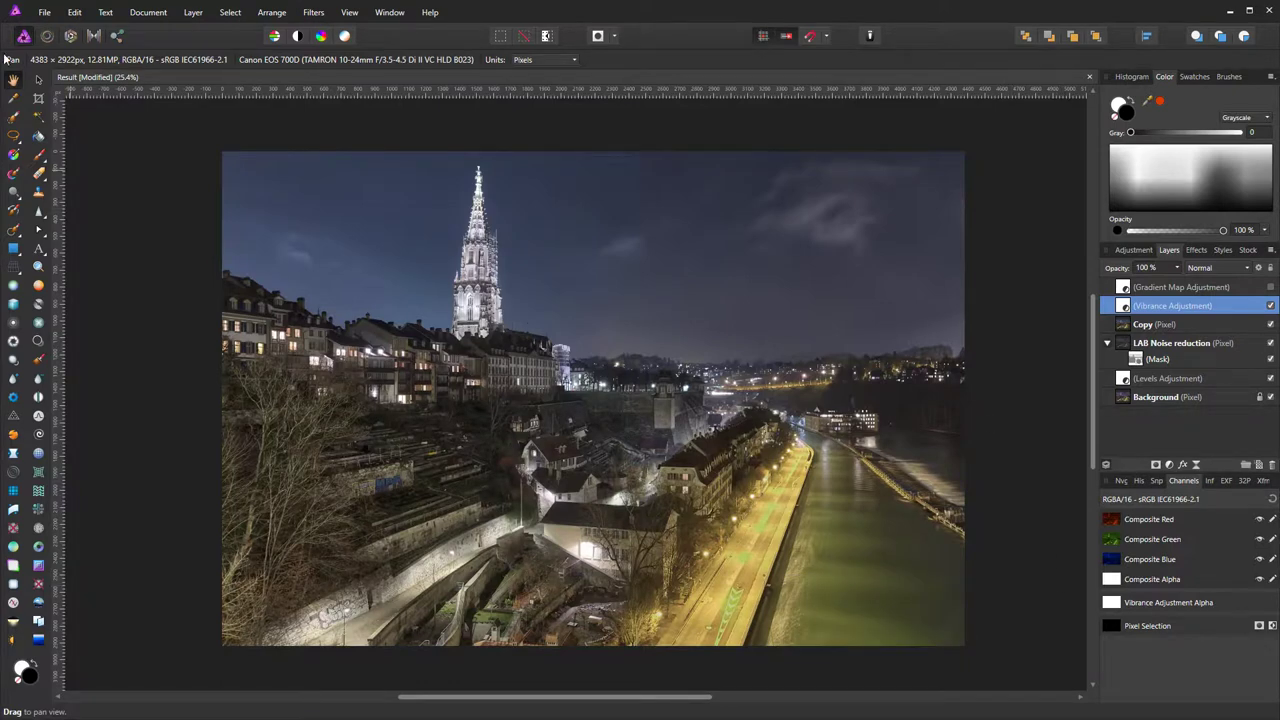
Add an HSL adjustment and set the Reds to a 10% saturation shift and a -5% luminosity shift
left_click(194, 13)
mouse_move(120, 122)
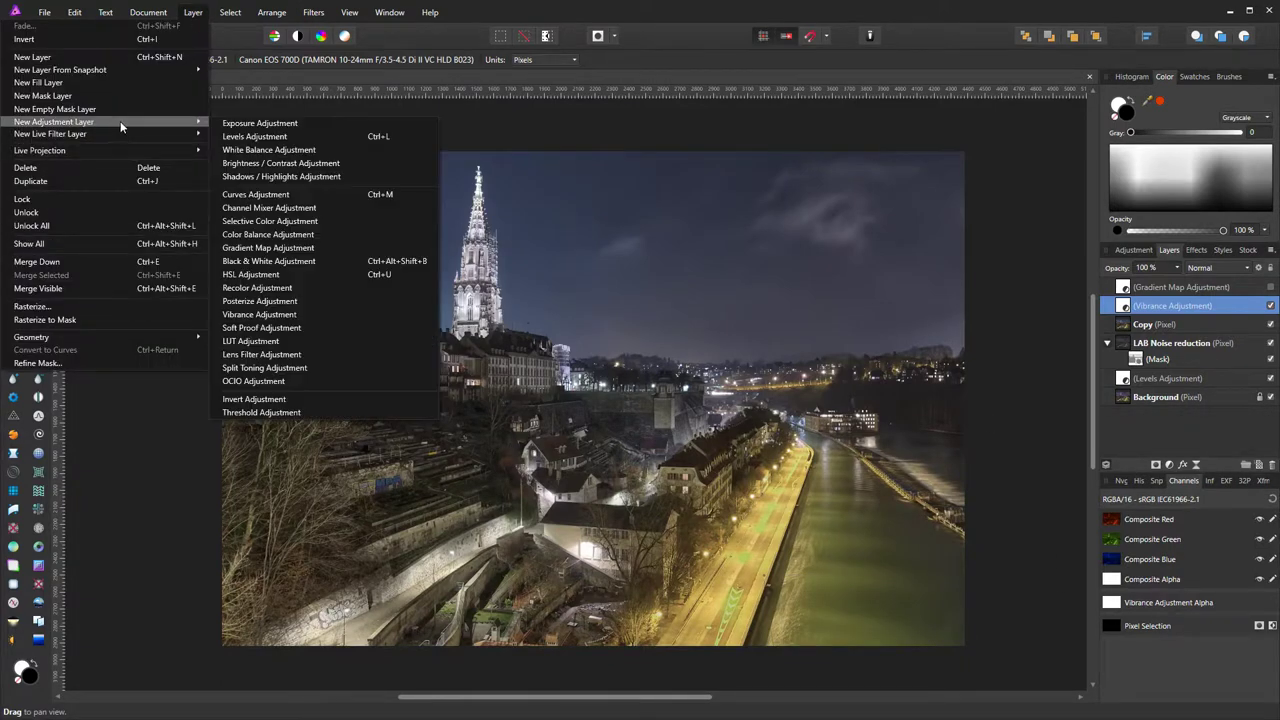
left_click(250, 275)
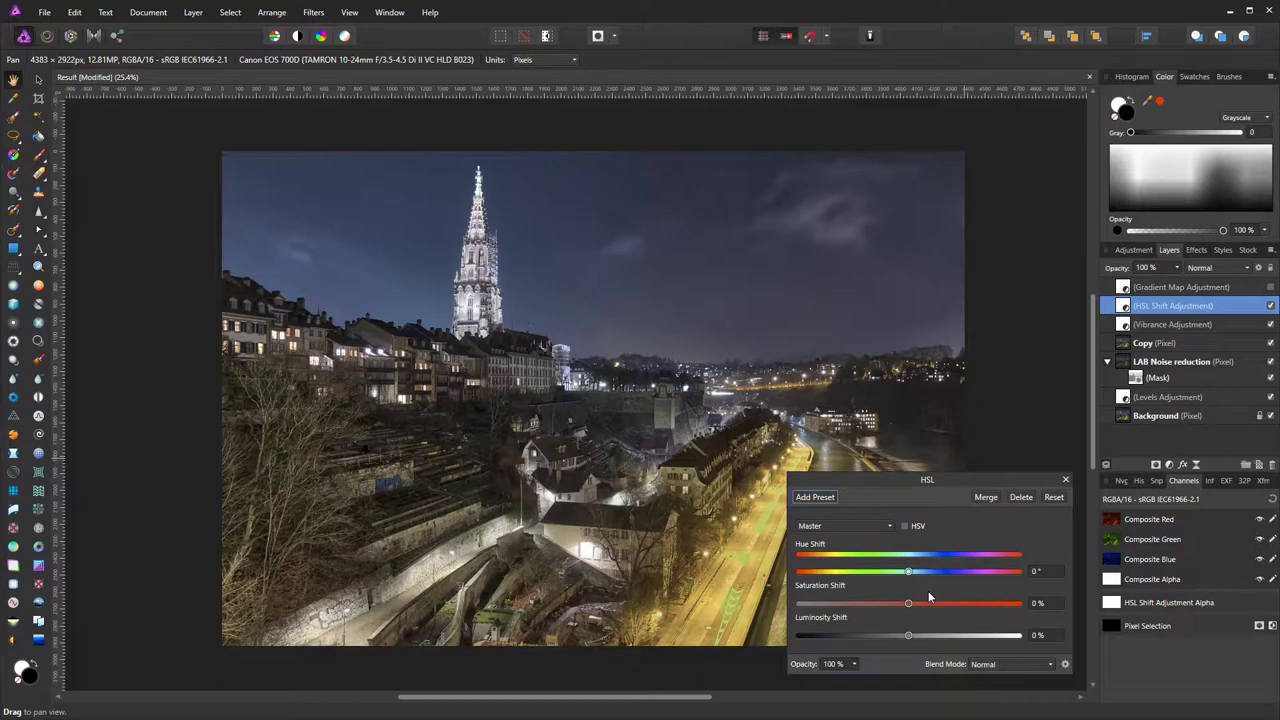
left_click(872, 527)
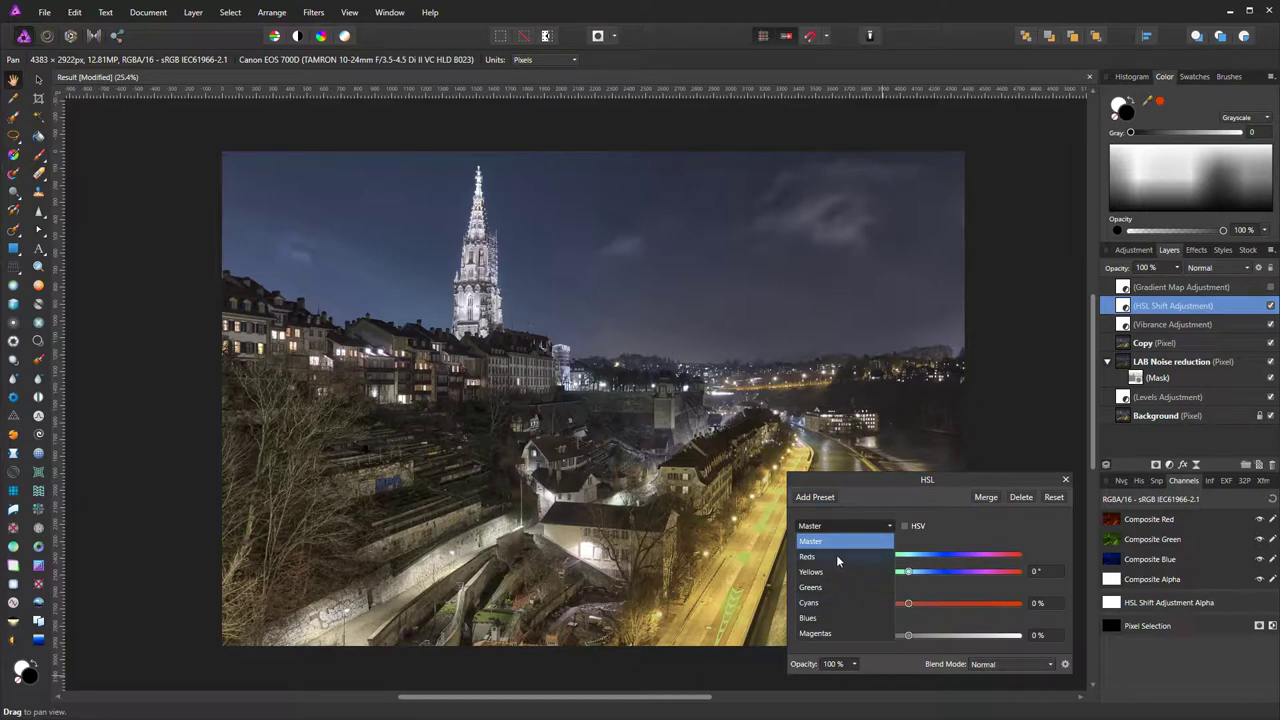
left_click(838, 558)
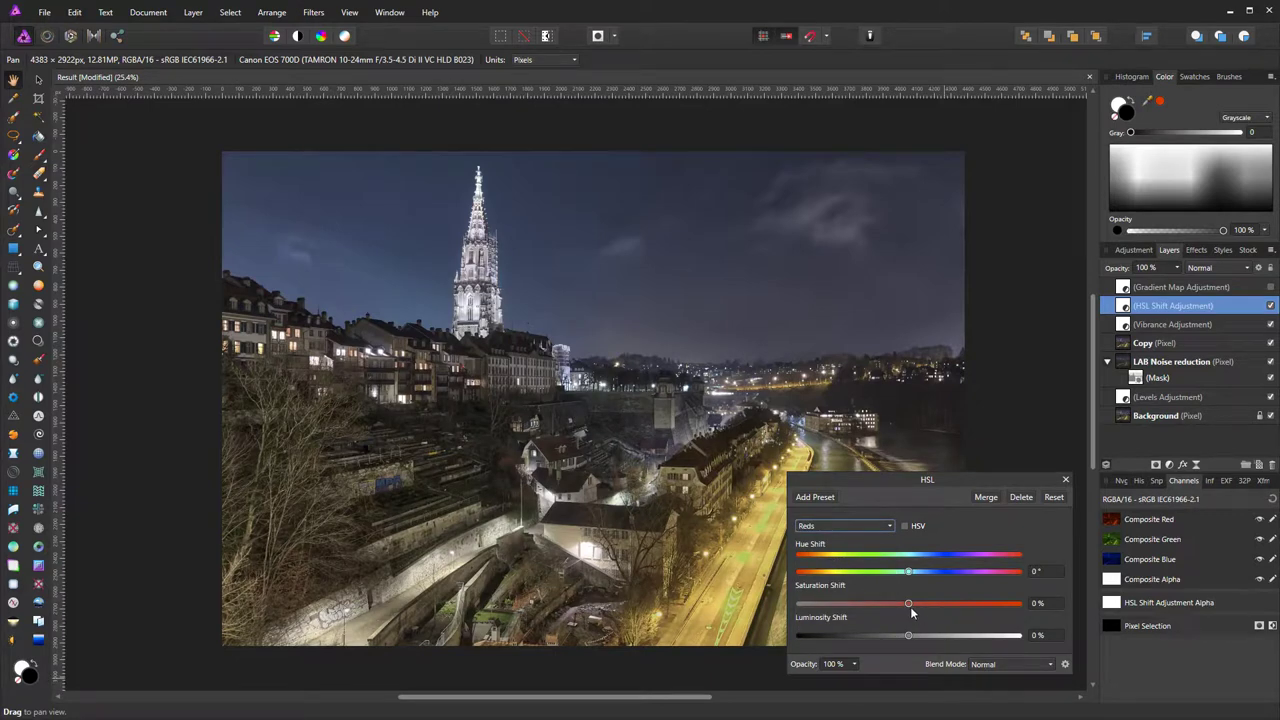
mouse_move(910, 605)
left_mouse_down()
mouse_move(987, 603)
mouse_move(875, 605)
mouse_move(966, 598)
mouse_move(895, 606)
mouse_move(931, 613)
mouse_move(910, 637)
mouse_move(948, 636)
mouse_move(891, 633)
mouse_move(951, 634)
mouse_move(914, 628)
left_mouse_up()
left_click_drag(909, 628, 905, 630)
Set the saturation shift of the Yellows to 10%, testing their luminosity shift but leaving it at 0%
left_click(822, 526)
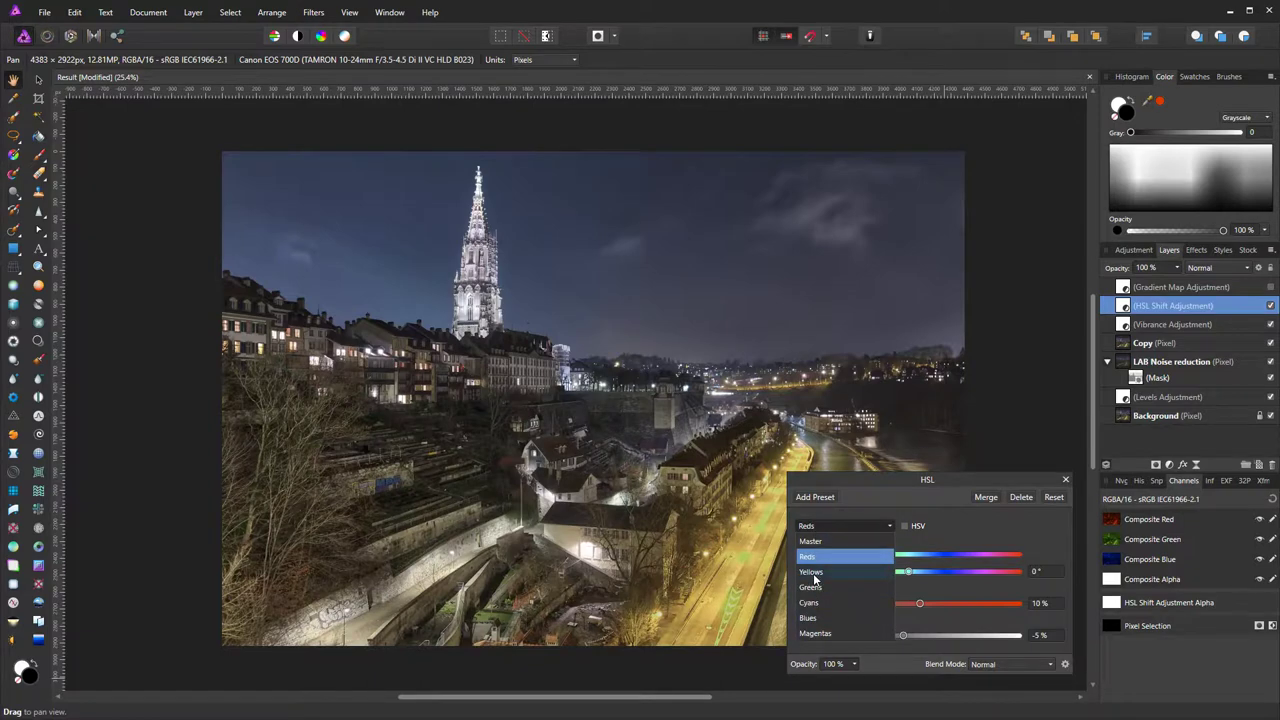
left_click(812, 572)
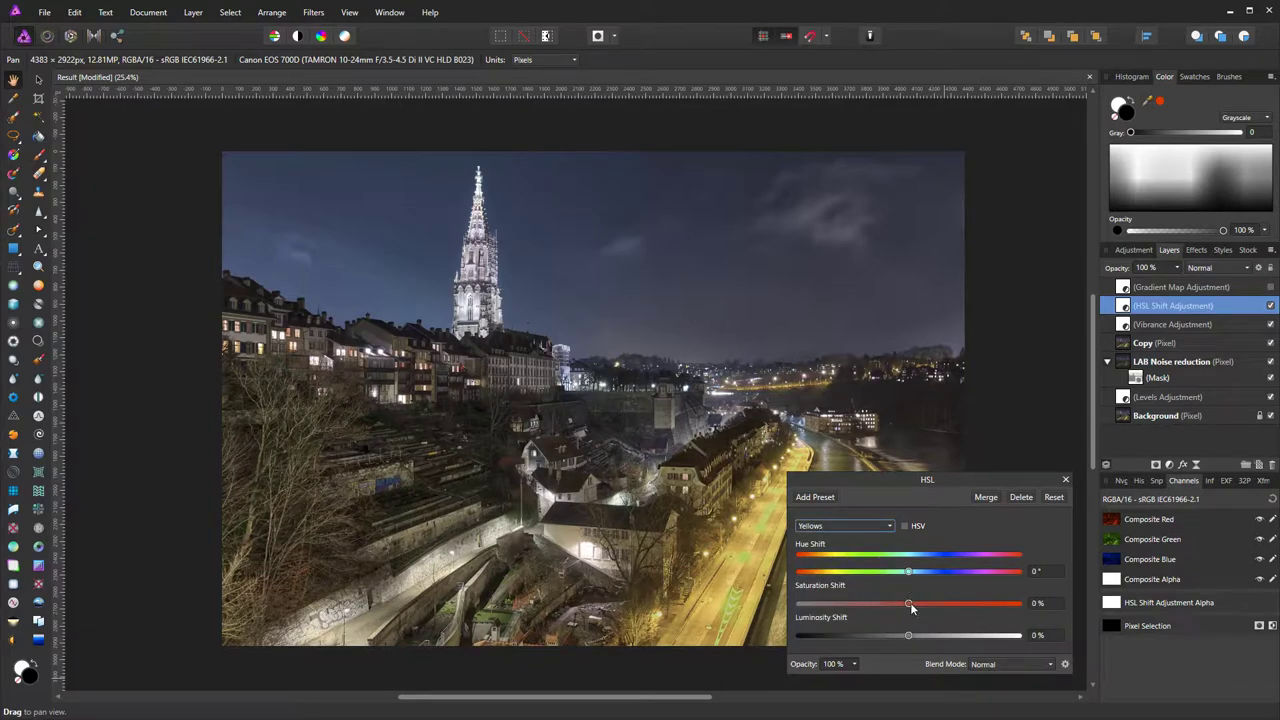
mouse_move(910, 602)
left_mouse_down()
mouse_move(944, 605)
mouse_move(903, 603)
mouse_move(922, 602)
left_mouse_up()
mouse_move(908, 635)
left_mouse_down()
mouse_move(926, 636)
mouse_move(887, 634)
mouse_move(911, 638)
left_mouse_up()
Try an extreme saturation shift on the Greens and return it to 0%
left_click(890, 524)
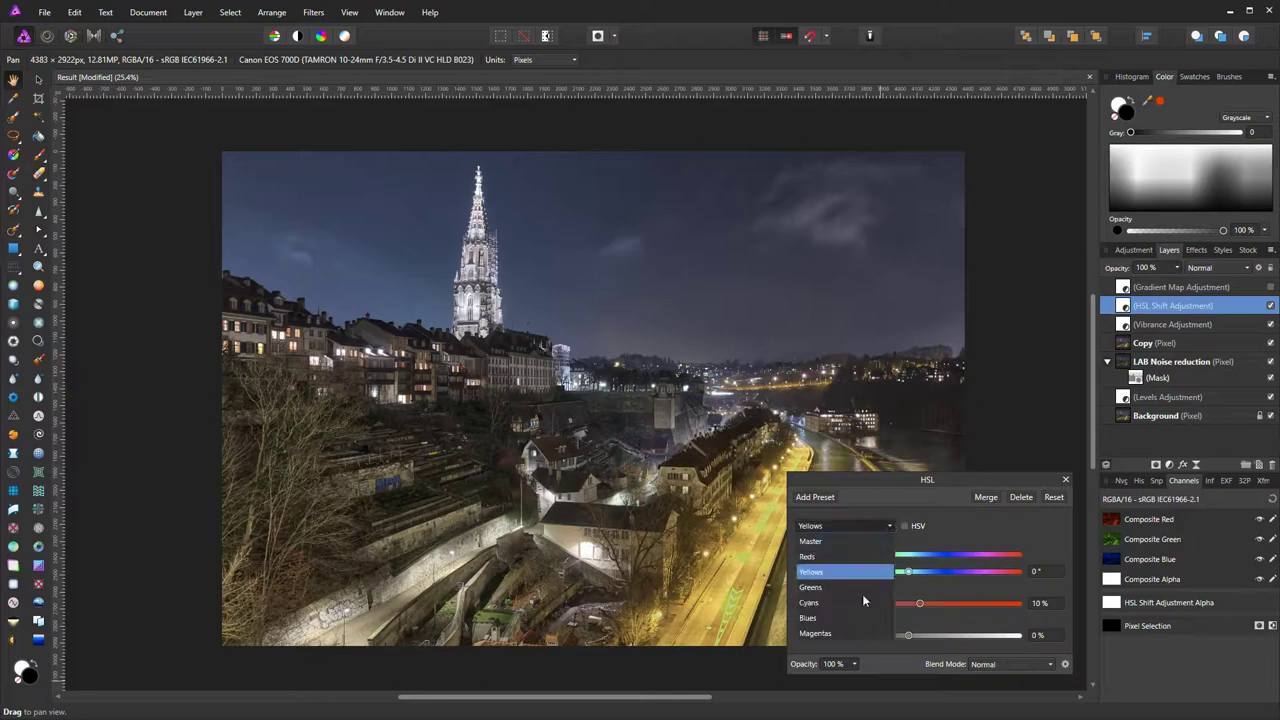
left_click(823, 590)
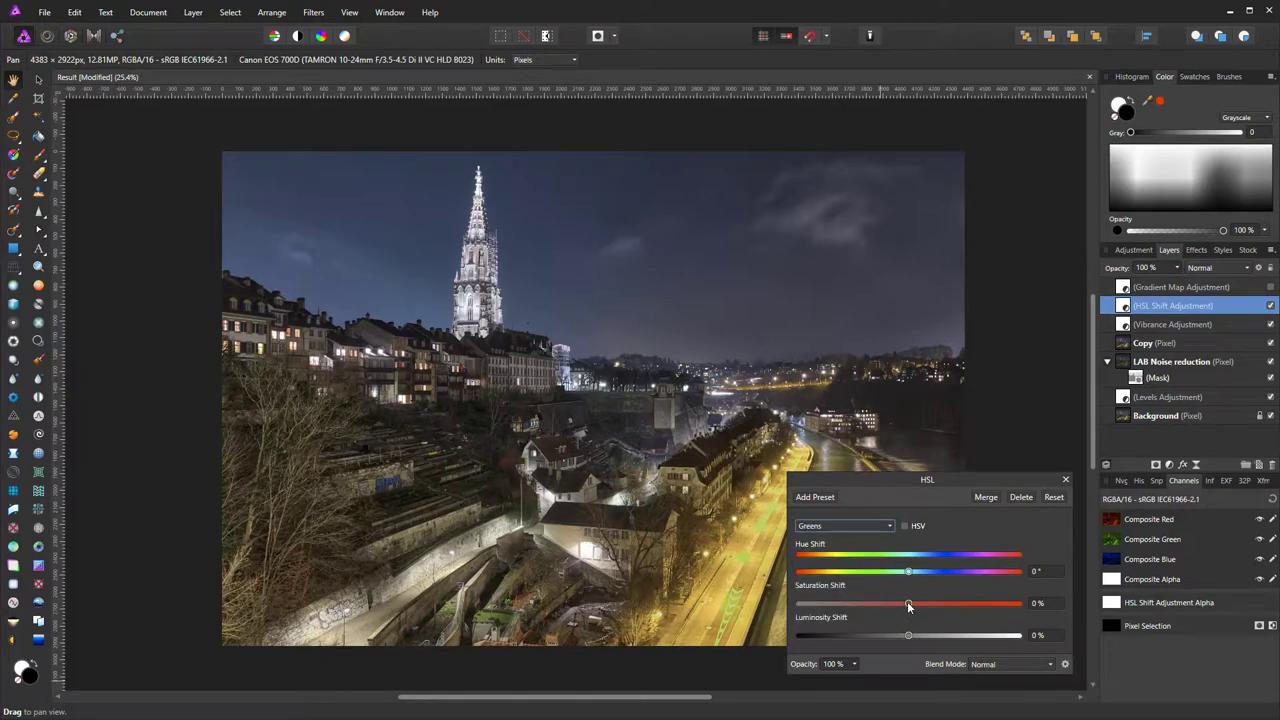
left_click_drag(908, 605, 1022, 603)
left_click_drag(1018, 603, 908, 597)
Fine-tune the saturation shift of the Cyans in the HSL adjustment
left_click(837, 530)
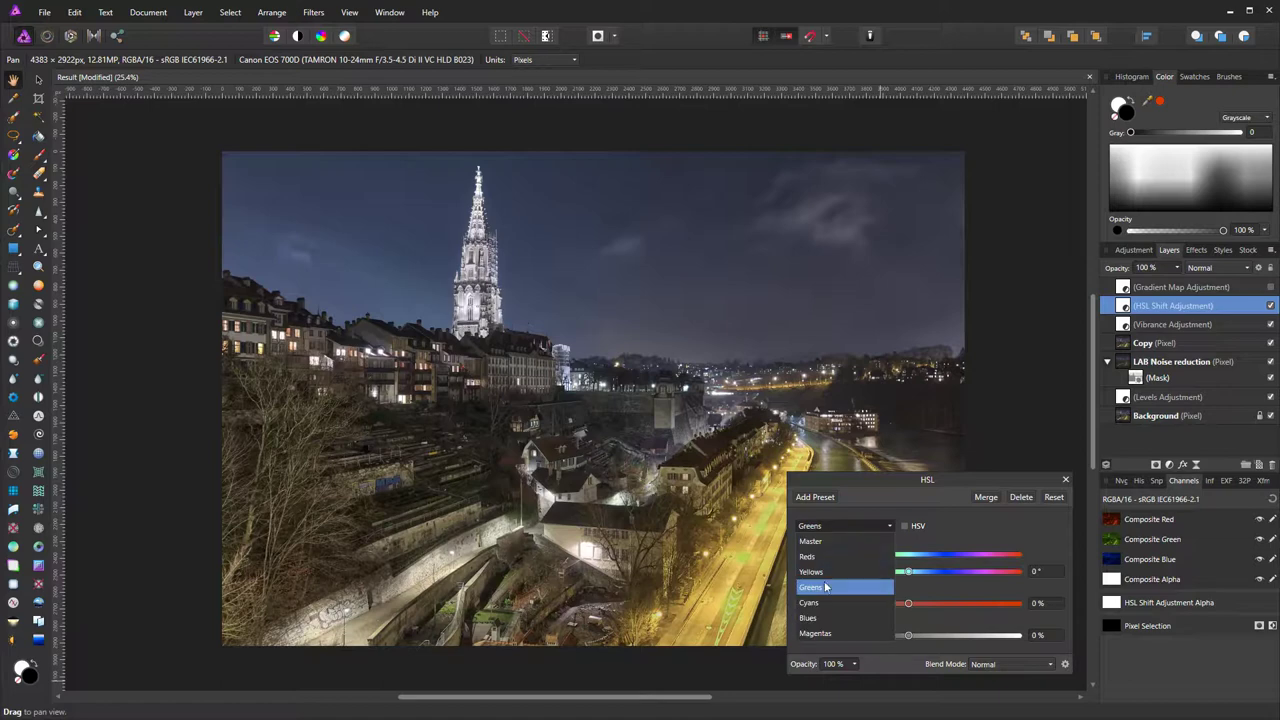
left_click(824, 603)
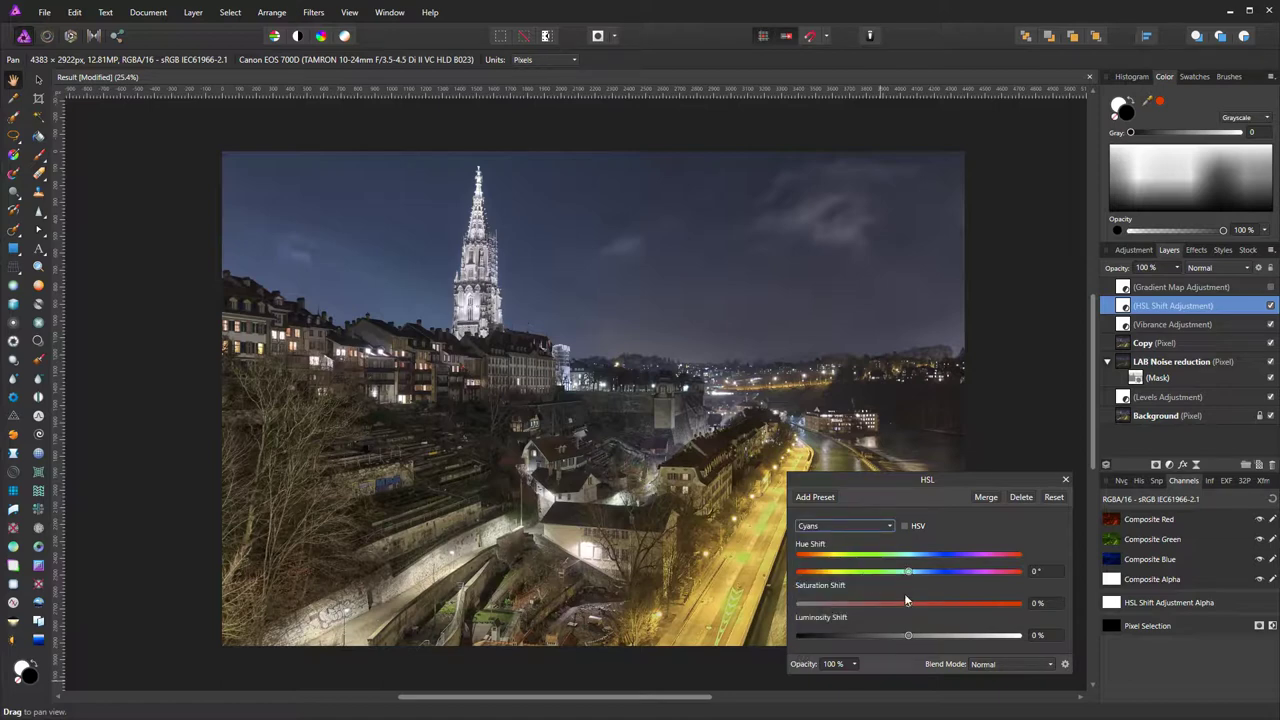
mouse_move(908, 603)
left_mouse_down()
mouse_move(989, 601)
mouse_move(919, 601)
mouse_move(920, 633)
mouse_move(951, 630)
mouse_move(861, 627)
mouse_move(1008, 630)
mouse_move(845, 625)
mouse_move(990, 618)
mouse_move(902, 611)
left_mouse_up()
Set the Blues to a 15% saturation shift and a -5% luminosity shift
left_click(874, 524)
left_click(832, 611)
left_click_drag(908, 601, 934, 598)
mouse_move(934, 604)
left_mouse_down()
mouse_move(879, 600)
mouse_move(976, 607)
mouse_move(904, 603)
mouse_move(913, 622)
mouse_move(940, 626)
mouse_move(926, 625)
left_mouse_up()
mouse_move(909, 637)
left_mouse_down()
mouse_move(877, 637)
mouse_move(938, 640)
mouse_move(906, 637)
left_mouse_up()
Fine-tune the saturation shift of the Magentas and close the HSL adjustment
left_click(850, 525)
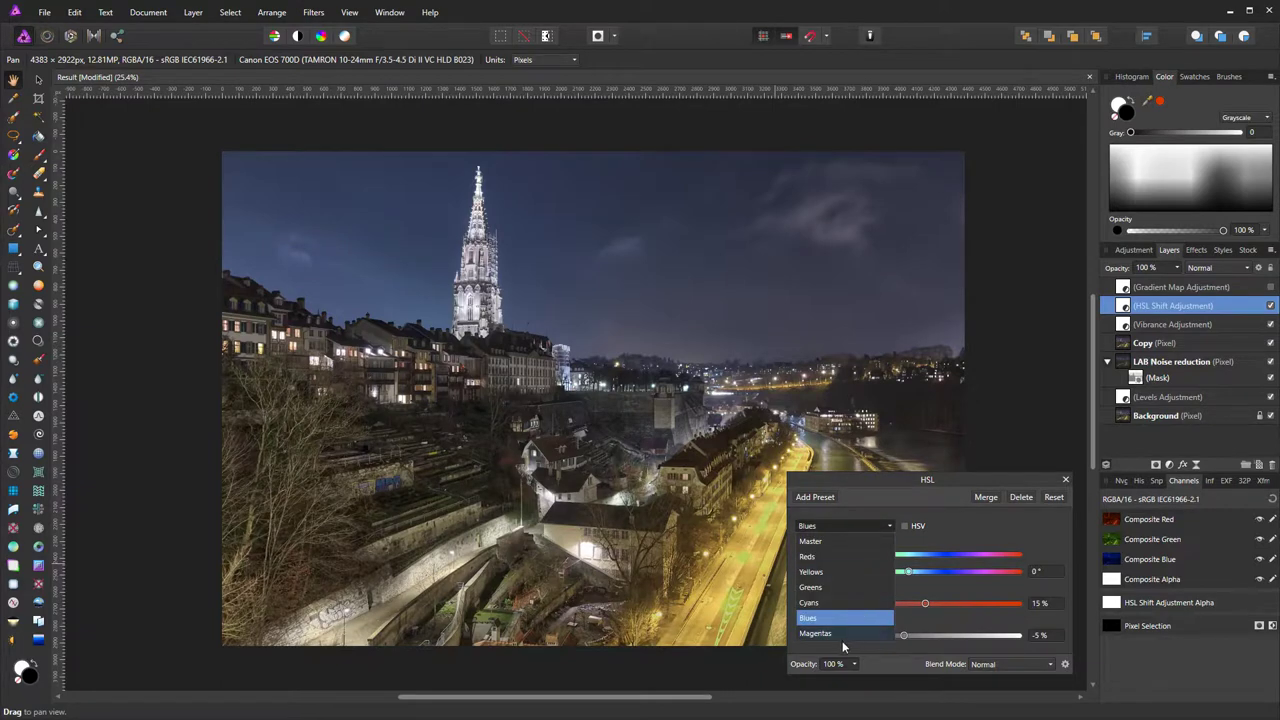
left_click(843, 647)
left_click(830, 530)
left_click(830, 633)
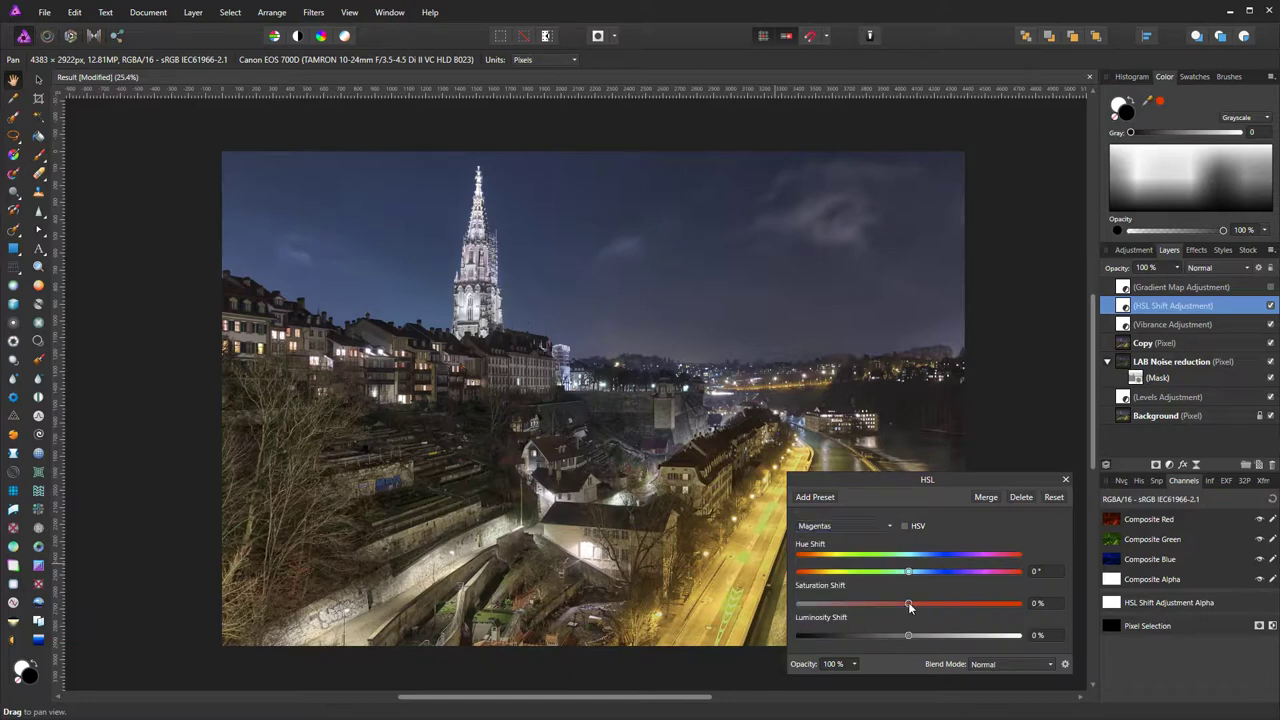
mouse_move(908, 603)
left_mouse_down()
mouse_move(1017, 603)
mouse_move(890, 604)
mouse_move(1019, 603)
mouse_move(910, 613)
left_mouse_up()
left_click(1065, 479)
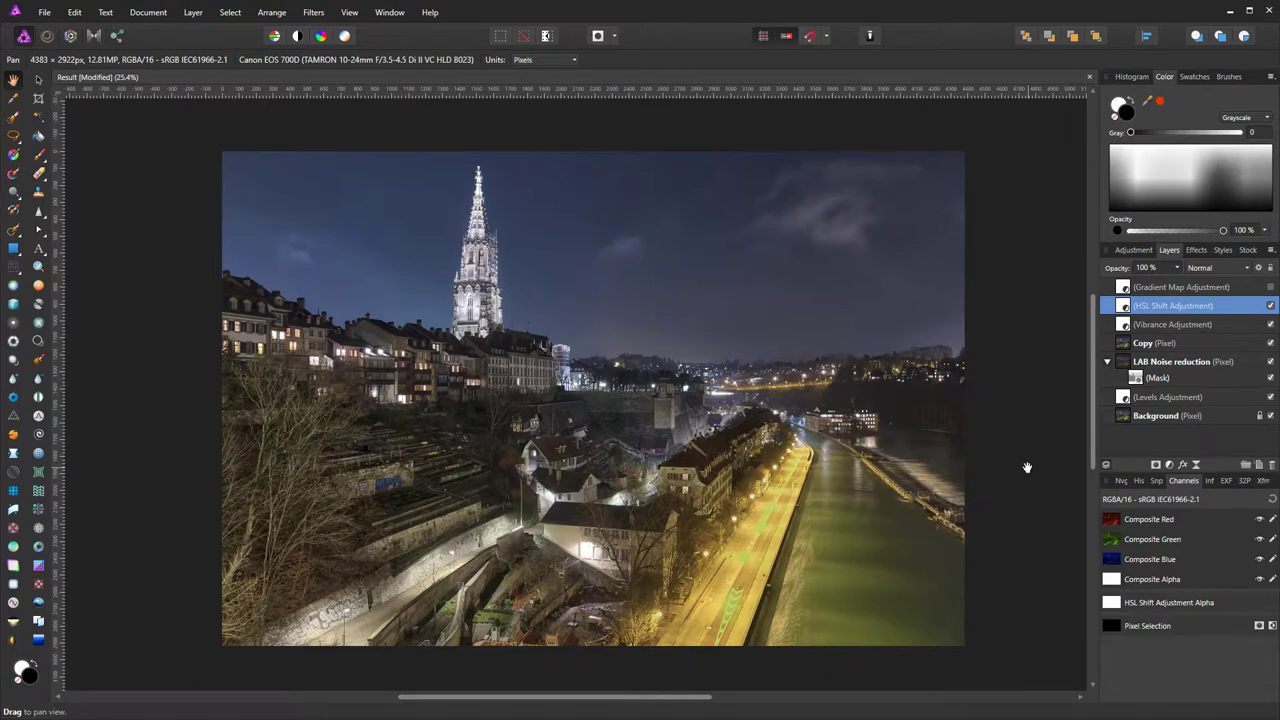
Compare the photo with the HSL and Vibrance adjustments hidden and shown together
left_click(1182, 330, "shift")
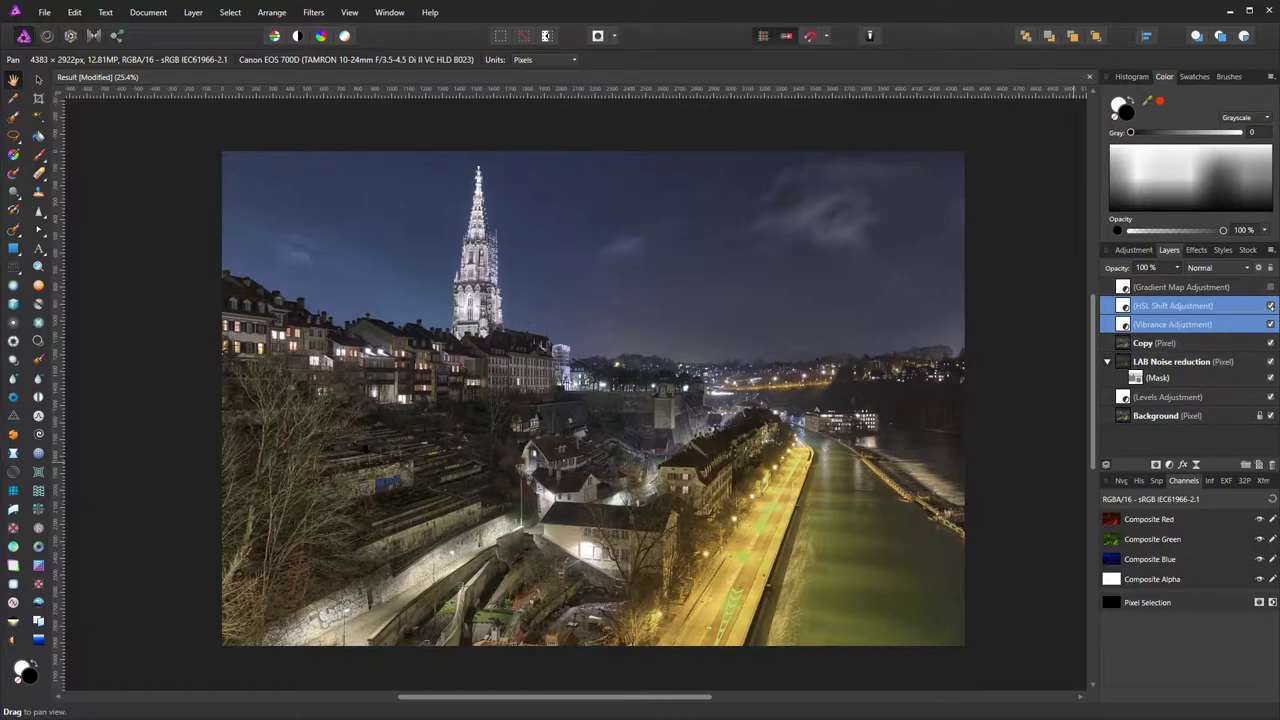
left_click(1270, 305)
left_click(1270, 305)
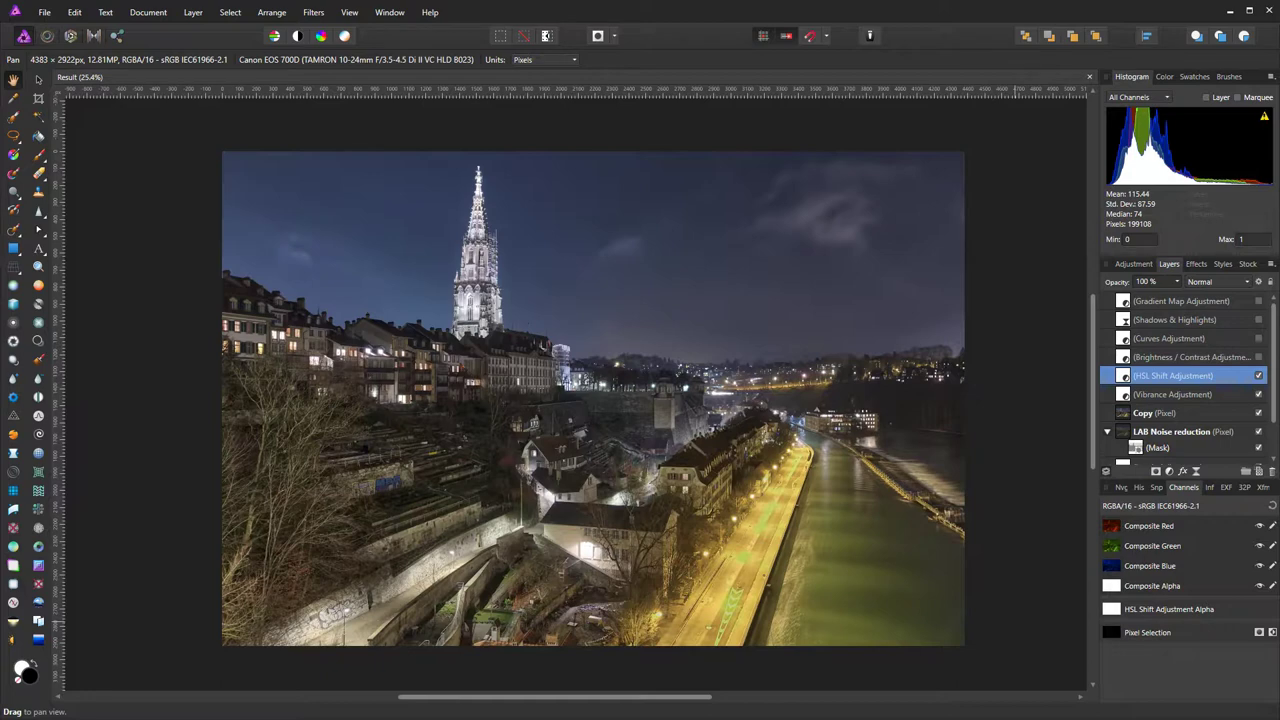
Turn on the Brightness / Contrast adjustment, inspect its settings, and compare the photo with and without it
left_click(1160, 360)
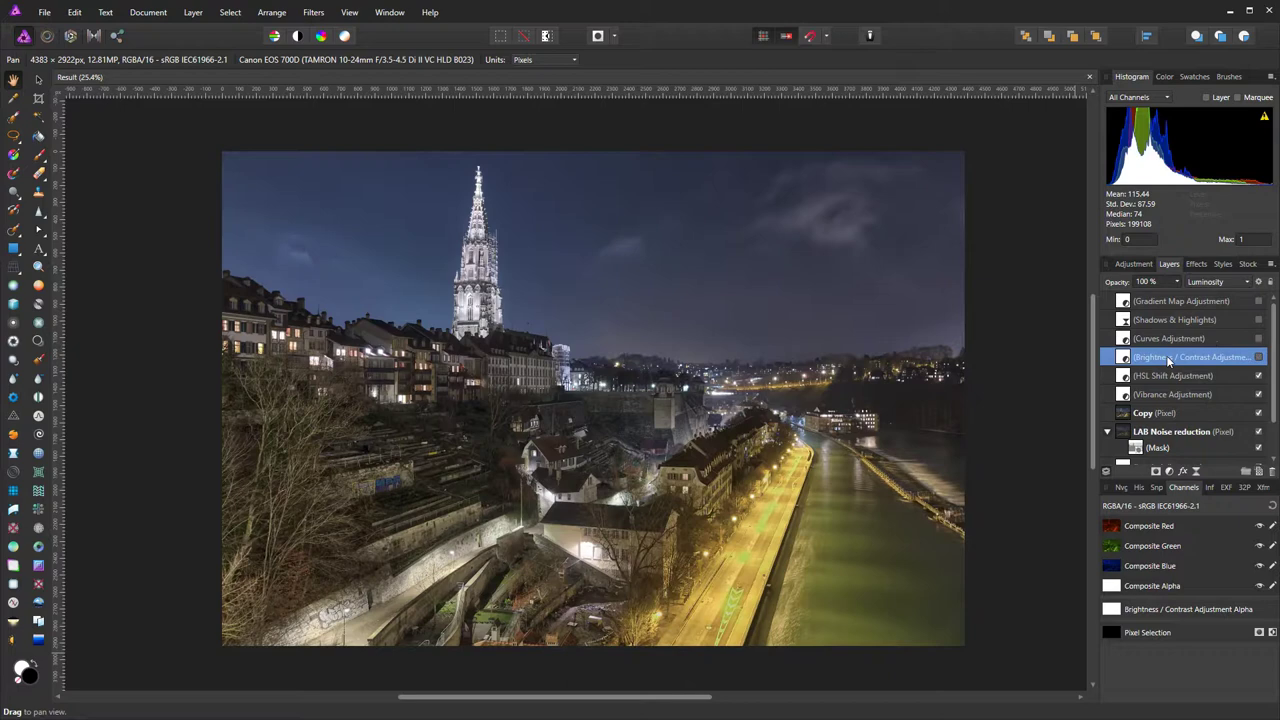
left_click(1259, 358)
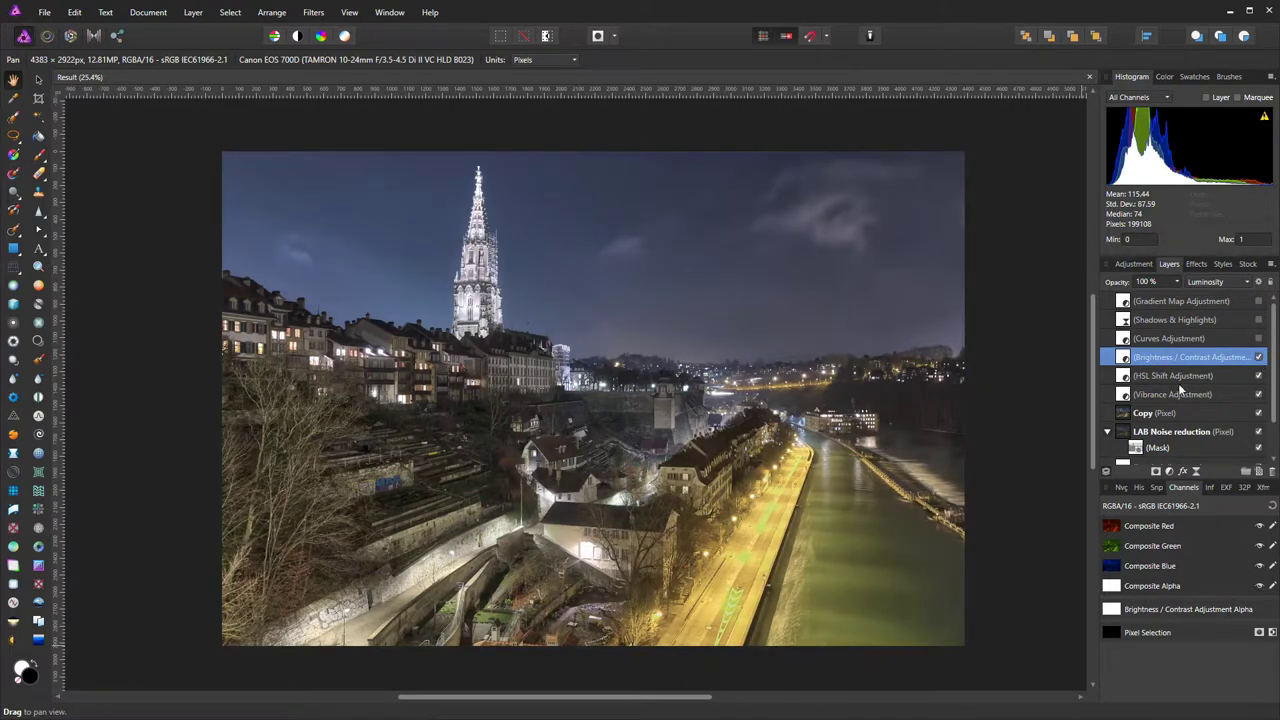
double_click(1122, 358)
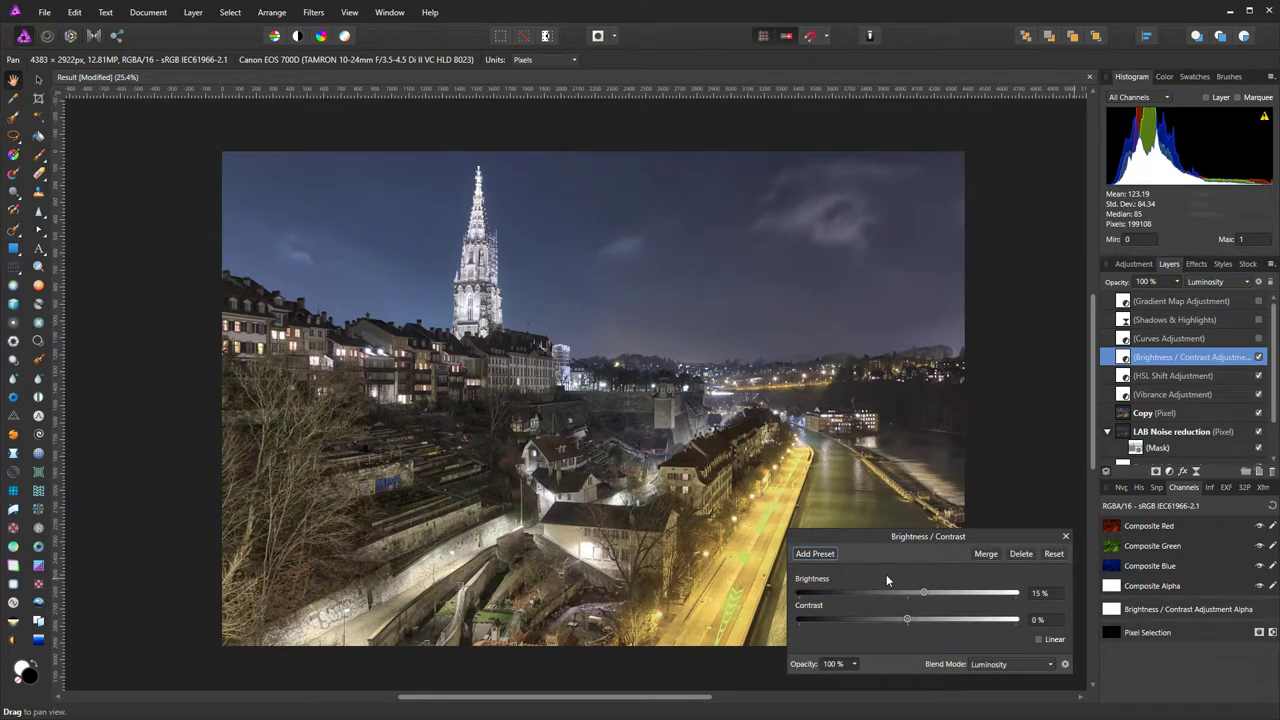
left_click(1065, 536)
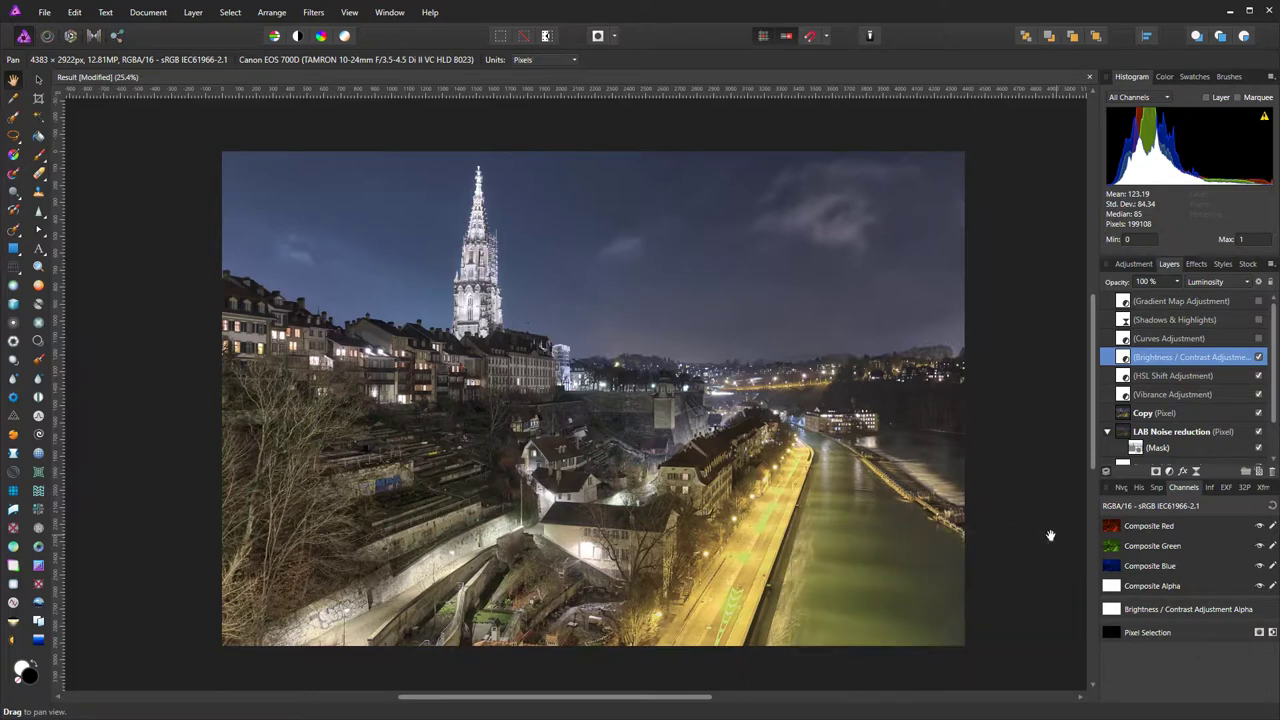
left_click(1259, 357)
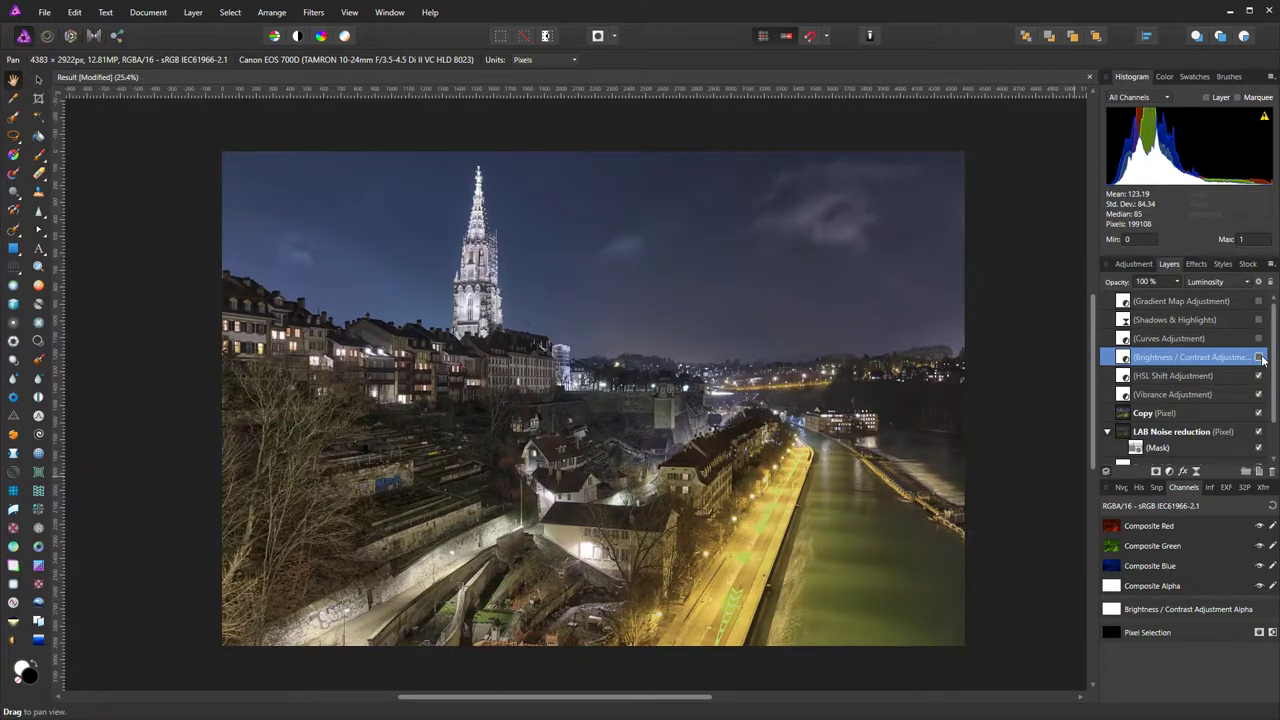
left_click(1259, 357)
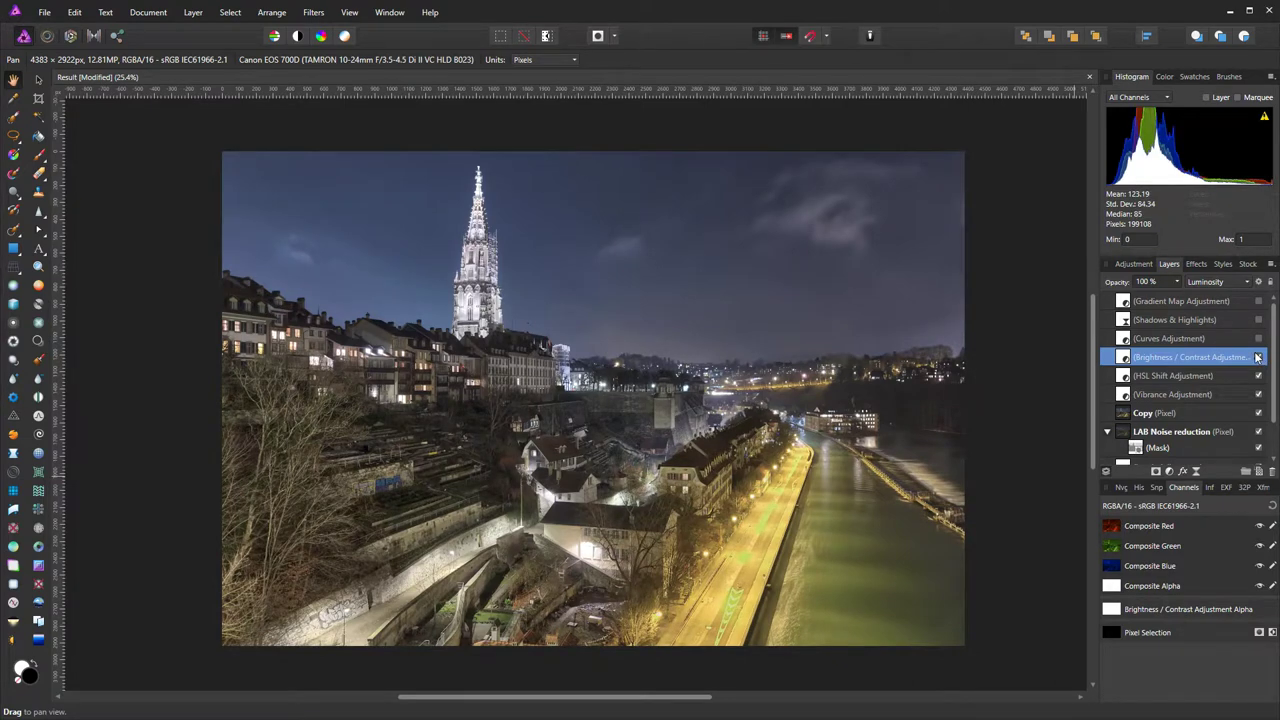
Inspect the curve of the Curves adjustment, turn the adjustment on, and compare the photo with and without it
left_click(1206, 341)
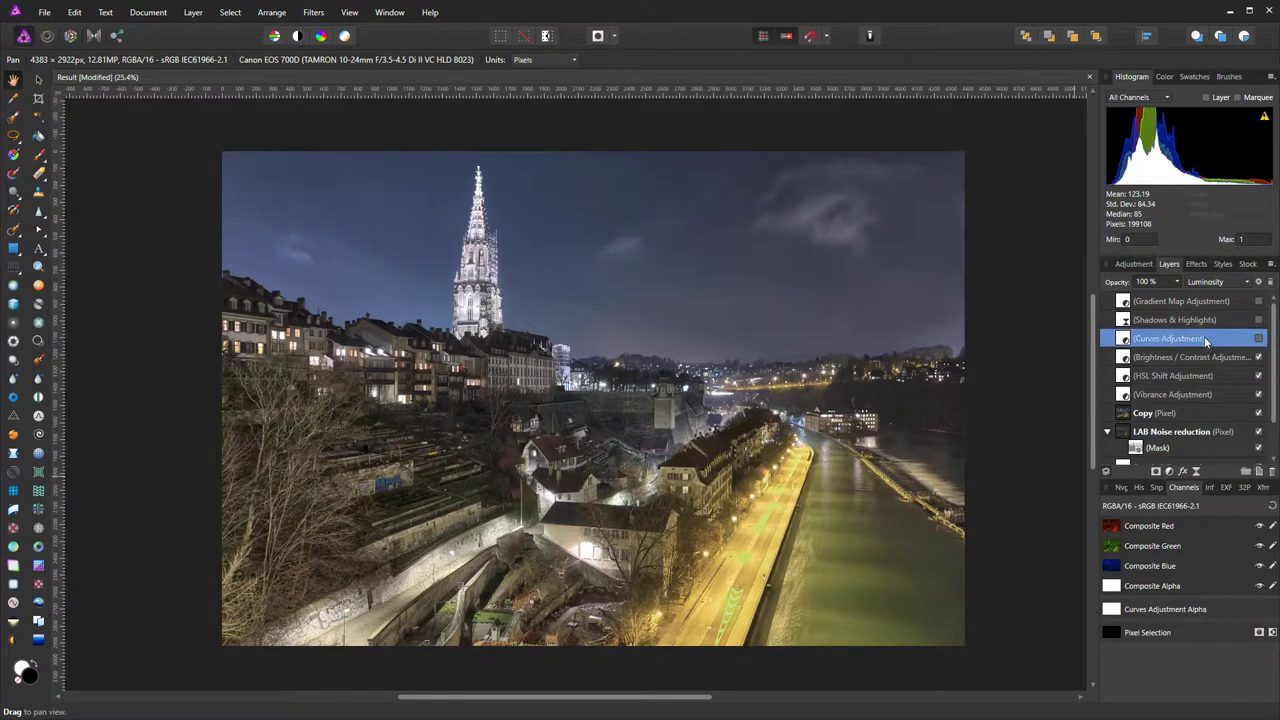
double_click(1124, 341)
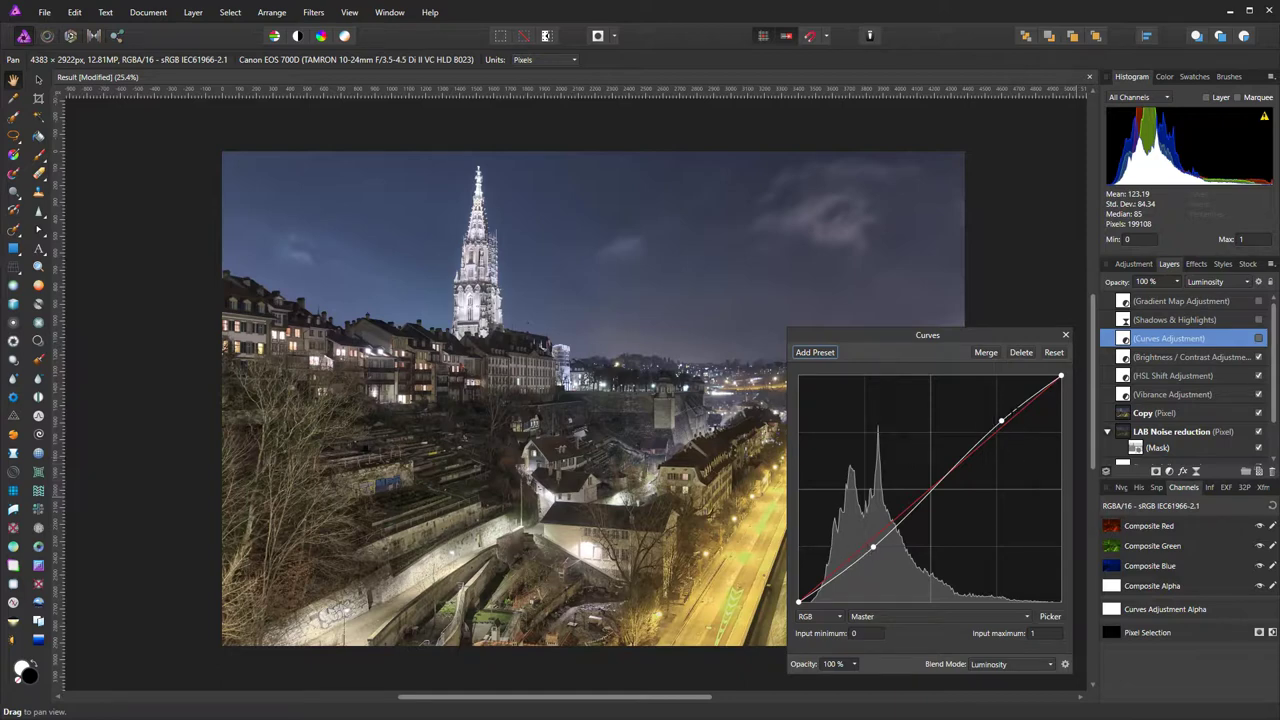
left_click(1065, 335)
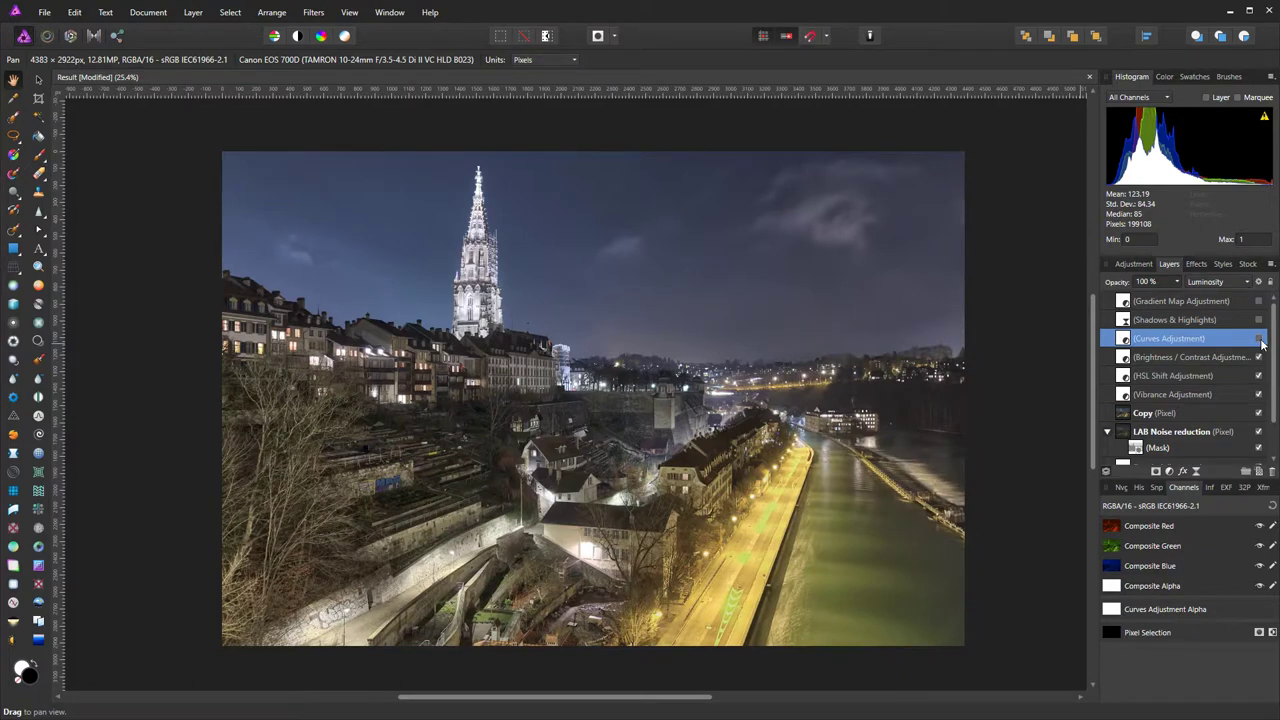
left_click(1258, 339)
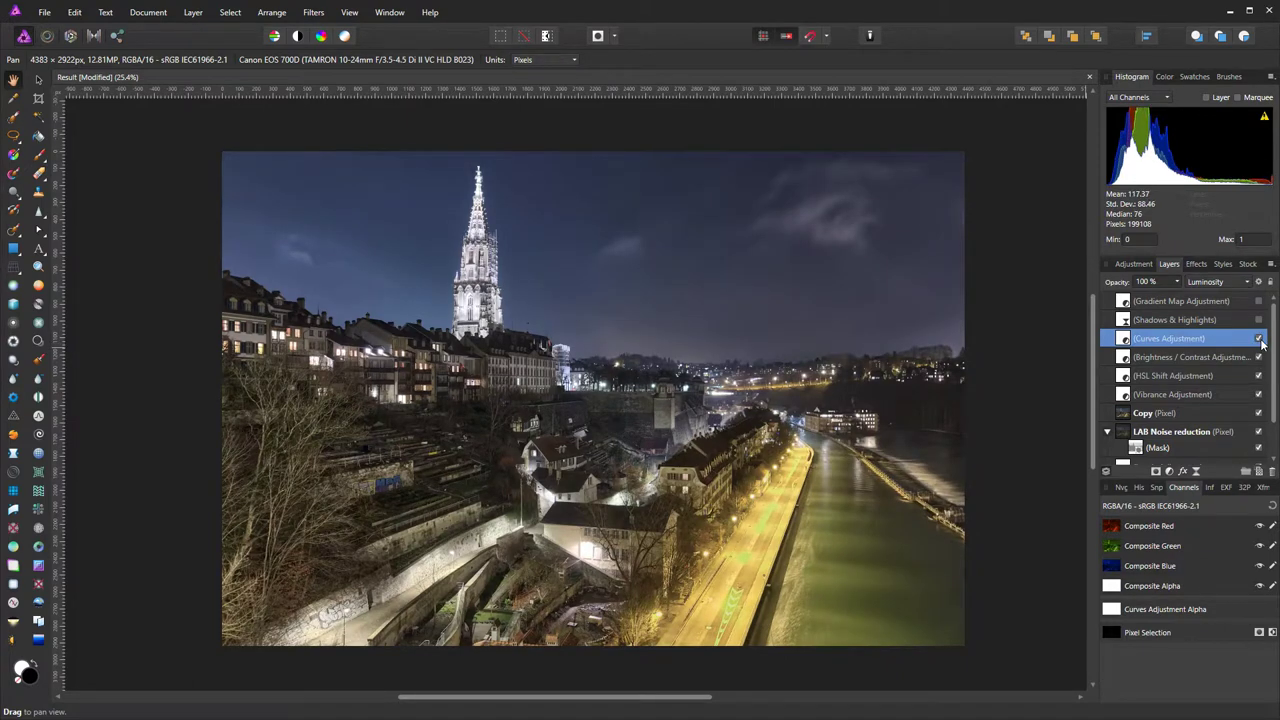
left_click(1259, 339)
left_click(1259, 339)
Turn on the Shadows & Highlights filter and inspect its strength, range and radius settings
left_click(1169, 322)
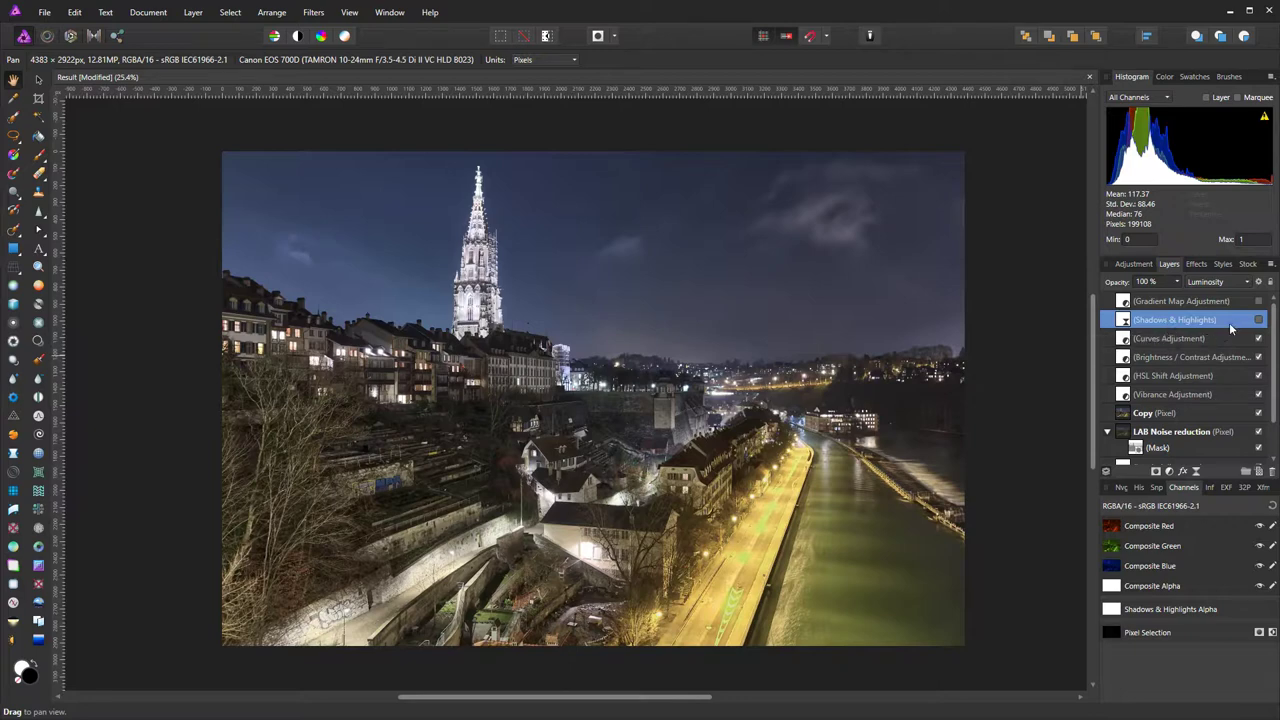
left_click(1259, 320)
double_click(1124, 320)
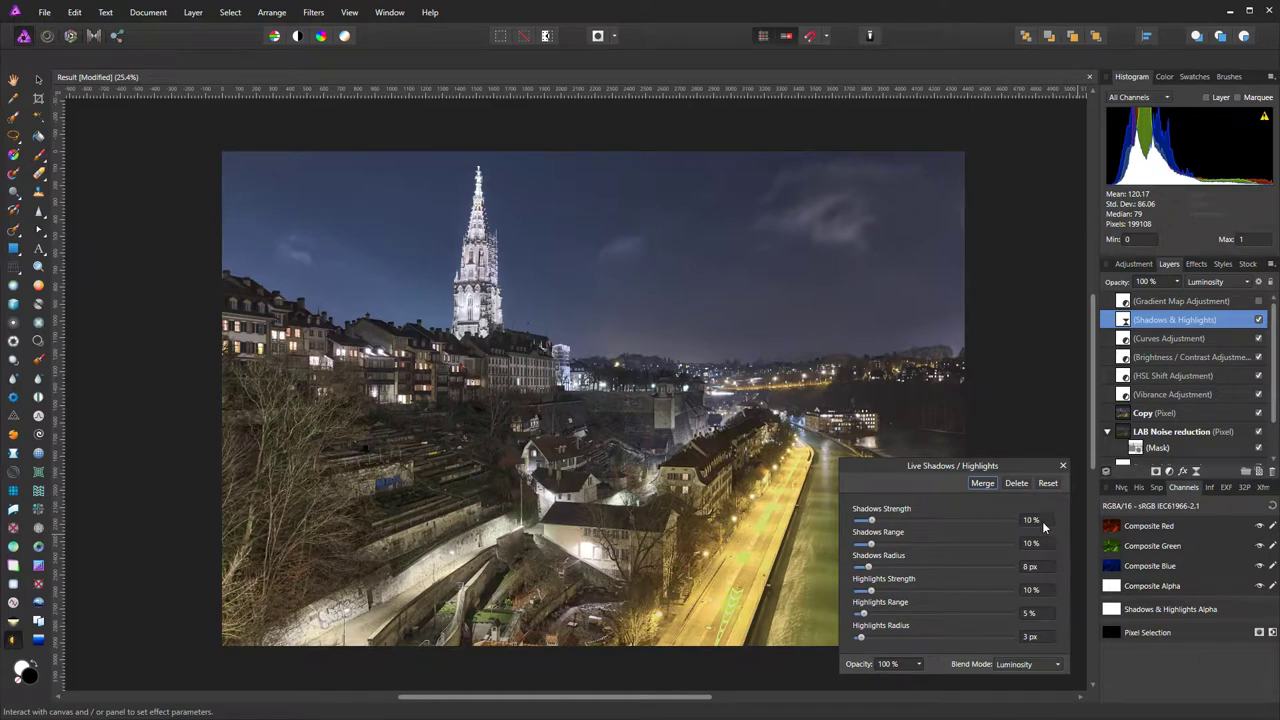
left_click(1063, 465)
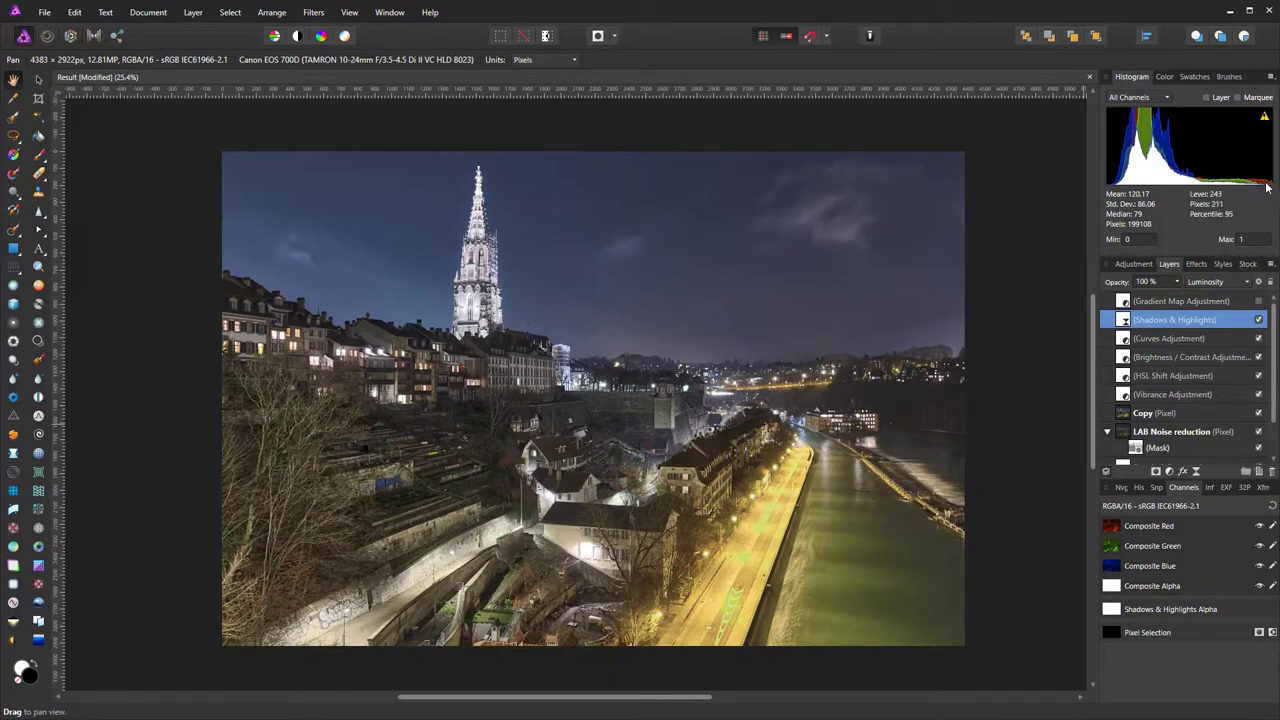
Compare the photo with the Shadows & Highlights, Curves and Brightness / Contrast layers hidden and shown together
mouse_move(1274, 186)
left_click(1153, 355, "shift")
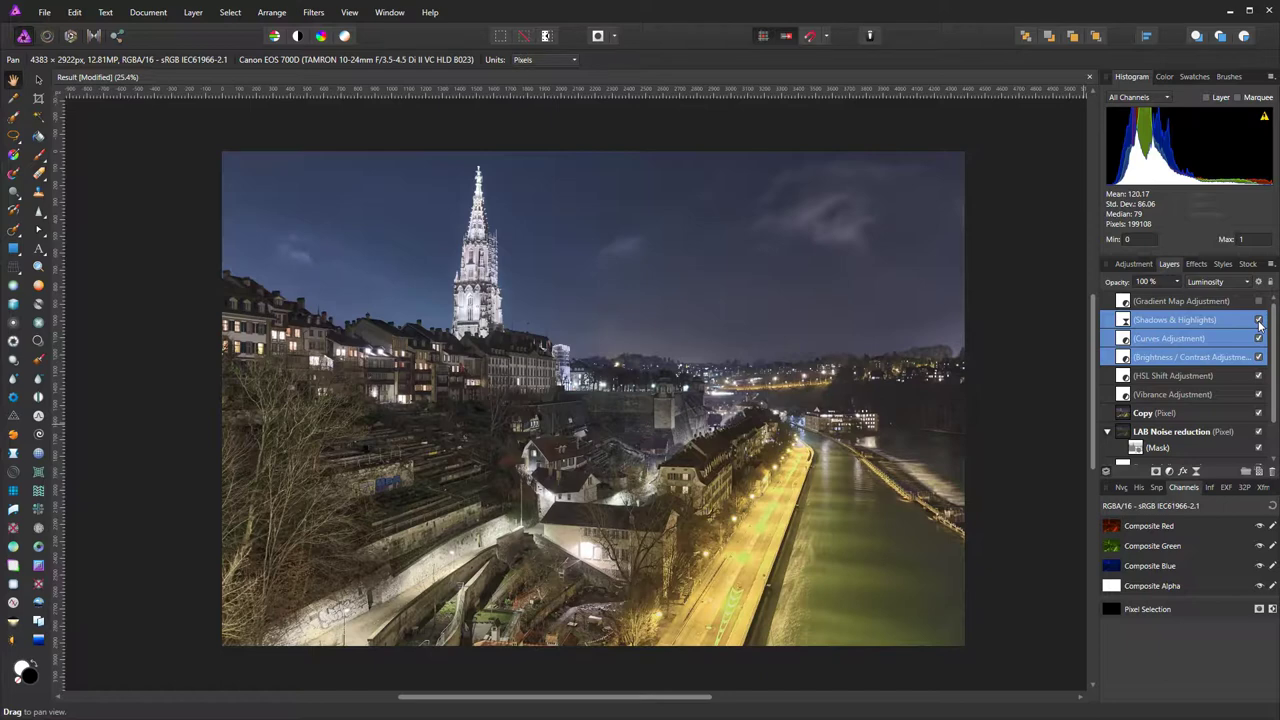
left_click(1258, 320)
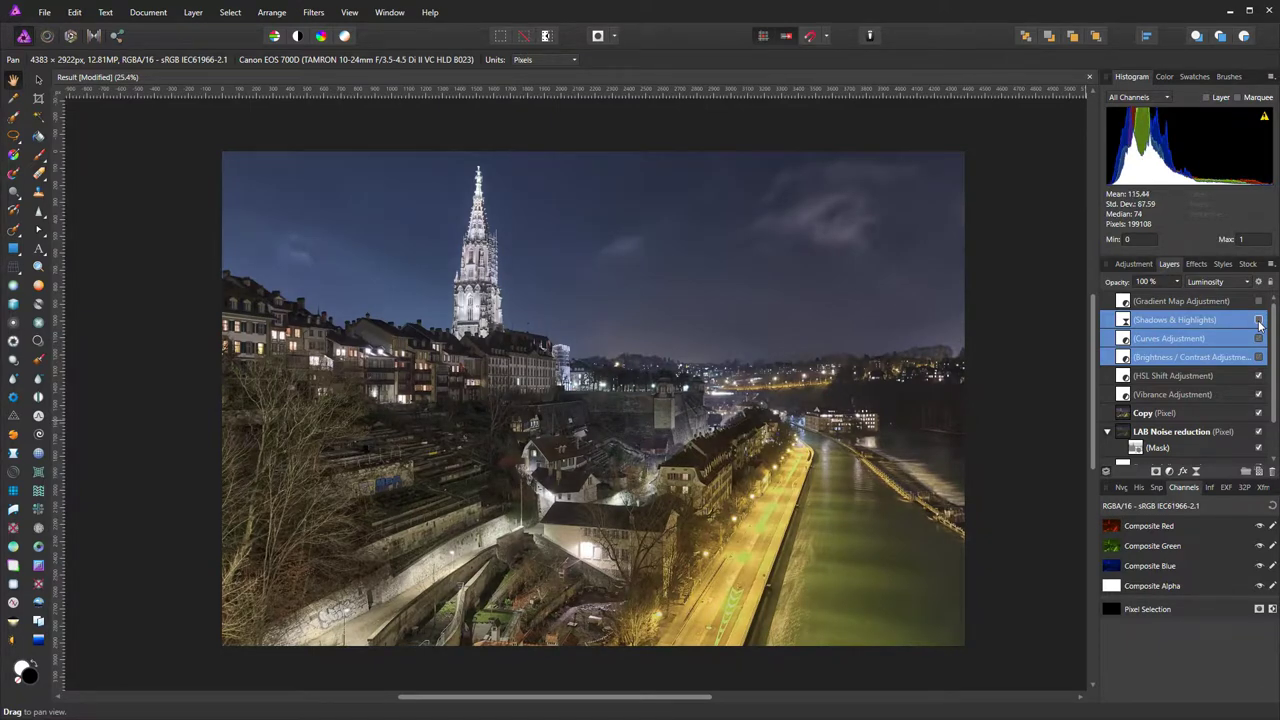
left_click(1258, 320)
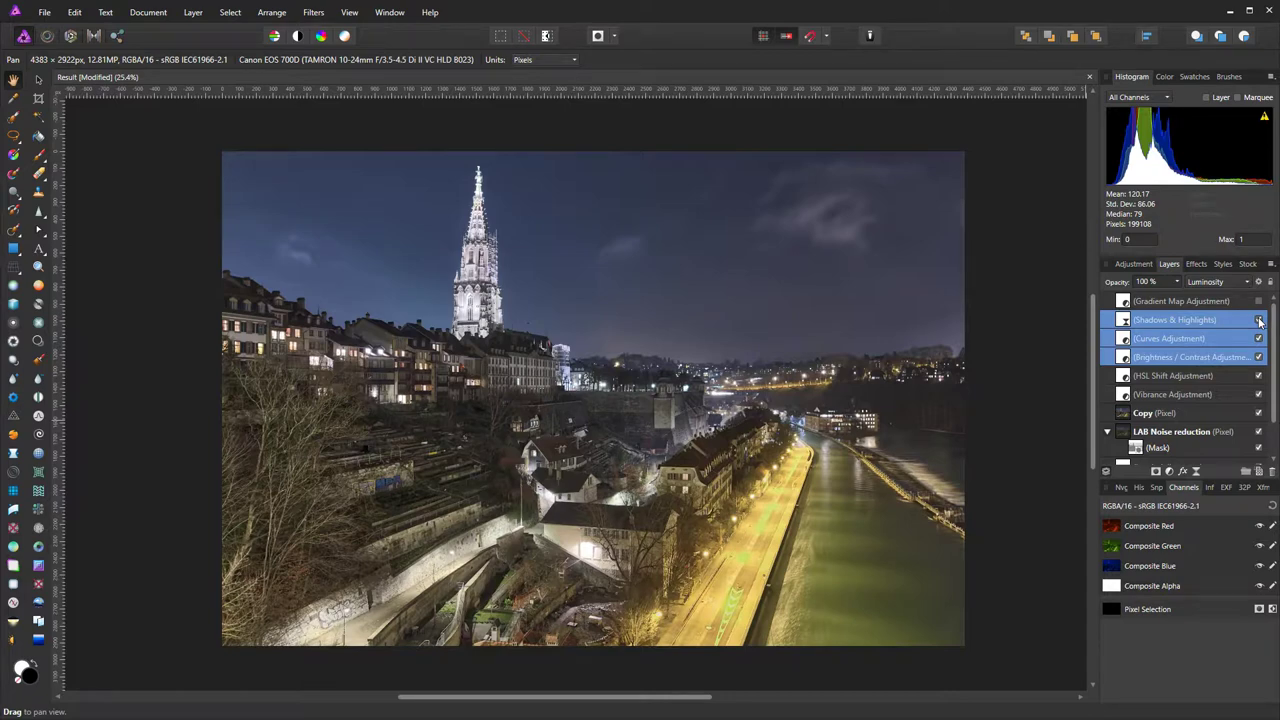
Check the blend mode and settings of the Shadows & Highlights filter again
left_click(1127, 321)
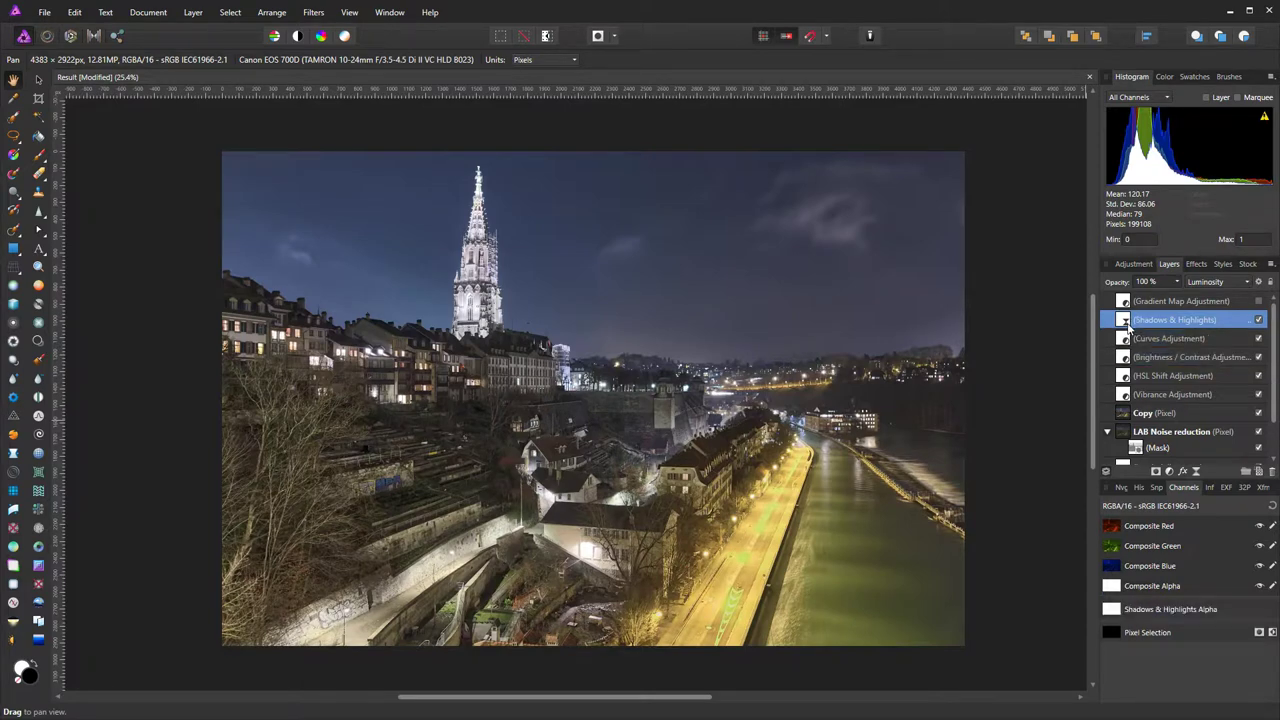
double_click(1127, 325)
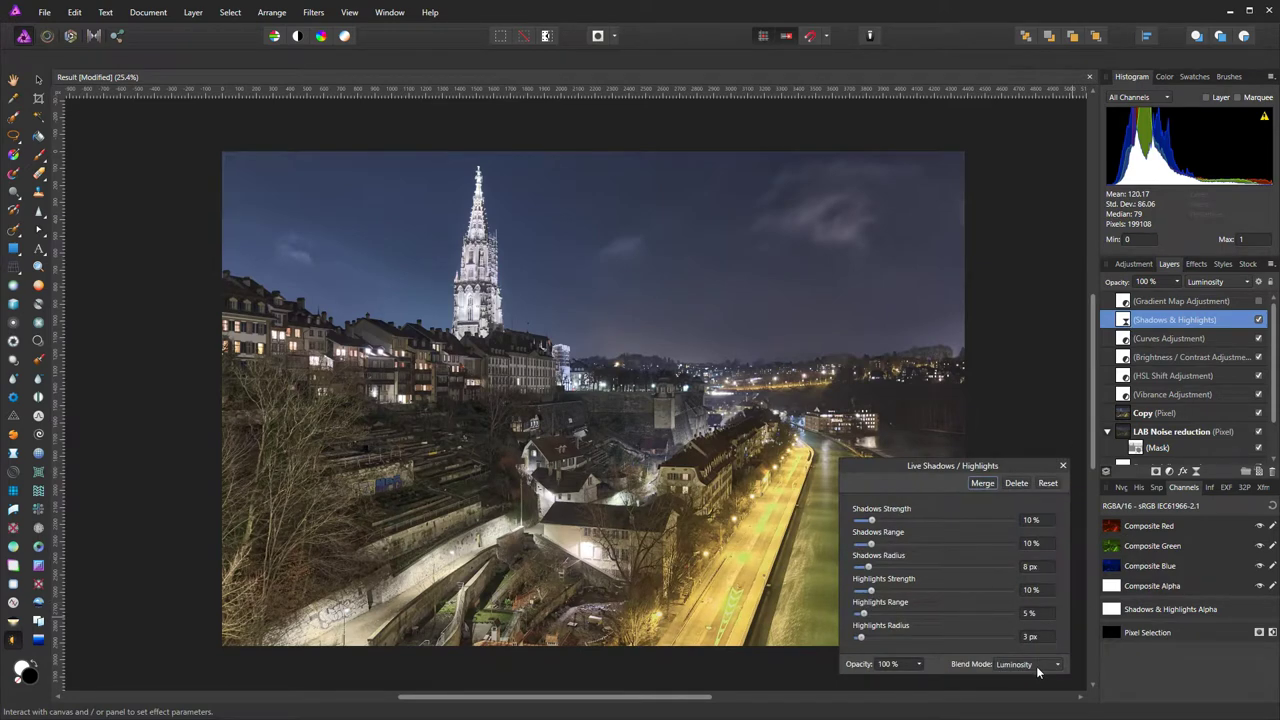
key("space")
left_click(1060, 463)
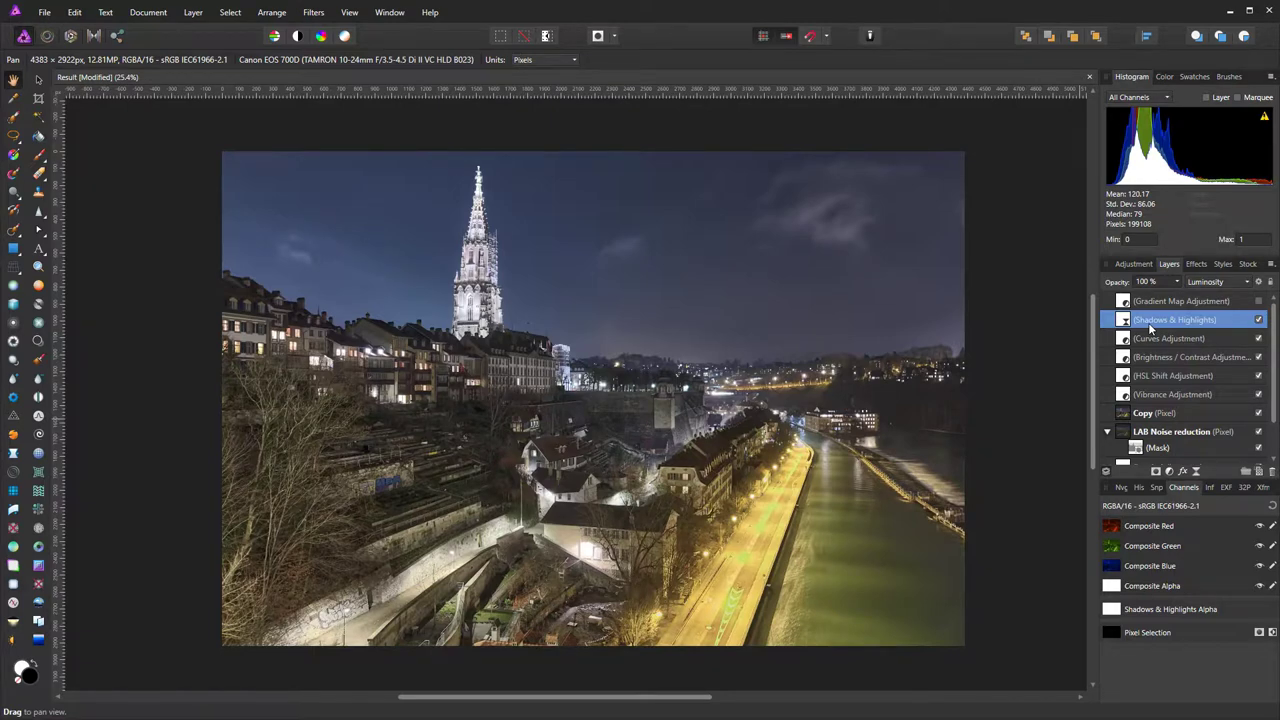
Show the Gradient Map temporarily to compare the tonal zones with the Shadows & Highlights, Curves and Brightness / Contrast layers hidden and shown
left_click(1177, 303)
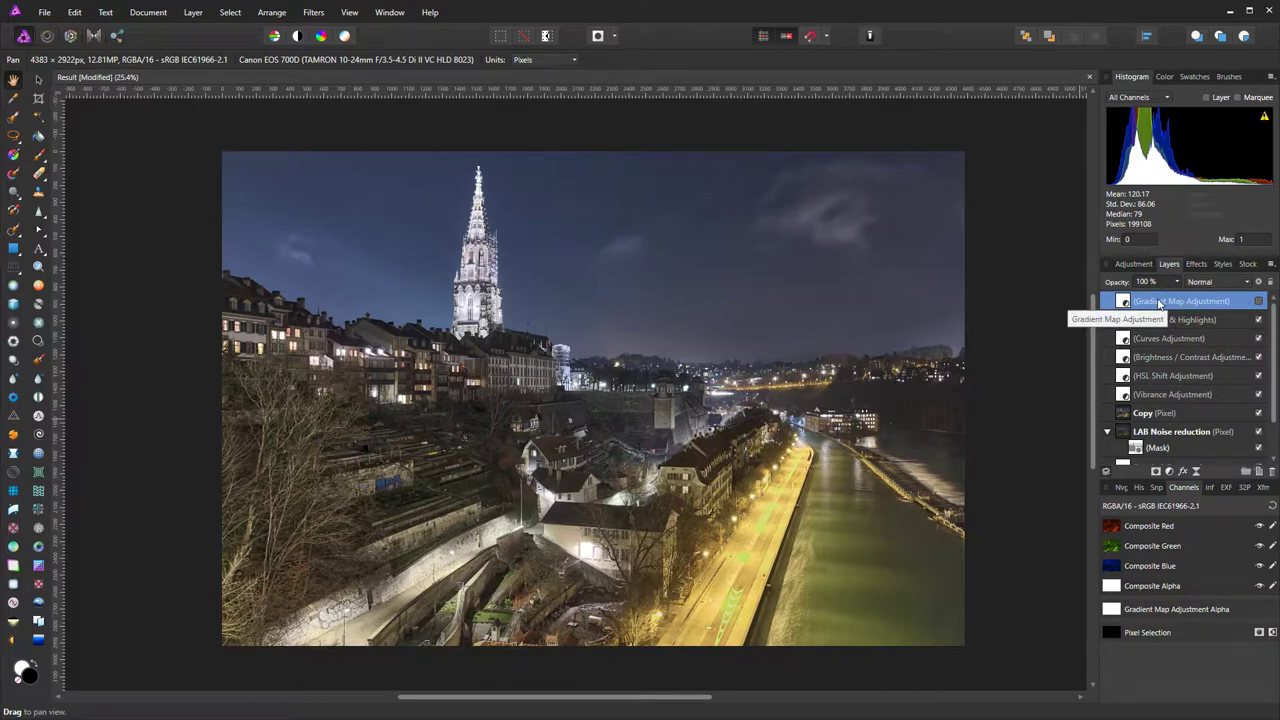
left_click(1259, 302)
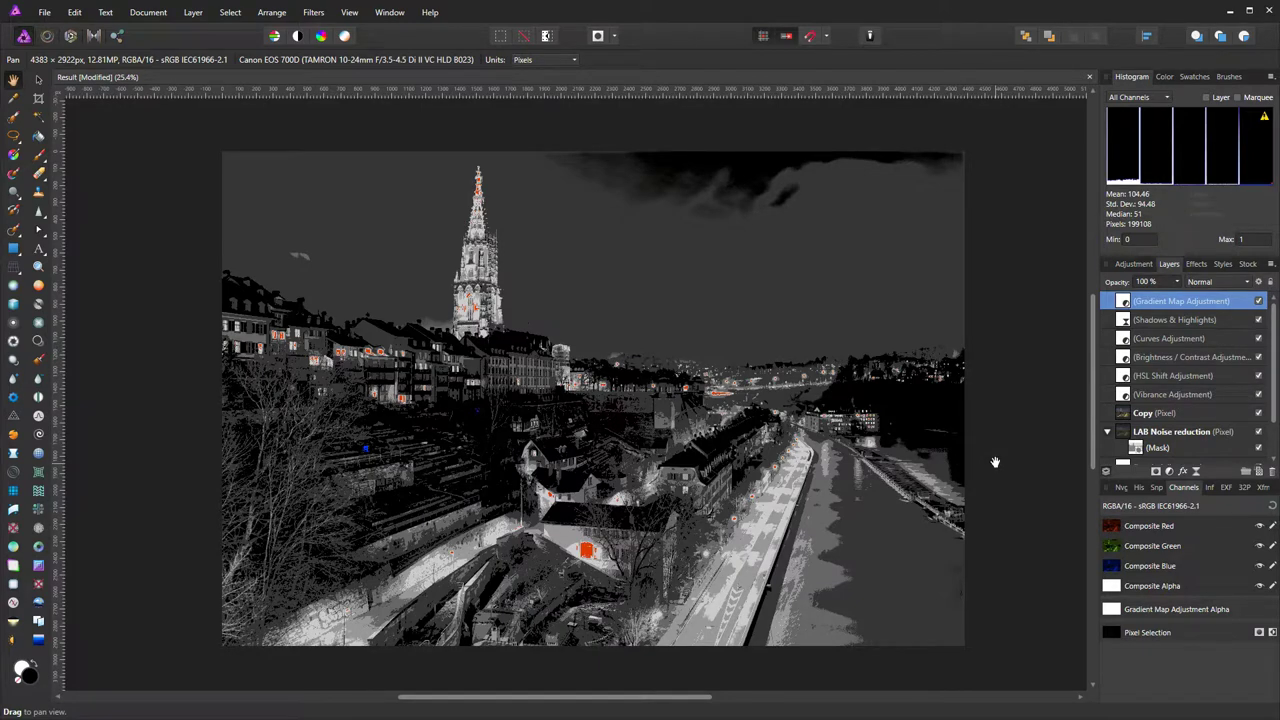
left_click(1180, 321)
left_click(1164, 360, "shift")
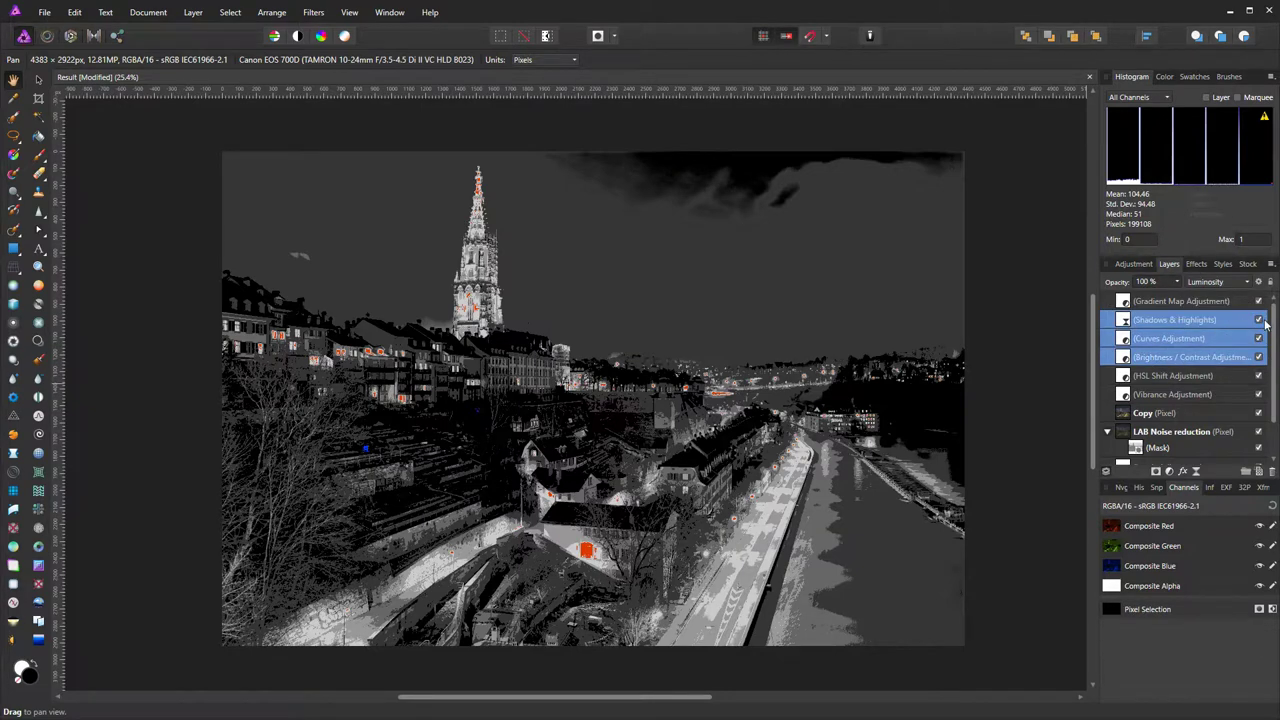
left_click(1259, 320)
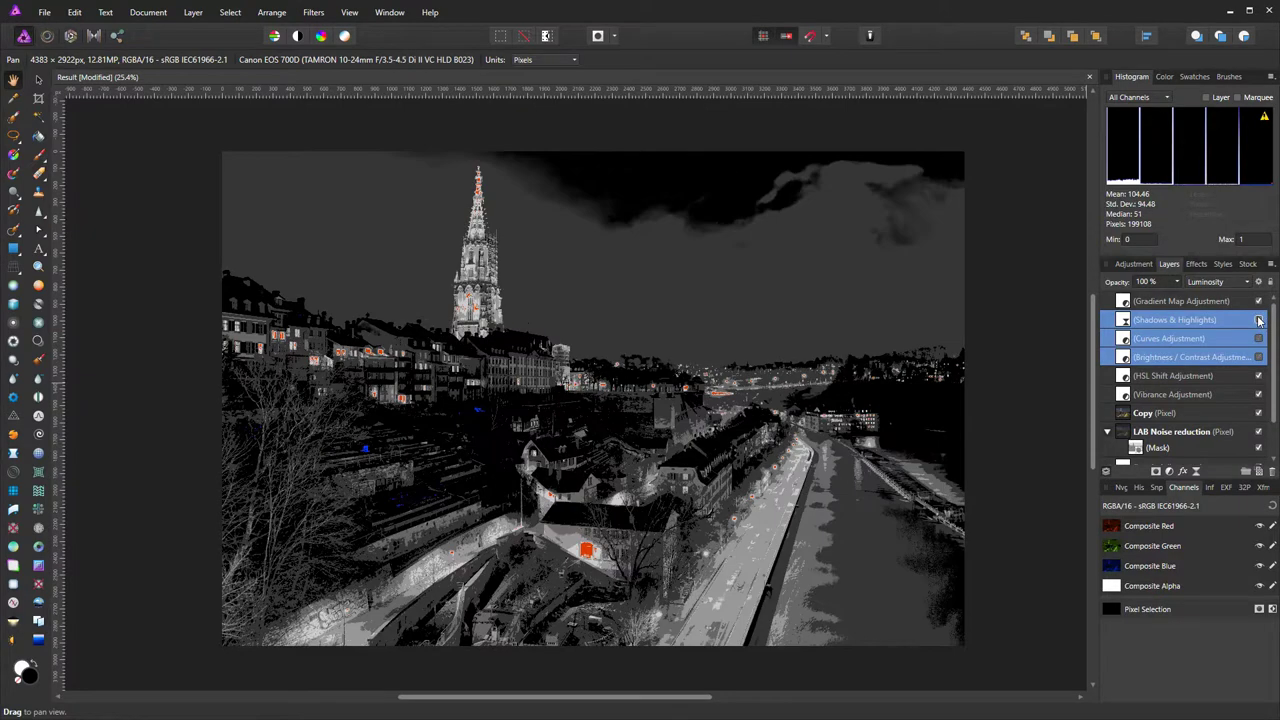
left_click(1259, 320)
left_click(1259, 320)
left_click(1259, 320)
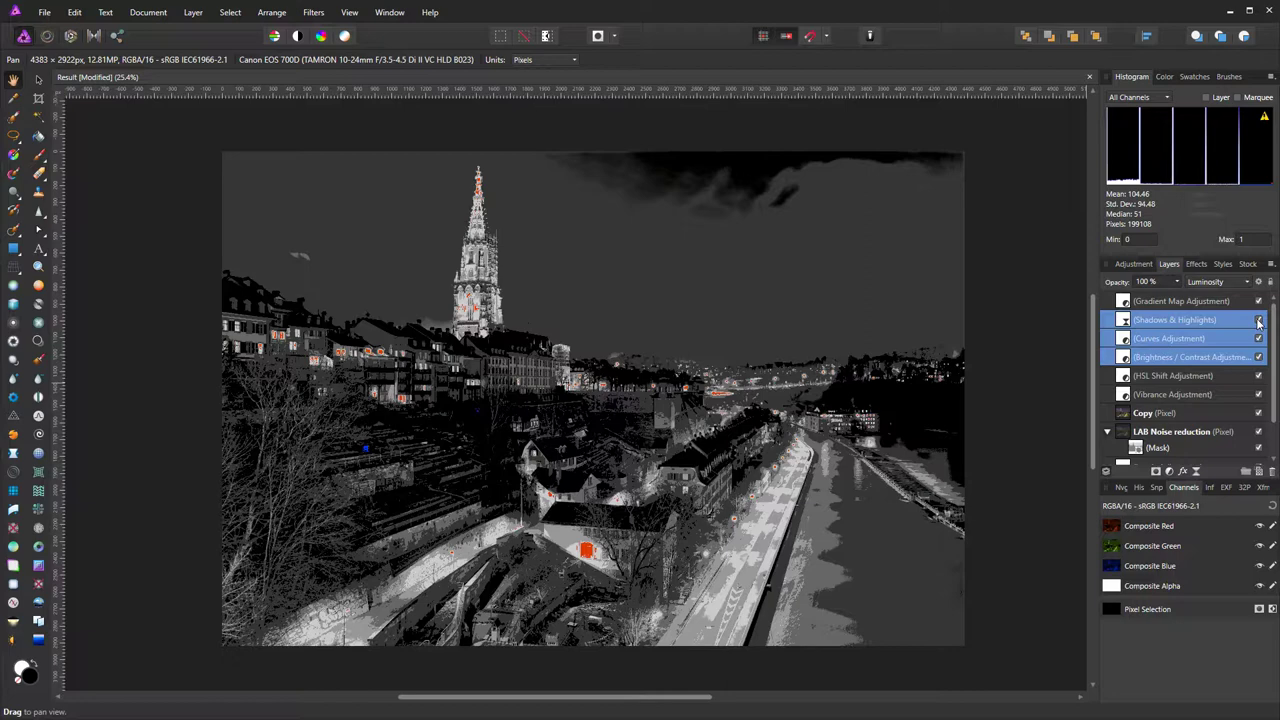
left_click(1259, 303)
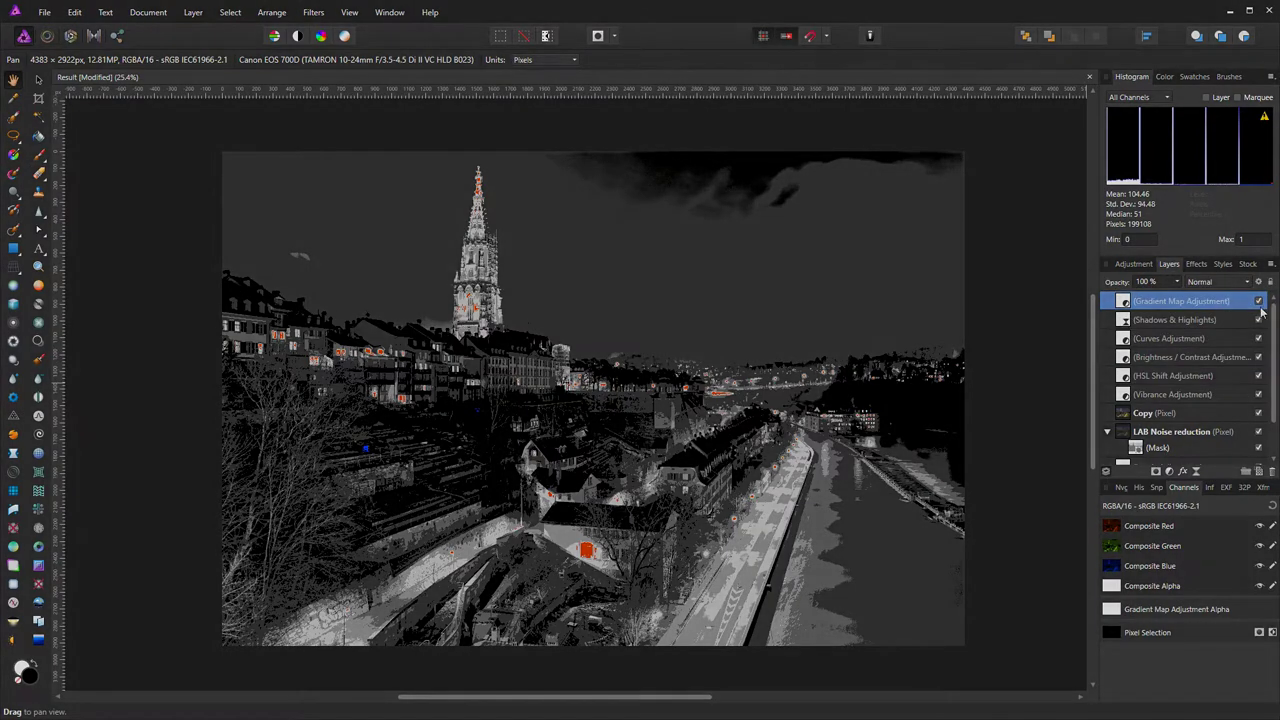
left_click(1259, 301)
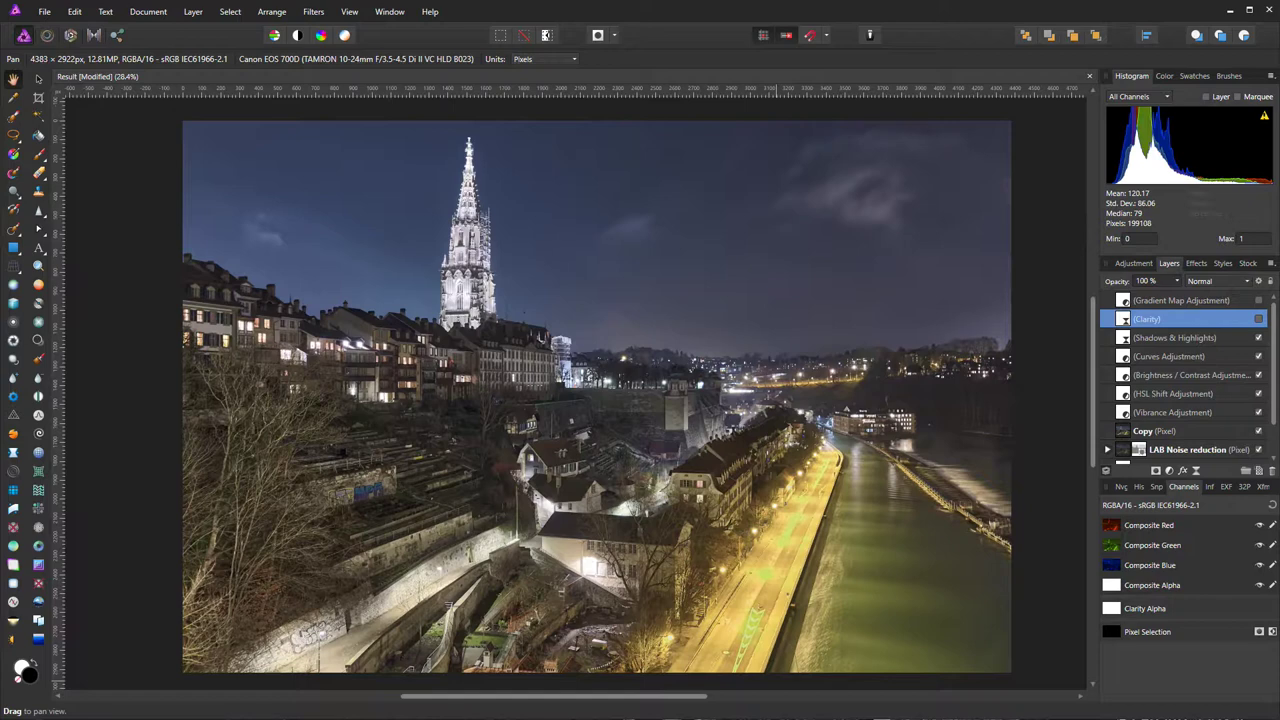
Turn on the Clarity filter and compare its effect on the row of houses beside the lit road in close-up
left_click(1259, 319)
scroll(720, 528, "up", 5)
scroll(734, 470, "up", 1)
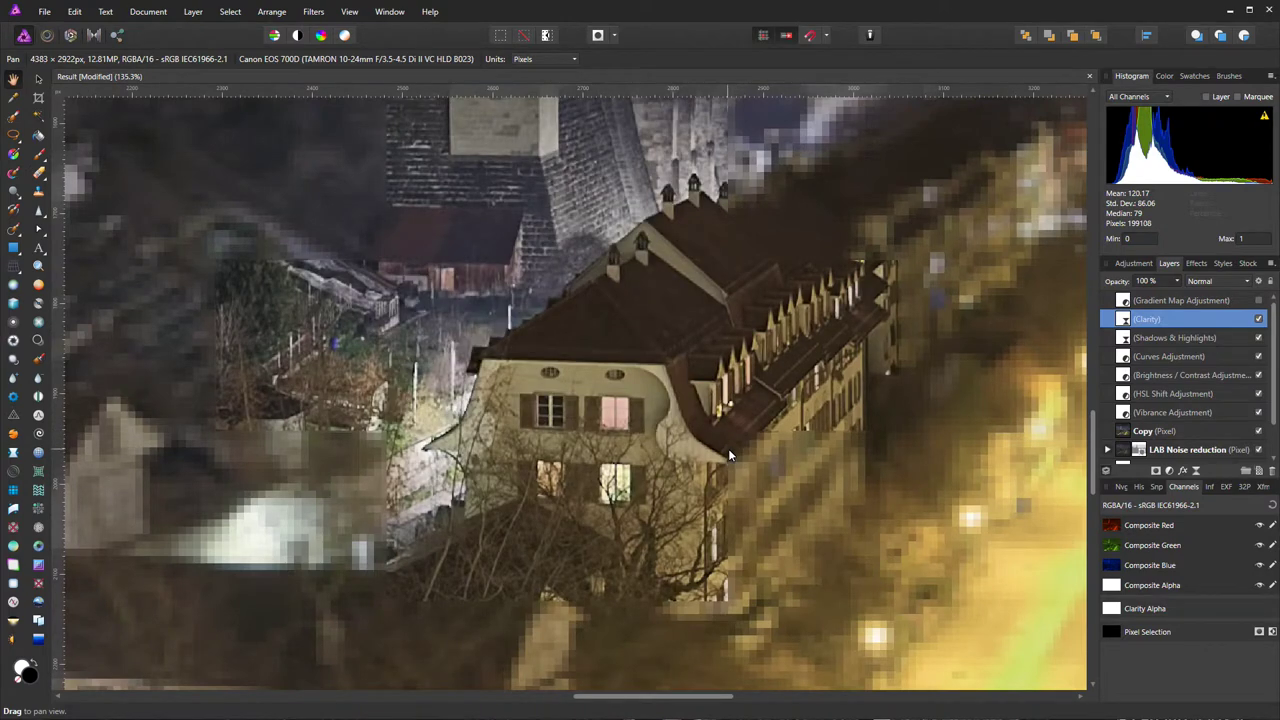
left_click(1259, 320)
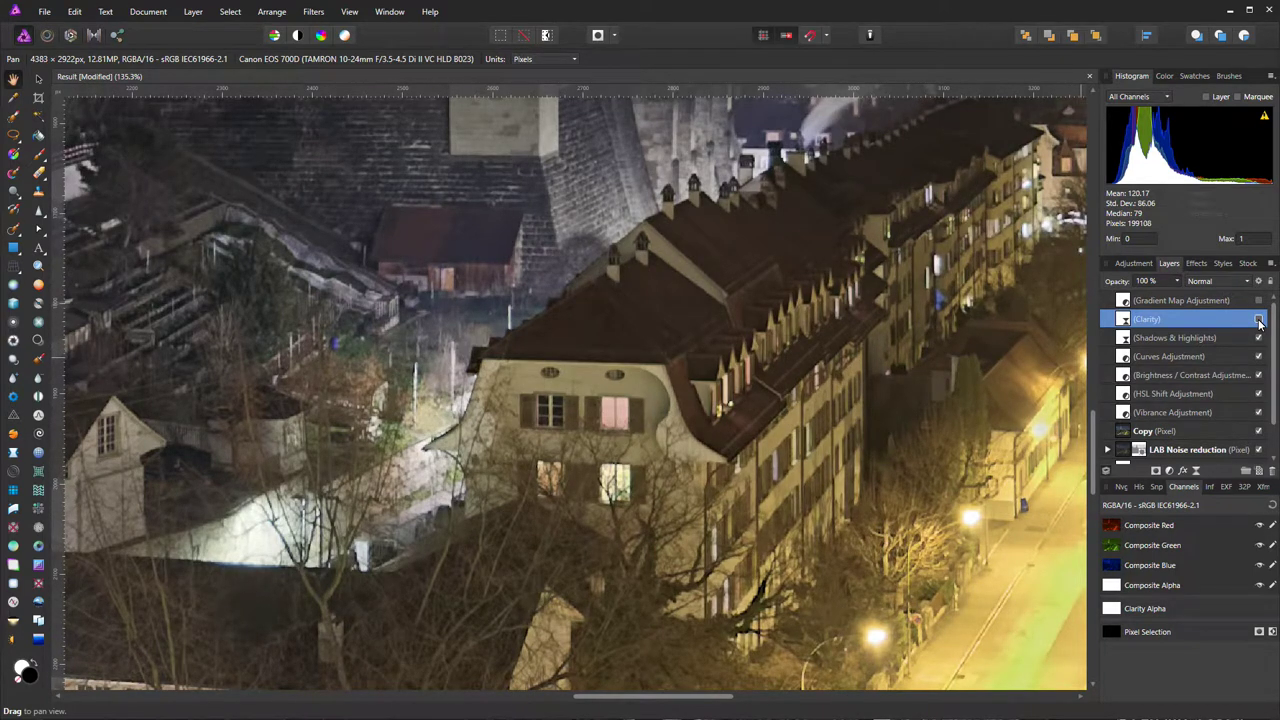
left_click(1259, 320)
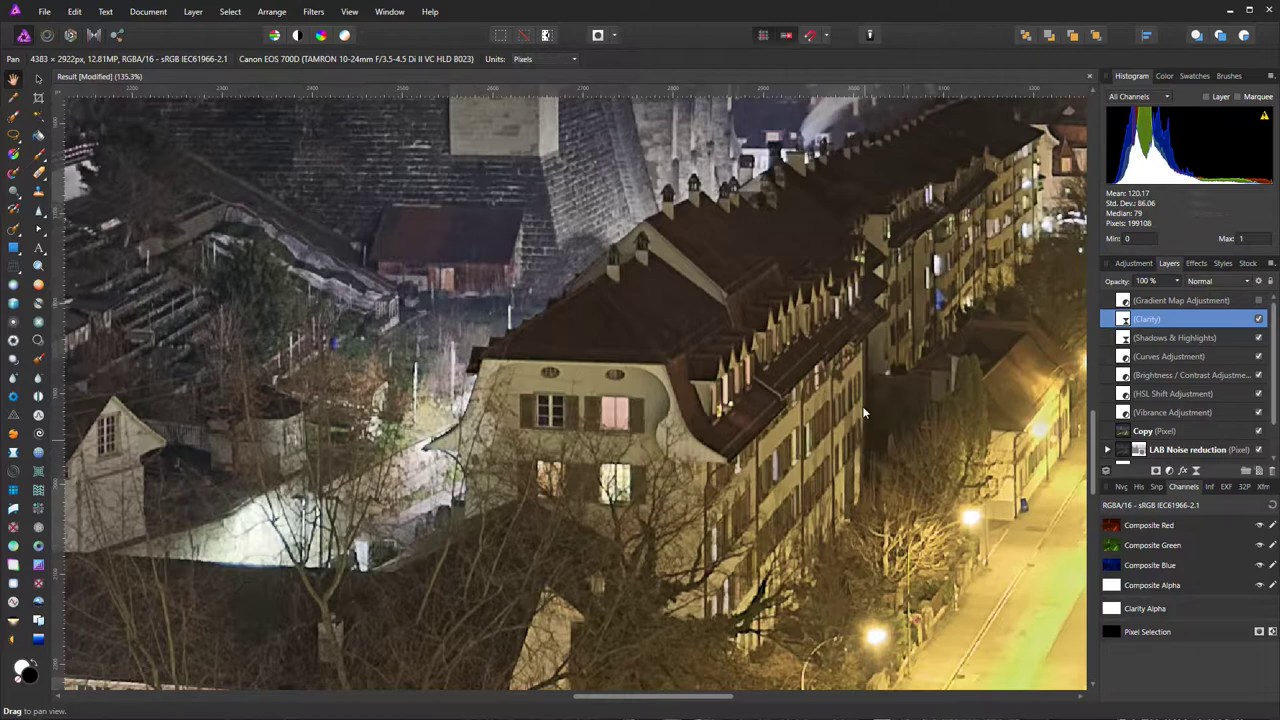
scroll(848, 425, "down", 10)
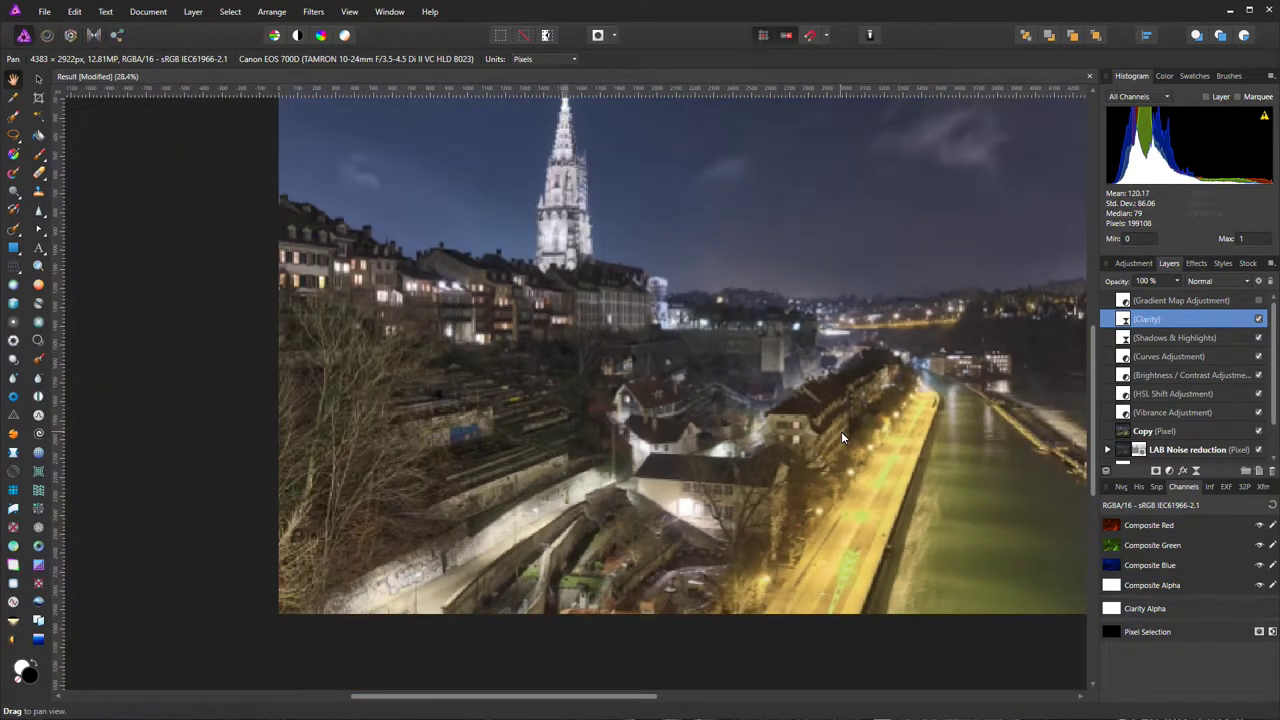
scroll(841, 431, "down", 1)
left_click_drag(948, 404, 836, 449)
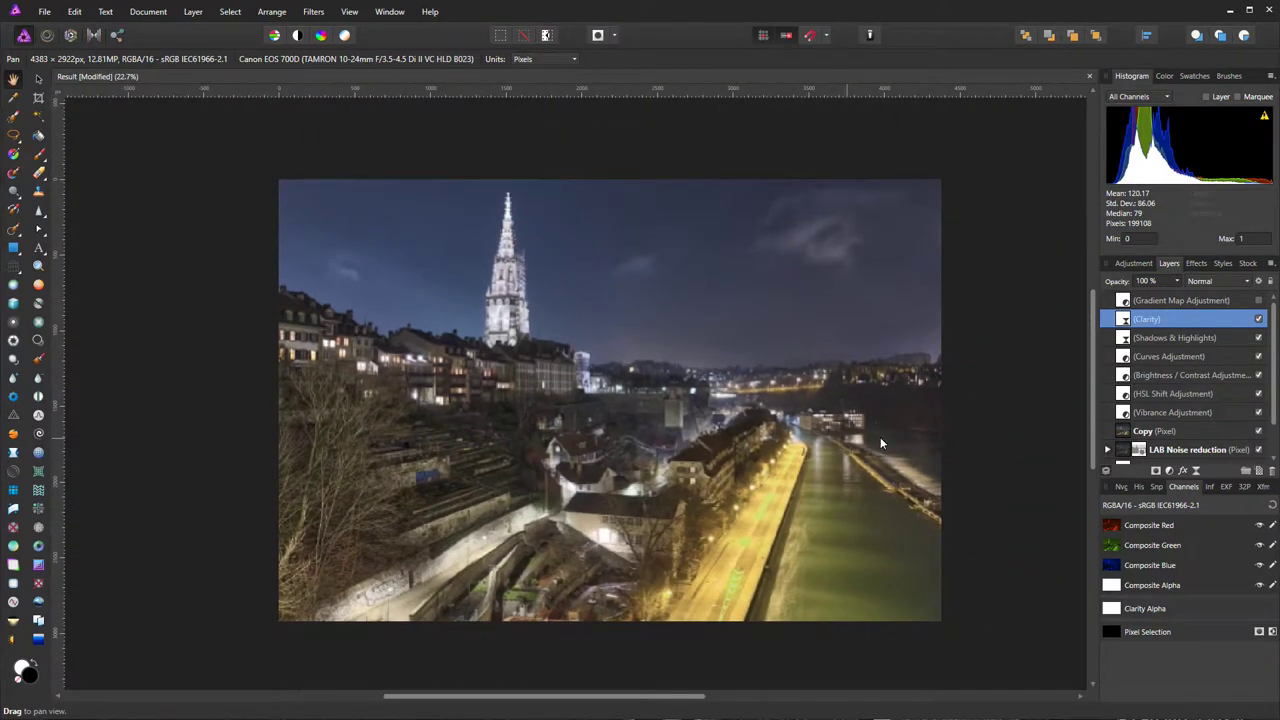
Inspect the Clarity filter's radius setting and open its blend options
double_click(1122, 323)
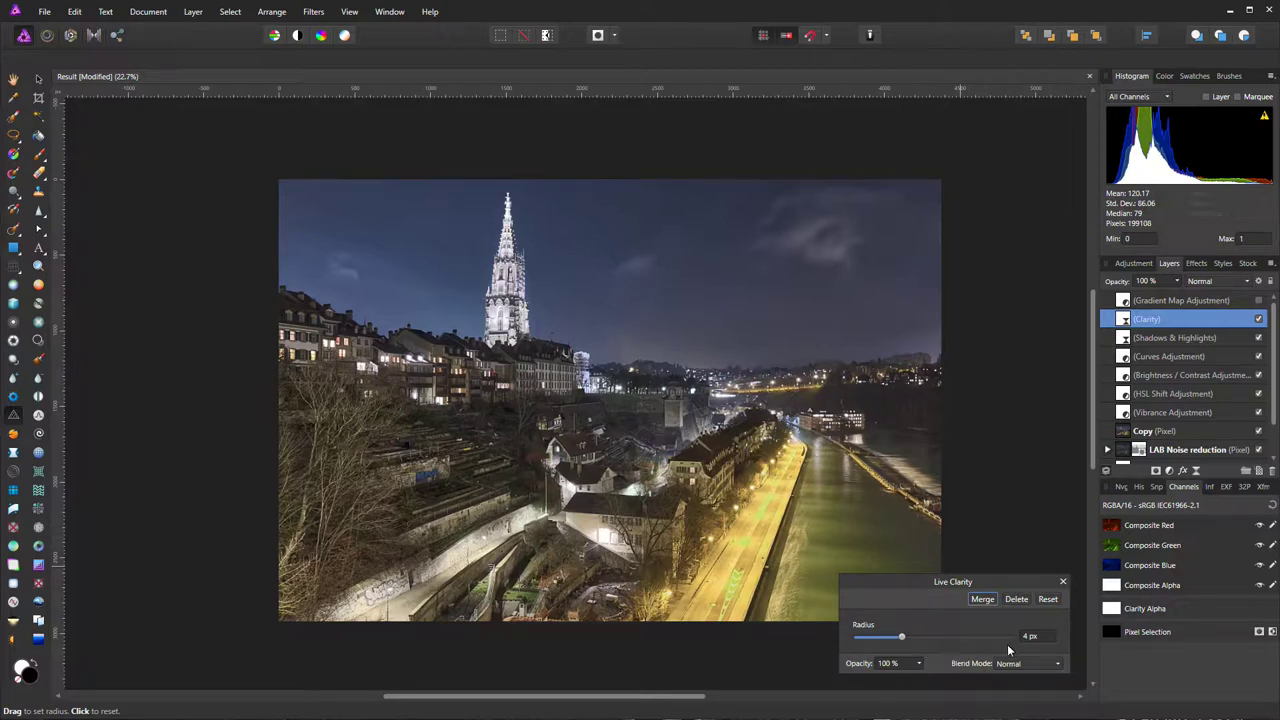
left_click(1063, 581)
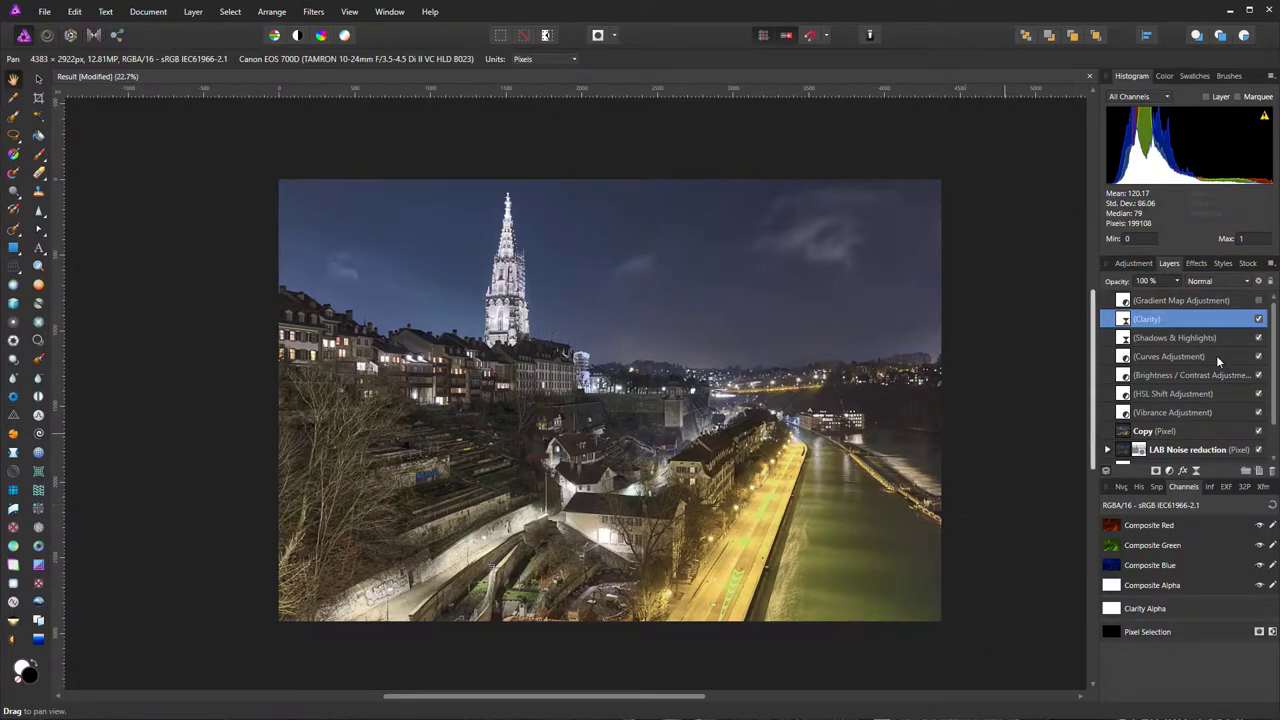
left_click(1259, 281)
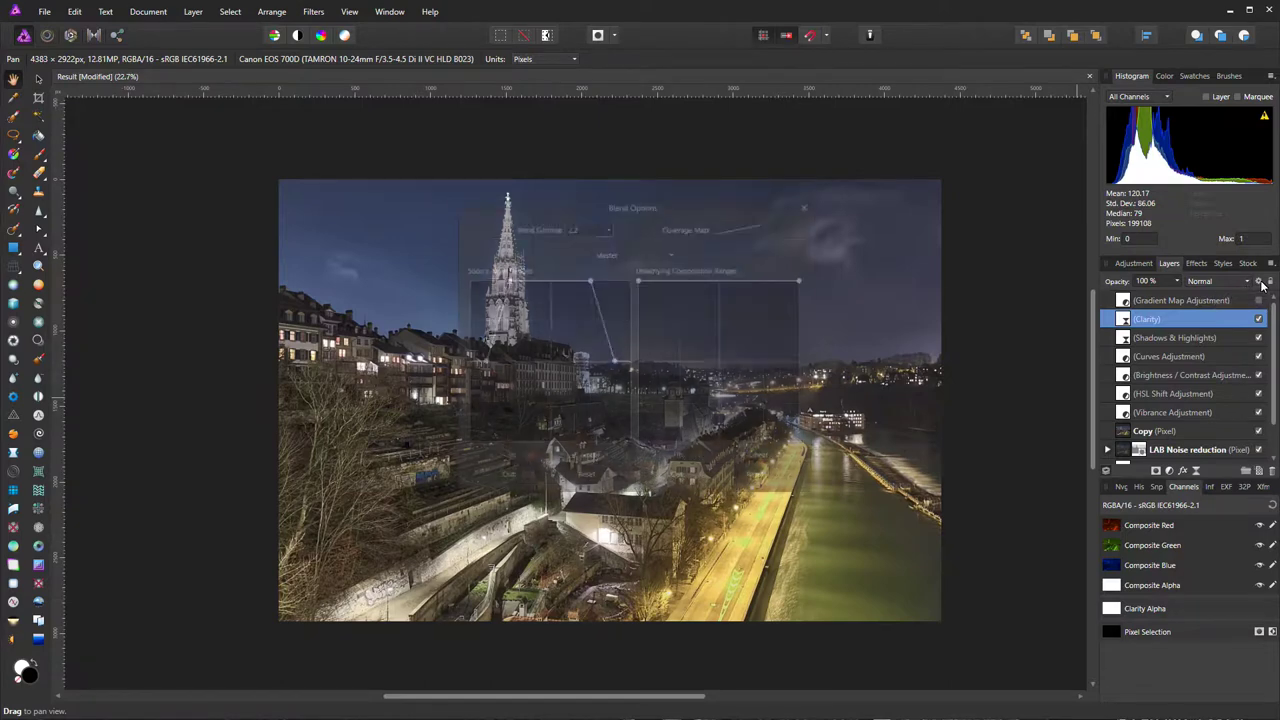
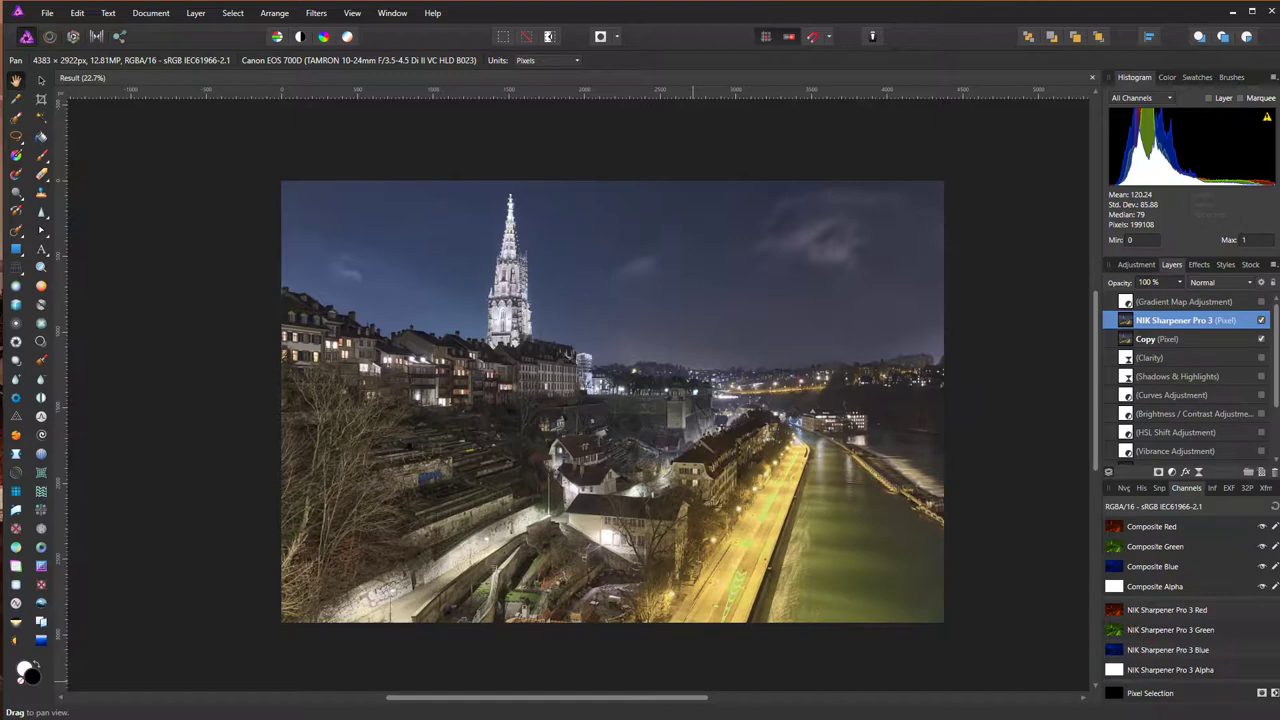
Select the NIK Sharpener Pro 3 layer and launch the Nik Collection filter Sharpener Pro 3: (2) Output Sharpener on it
left_click(1200, 339)
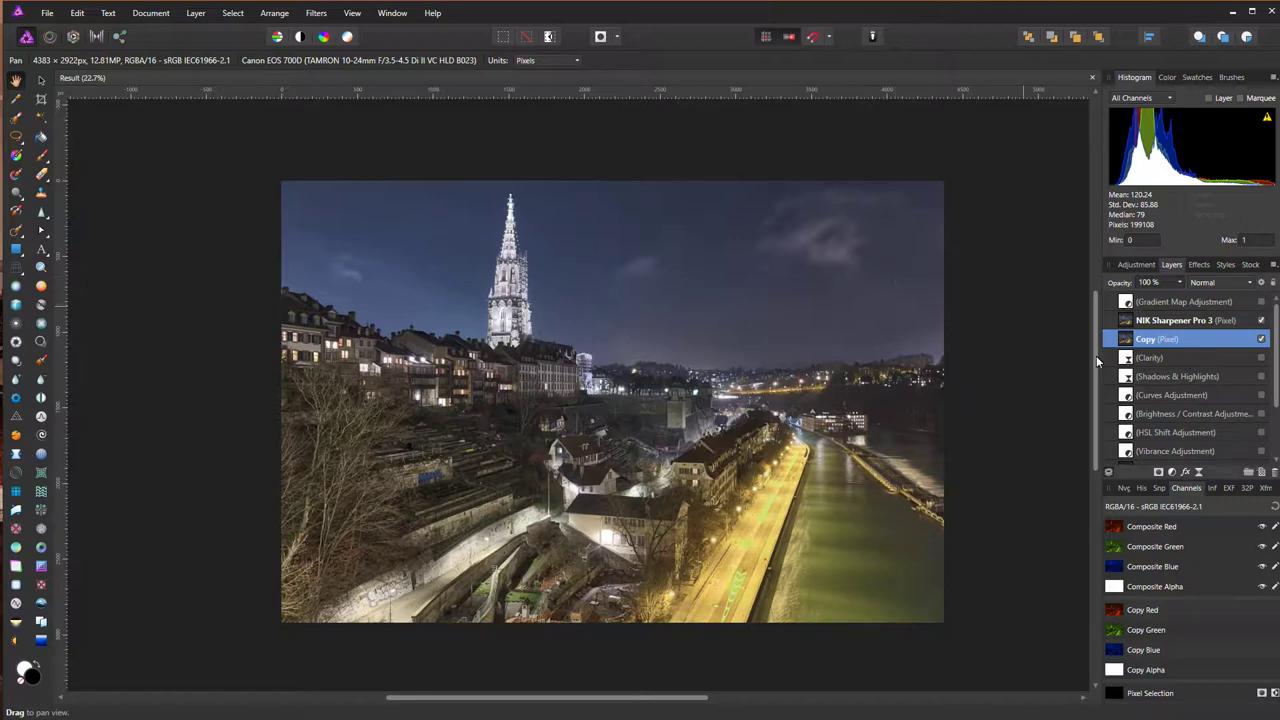
left_click(1144, 322)
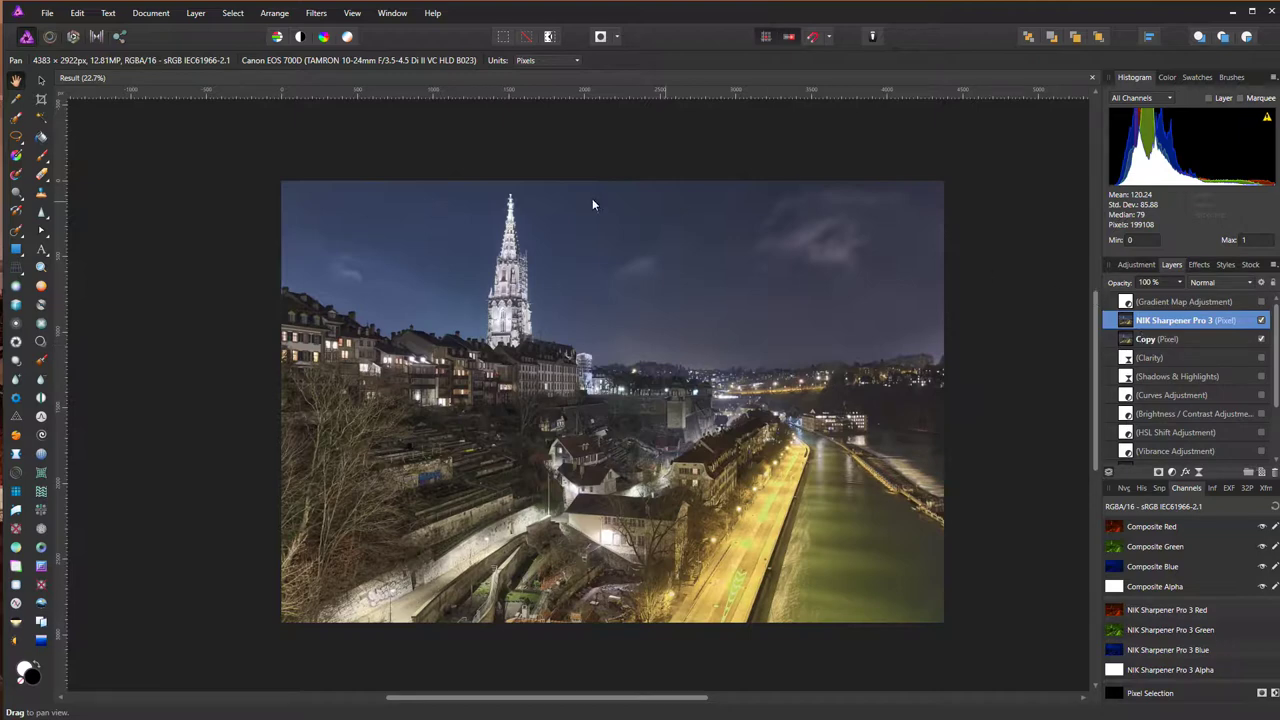
left_click(324, 13)
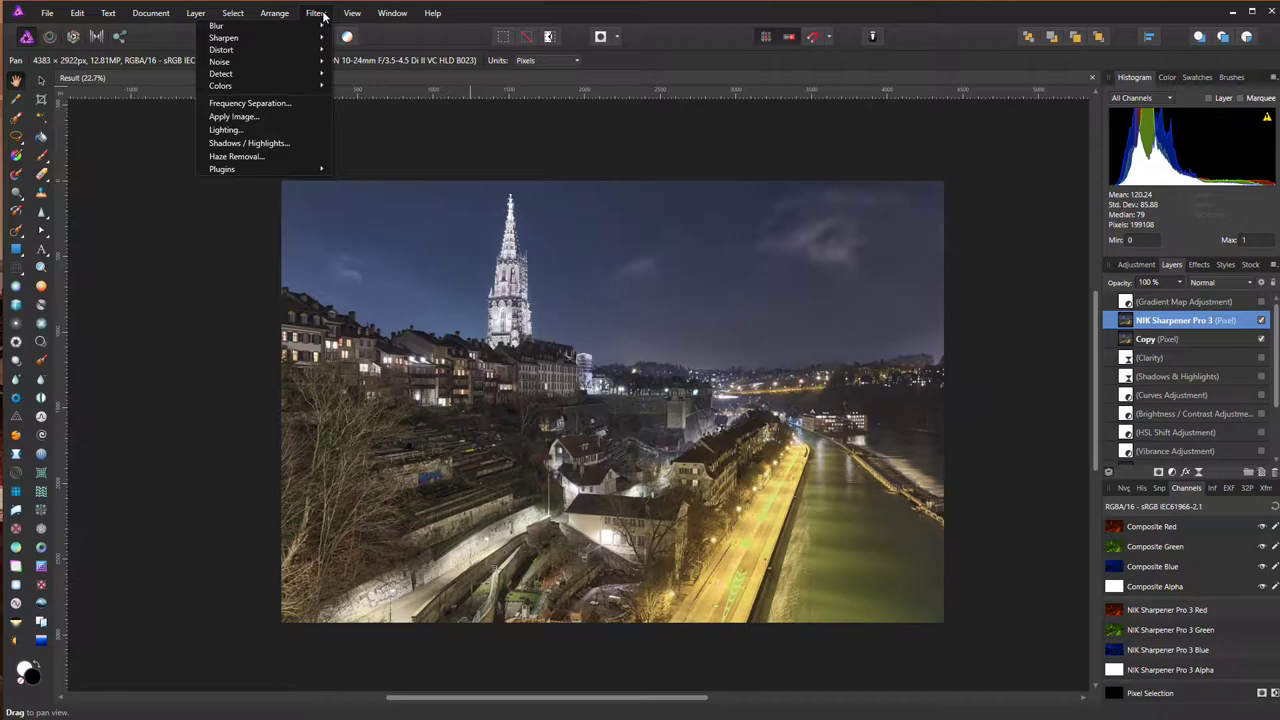
mouse_move(296, 167)
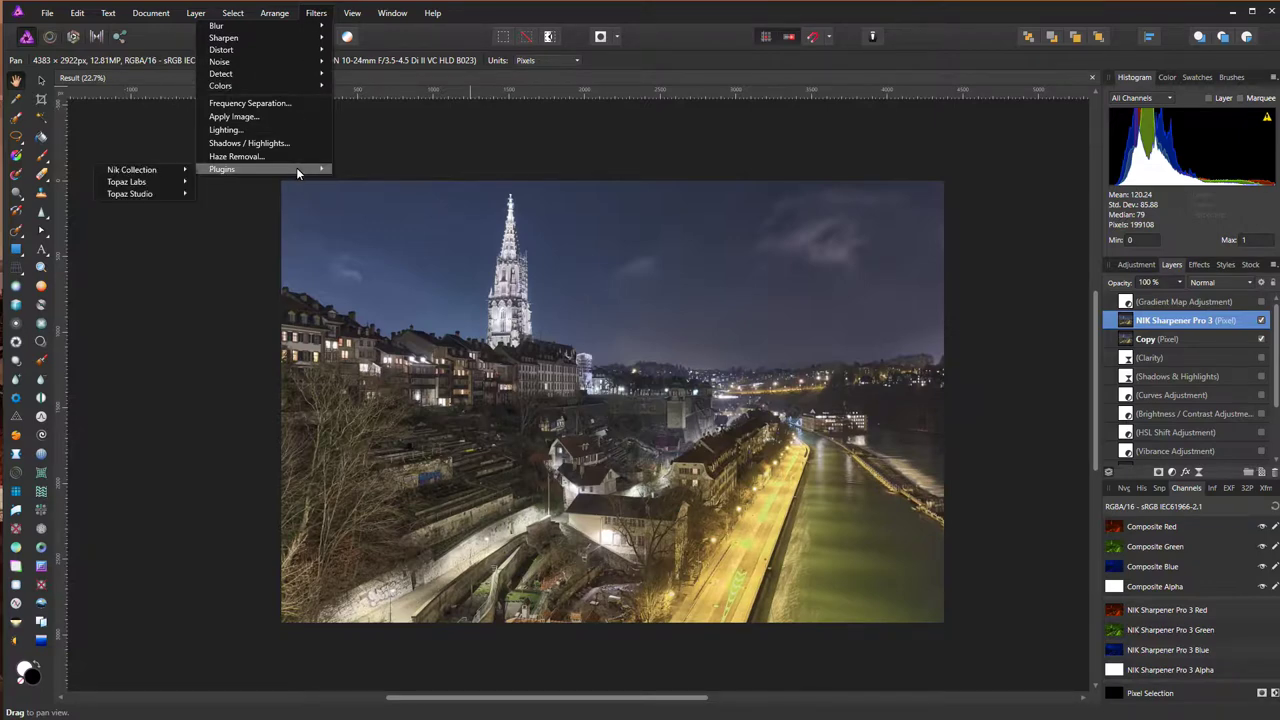
mouse_move(149, 172)
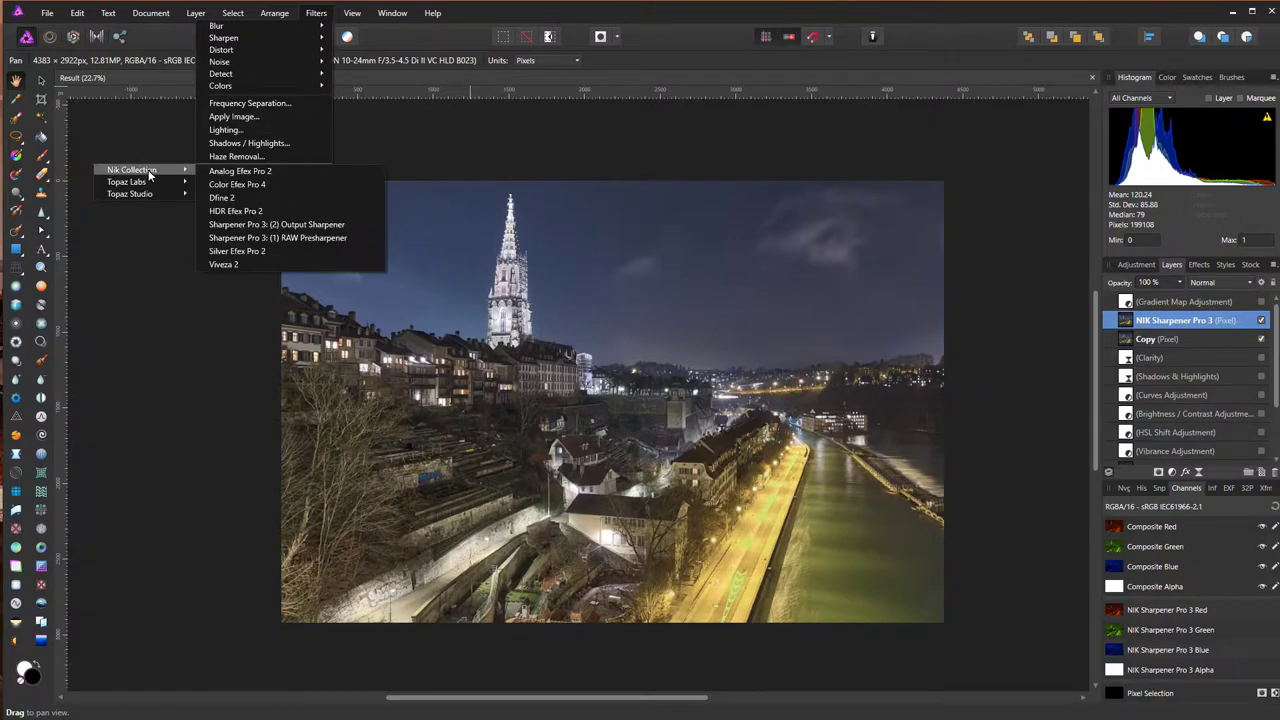
left_click(255, 226)
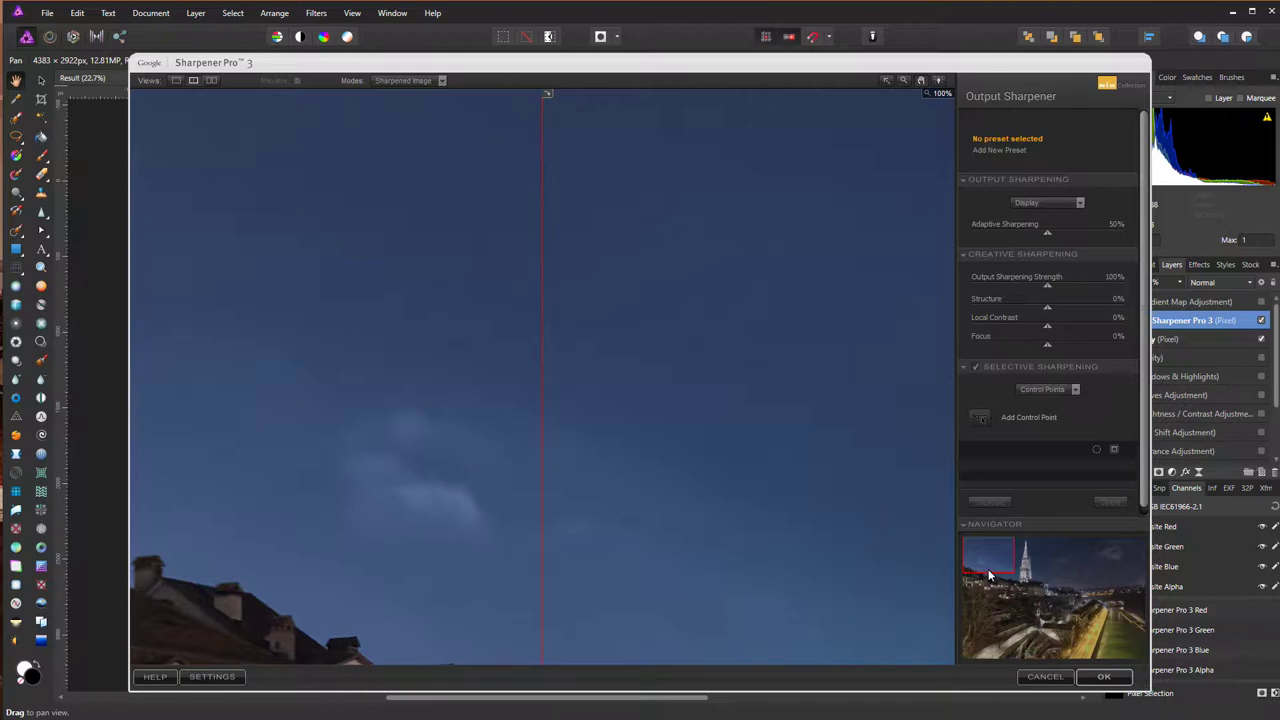
Set the creative sharpening to Structure 10%, Local Contrast 15% and Focus 10%, compare it around the cathedral, and apply the filter
left_click_drag(990, 563, 1043, 588)
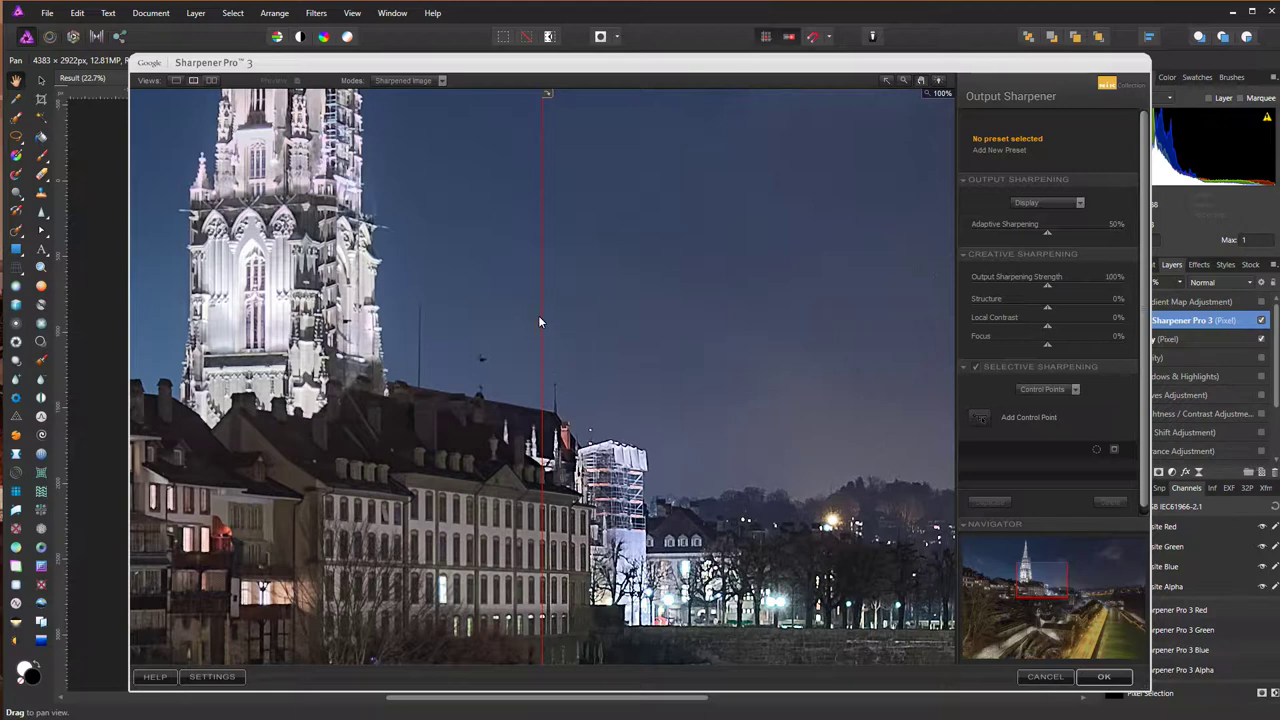
left_click_drag(543, 309, 585, 339)
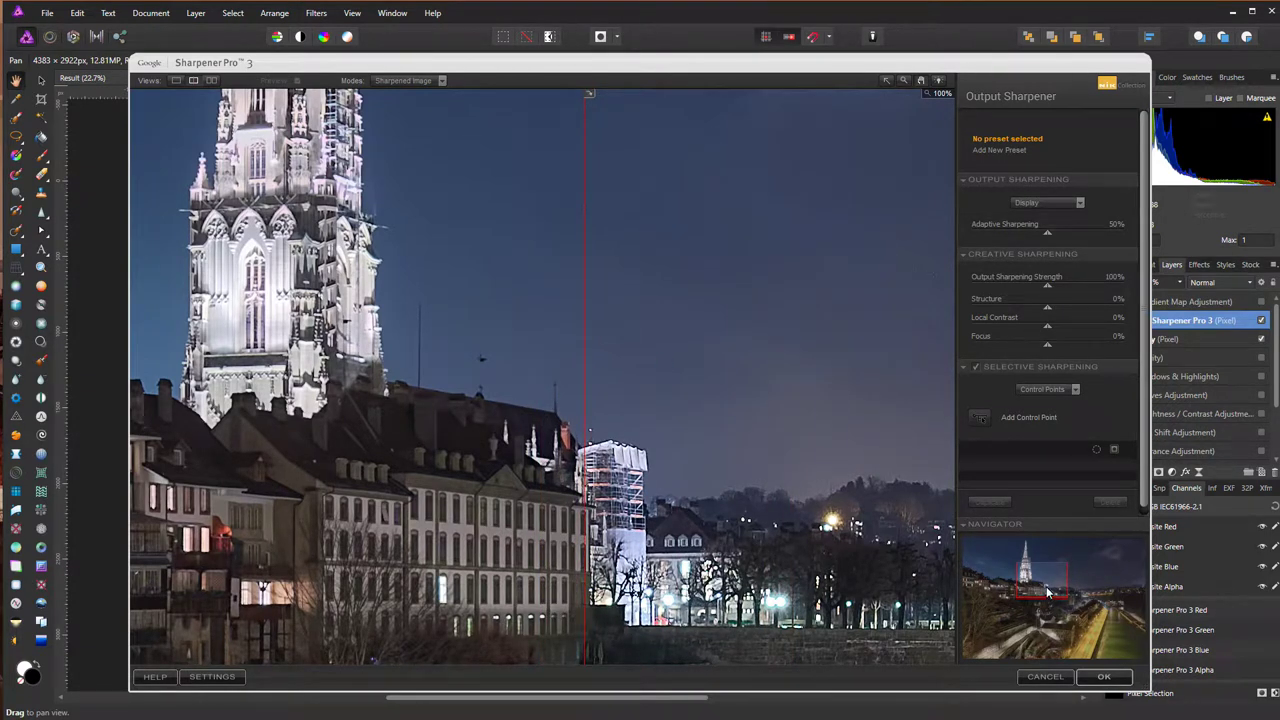
left_click_drag(1047, 593, 1050, 599)
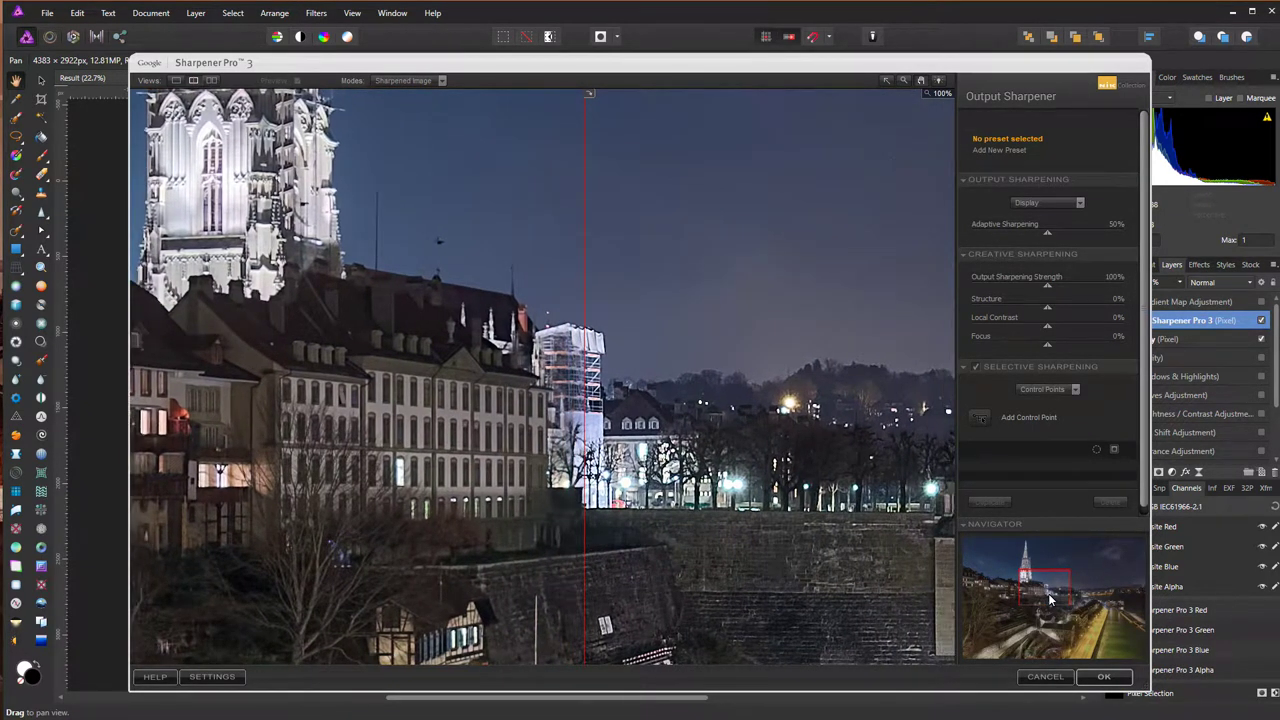
left_click_drag(1049, 598, 1049, 597)
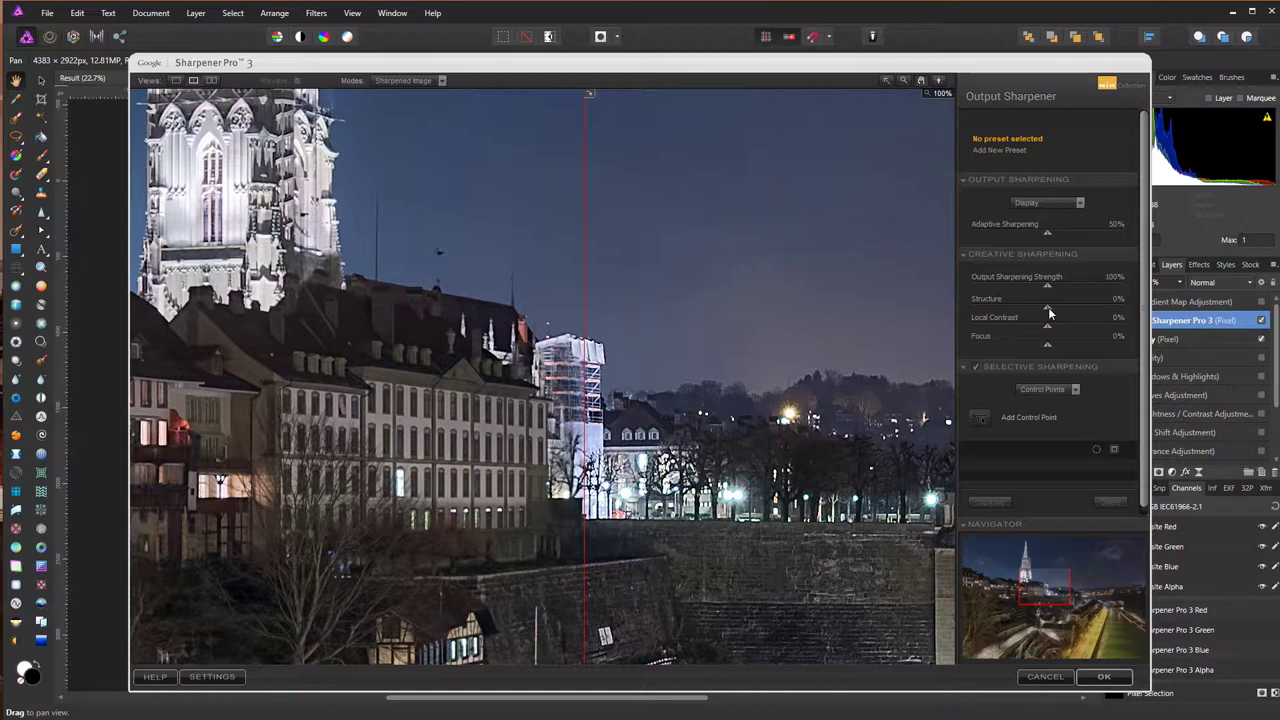
left_click_drag(1053, 308, 1054, 308)
left_click_drag(1055, 327, 1057, 327)
left_click_drag(1044, 346, 1052, 346)
left_click_drag(588, 415, 553, 450)
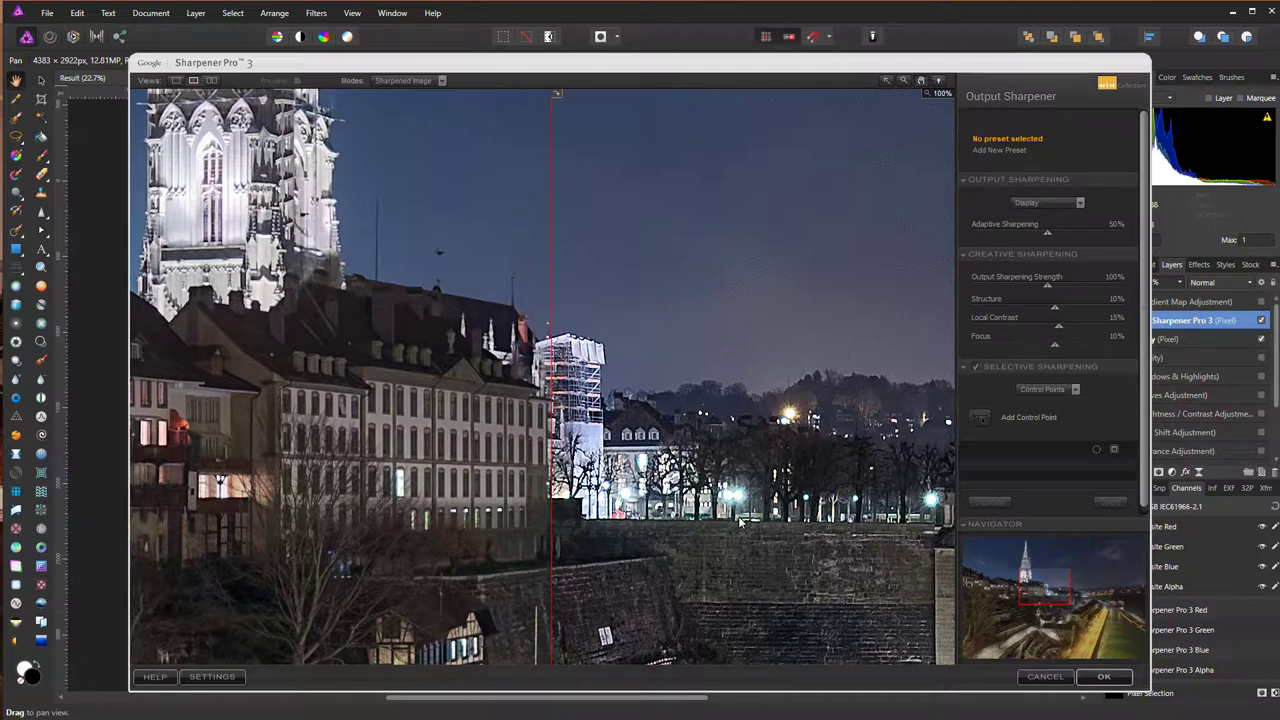
left_click(1104, 677)
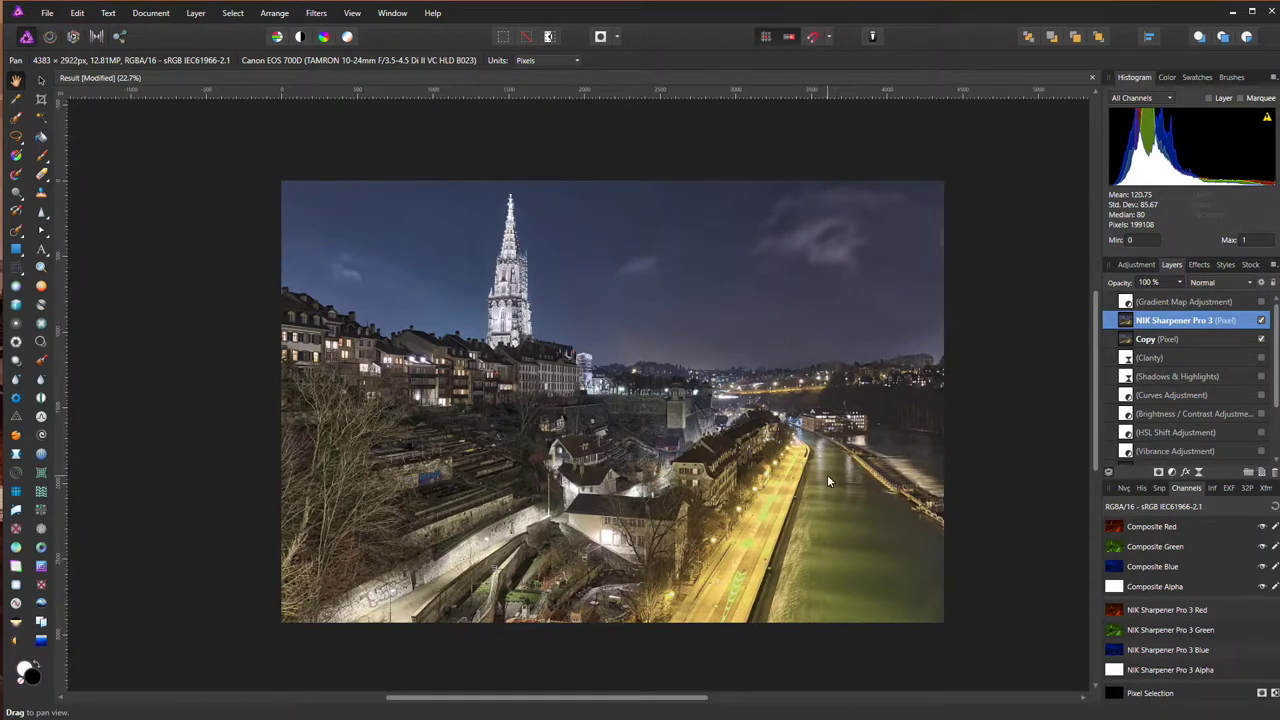
Compare the stone wall and houses in close-up with the NIK Sharpener Pro 3 layer hidden and shown
scroll(703, 432, "up", 6)
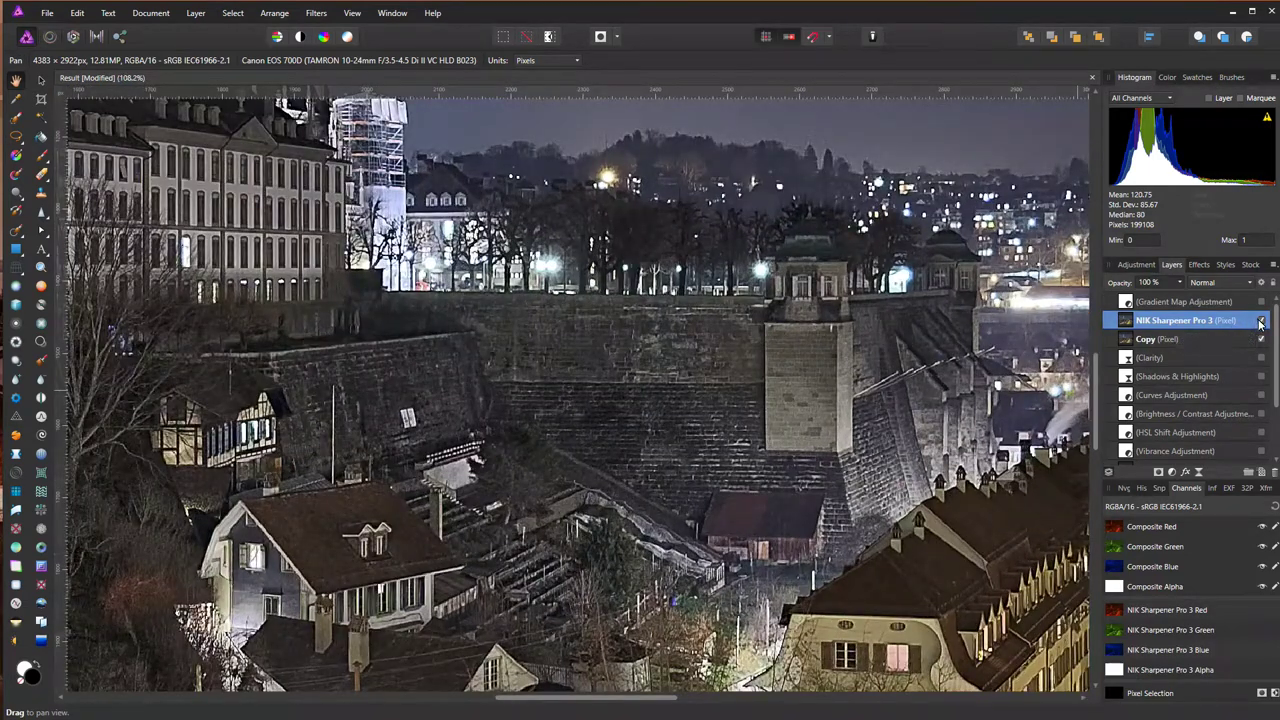
left_click(1262, 321)
left_click(1262, 321)
left_click(1262, 321)
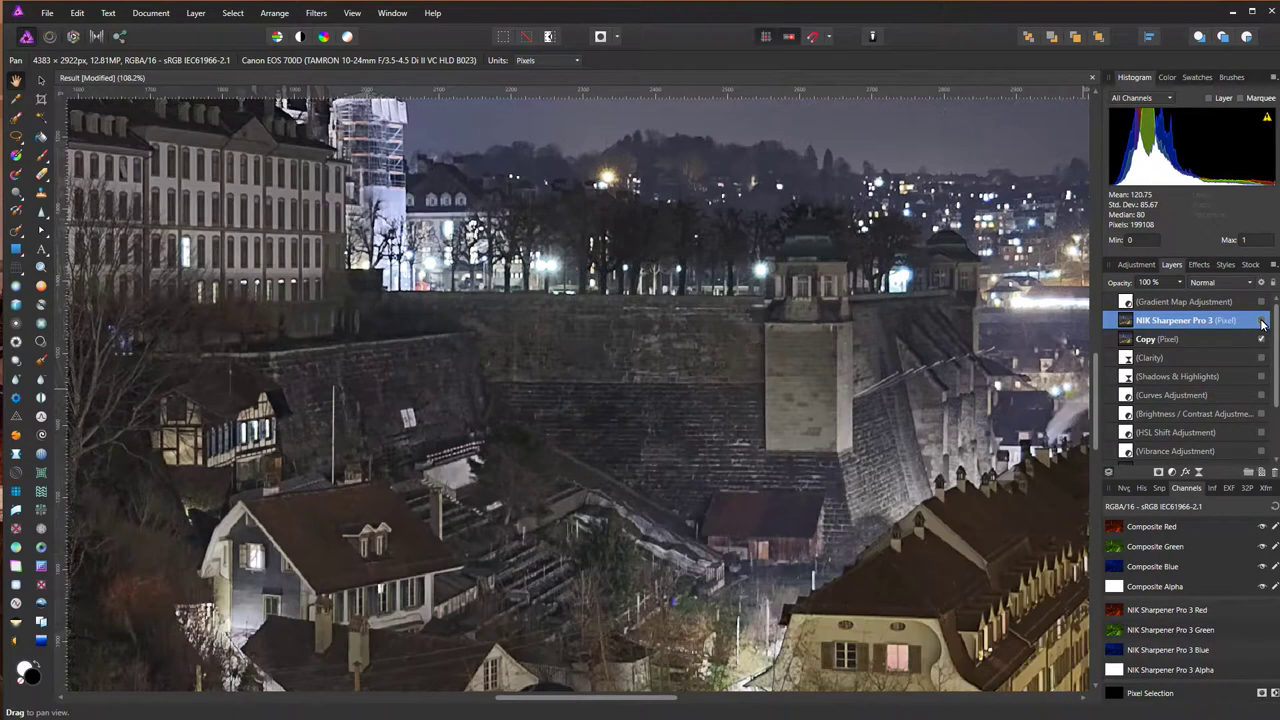
left_click(1262, 321)
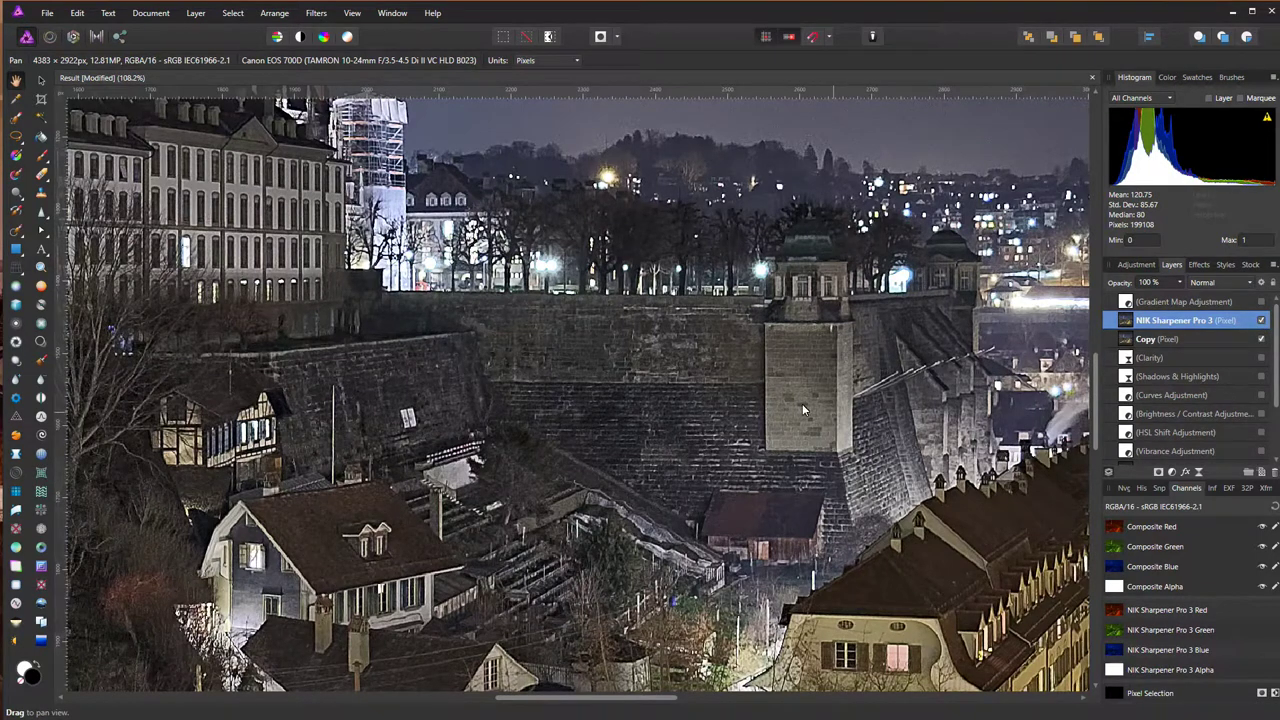
scroll(802, 403, "down", 4)
scroll(738, 395, "down", 2)
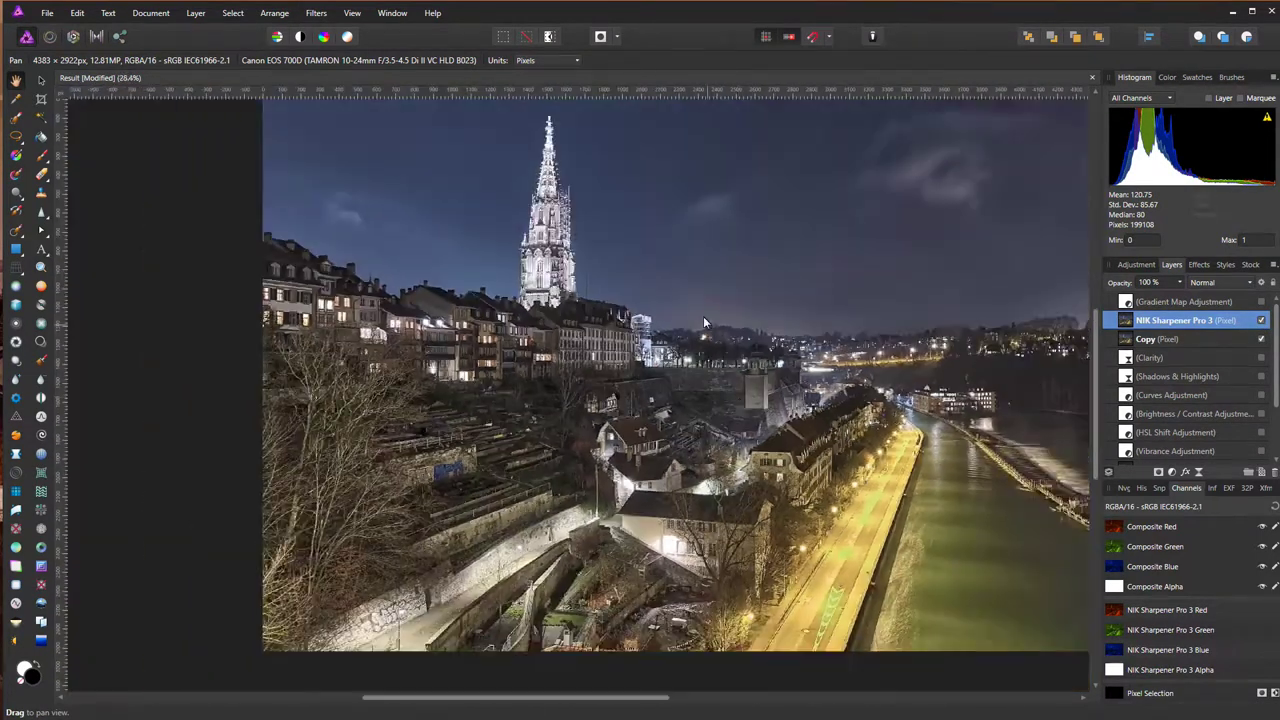
Save the document with the sharpened layer
left_click(47, 12)
left_click(66, 194)
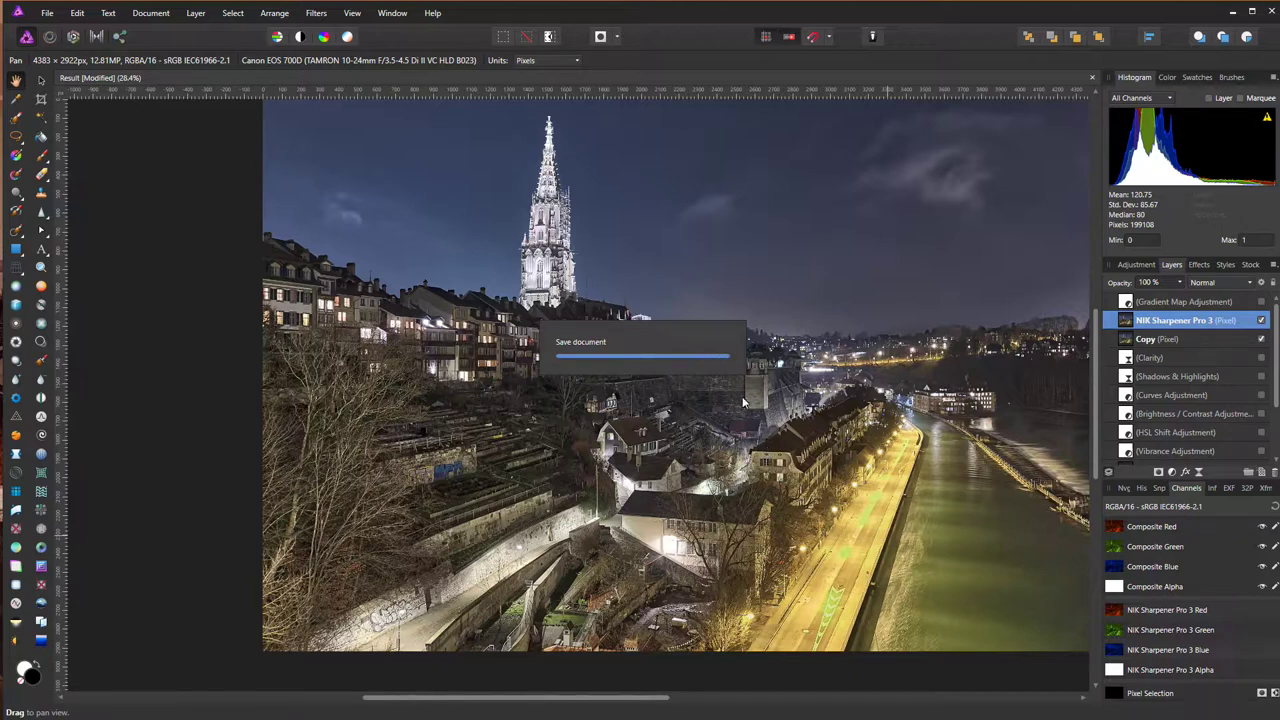
scroll(733, 367, "down", 2)
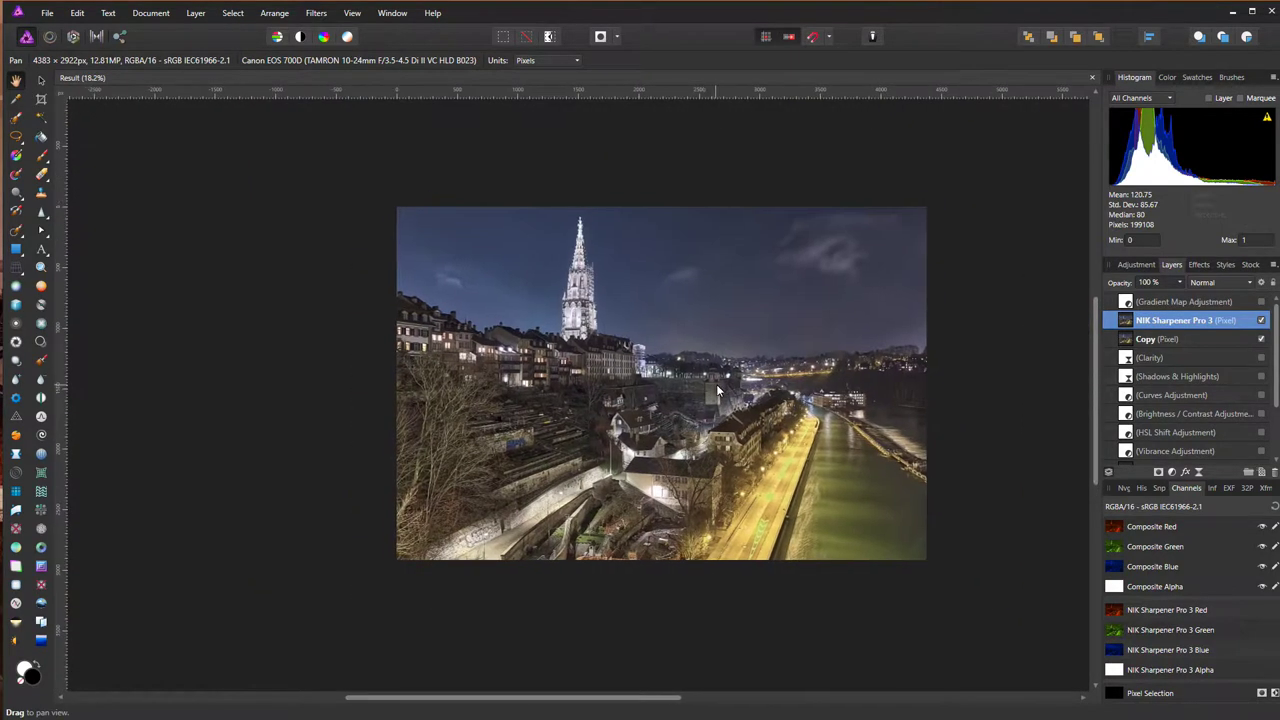
In the sharpened layer's blend options, set the shadow-end node of the source layer range to 10% input and 50% output
left_click(1263, 284)
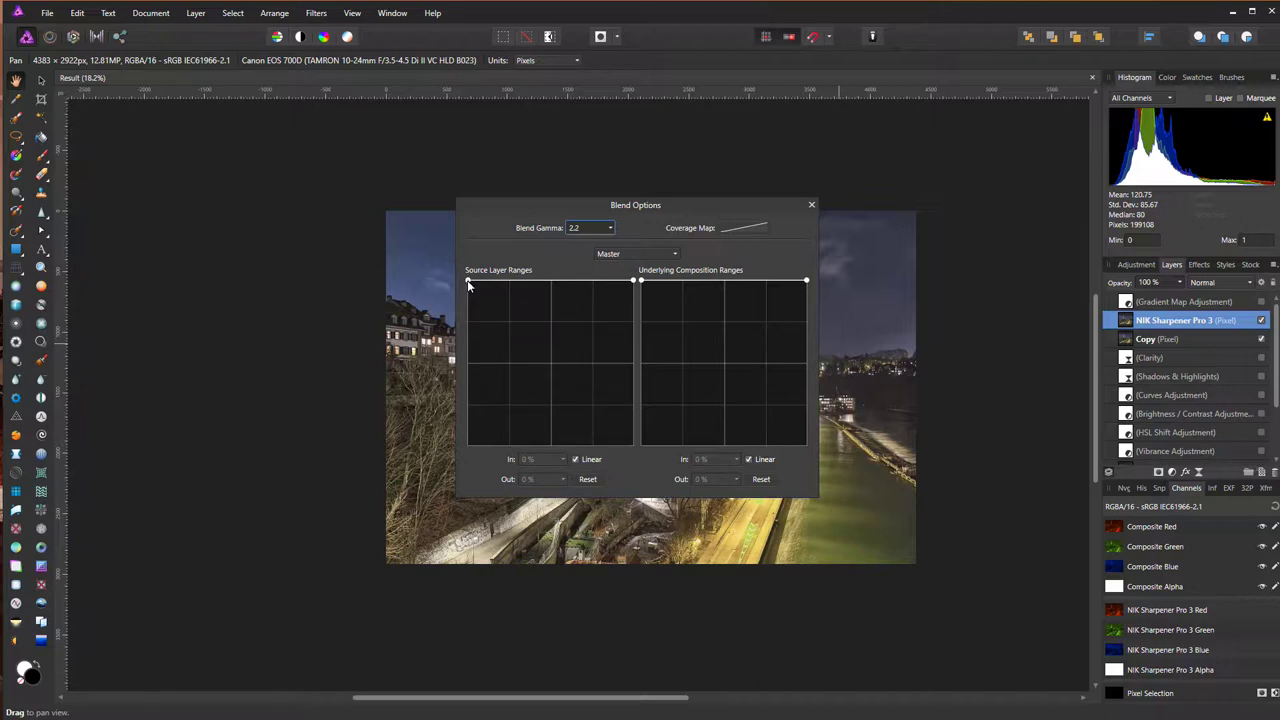
left_click_drag(468, 283, 487, 368)
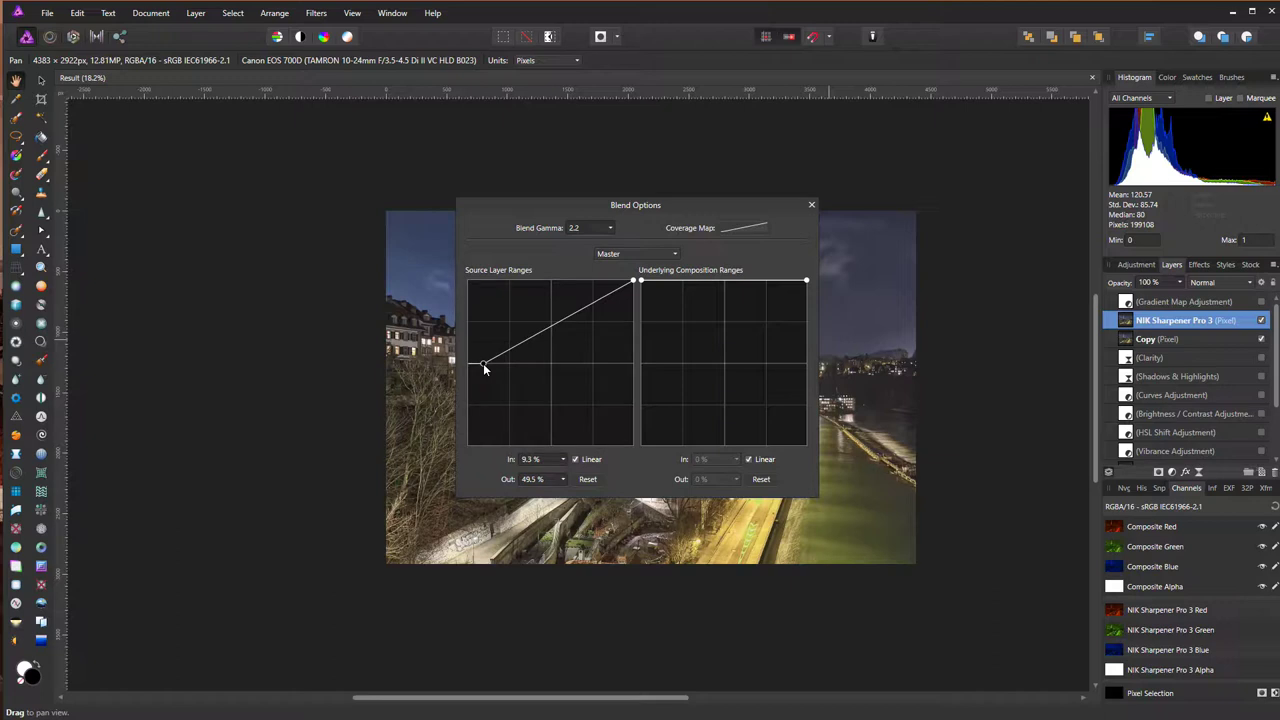
left_click(535, 459)
type("10")
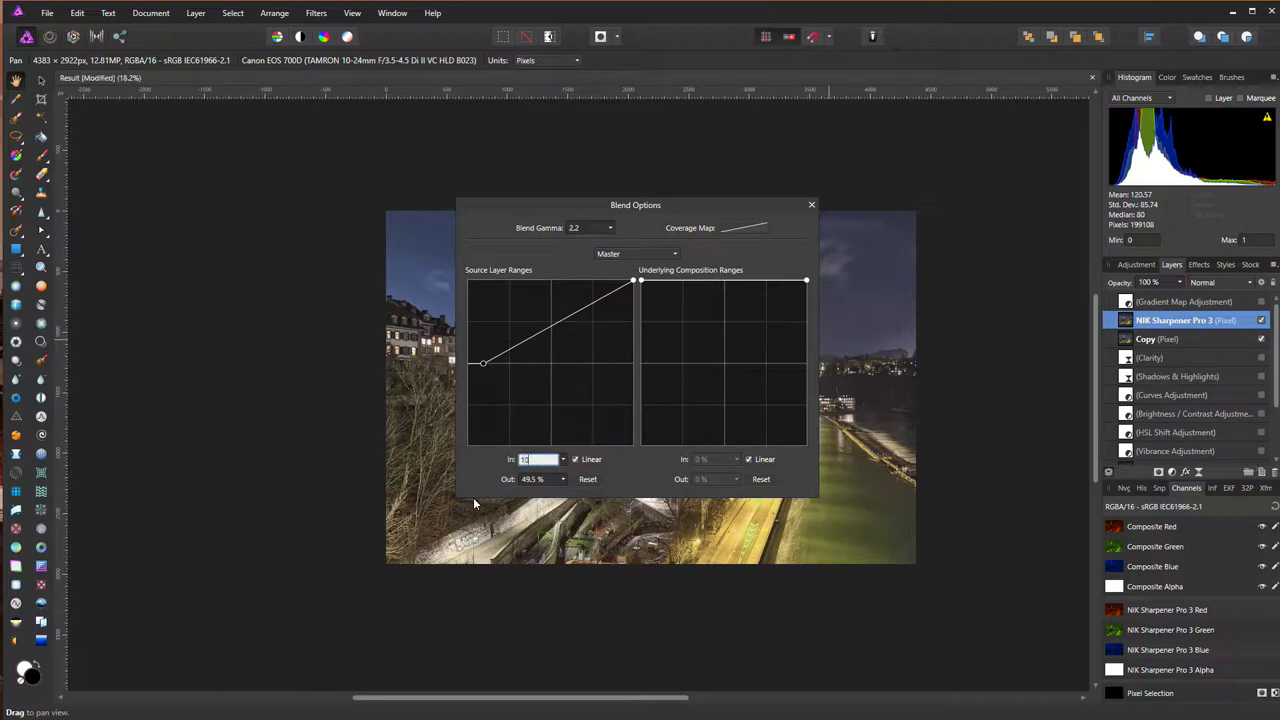
key("Return")
left_click(547, 484)
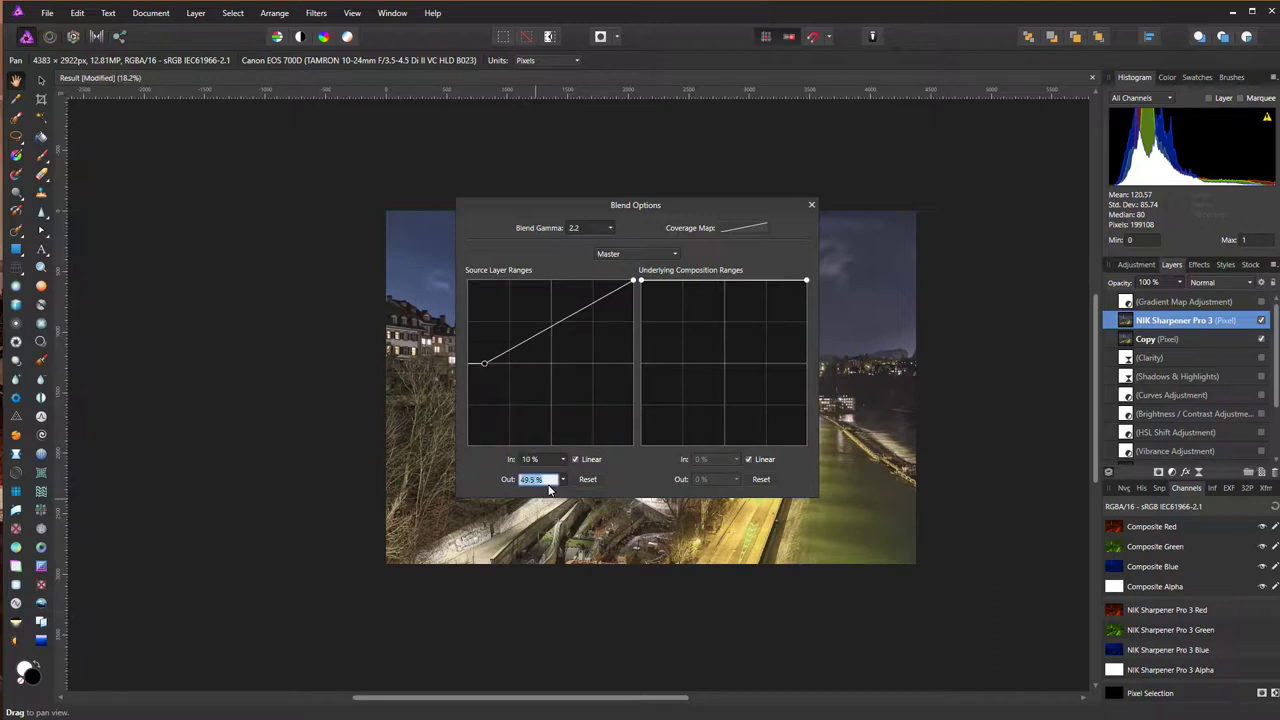
type("50")
key("Return")
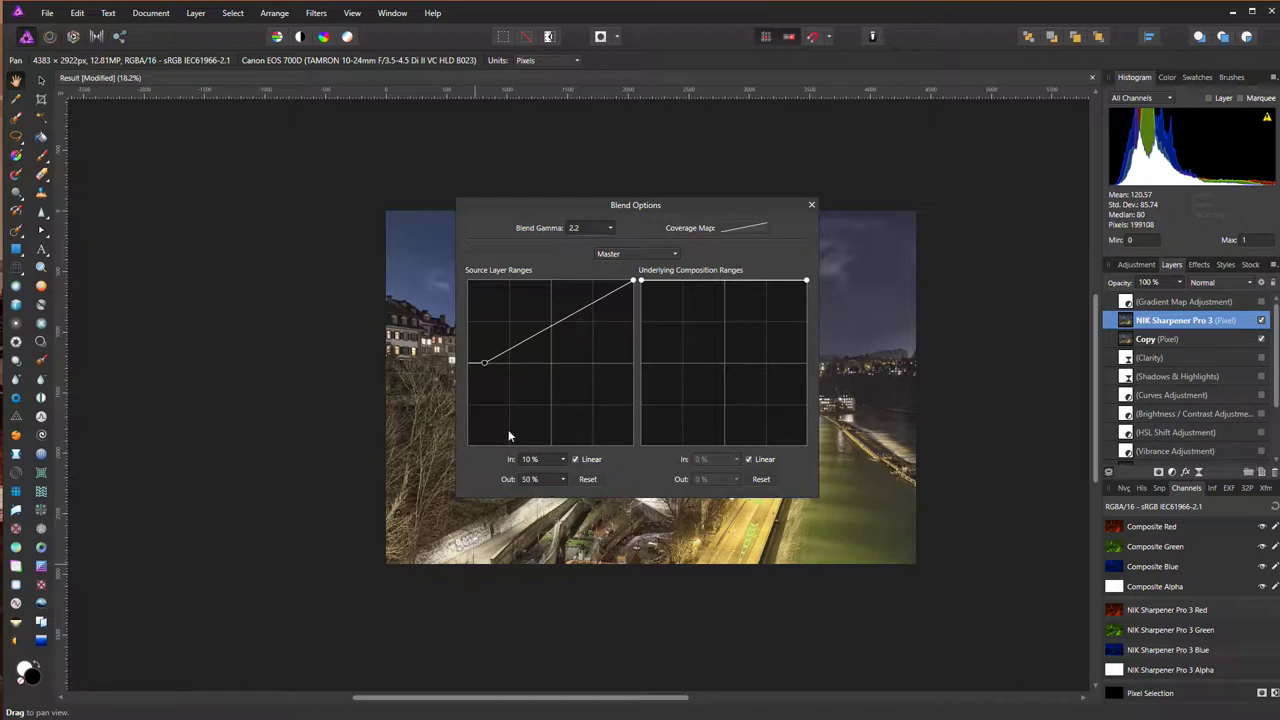
Add two full-output nodes to the source layer range curve, at about 25% and at 75% input
left_click_drag(528, 338, 510, 280)
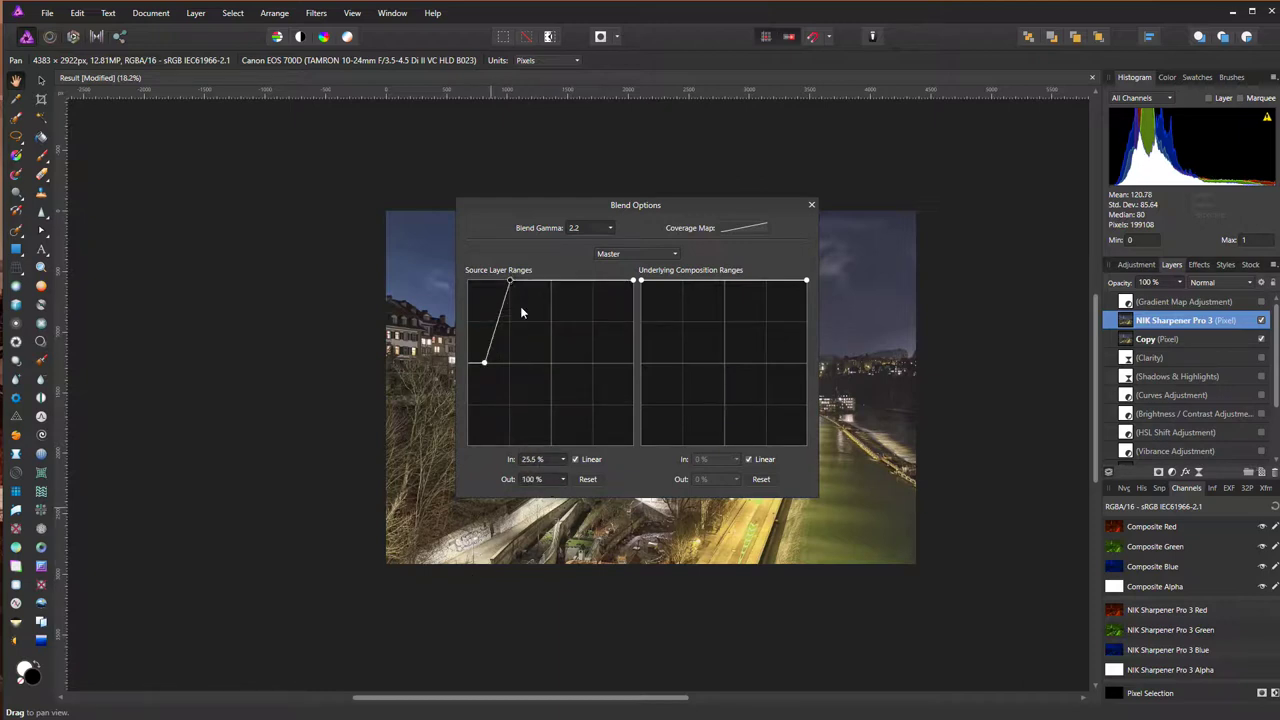
left_click(540, 463)
key("Return")
left_click(595, 281)
left_click_drag(595, 282, 592, 282)
left_click(522, 459)
type("75")
key("Return")
Set the highlight-end node of the source layer range to 90% input and 50% output, and close the blend options
left_click_drag(633, 281, 614, 364)
left_click(549, 462)
type("90")
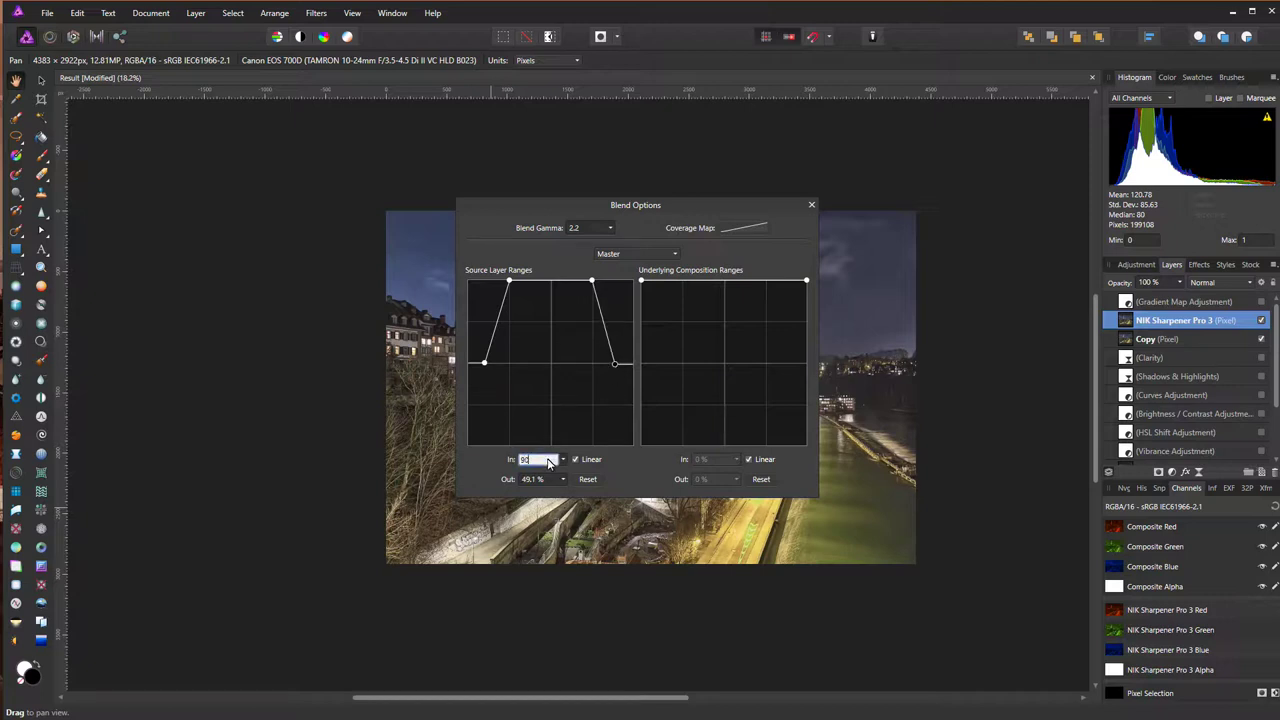
key("Return")
left_click(541, 479)
type("50")
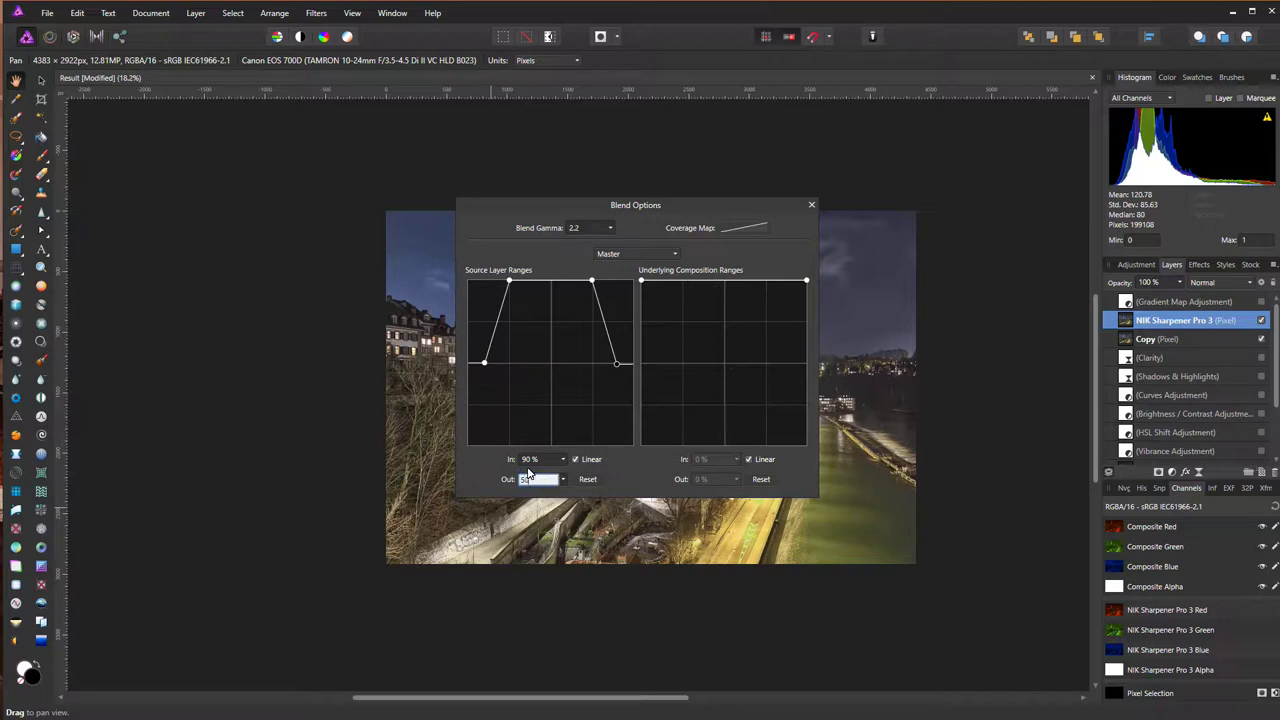
key("Return")
left_click(811, 207)
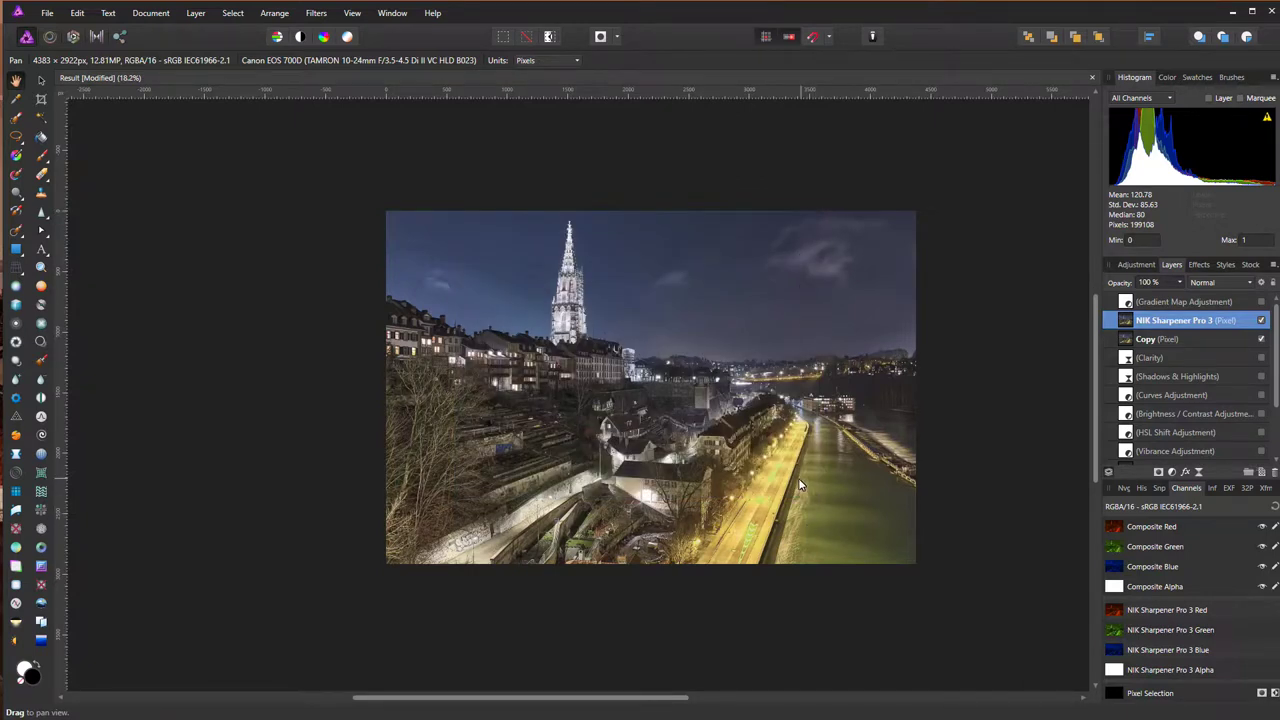
Inspect the sharpened sky, the trees and stone wall in close-up, and the photo as a whole
scroll(750, 286, "up", 4)
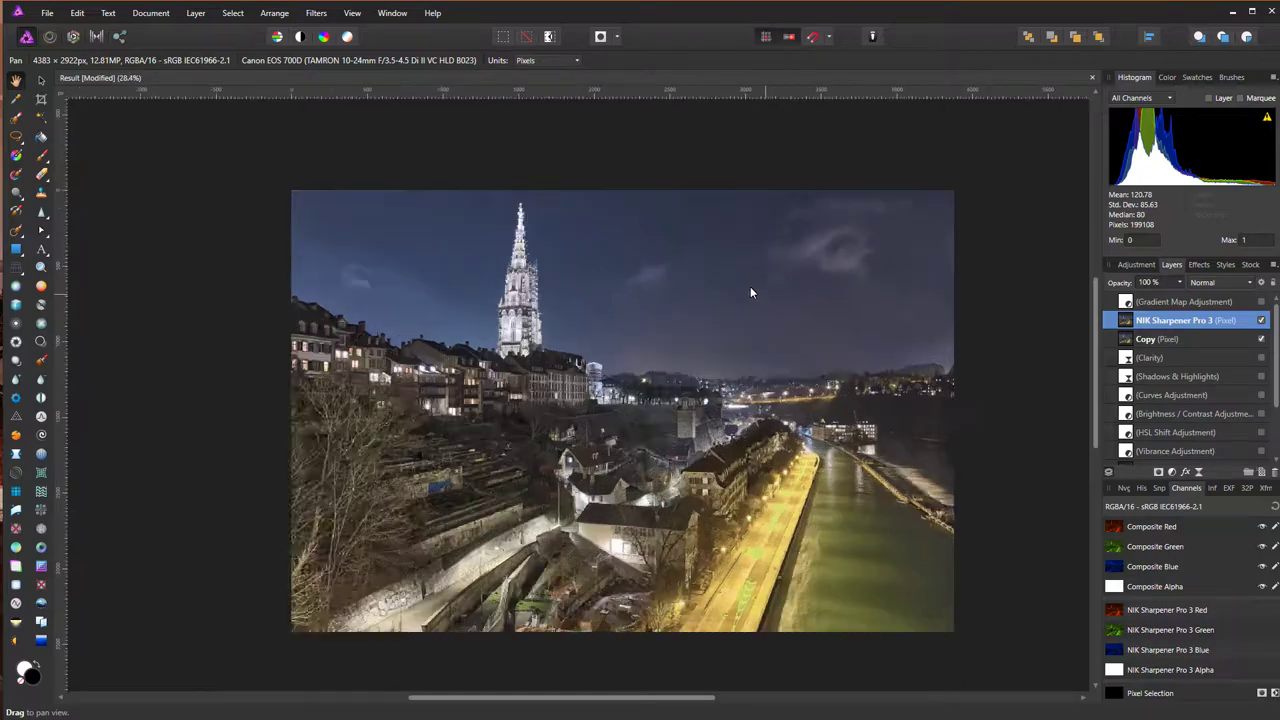
scroll(737, 342, "up", 2)
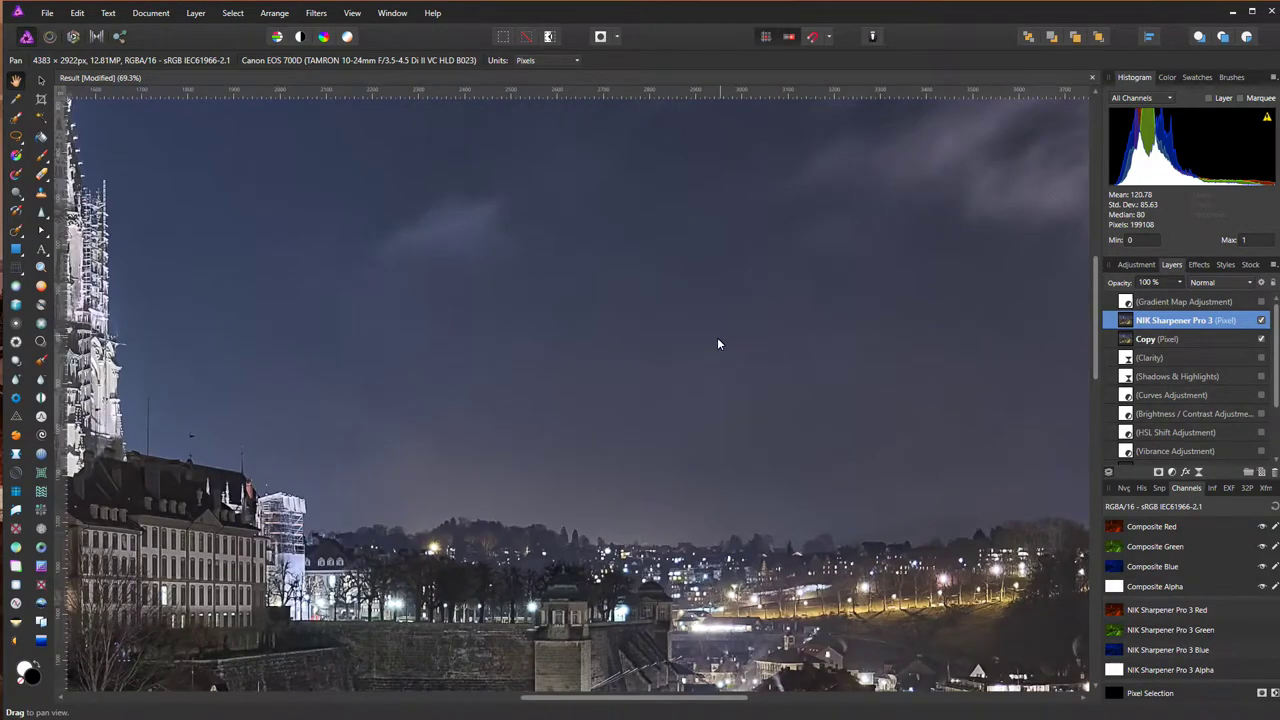
scroll(766, 286, "down", 2)
scroll(690, 403, "up", 4)
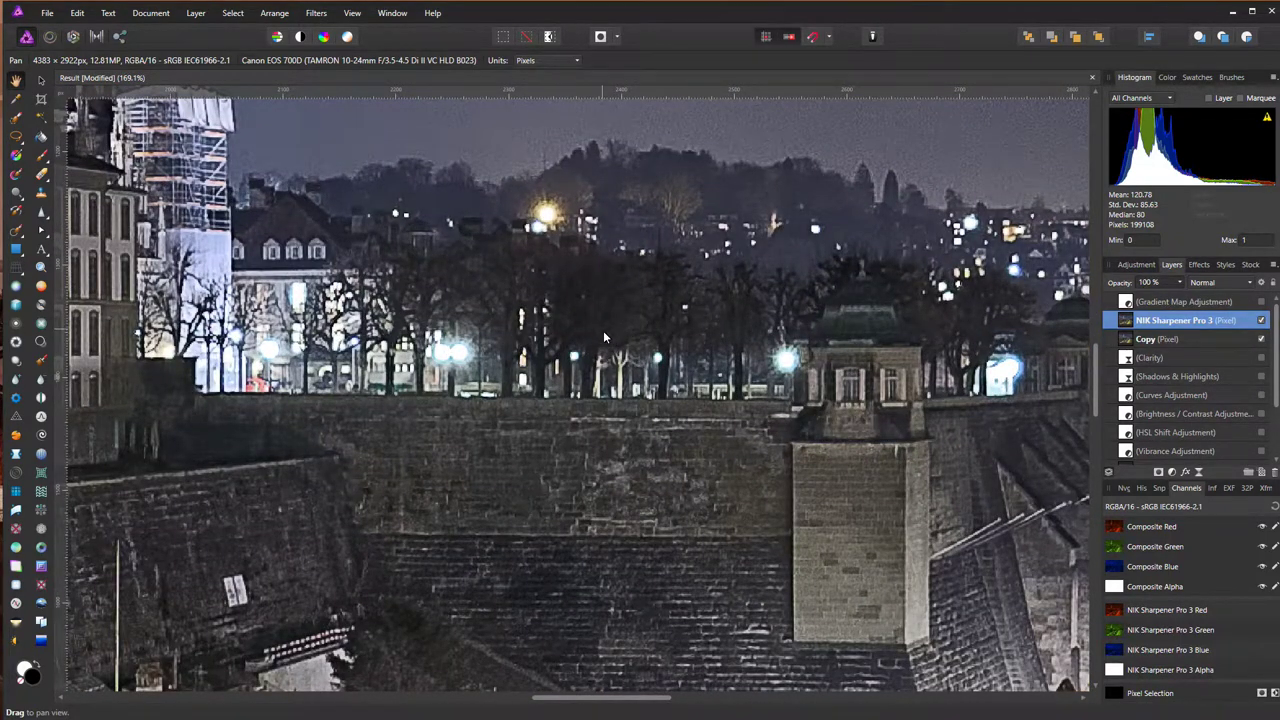
left_click_drag(603, 337, 794, 416)
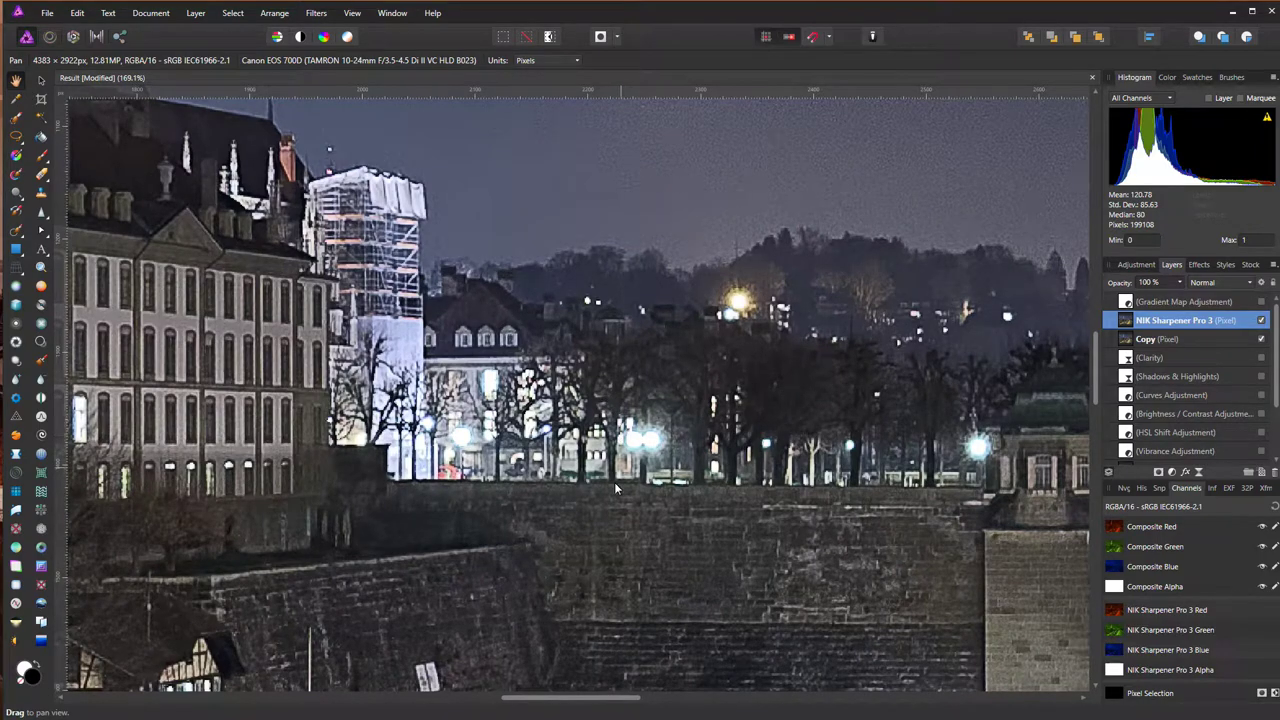
scroll(630, 440, "down", 3)
scroll(637, 448, "down", 4)
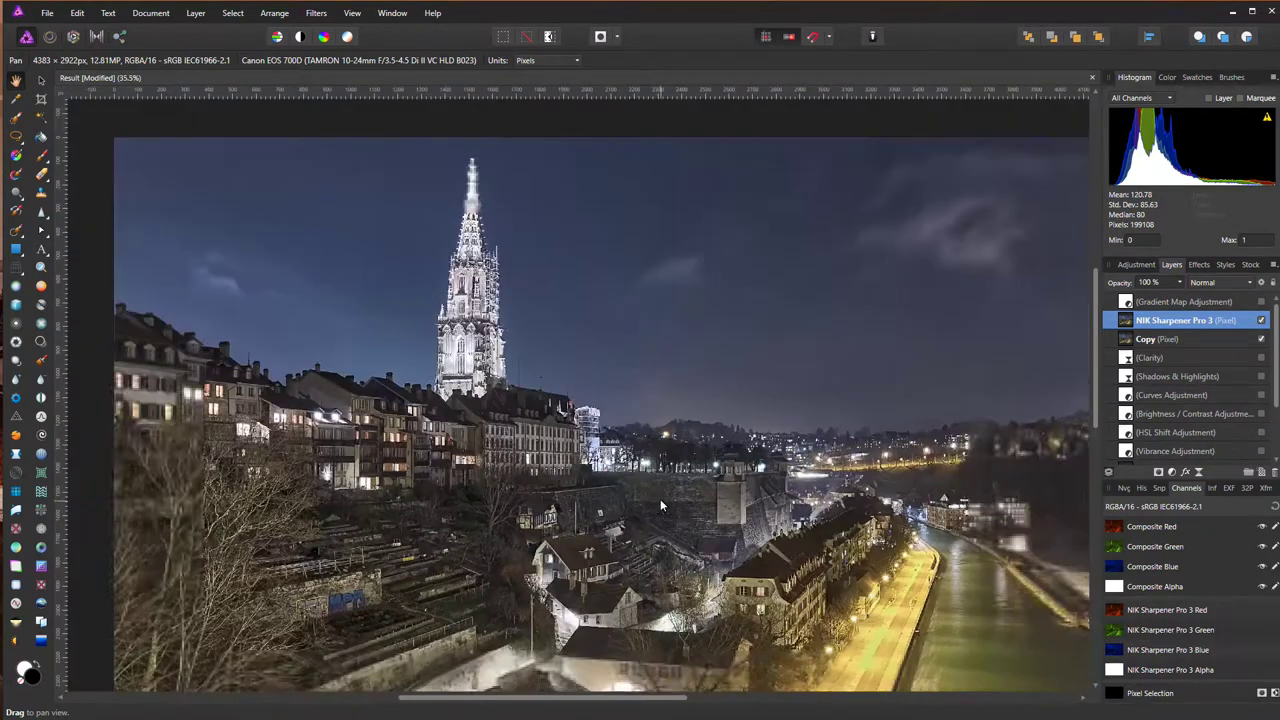
scroll(646, 438, "down", 3)
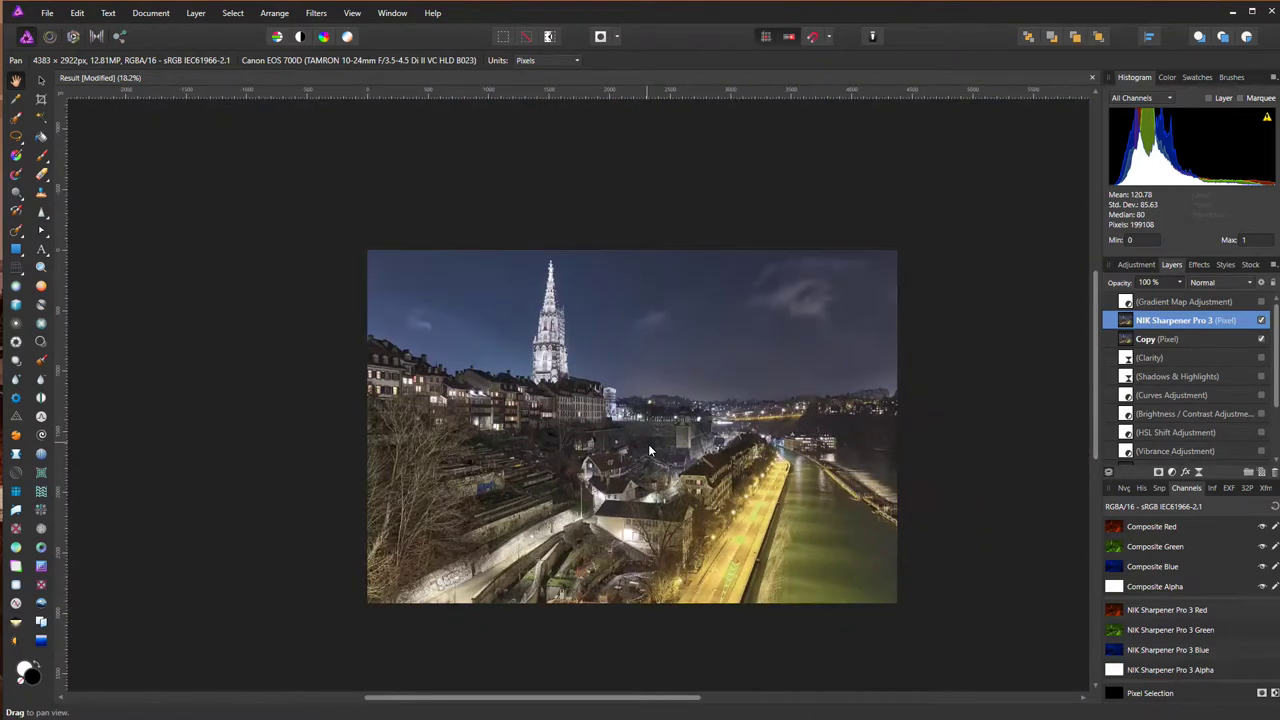
scroll(648, 444, "up", 1)
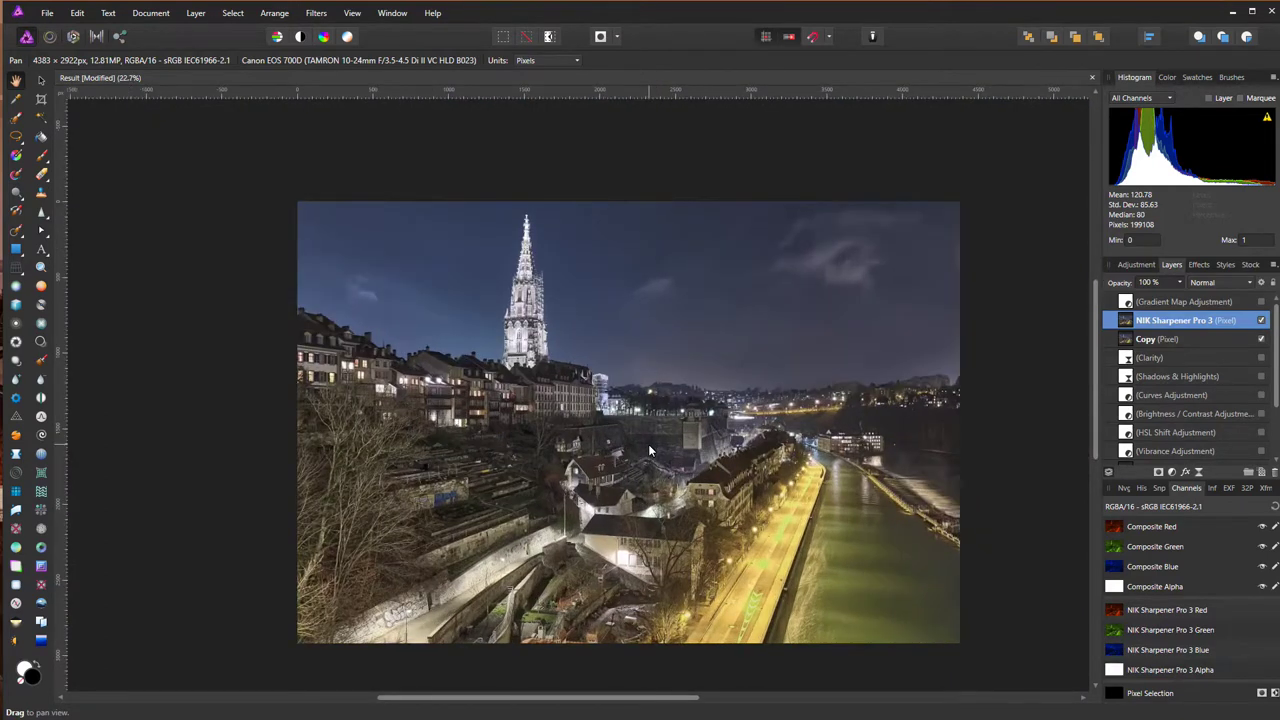
Lower the opacity of the NIK Sharpener Pro 3 layer to 70%, judging the effect on the buildings in close-up
left_click(1184, 285)
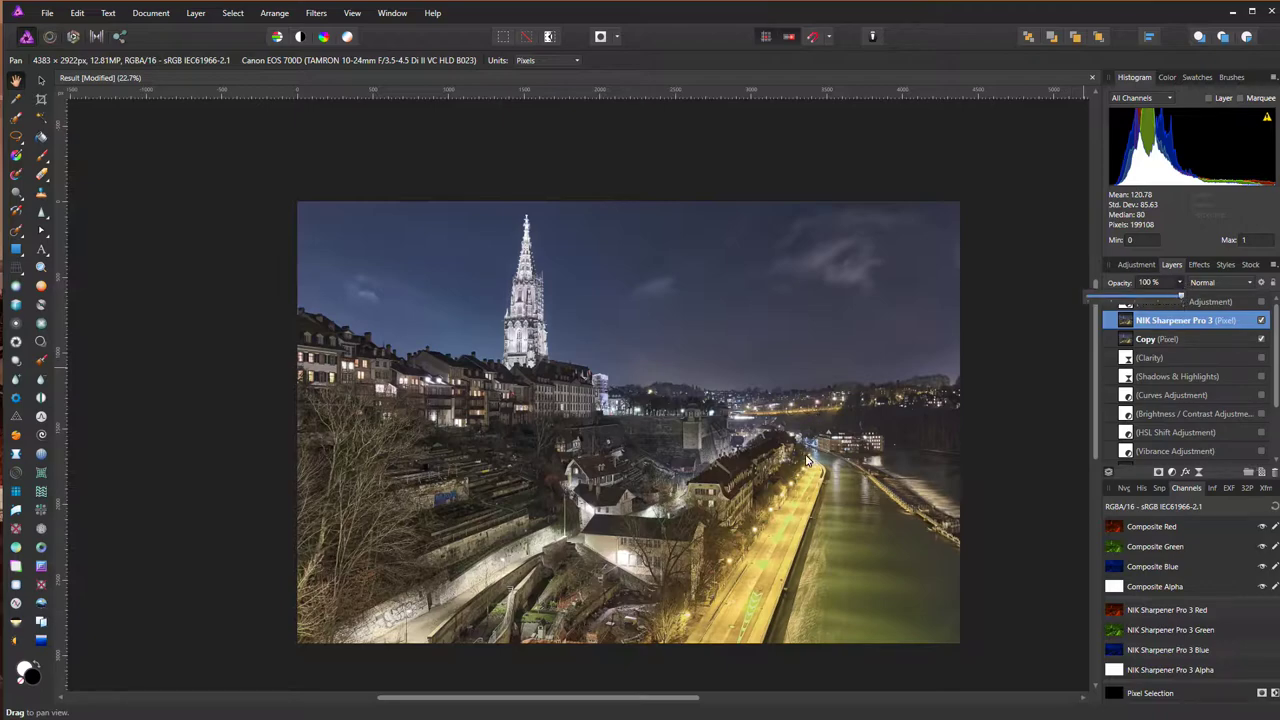
scroll(688, 445, "up", 6)
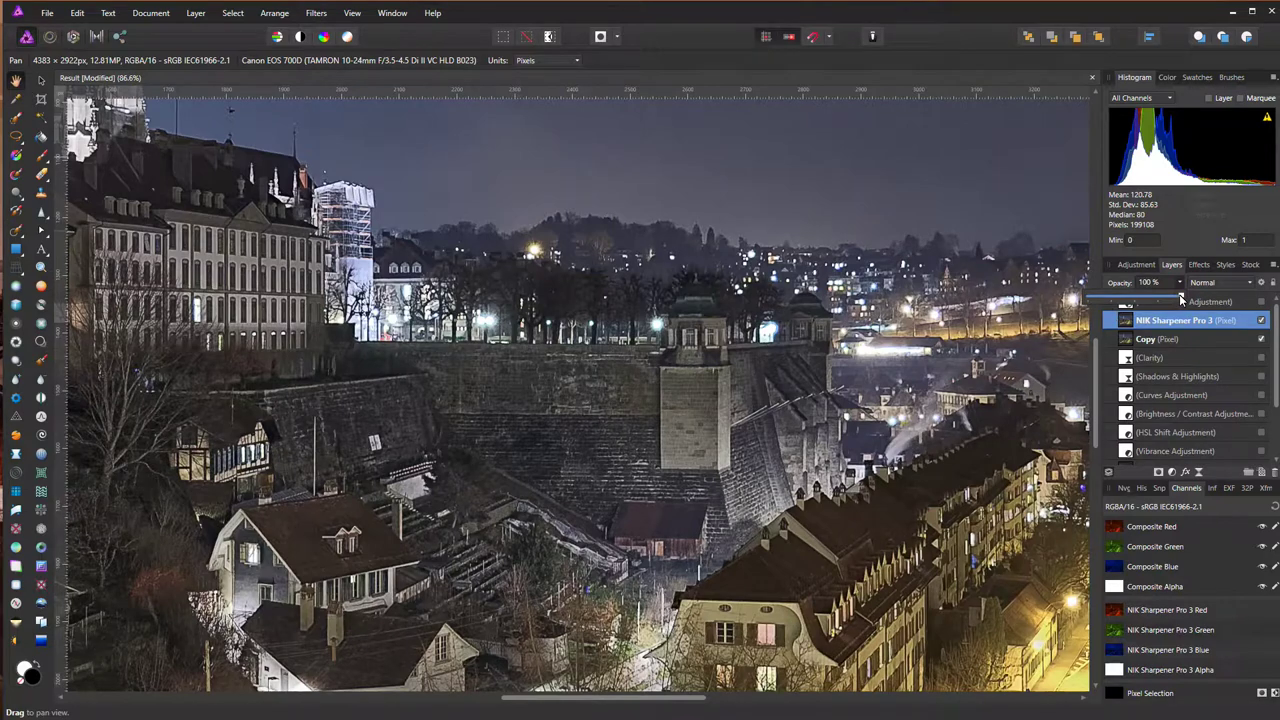
left_click_drag(1181, 299, 1153, 317)
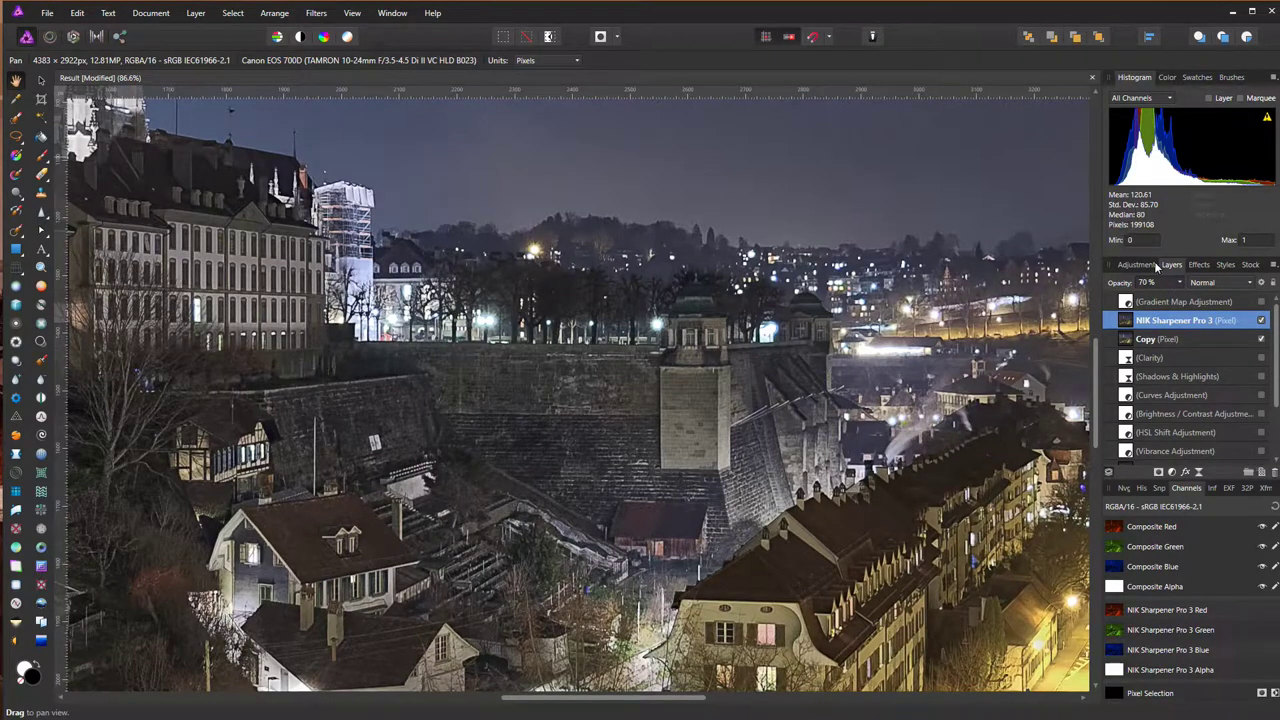
Inspect the sky, the hillside houses and the whole photo with the sharpening at 70% opacity
scroll(660, 405, "down", 4)
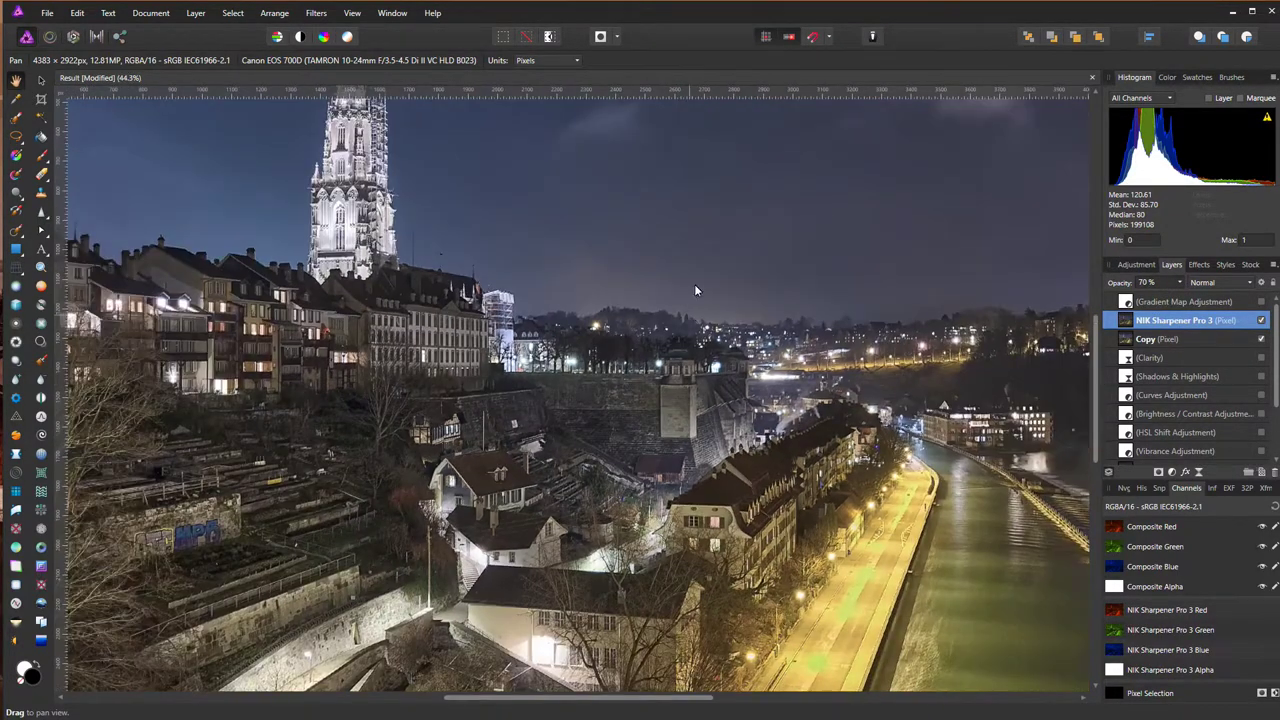
scroll(698, 265, "up", 5)
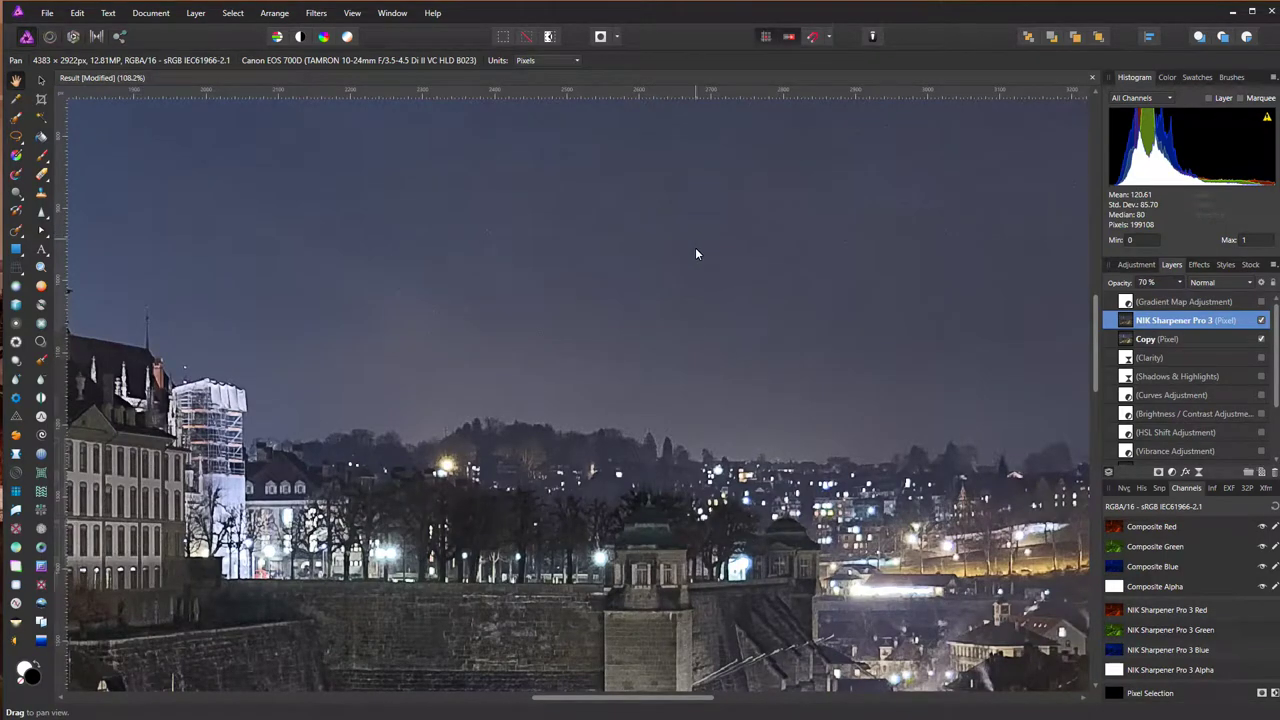
scroll(716, 308, "down", 5)
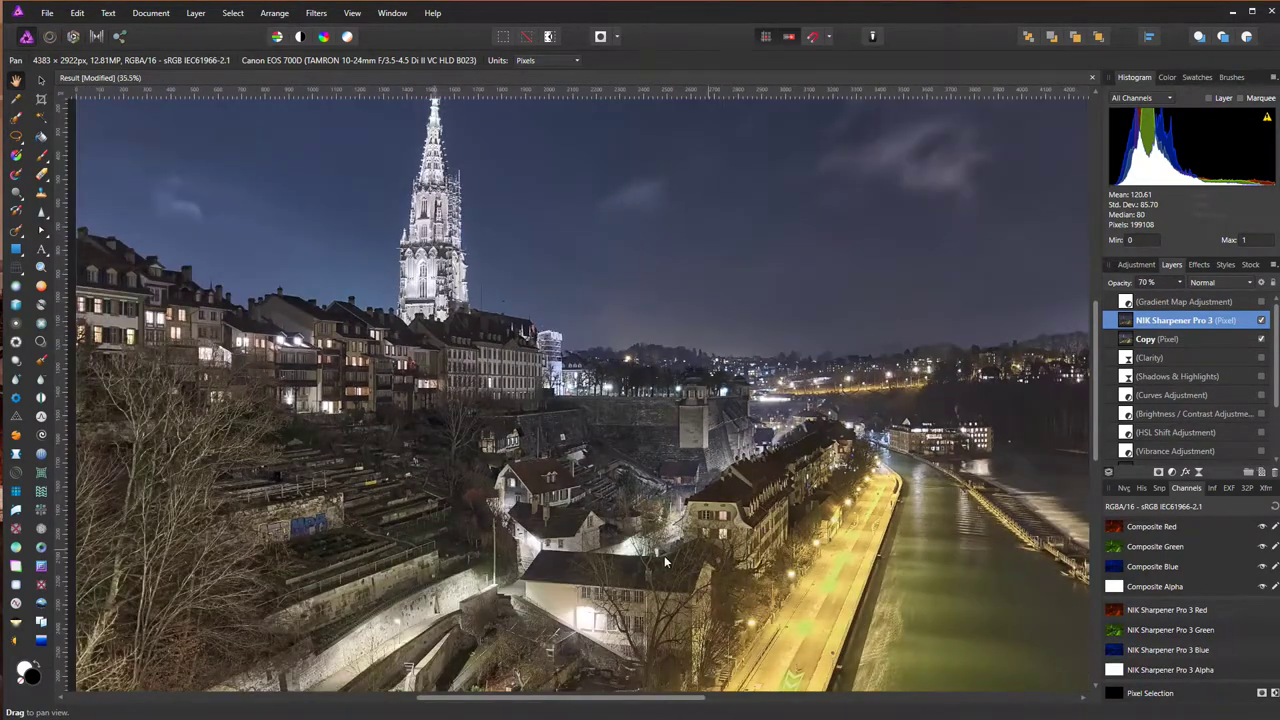
left_click_drag(662, 548, 670, 483)
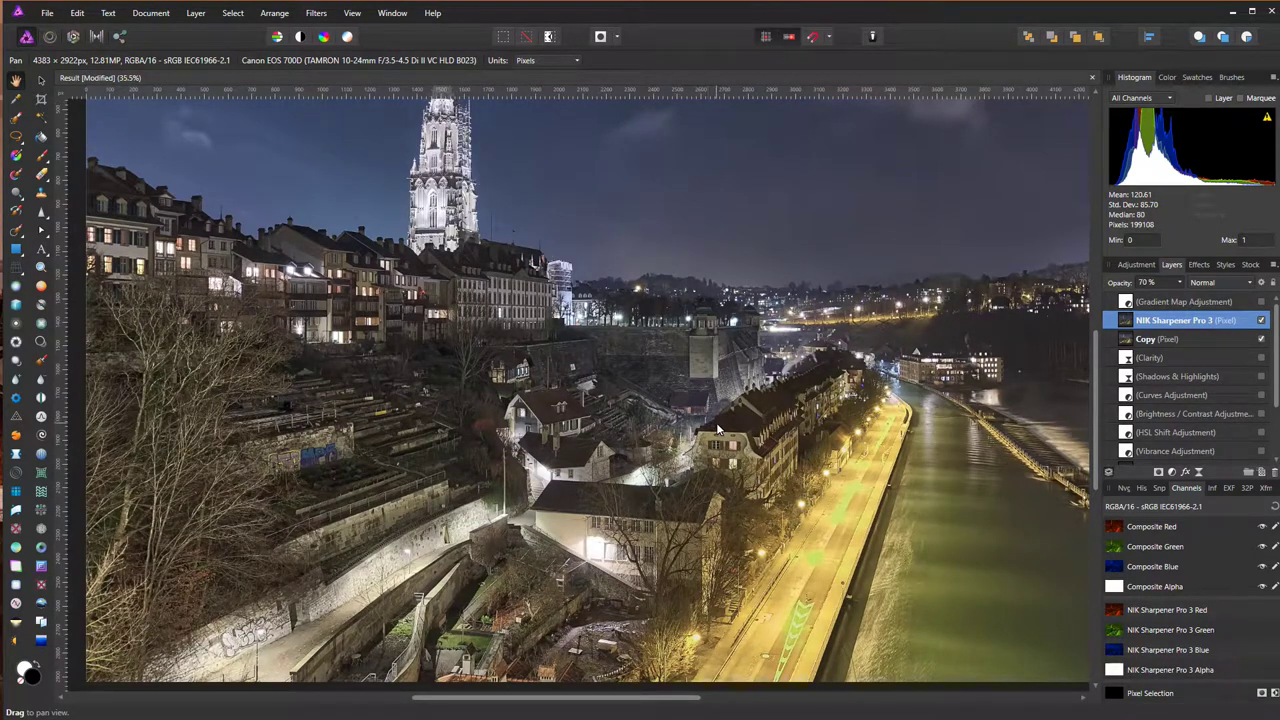
scroll(714, 347, "up", 2)
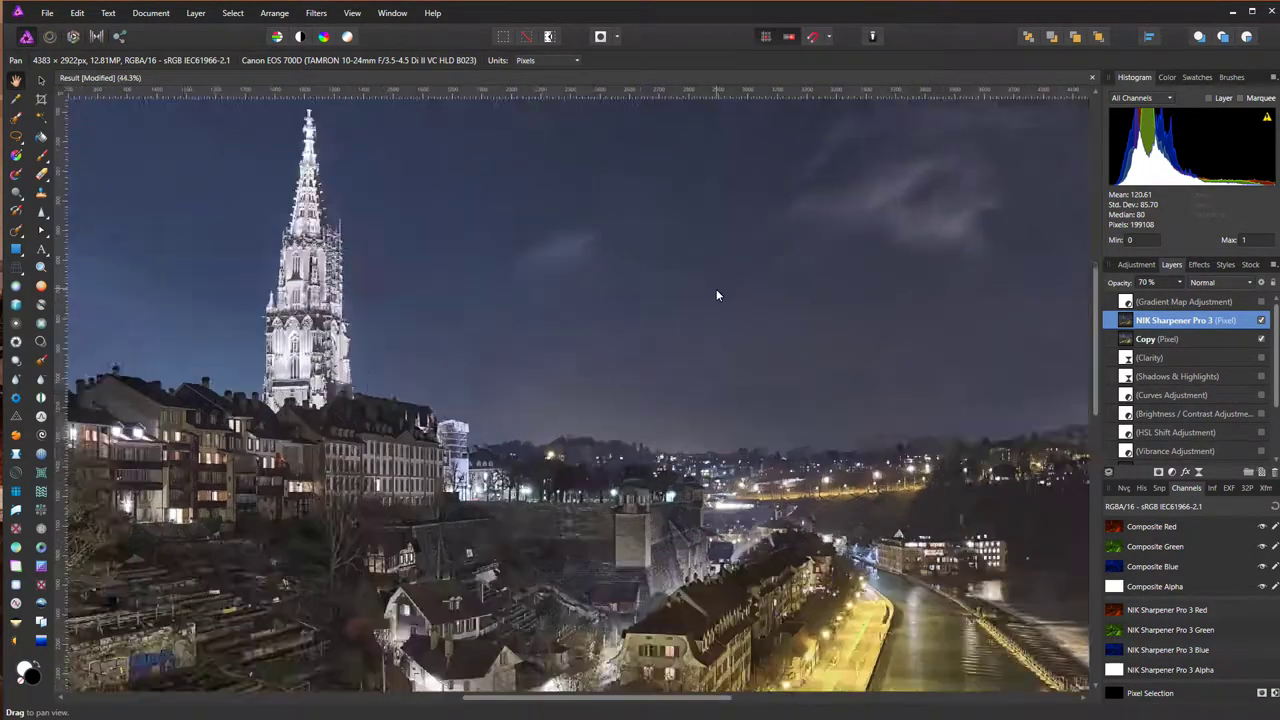
scroll(702, 297, "down", 4)
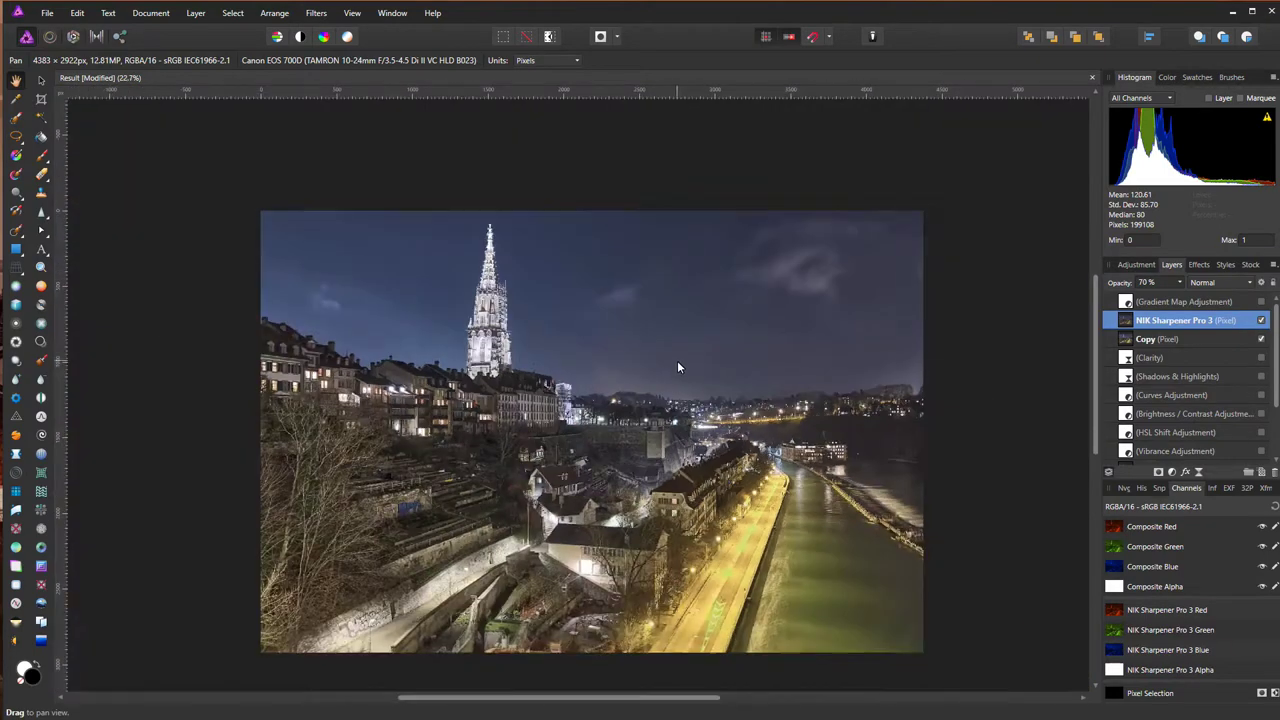
Add a mask to the NIK Sharpener Pro 3 layer and expand the layer to show the mask beneath it
left_click(1158, 472)
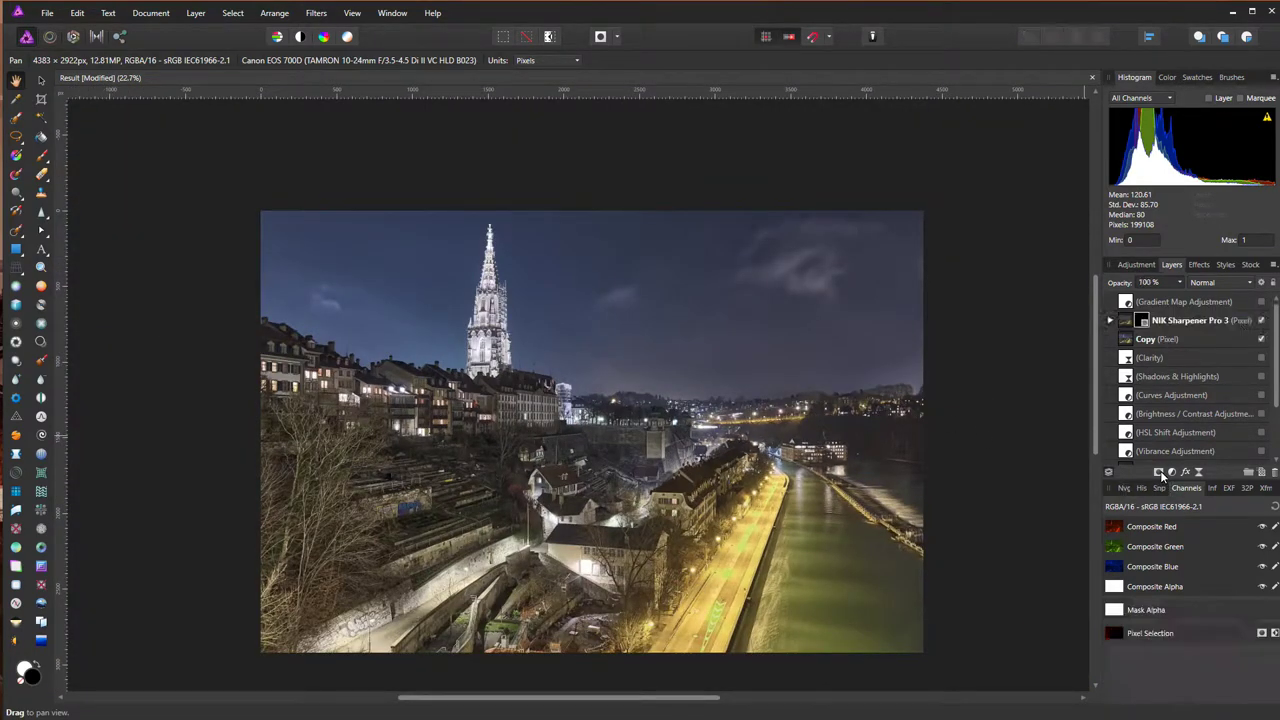
left_click(1110, 321)
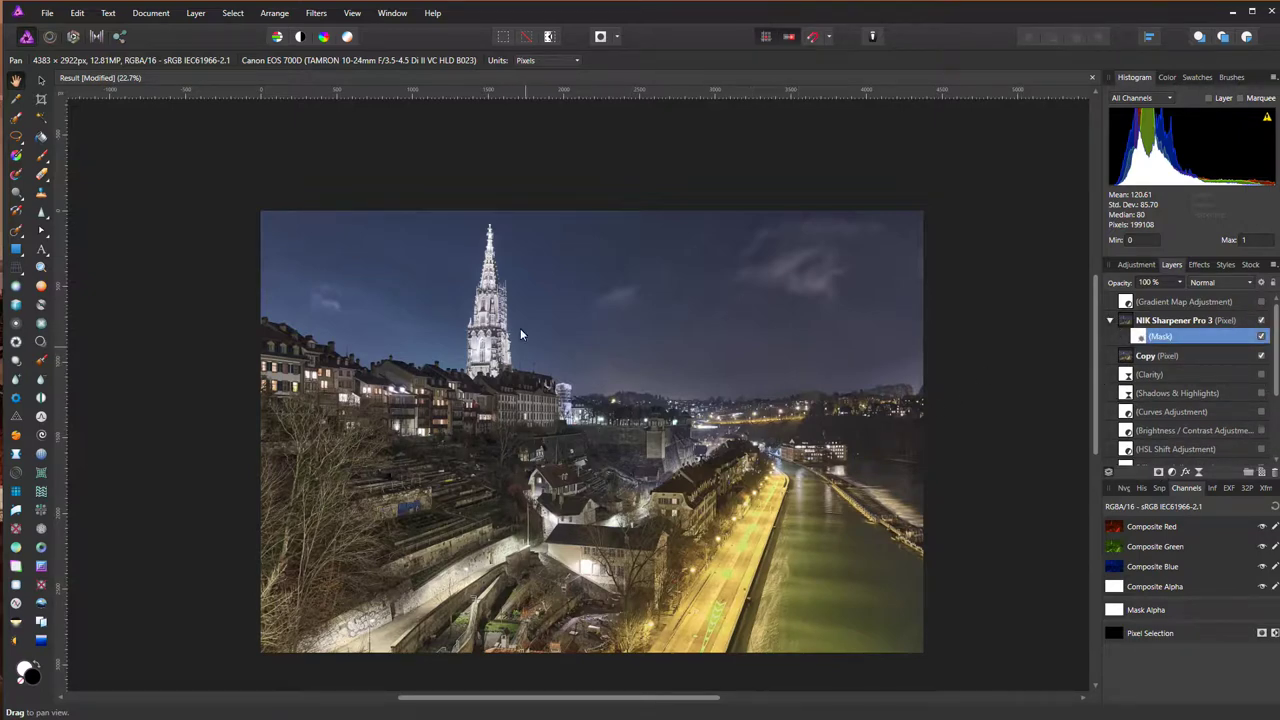
left_click_drag(589, 433, 561, 396)
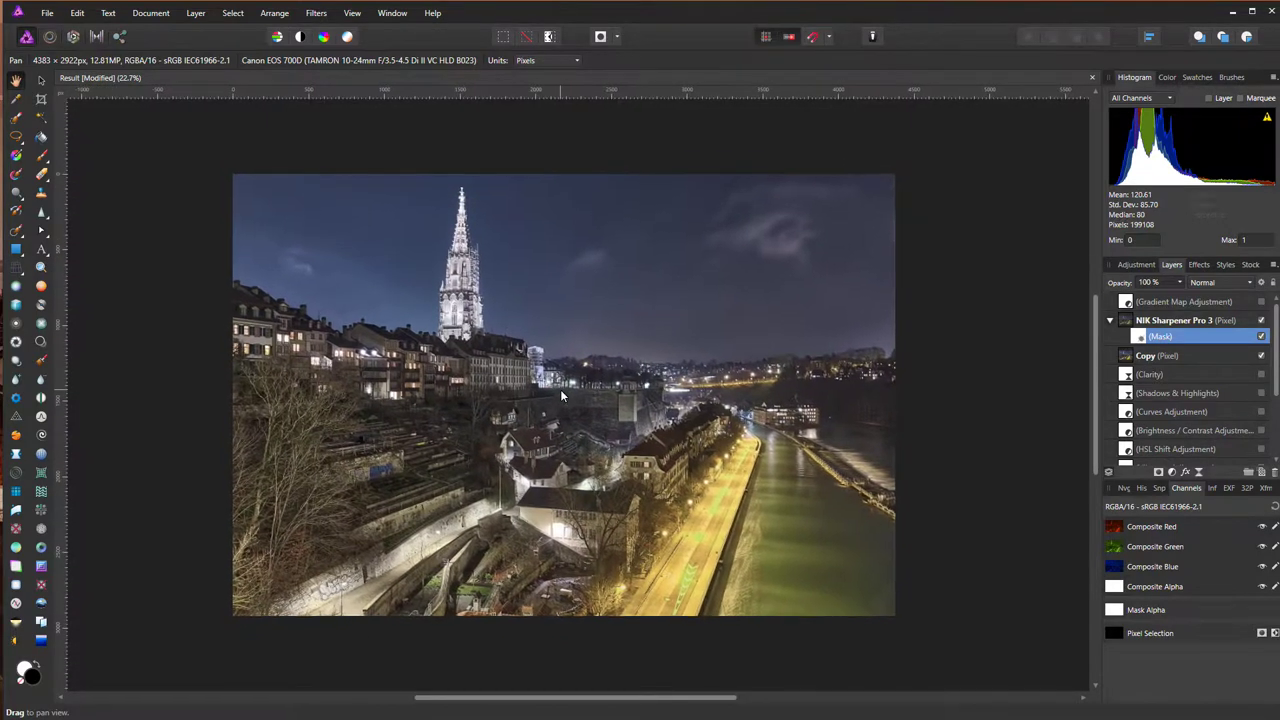
Paint over the sky on the mask in black with a 755 px brush at 50% opacity, leaving the tower untouched
left_click(41, 156)
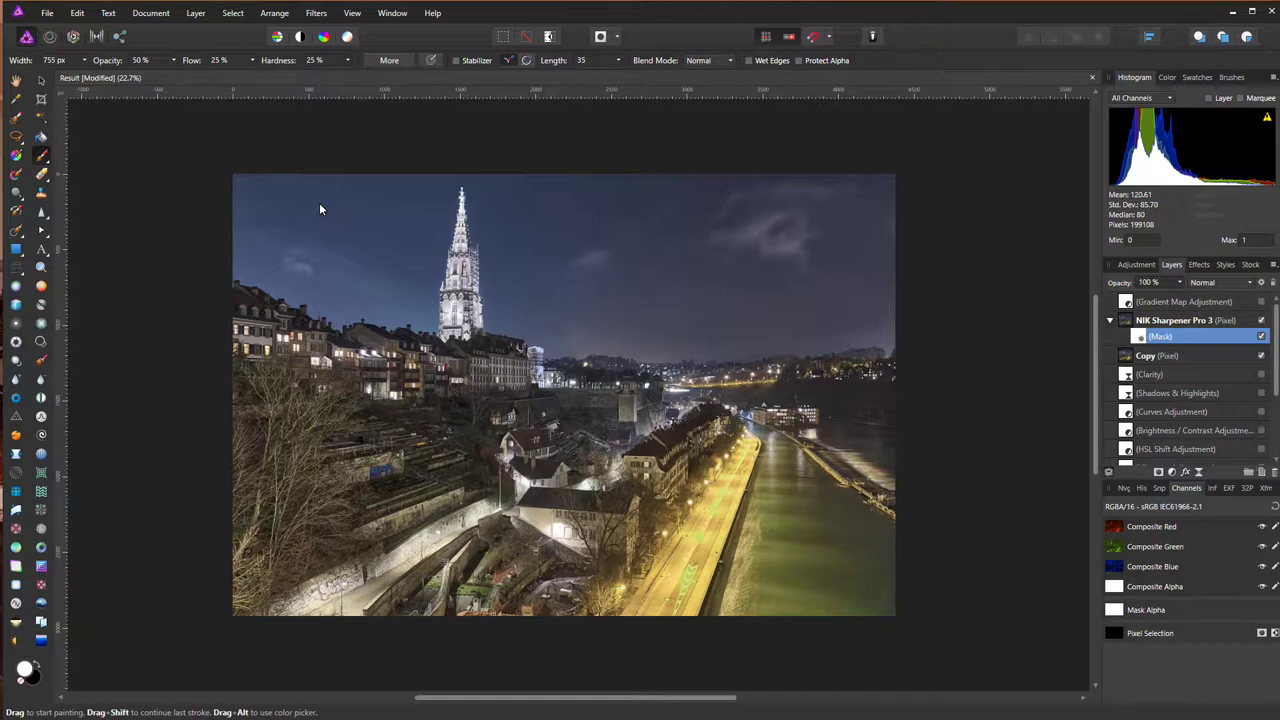
left_click(1167, 77)
left_click(1131, 104)
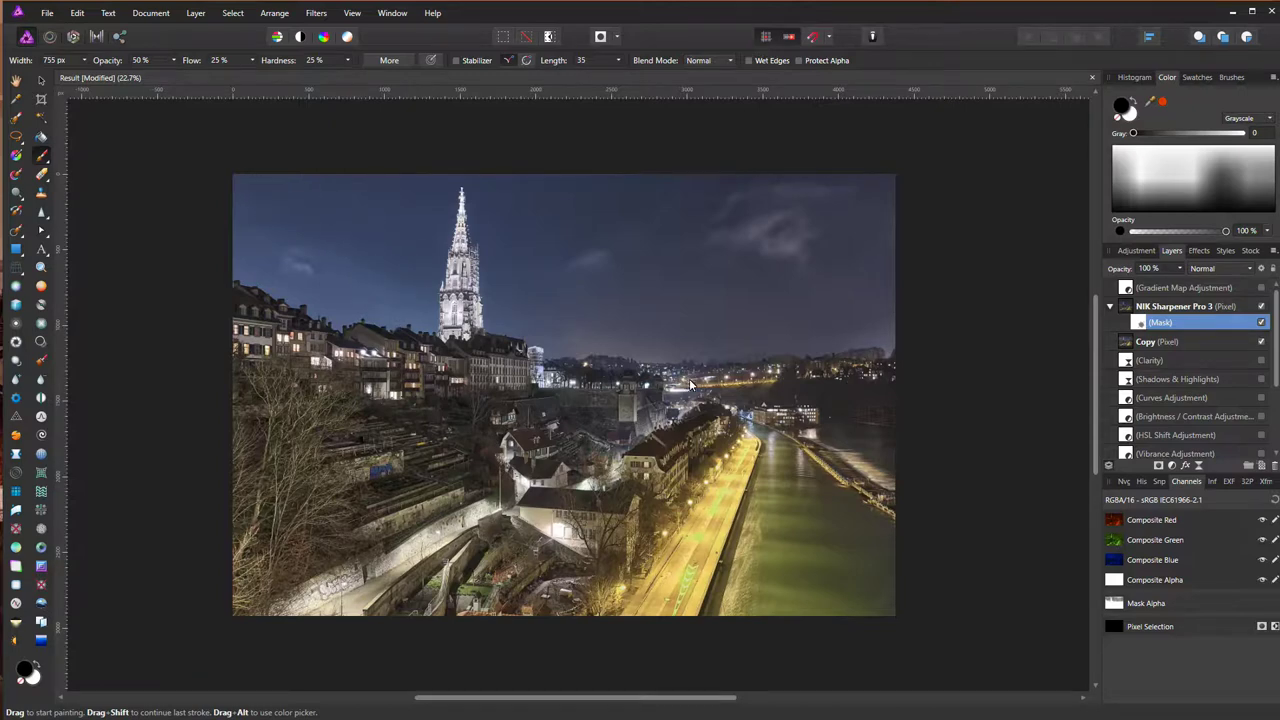
Display the mask alone and even out its sky area in black at 25% brush opacity, then return to the photo
left_click(1138, 322, "alt")
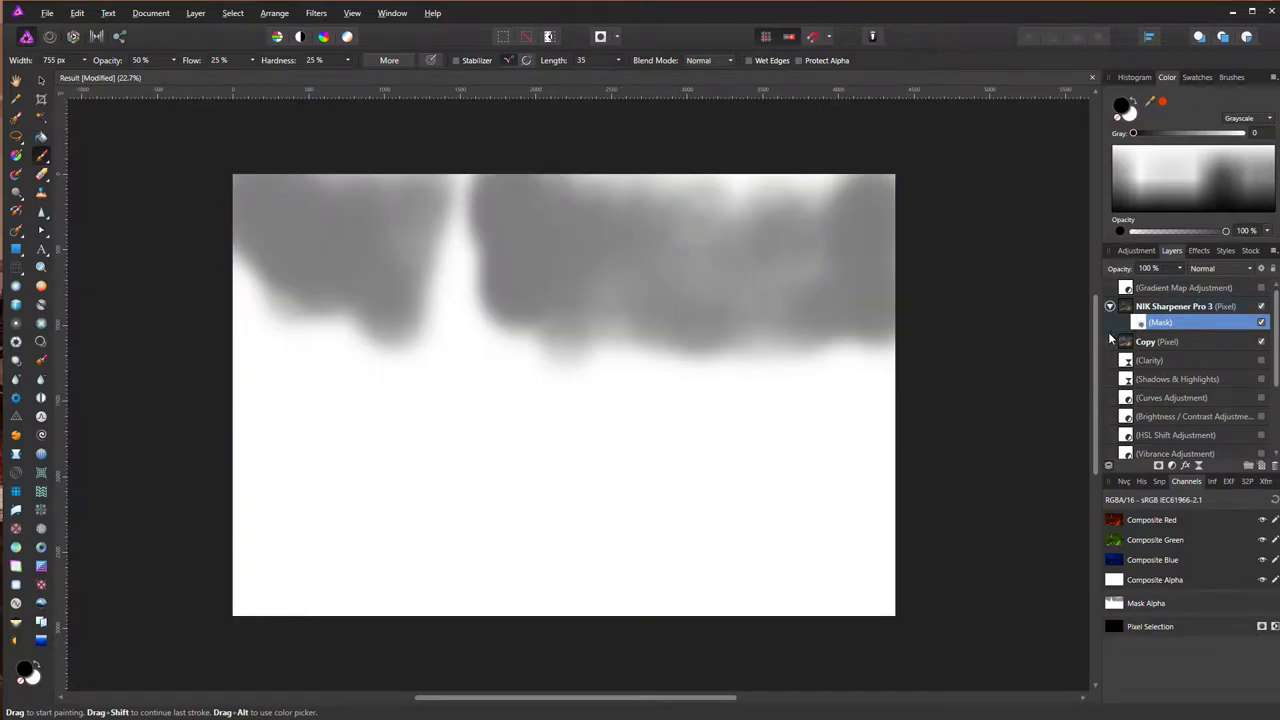
left_click(174, 60)
left_click(172, 61)
mouse_move(603, 165)
left_mouse_down()
mouse_move(629, 191)
mouse_move(695, 168)
mouse_move(736, 194)
mouse_move(803, 169)
mouse_move(836, 189)
mouse_move(775, 212)
mouse_move(705, 175)
mouse_move(618, 194)
mouse_move(805, 183)
left_mouse_up()
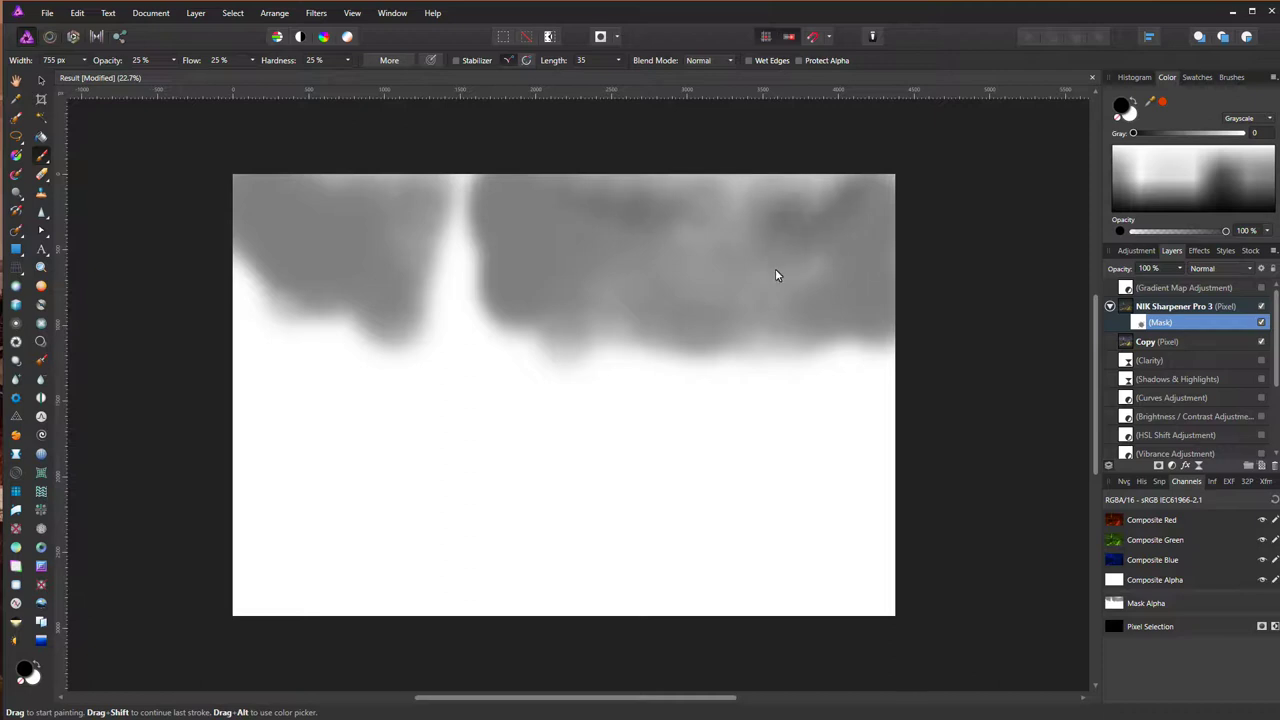
mouse_move(775, 269)
left_mouse_down()
mouse_move(723, 217)
mouse_move(647, 178)
left_mouse_up()
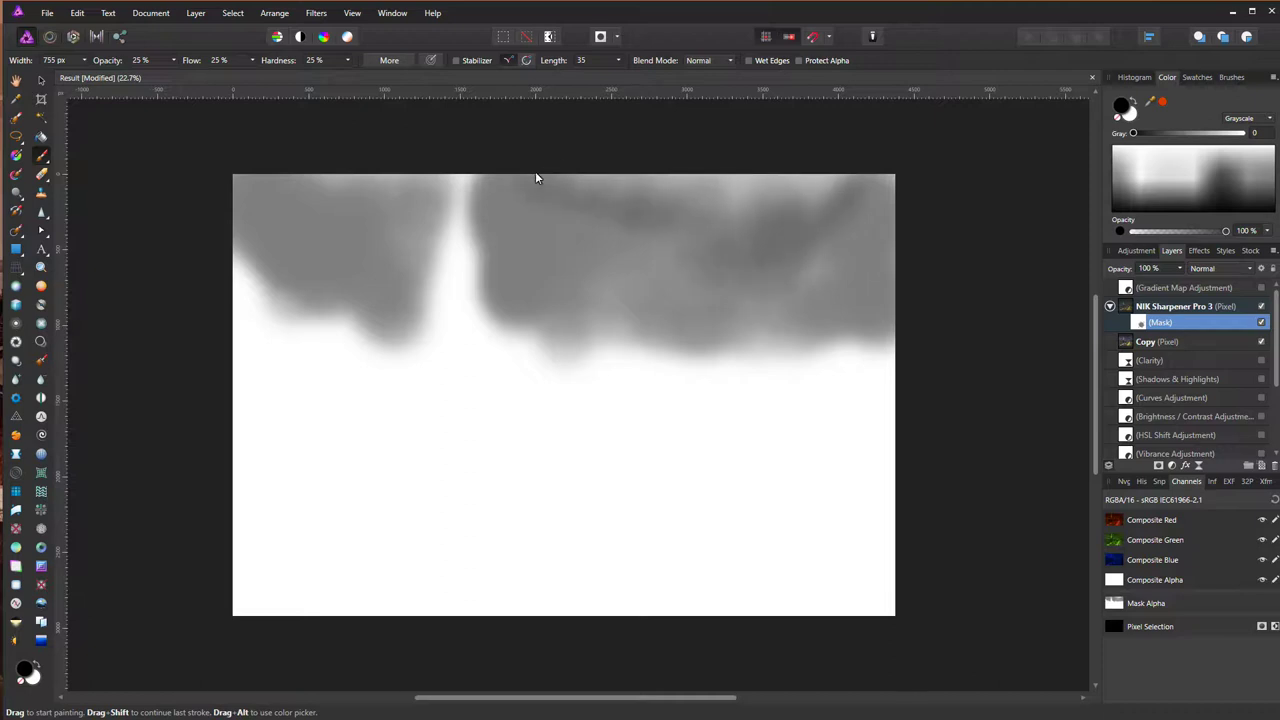
mouse_move(537, 177)
left_mouse_down()
mouse_move(585, 331)
mouse_move(634, 274)
mouse_move(670, 292)
mouse_move(724, 270)
mouse_move(779, 317)
mouse_move(869, 259)
mouse_move(837, 169)
mouse_move(762, 174)
mouse_move(711, 199)
mouse_move(636, 300)
mouse_move(531, 235)
mouse_move(583, 177)
mouse_move(843, 178)
left_mouse_up()
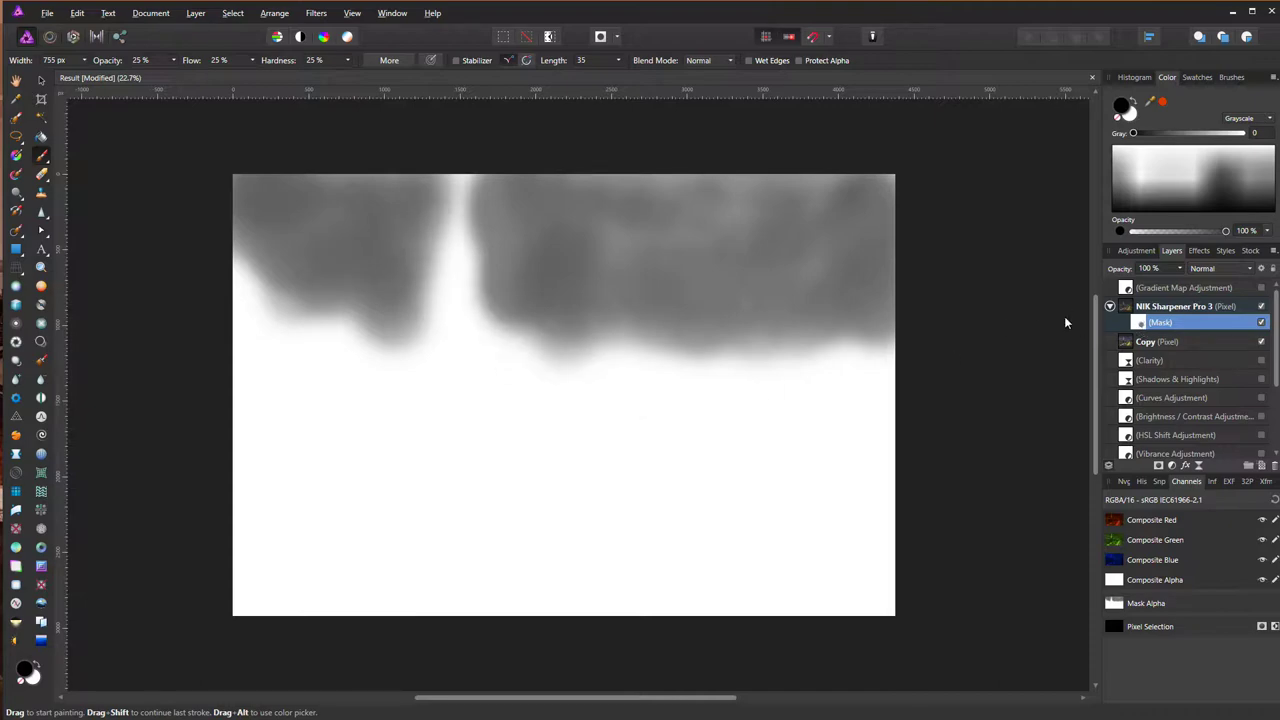
left_click(1125, 307)
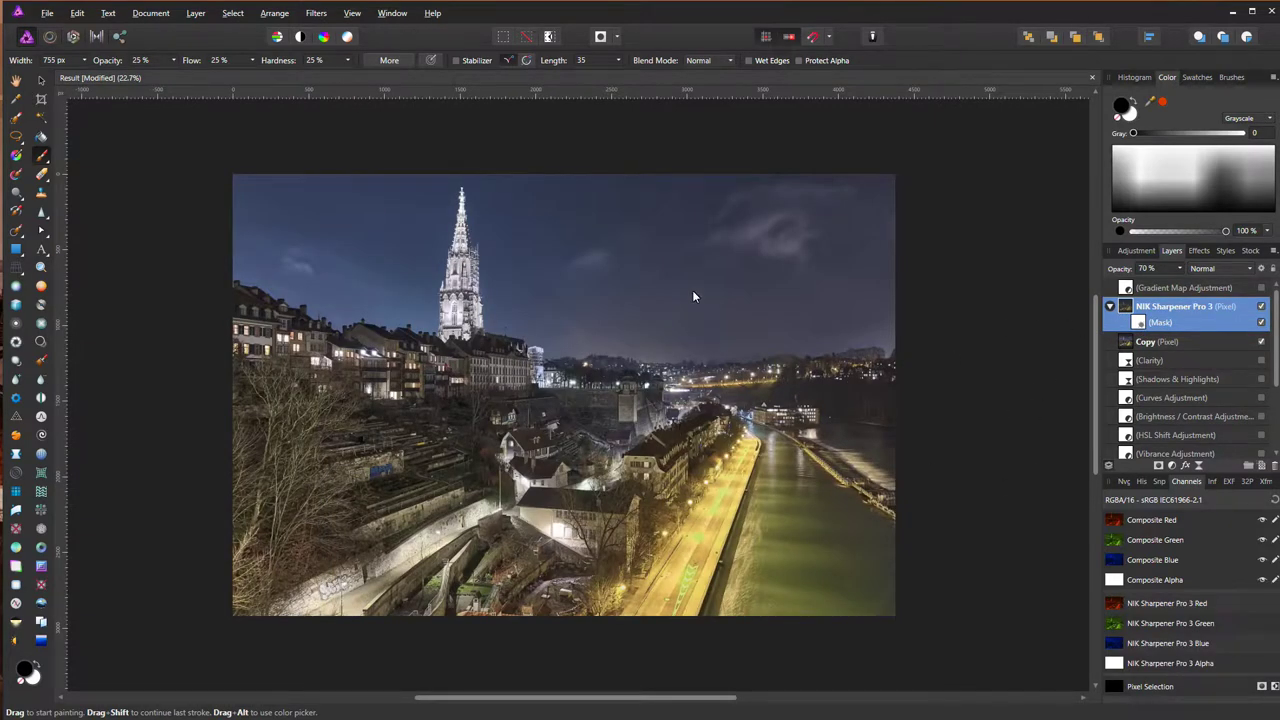
Compare the sky with the mask off and on, and examine it in close-up on both sides of the tower
scroll(692, 290, "up", 3)
scroll(718, 333, "up", 1)
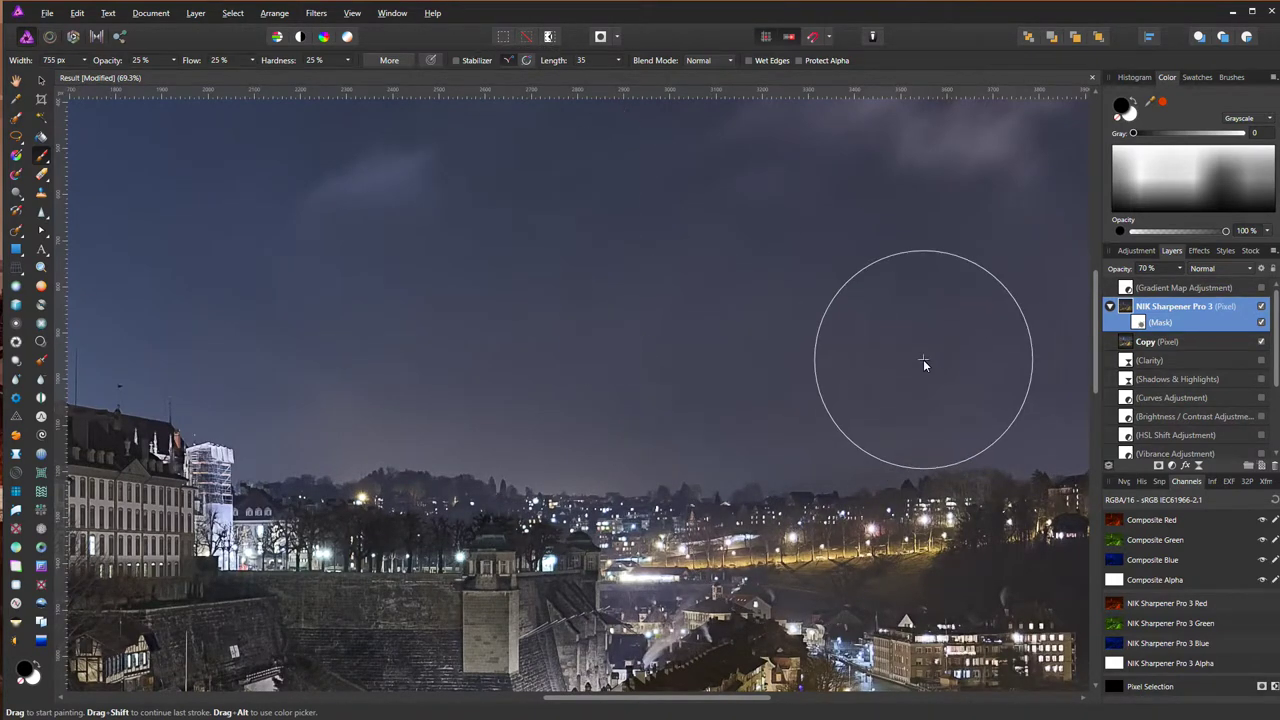
left_click(1261, 324)
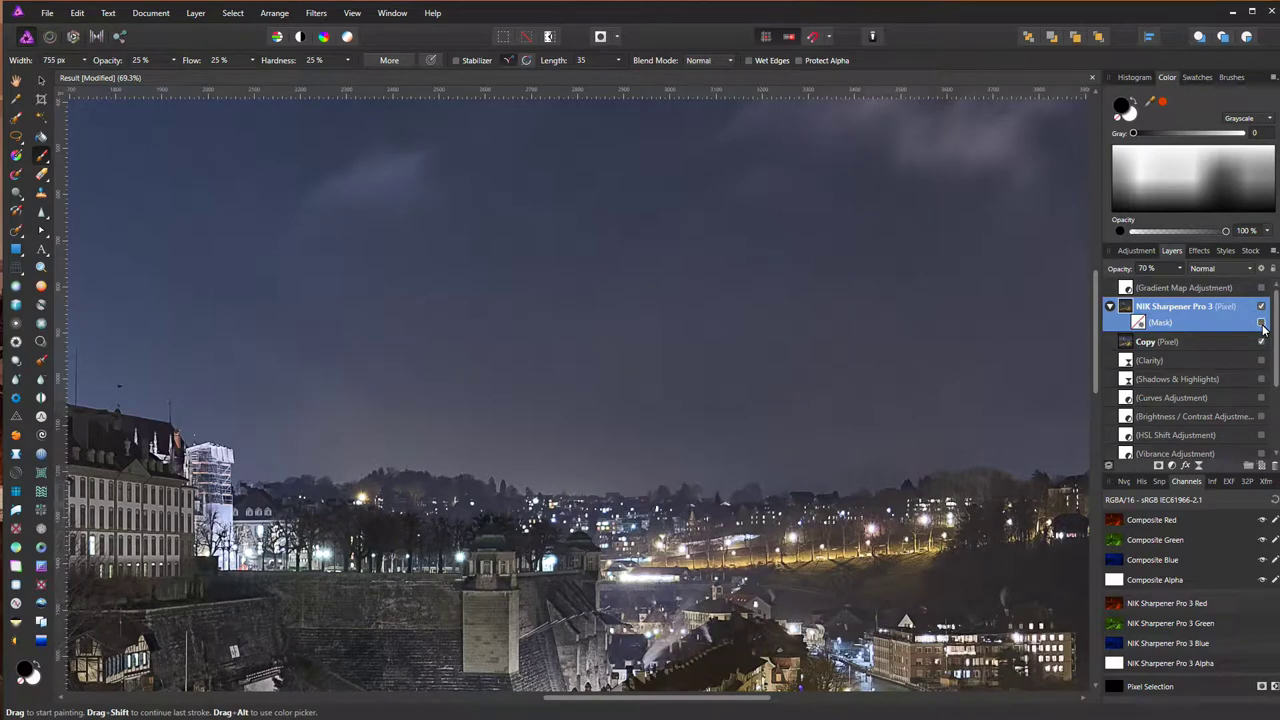
left_click(1262, 324)
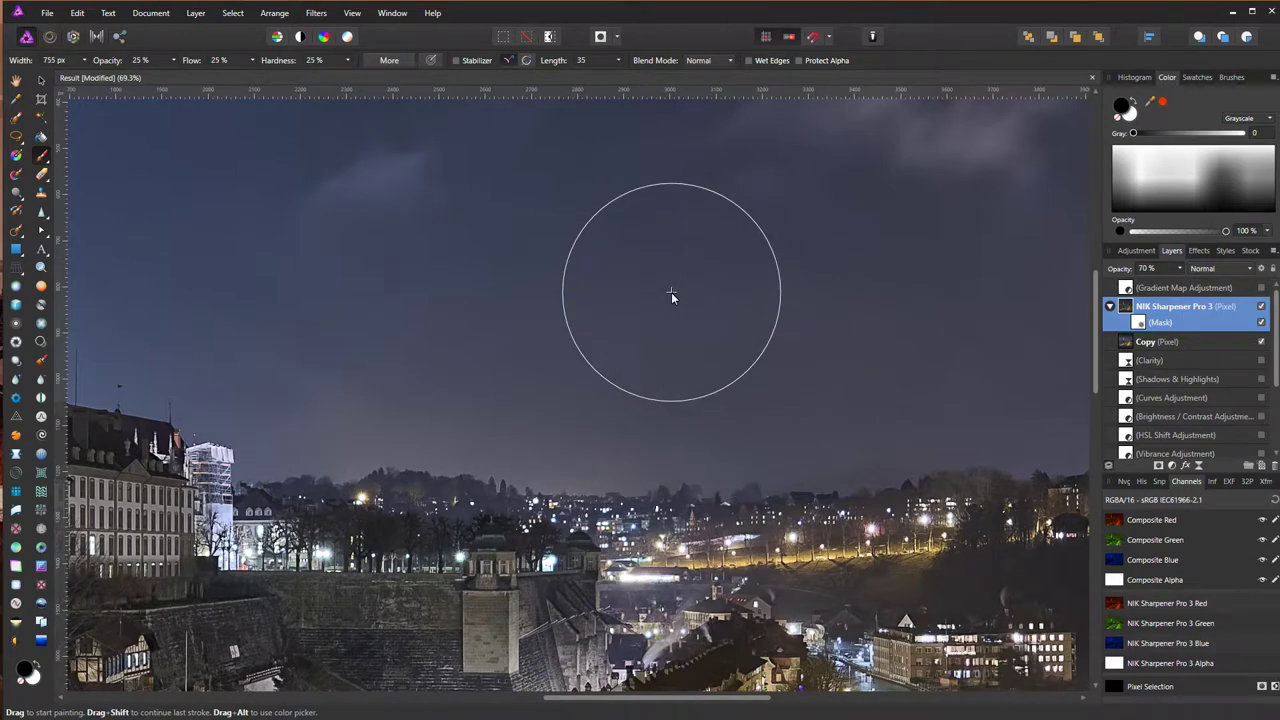
scroll(671, 295, "down", 2)
scroll(430, 219, "up", 1)
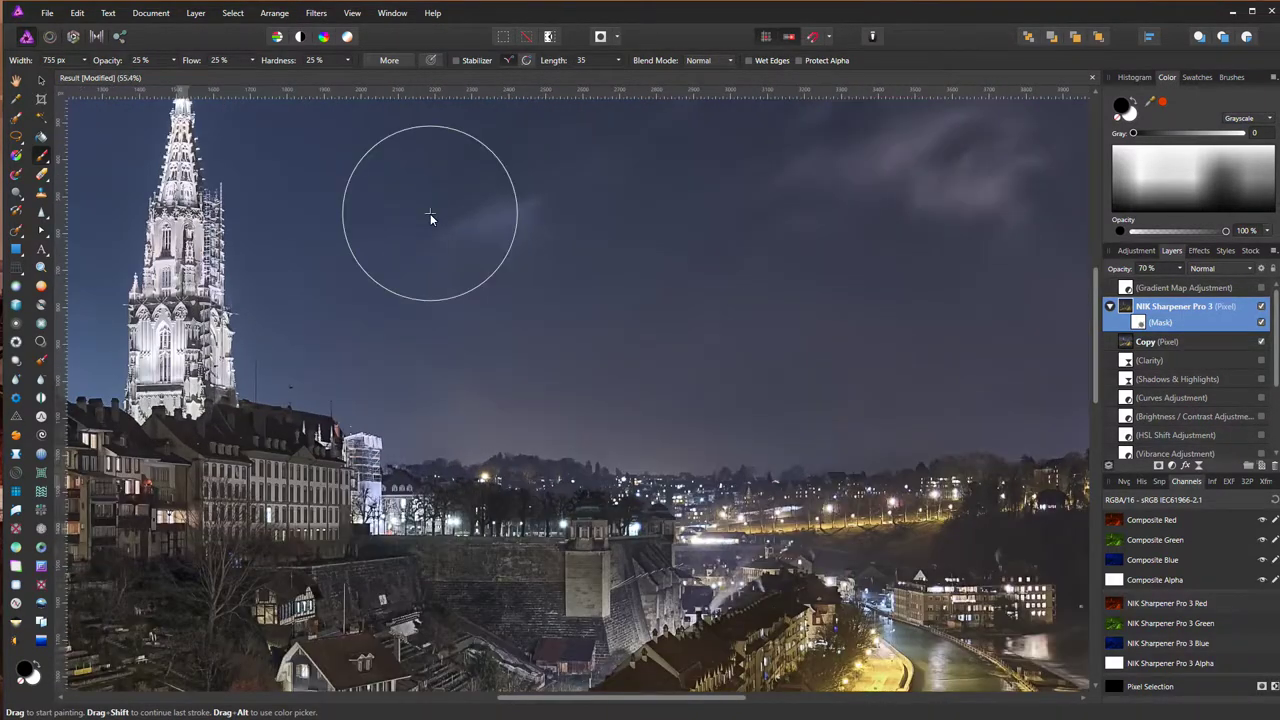
left_click_drag(440, 217, 888, 303)
left_click_drag(474, 306, 614, 374)
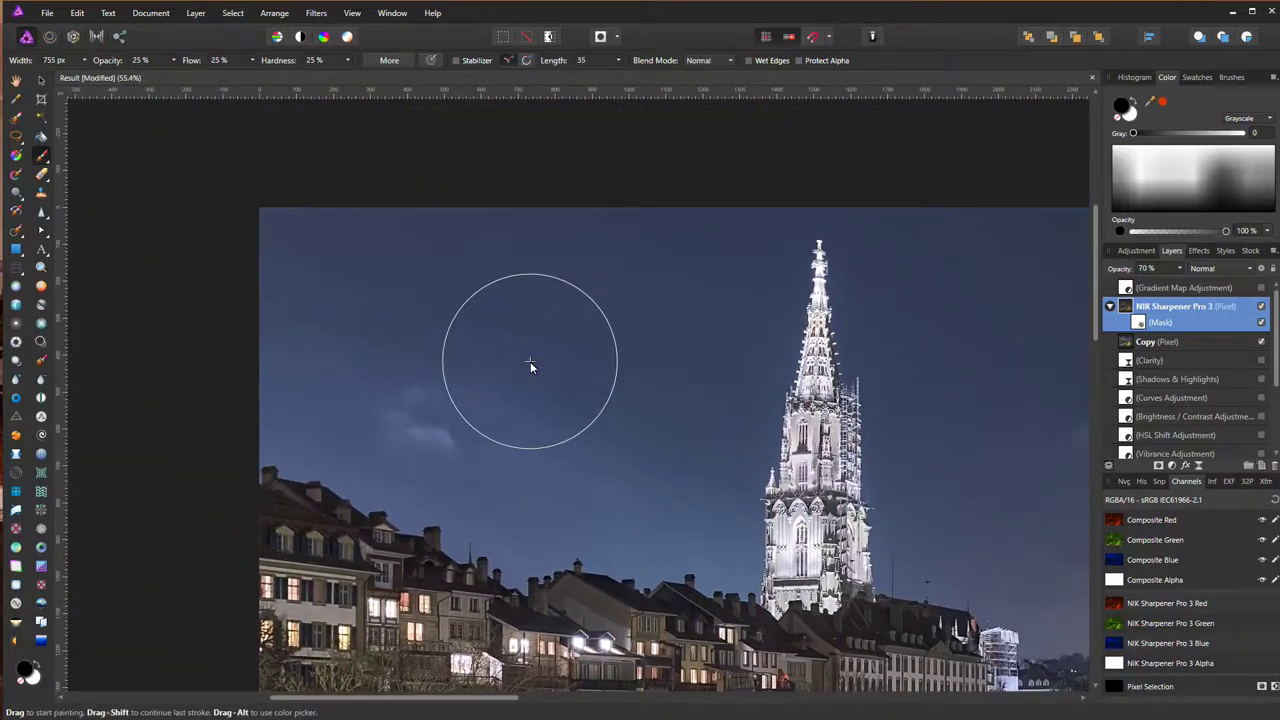
scroll(530, 362, "up", 2)
scroll(522, 350, "down", 2)
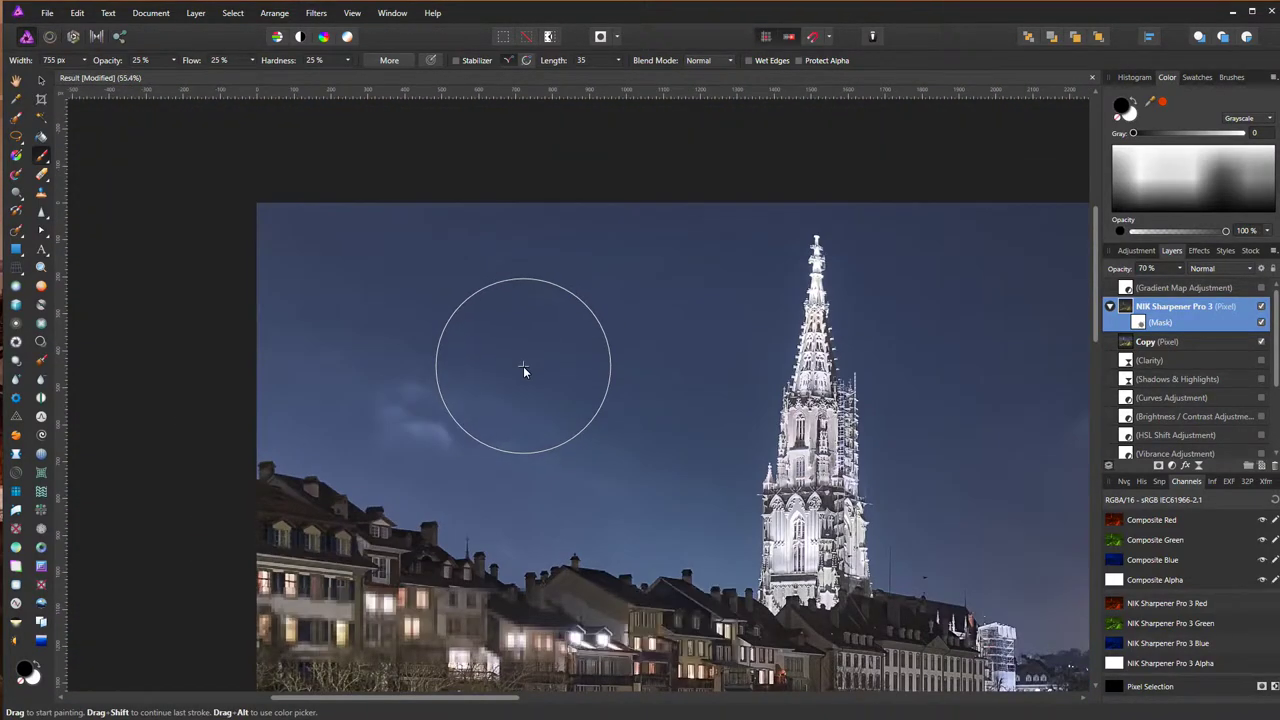
scroll(523, 366, "up", 1)
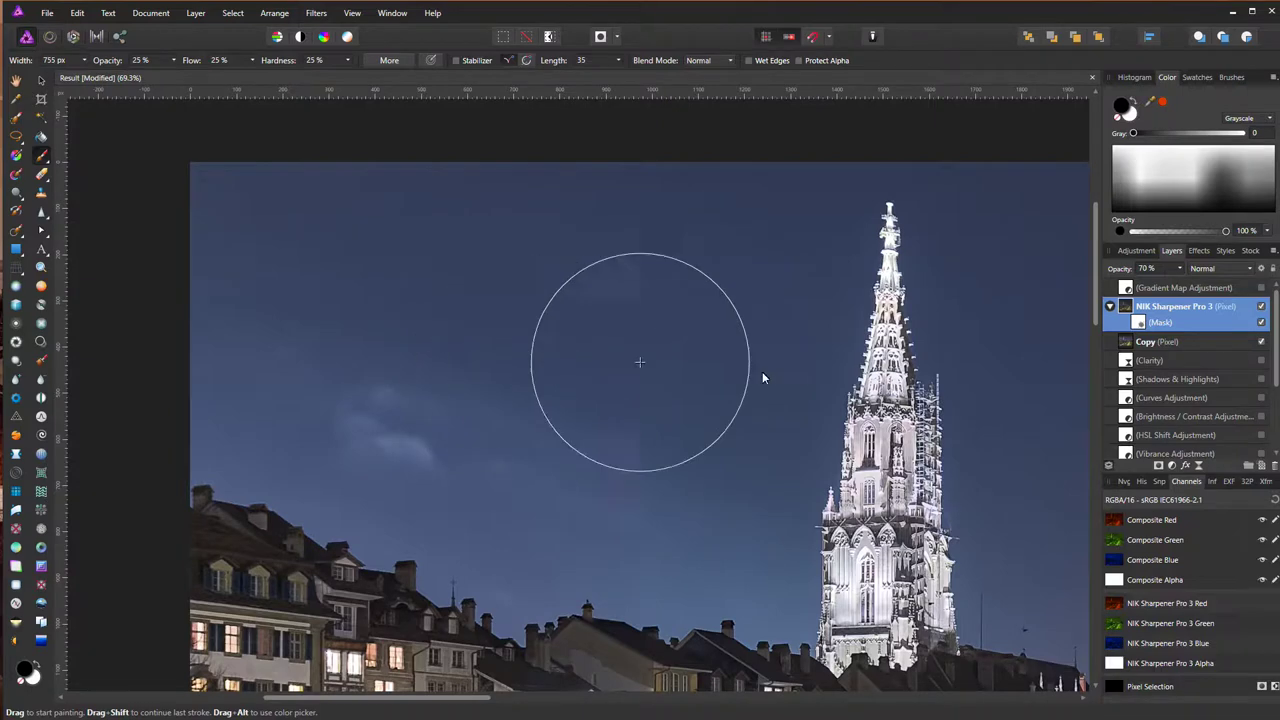
Reselect the mask and touch up the sky in black at 25% opacity, changing the brush width to 385.2 px
left_click(1136, 323)
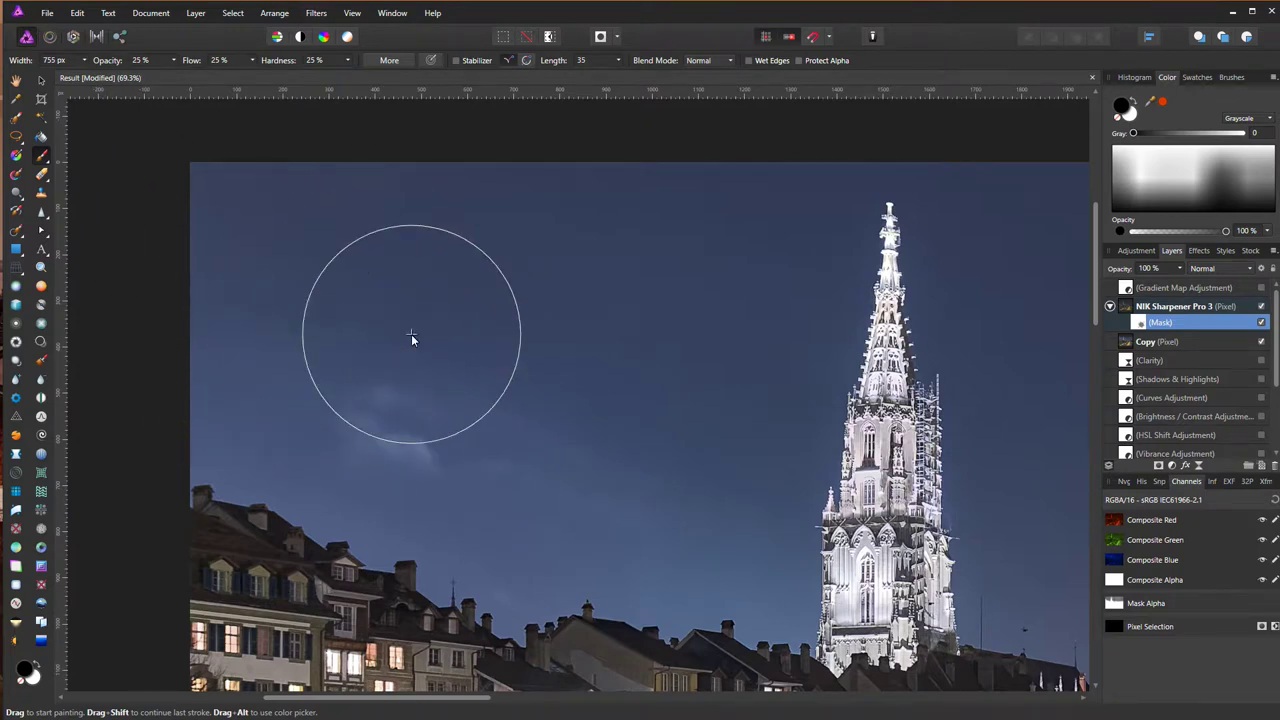
left_click_drag(600, 457, 423, 360)
left_click_drag(573, 441, 449, 434)
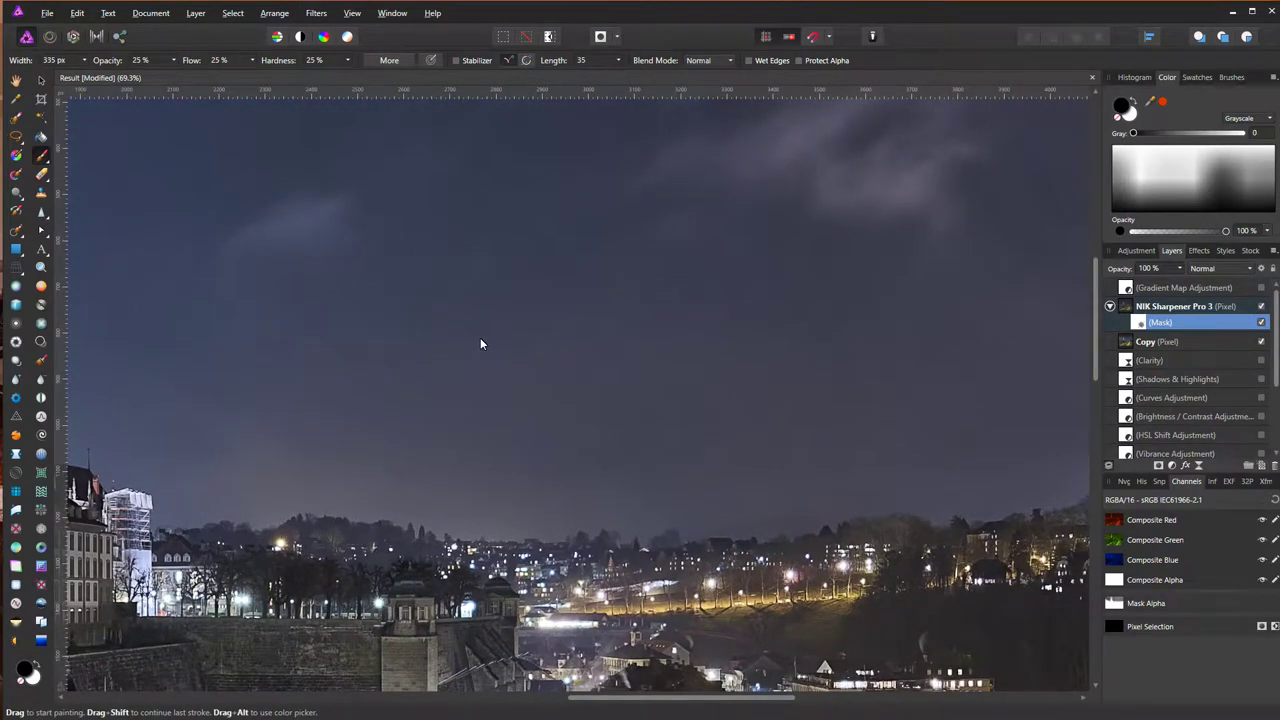
key("bracketright")
scroll(914, 496, "down", 5)
scroll(1000, 428, "up", 4)
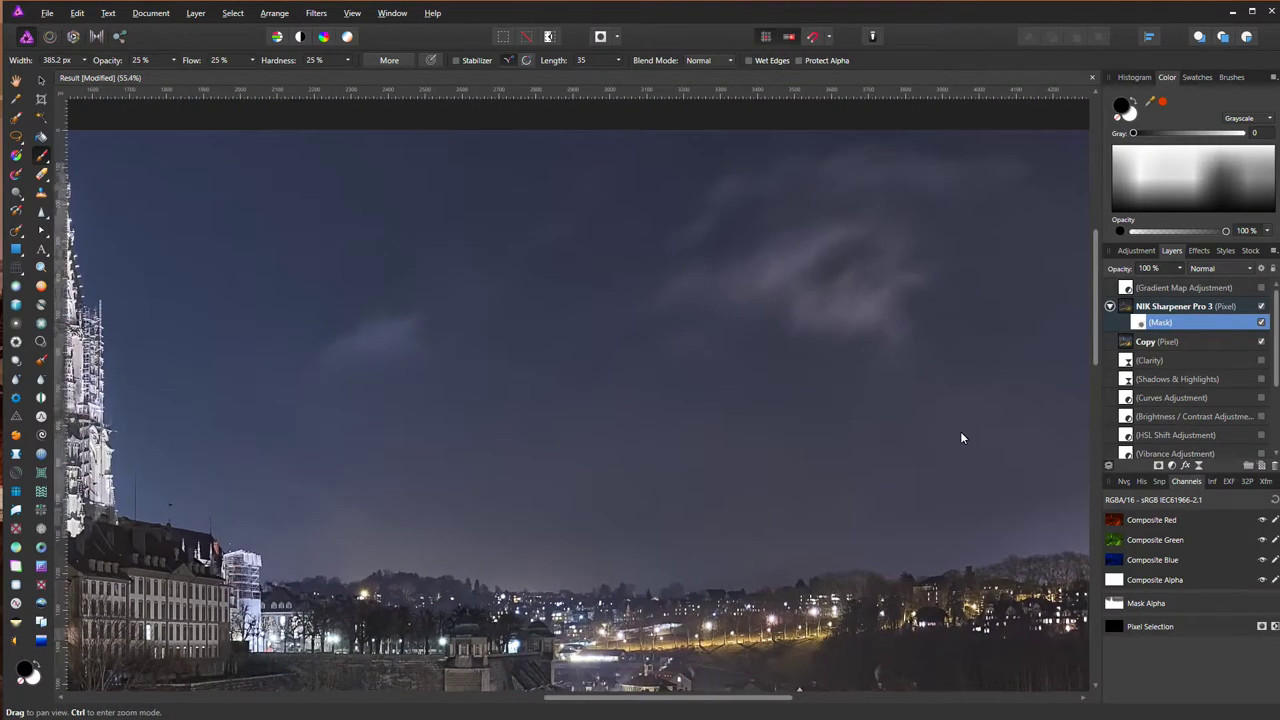
scroll(600, 516, "up", 2)
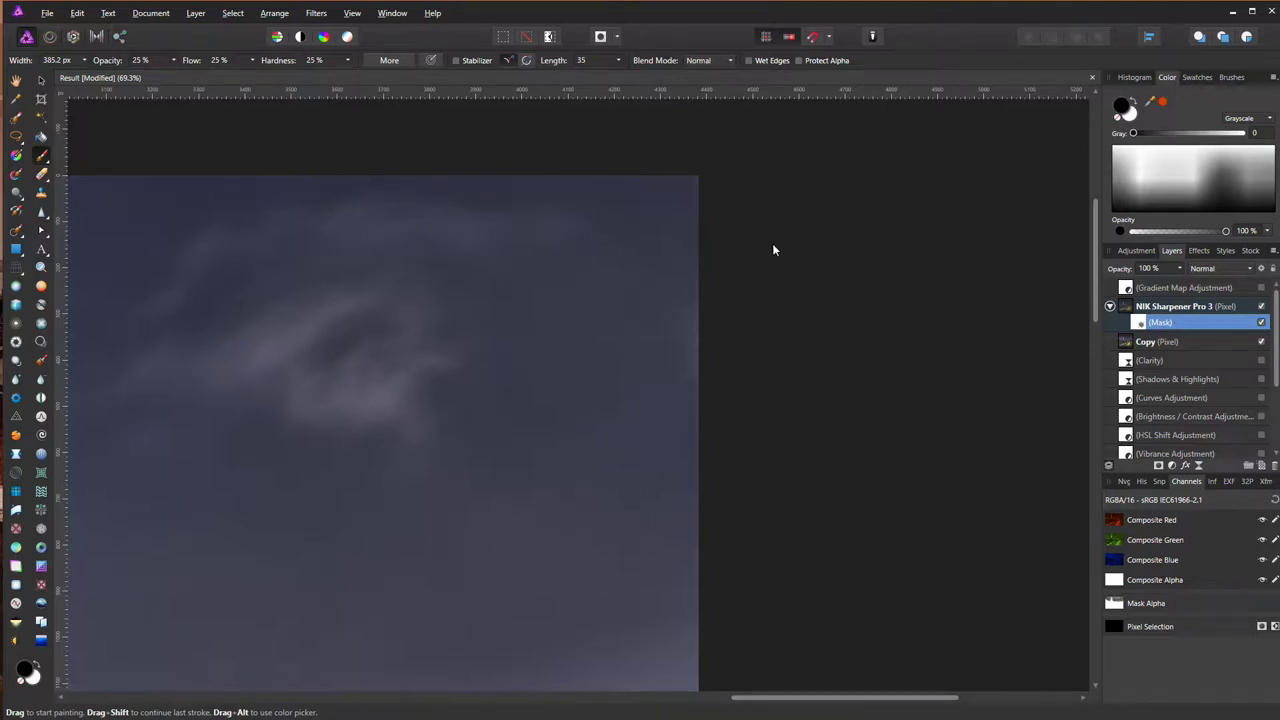
Examine the sky and clouds up close, switching the mask off and on to compare, and review the whole photo
scroll(425, 440, "down", 6)
scroll(324, 398, "up", 3)
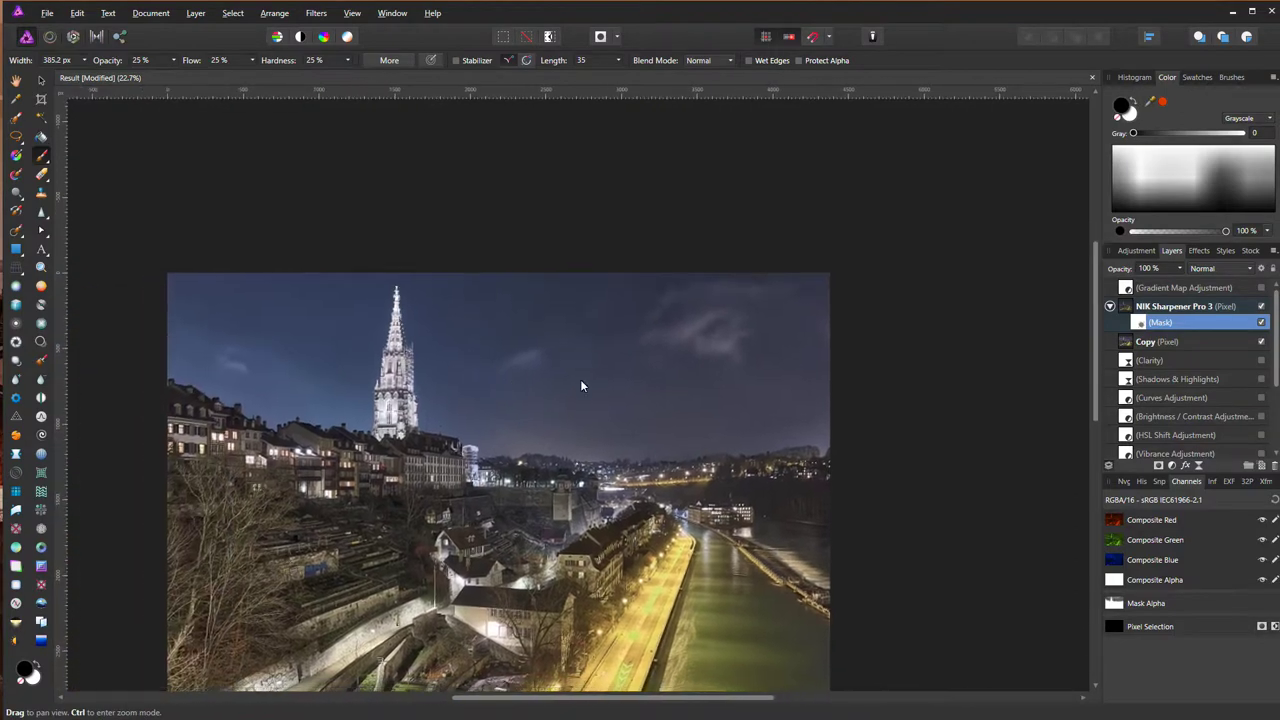
scroll(638, 296, "up", 3)
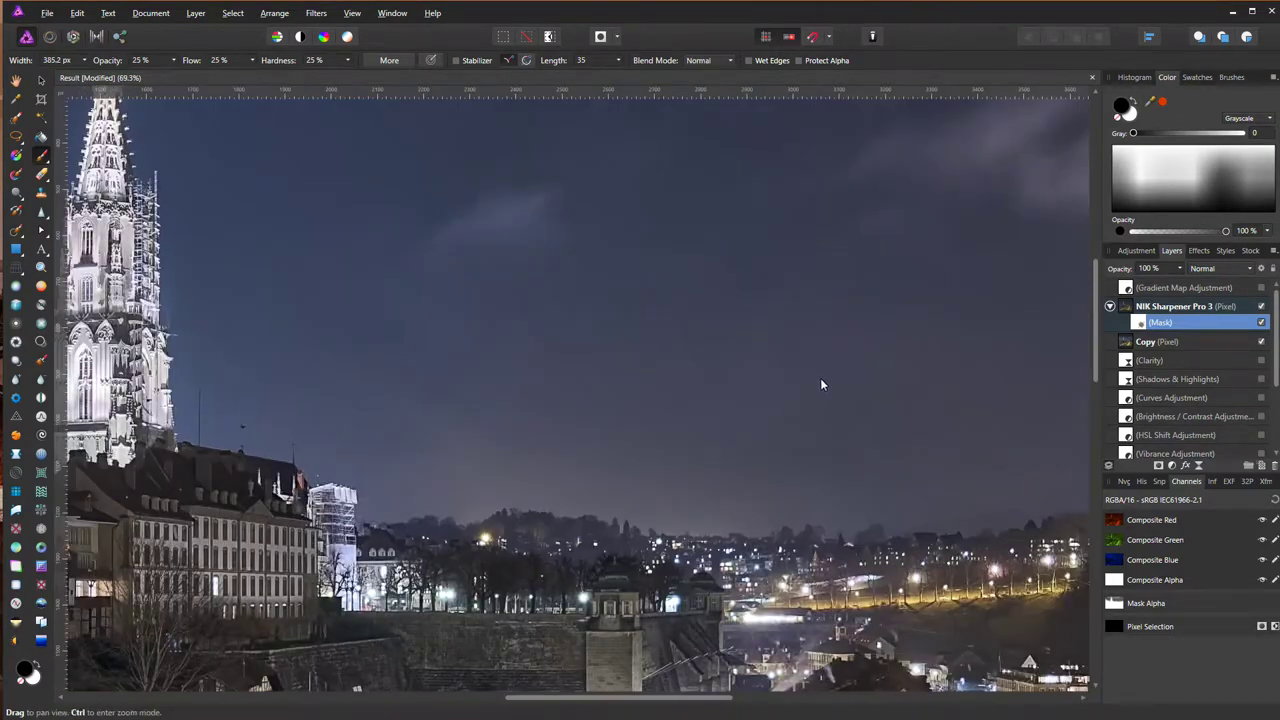
left_click_drag(821, 384, 514, 495)
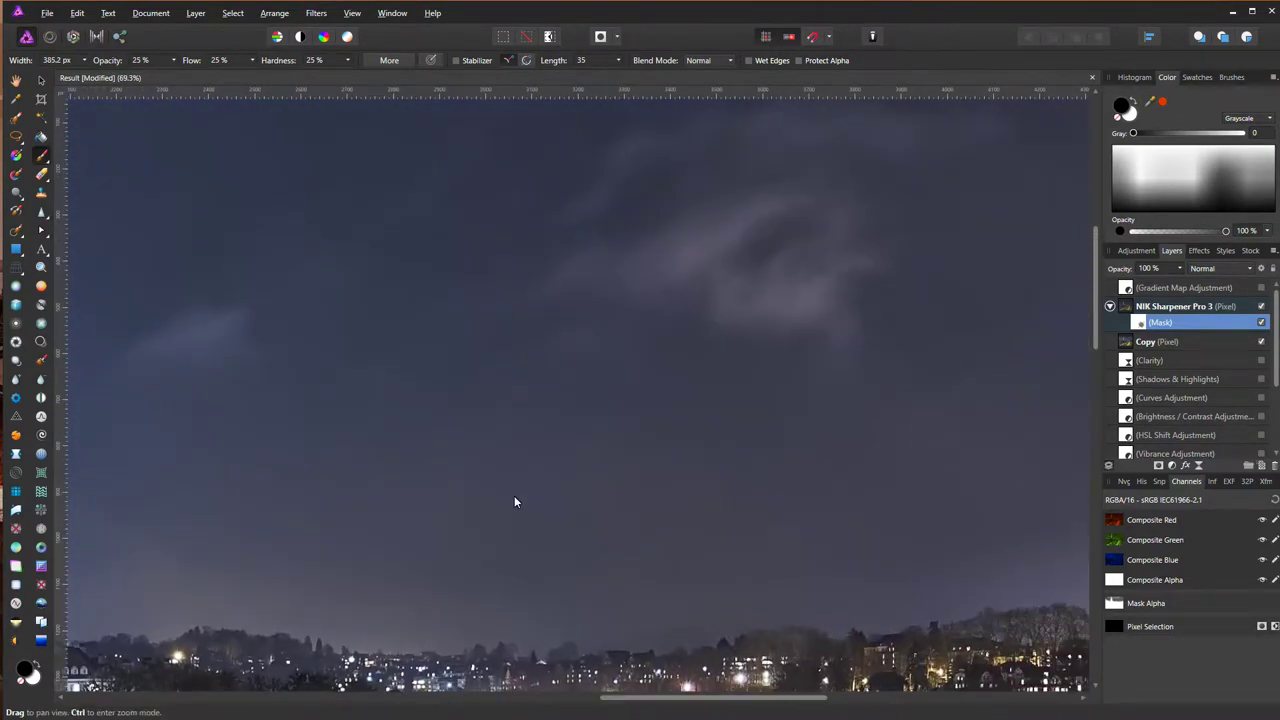
left_click(1262, 323)
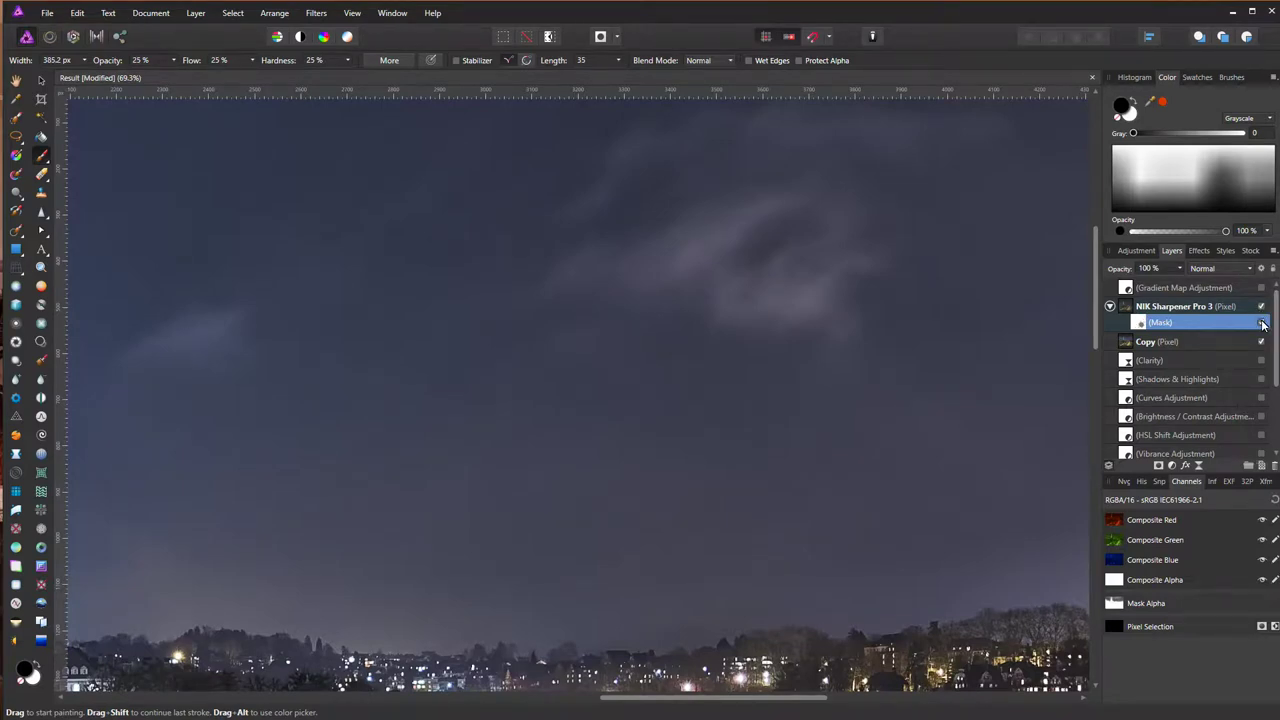
left_click(1262, 323)
left_click(1262, 323)
left_click(1262, 323)
left_click(1262, 323)
scroll(573, 360, "down", 5)
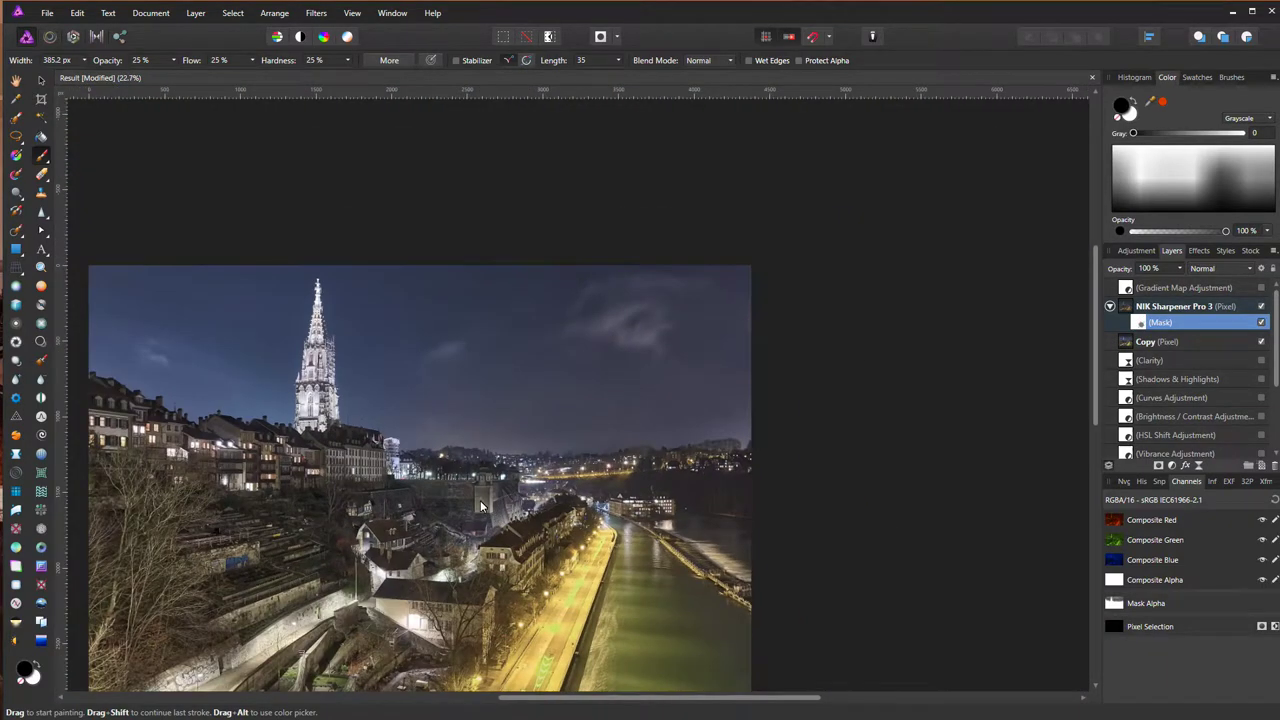
Examine the sharpened buildings, riverside road, tower and masked sky in close-up, and review the whole photo
scroll(475, 525, "up", 1)
scroll(475, 525, "up", 4)
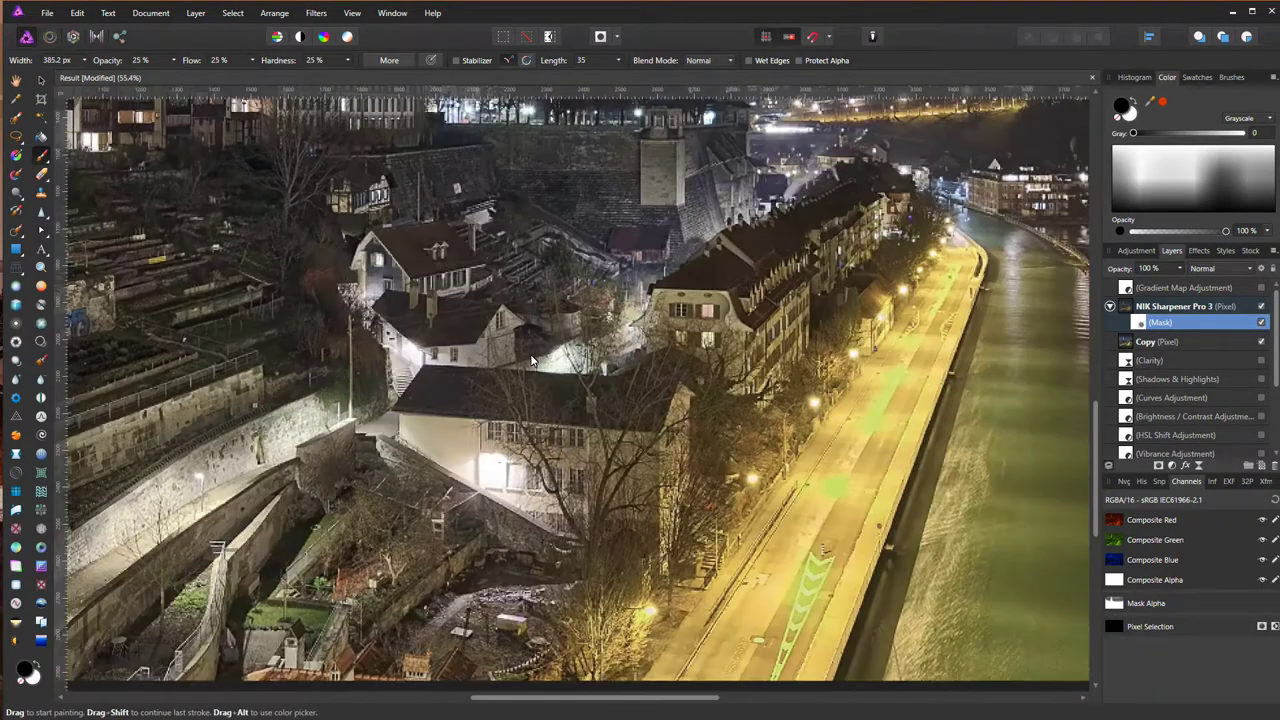
scroll(533, 360, "down", 1)
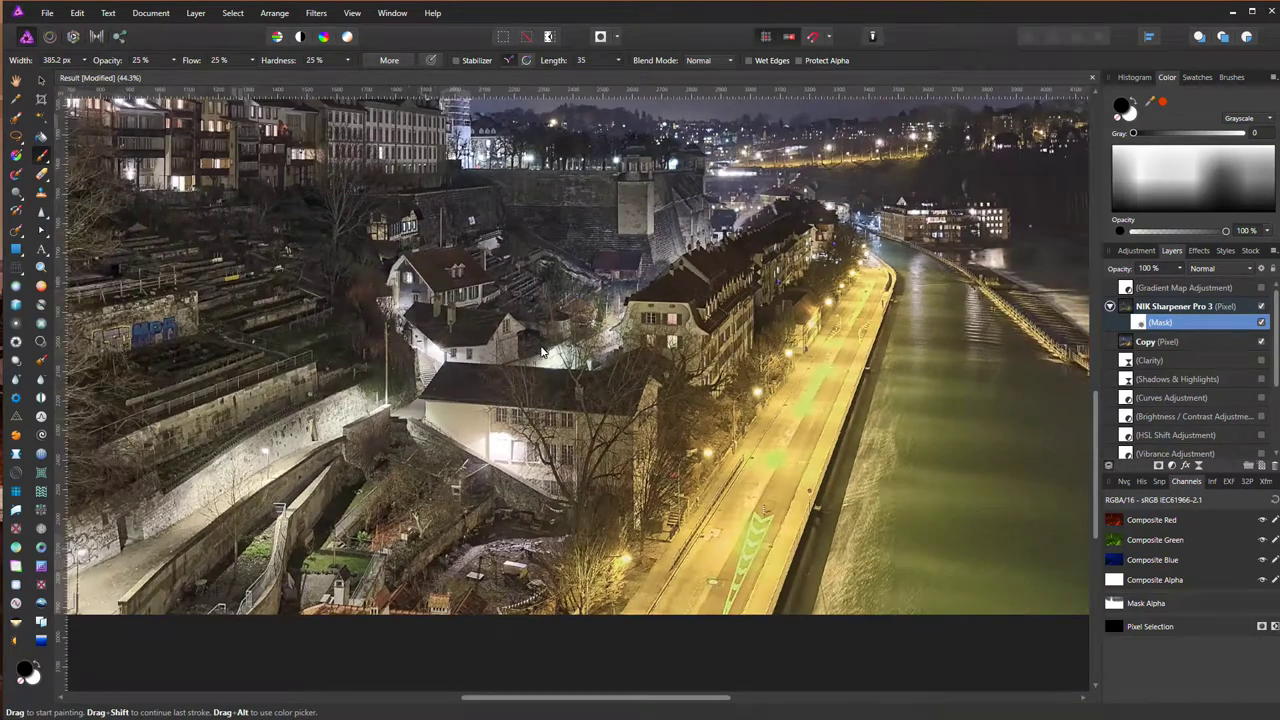
left_click_drag(540, 358, 757, 551)
scroll(677, 406, "up", 3)
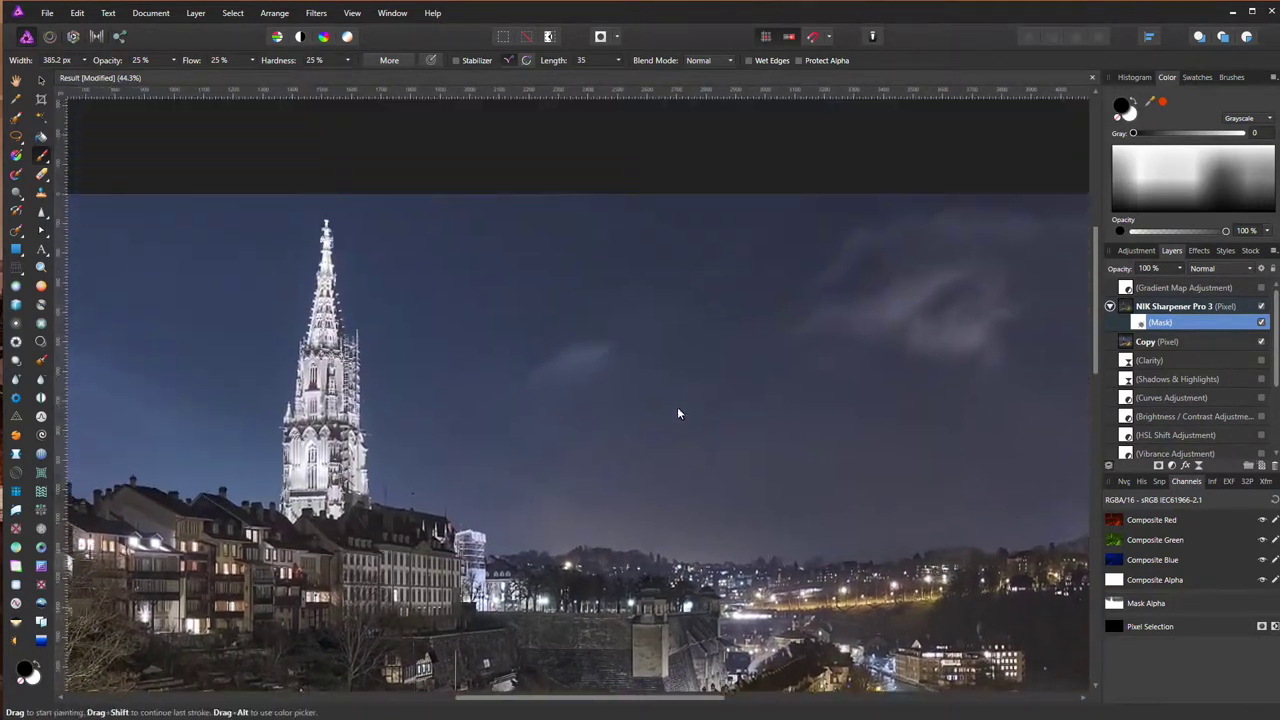
scroll(678, 409, "down", 5)
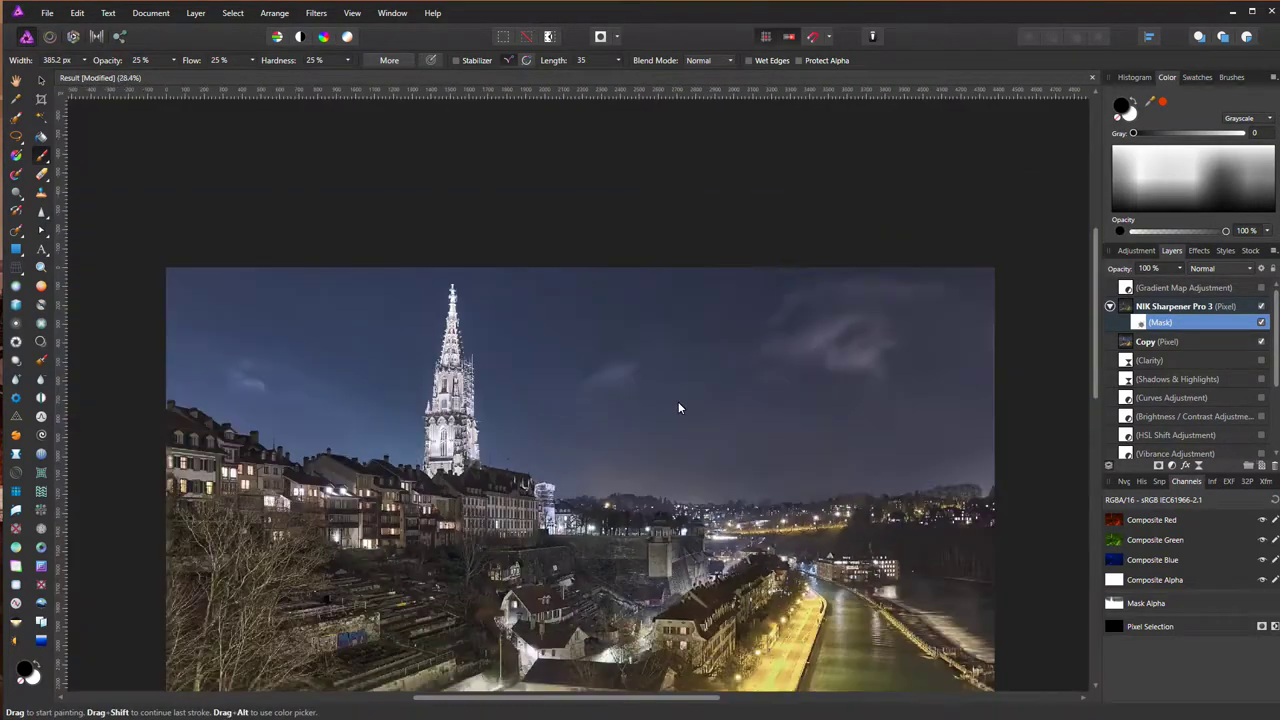
left_click_drag(651, 543, 644, 396)
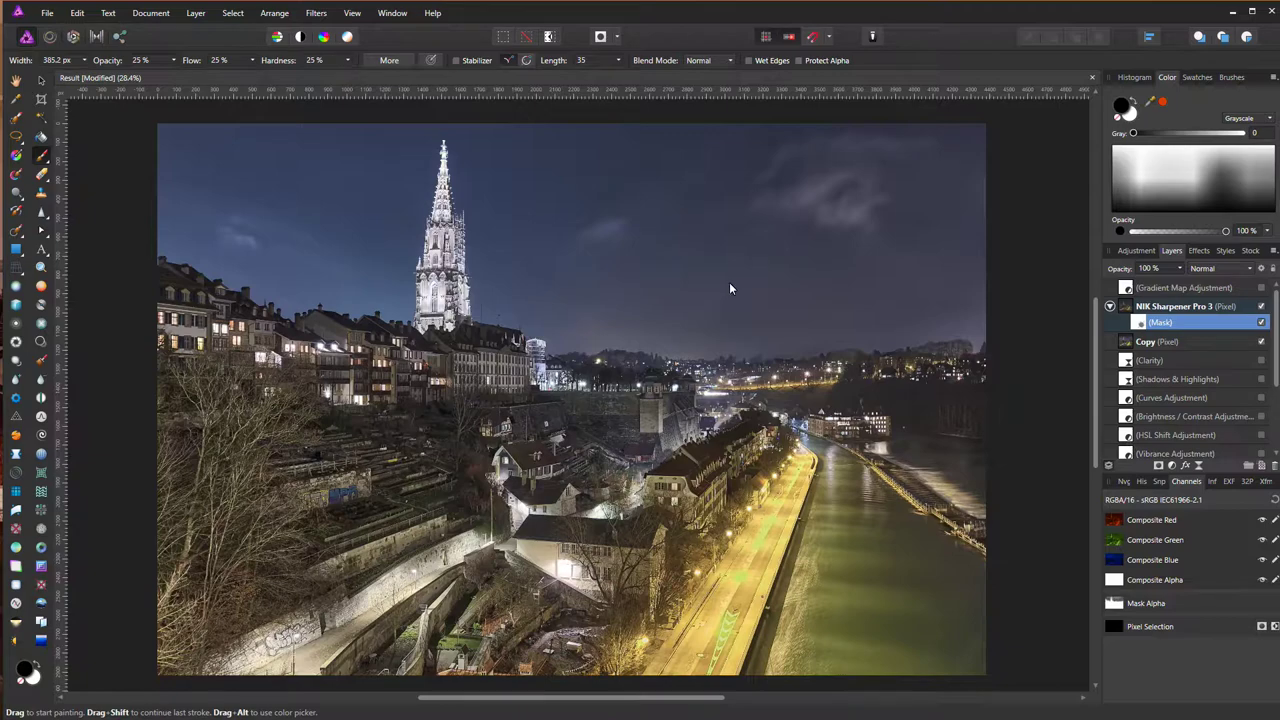
scroll(738, 230, "up", 5)
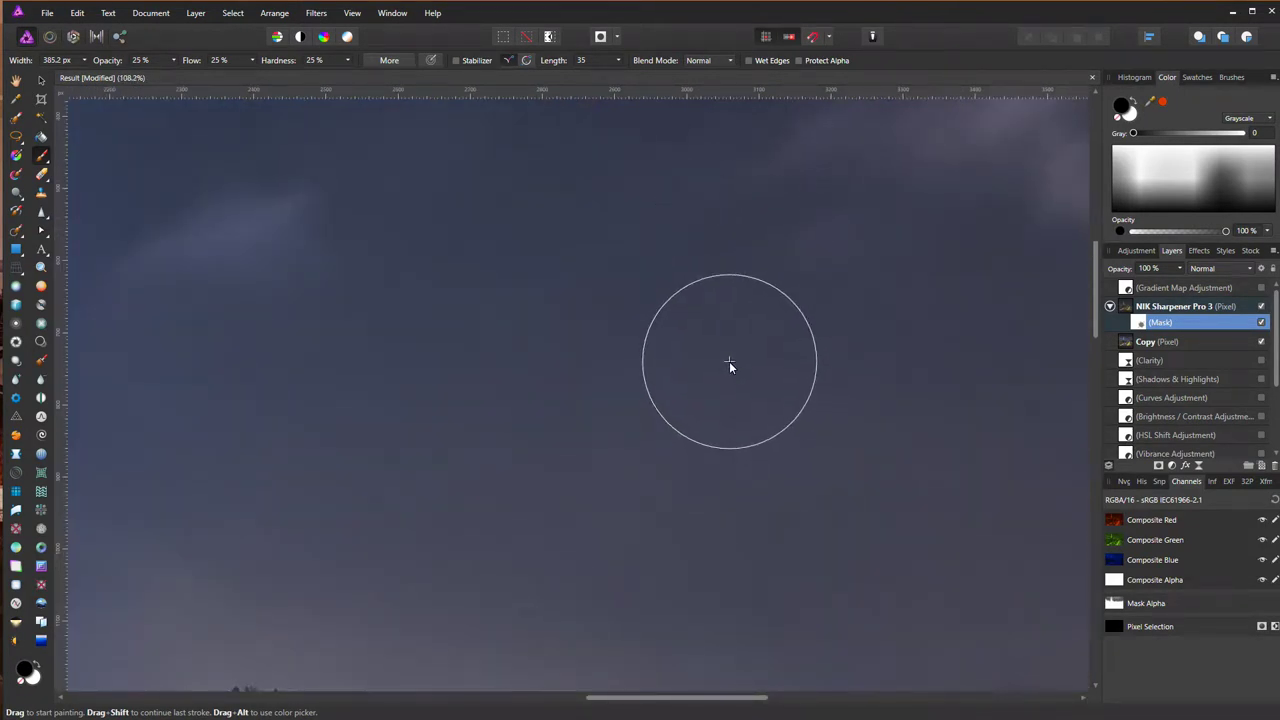
scroll(782, 352, "down", 3)
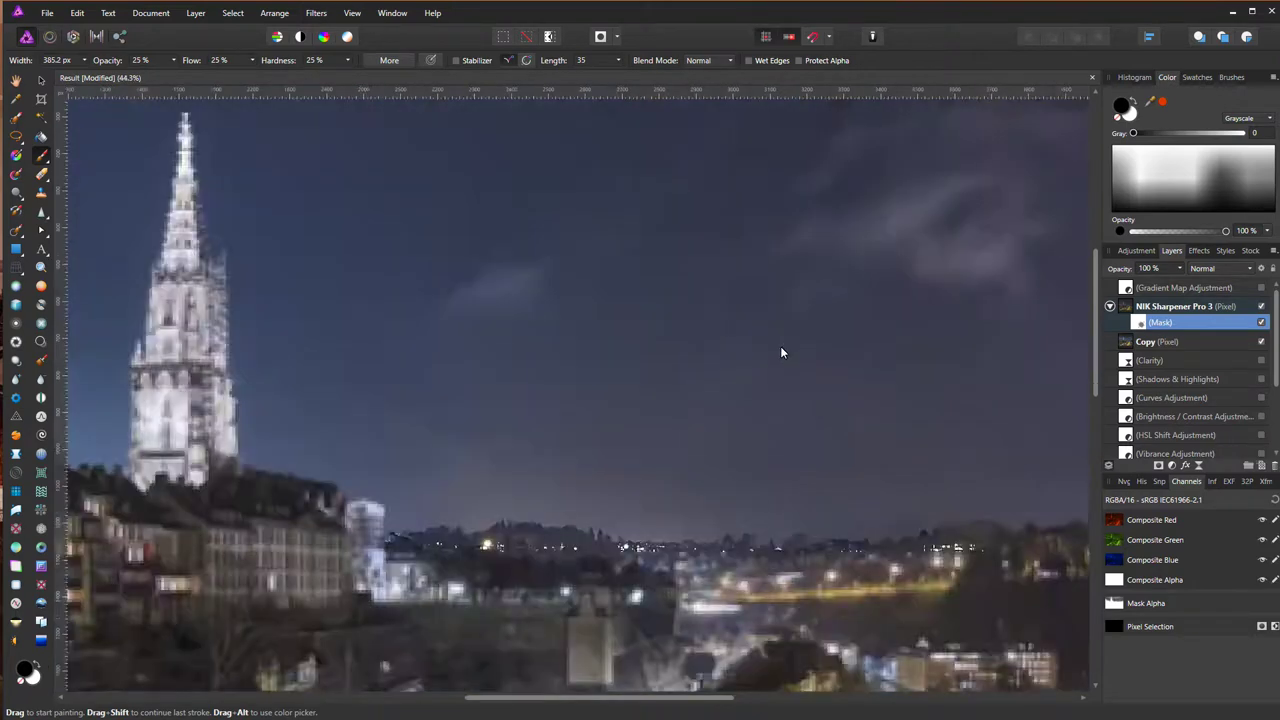
scroll(782, 352, "down", 3)
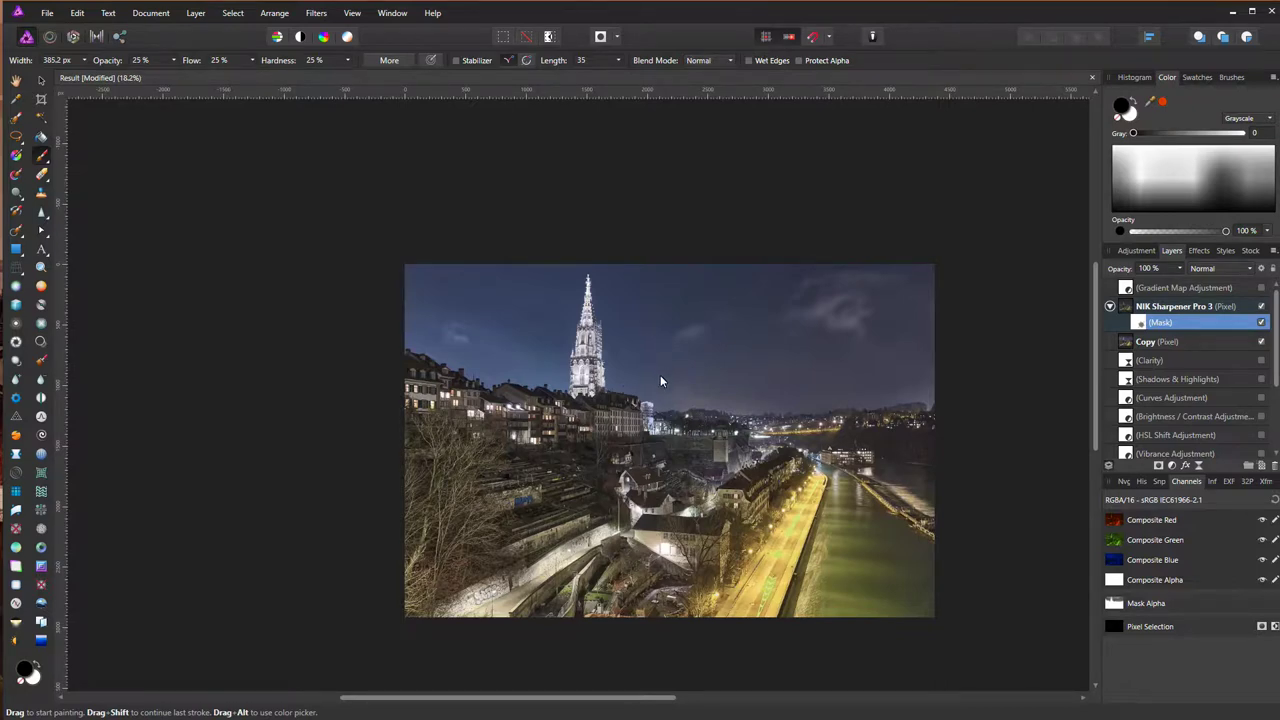
scroll(661, 374, "up", 1)
left_click_drag(697, 457, 589, 384)
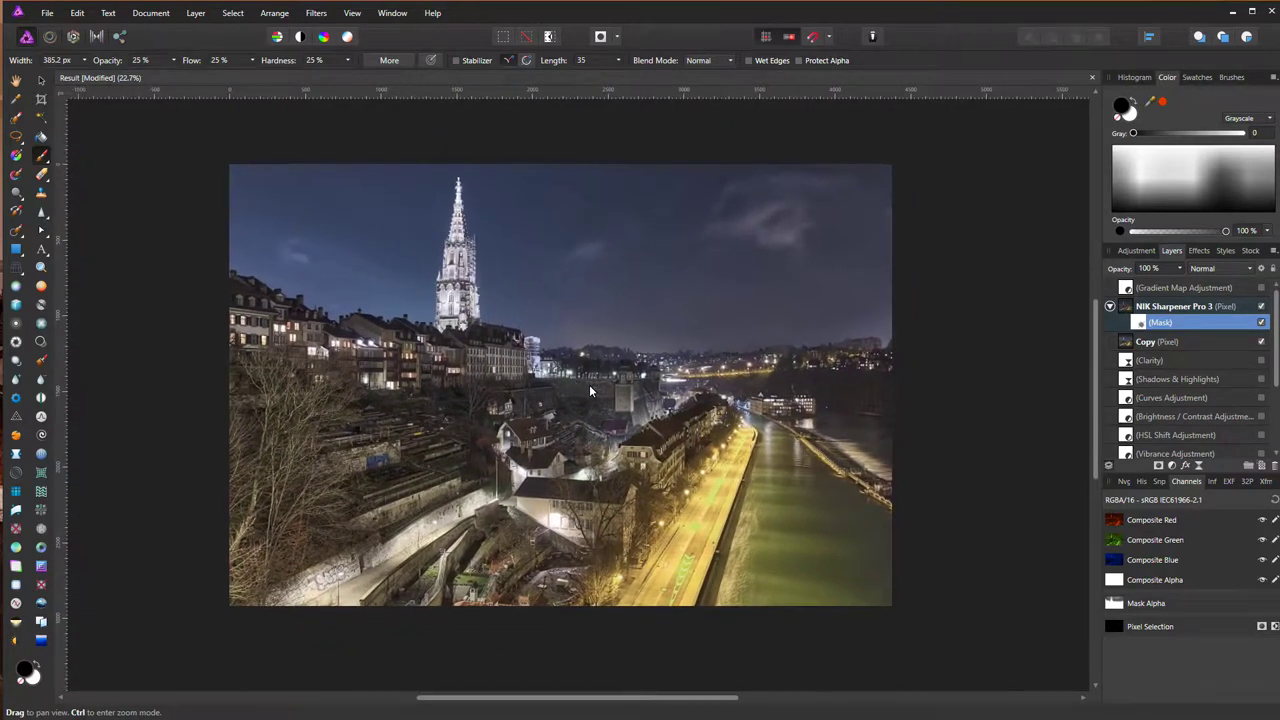
Save the document with the NIK Sharpener Pro 3 layer selected, and view its mask alone before returning to the photo
left_click(1172, 308)
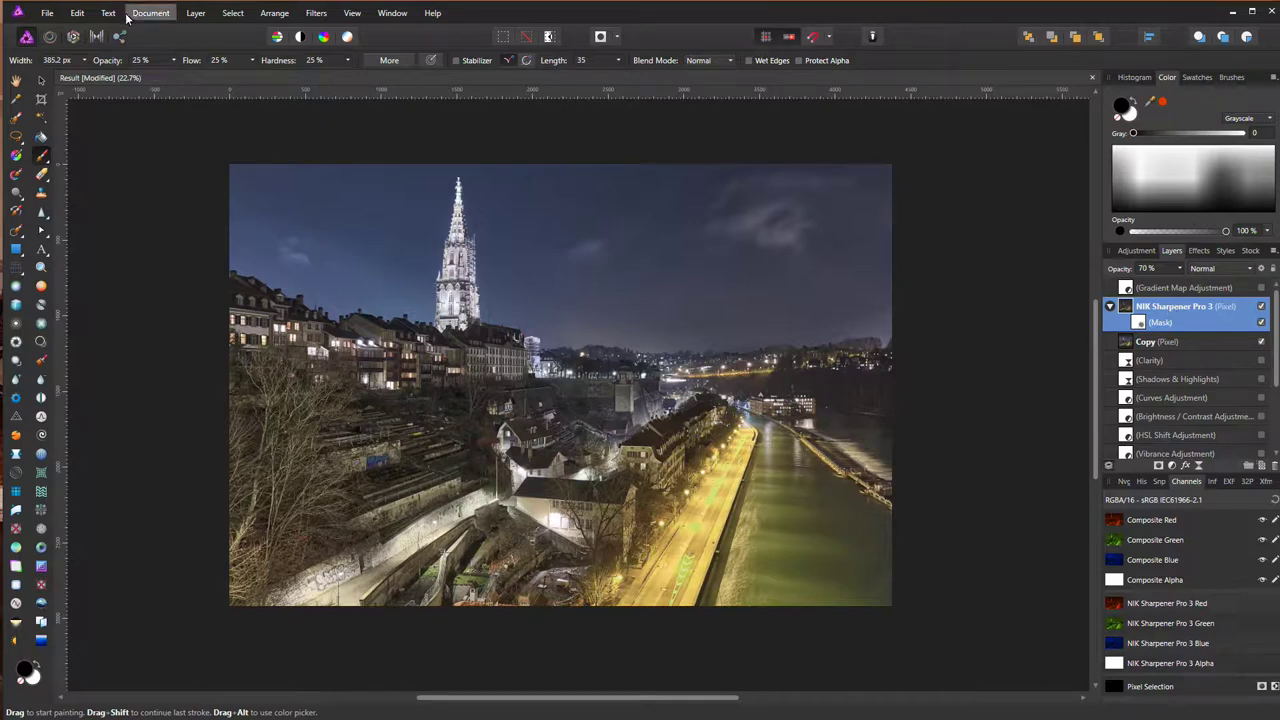
left_click(58, 13)
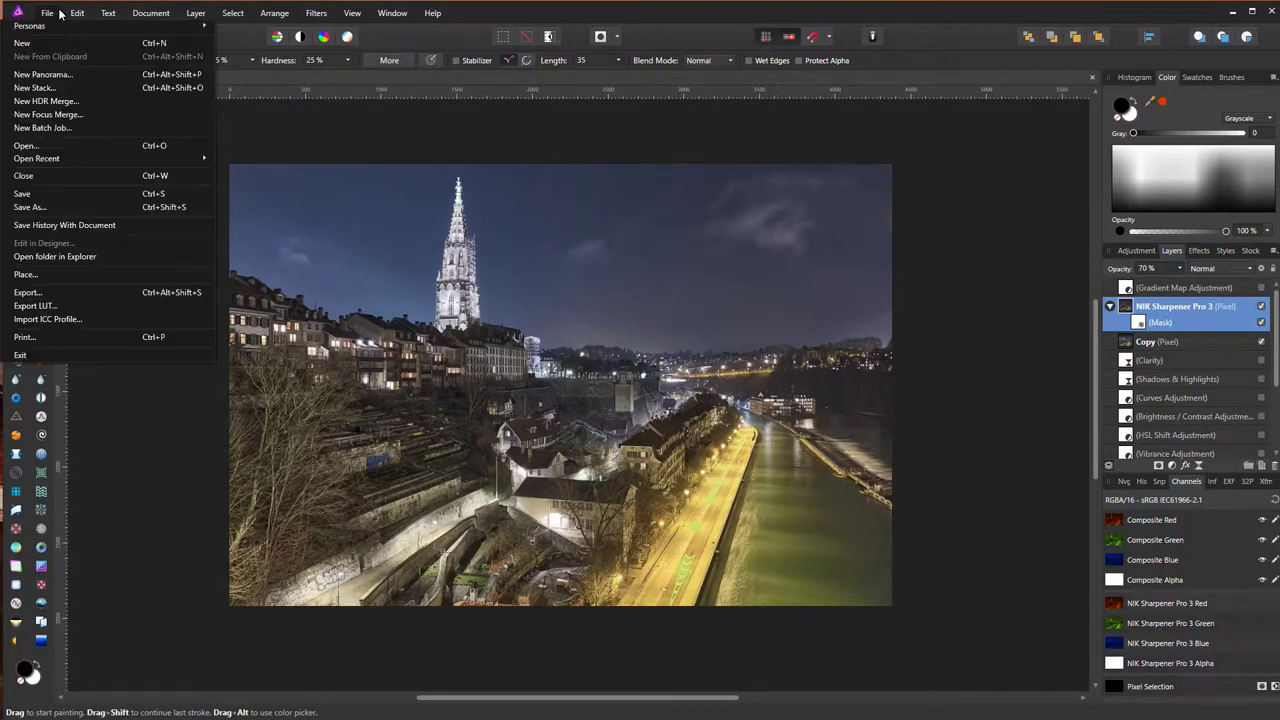
left_click(35, 193)
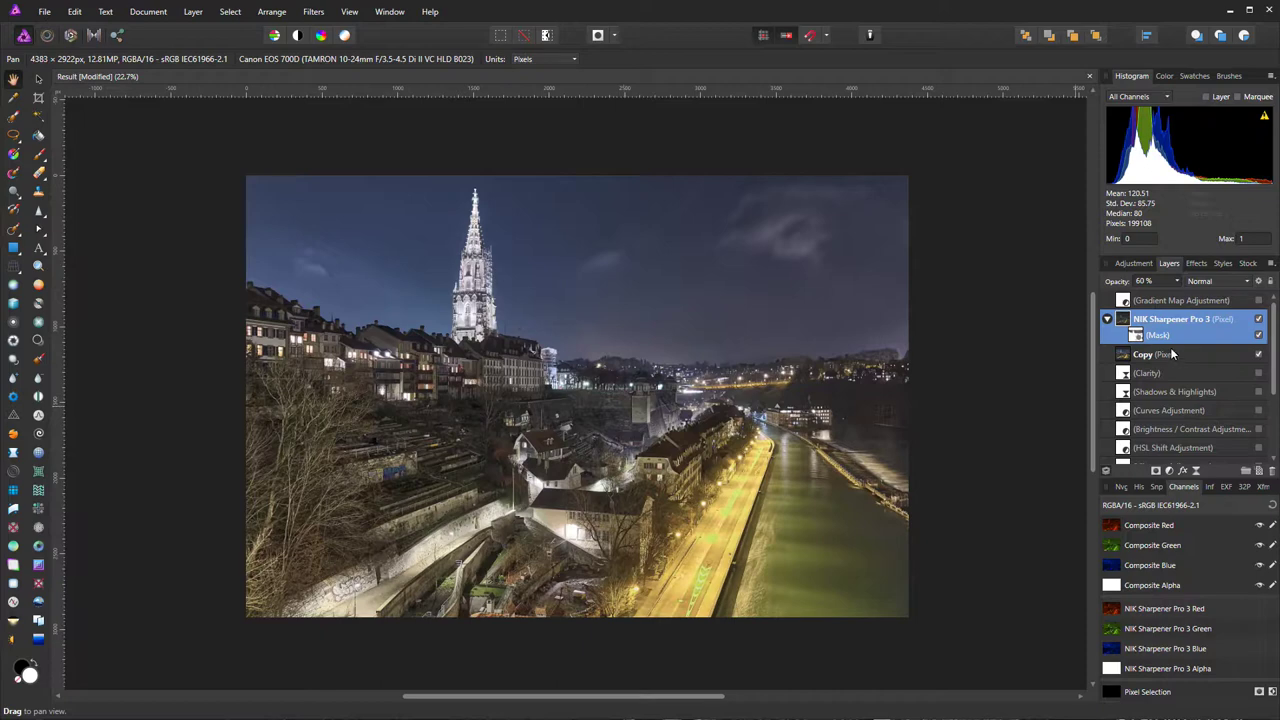
left_click(1140, 340, "alt")
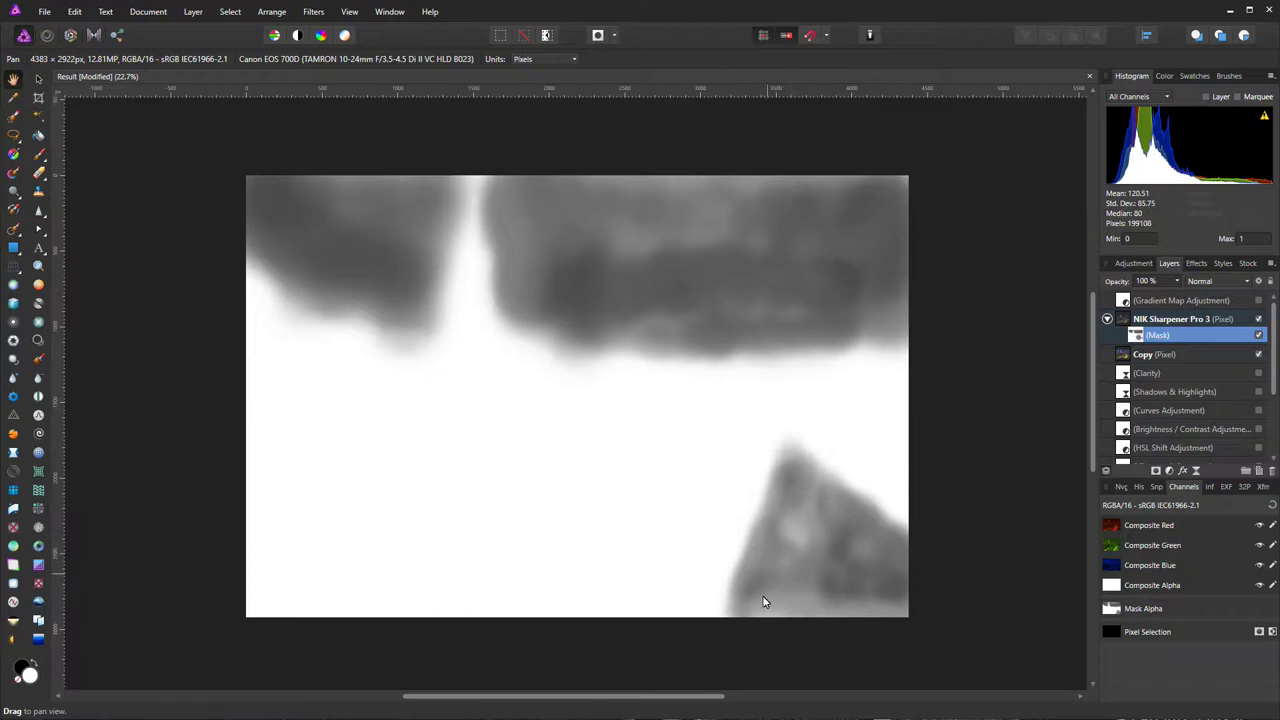
left_click(1120, 322)
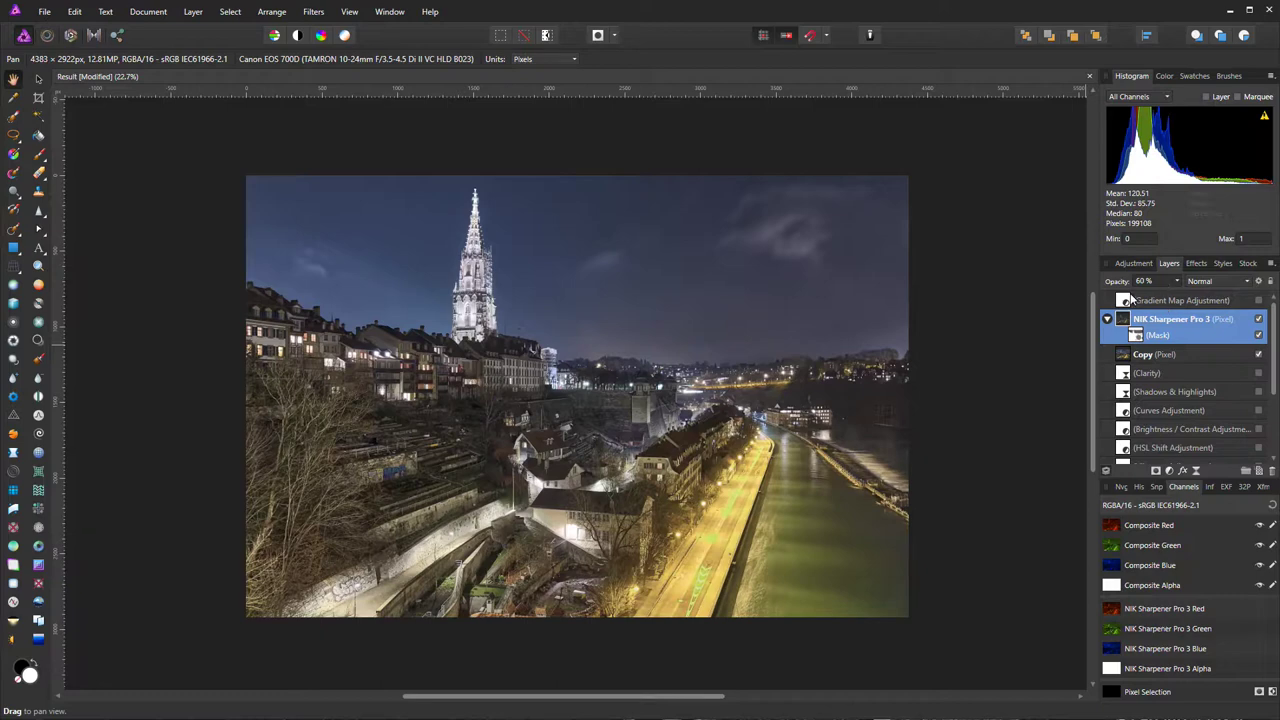
Add a live High Pass filter layer above NIK Sharpener Pro 3 with an 8 px radius and Overlay blend mode
left_click(193, 11)
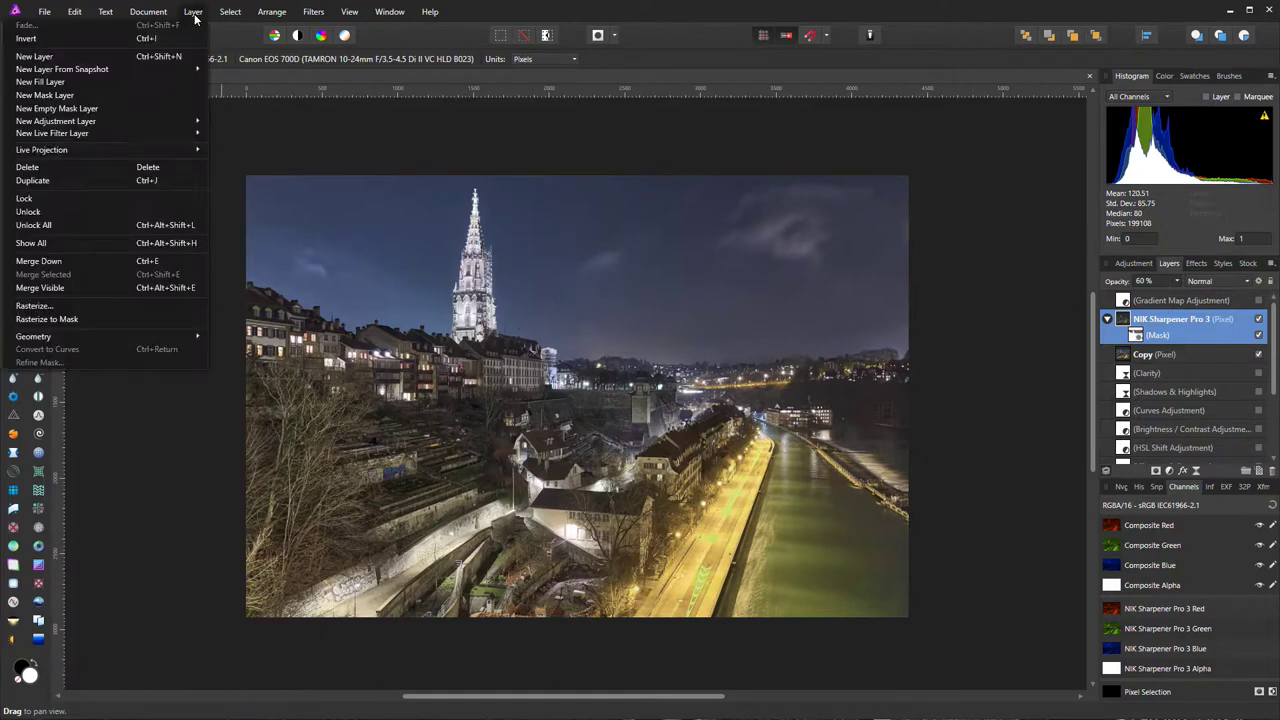
mouse_move(142, 134)
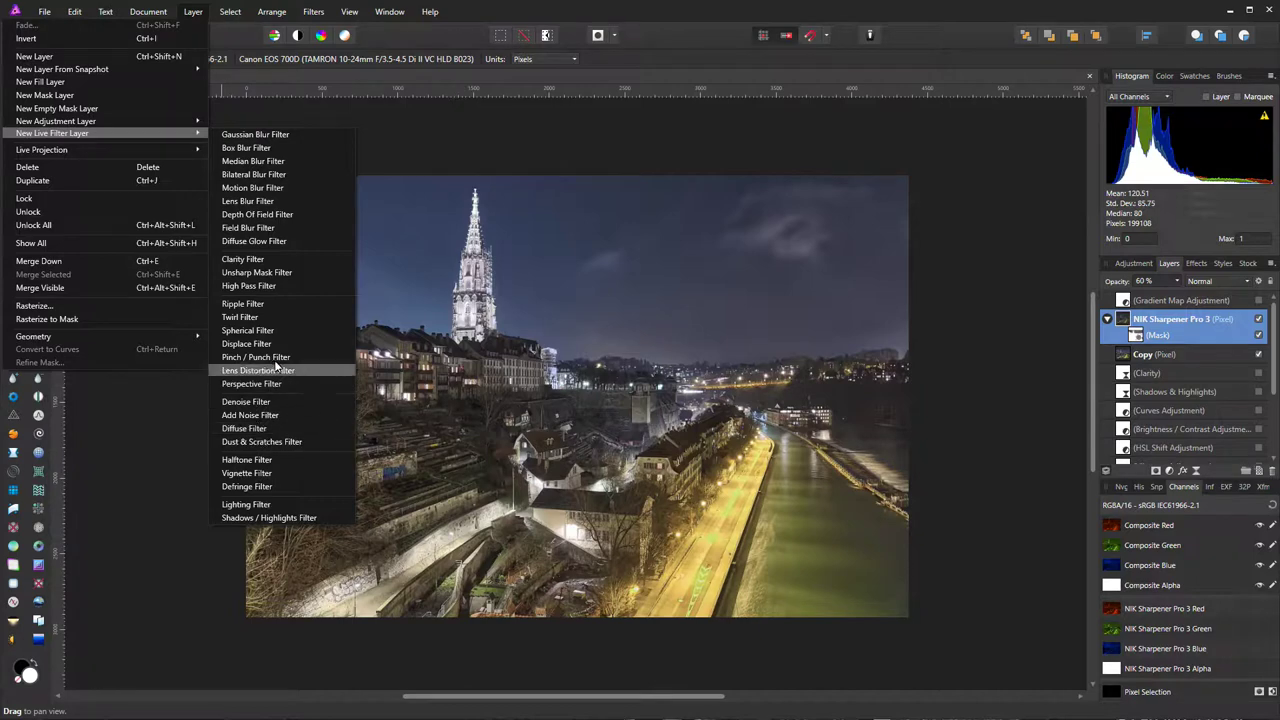
left_click(265, 287)
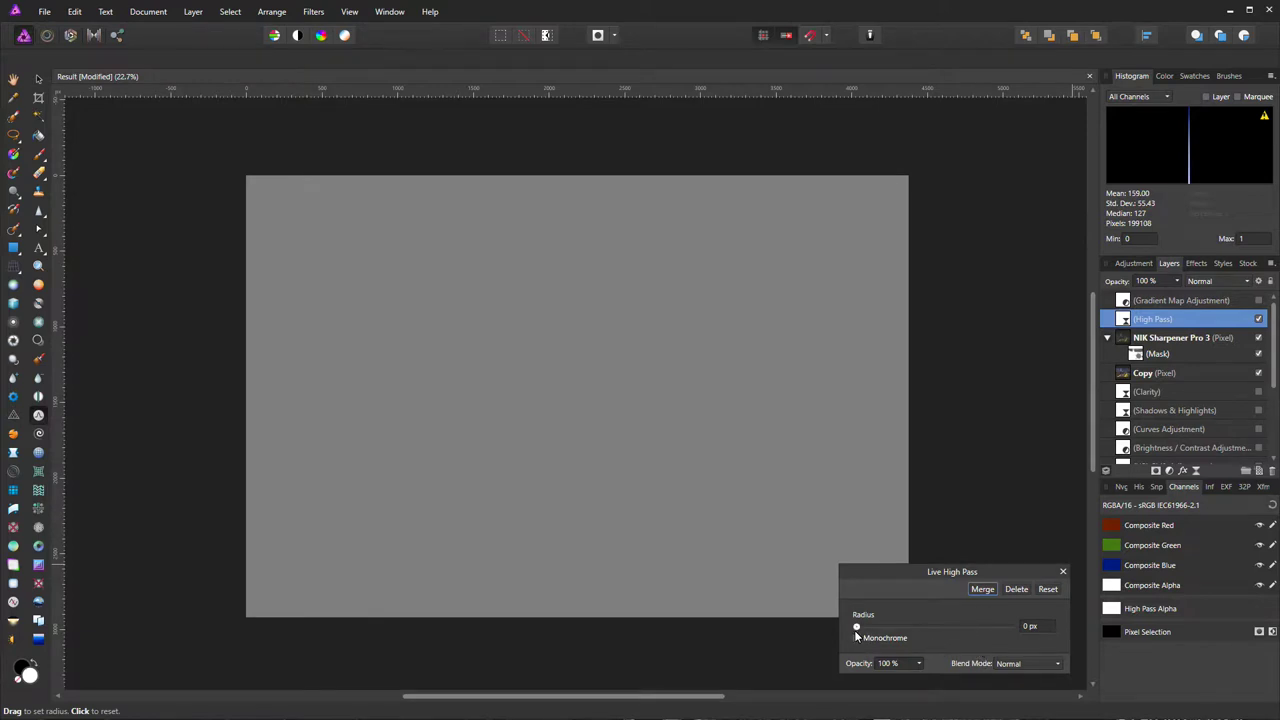
left_click_drag(857, 628, 912, 626)
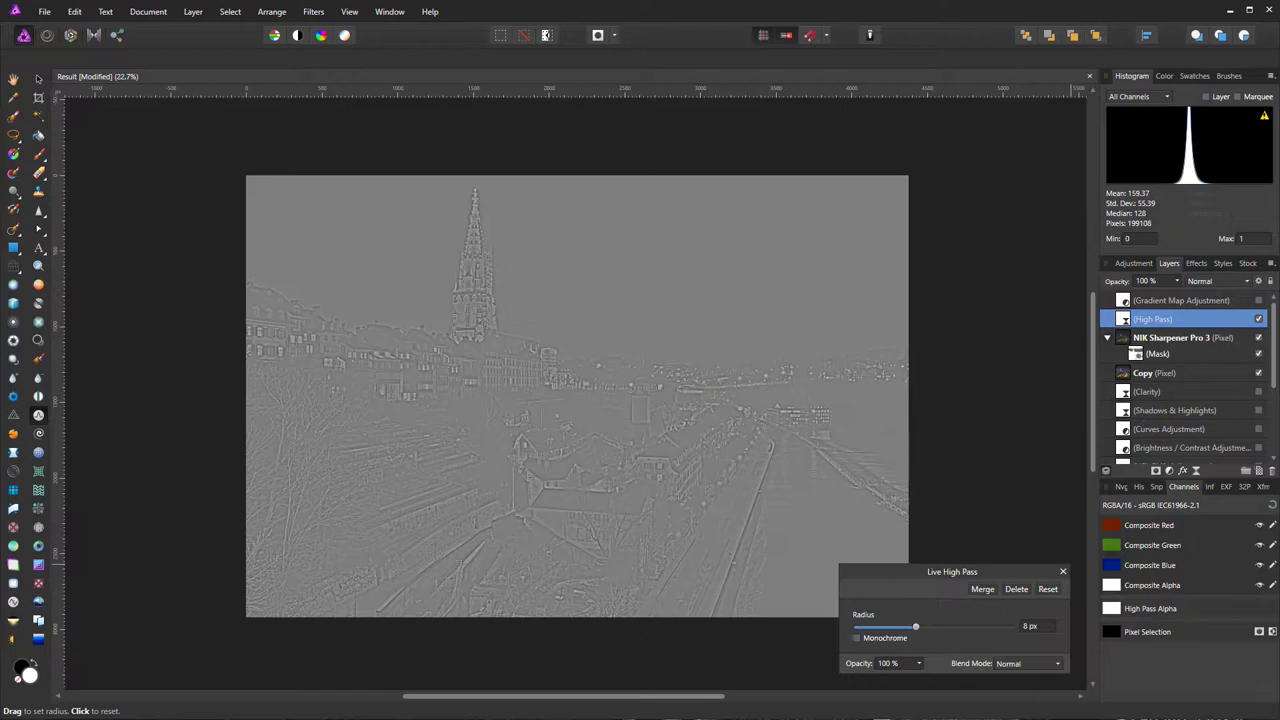
left_click(1030, 667)
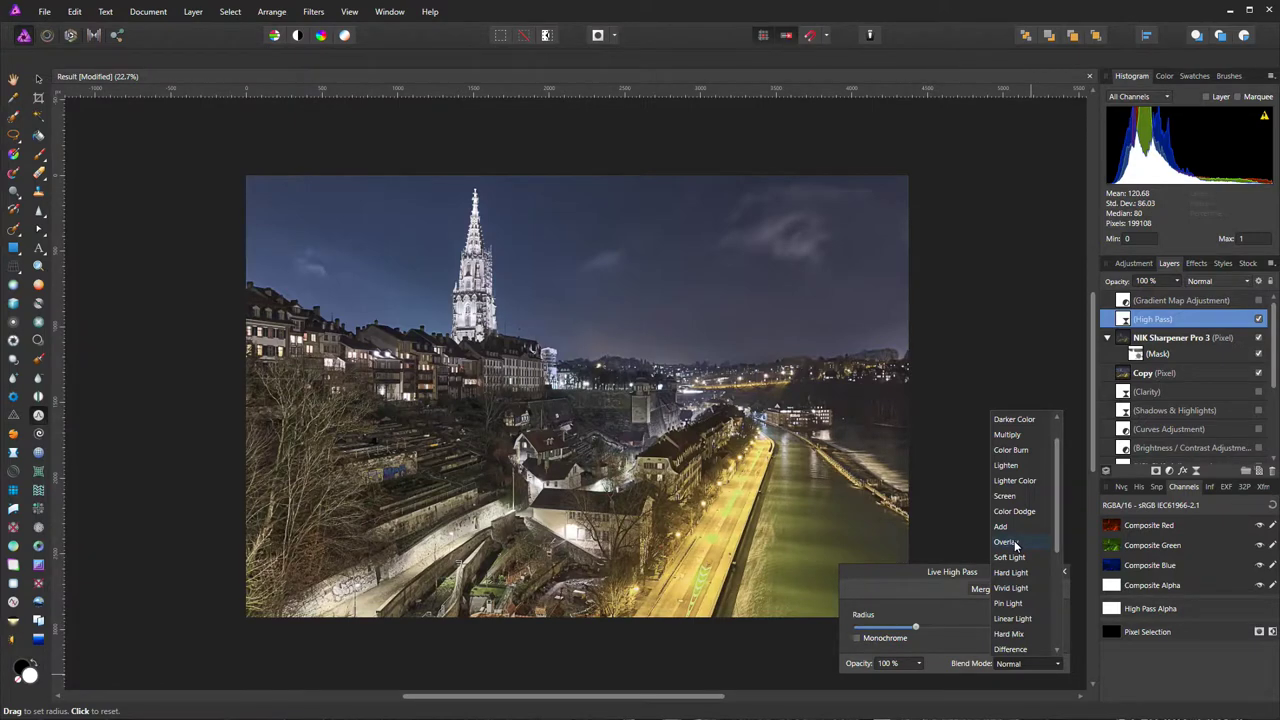
left_click(1006, 542)
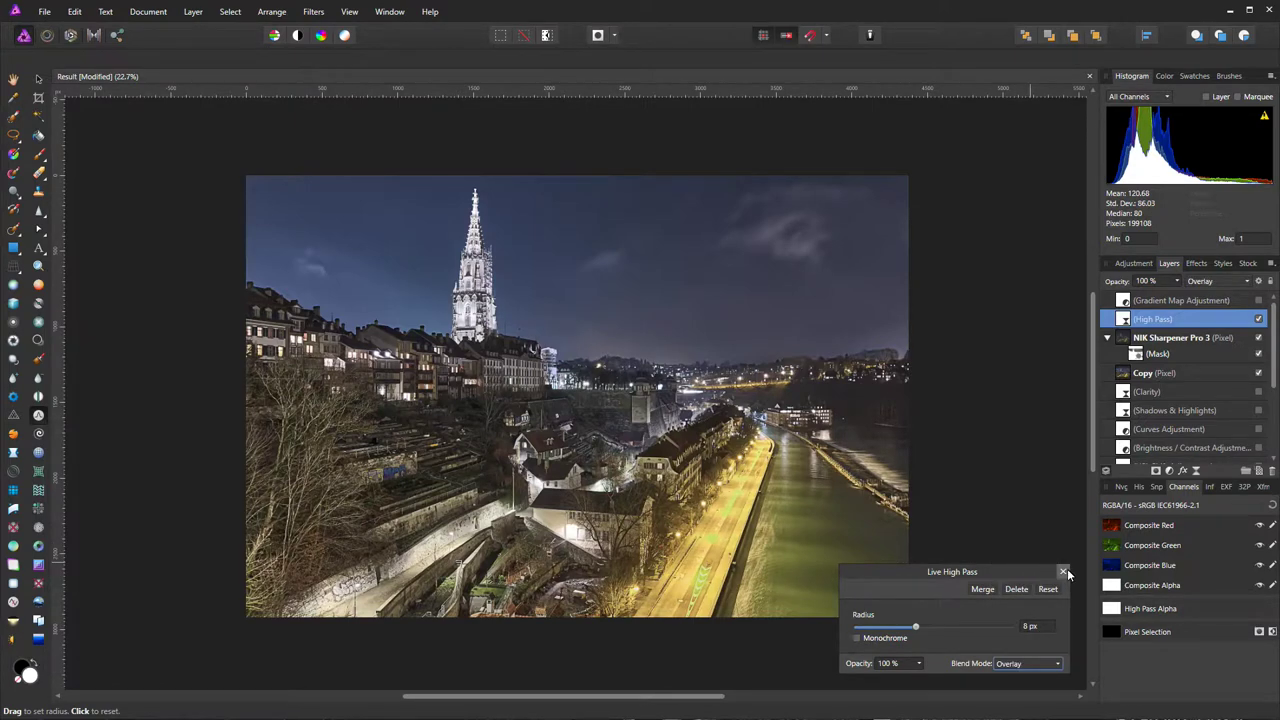
left_click(1064, 572)
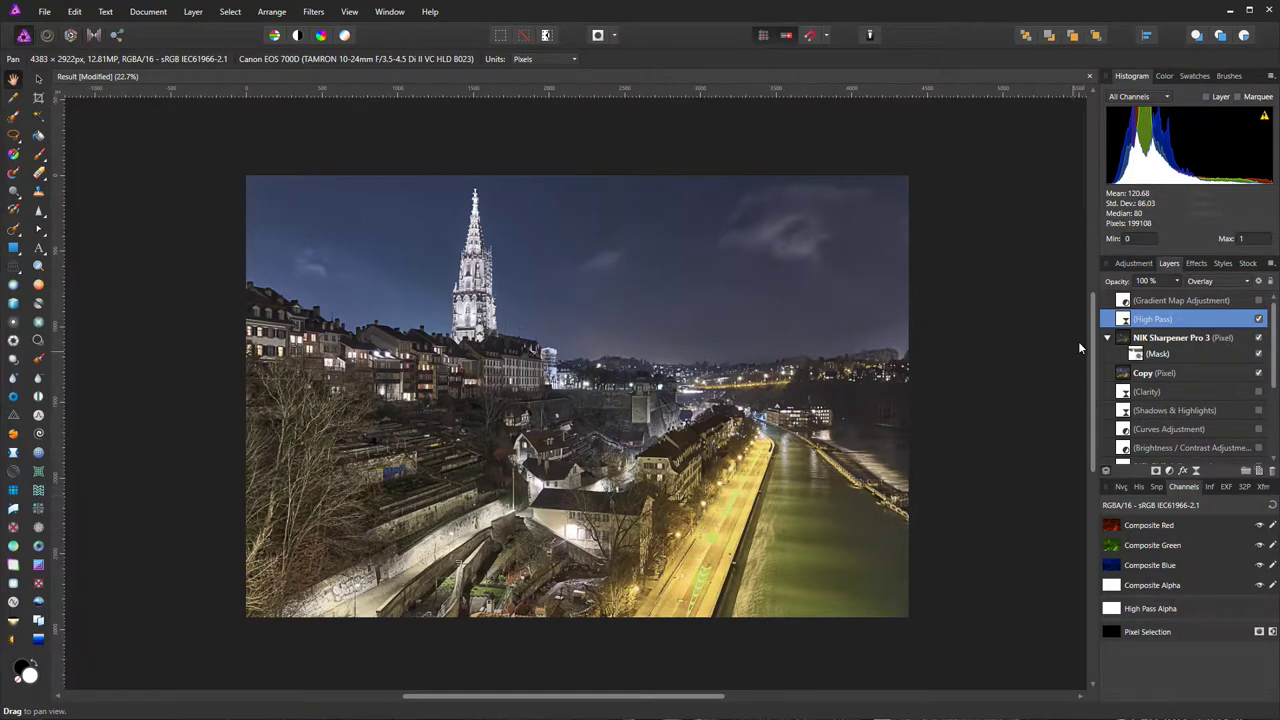
In the High Pass layer's blend options, set the first source range node to 10% in and 50% out
left_click(1258, 282)
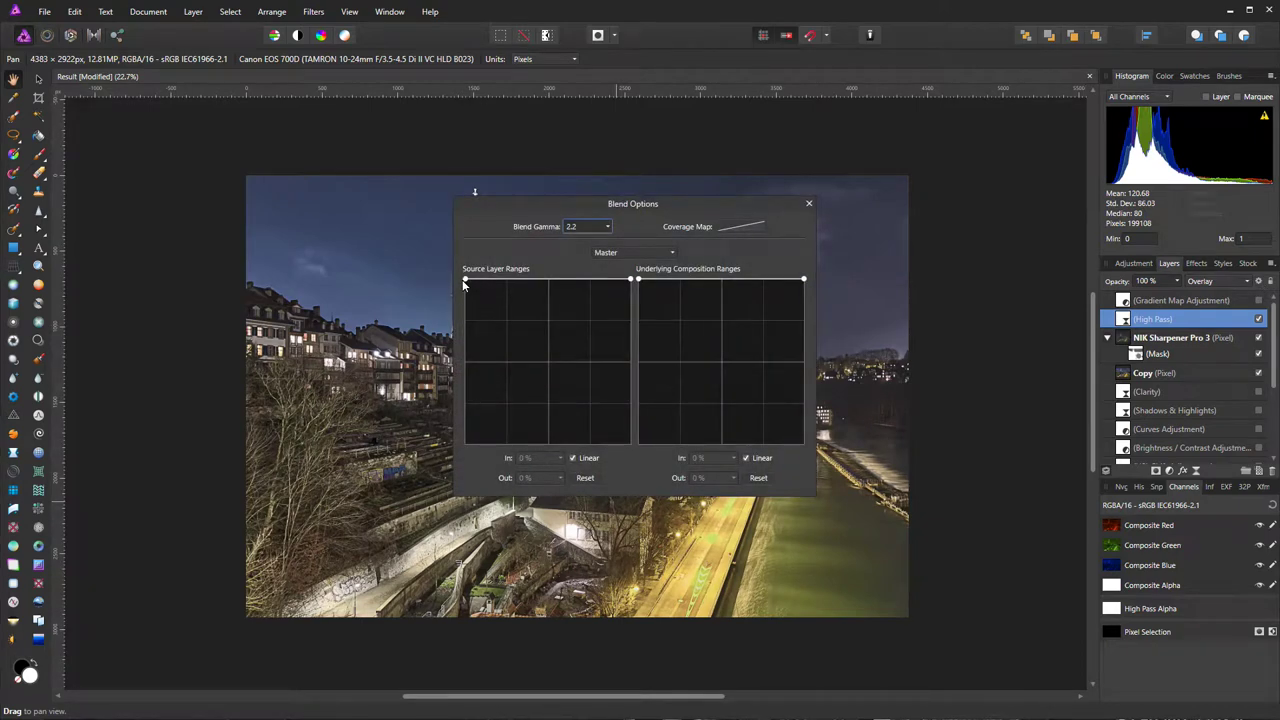
left_click_drag(465, 280, 478, 361)
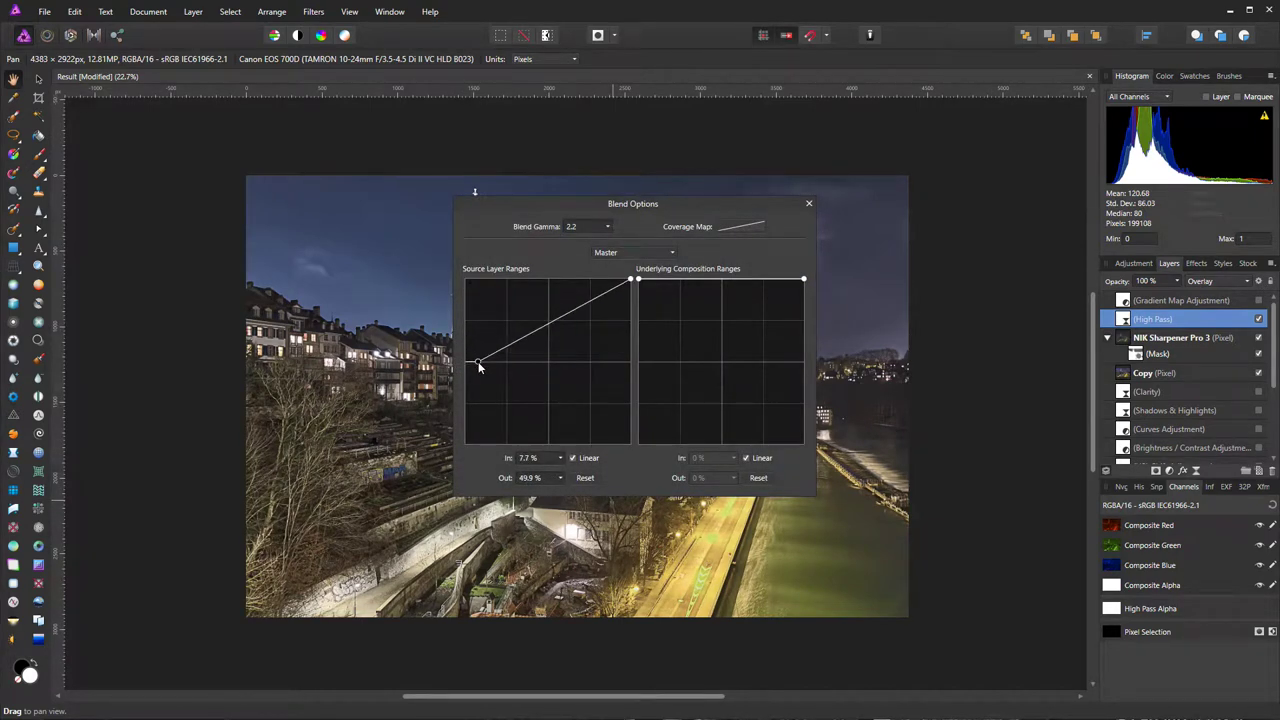
left_click(544, 462)
type("10")
key("Return")
left_click(537, 481)
type("50")
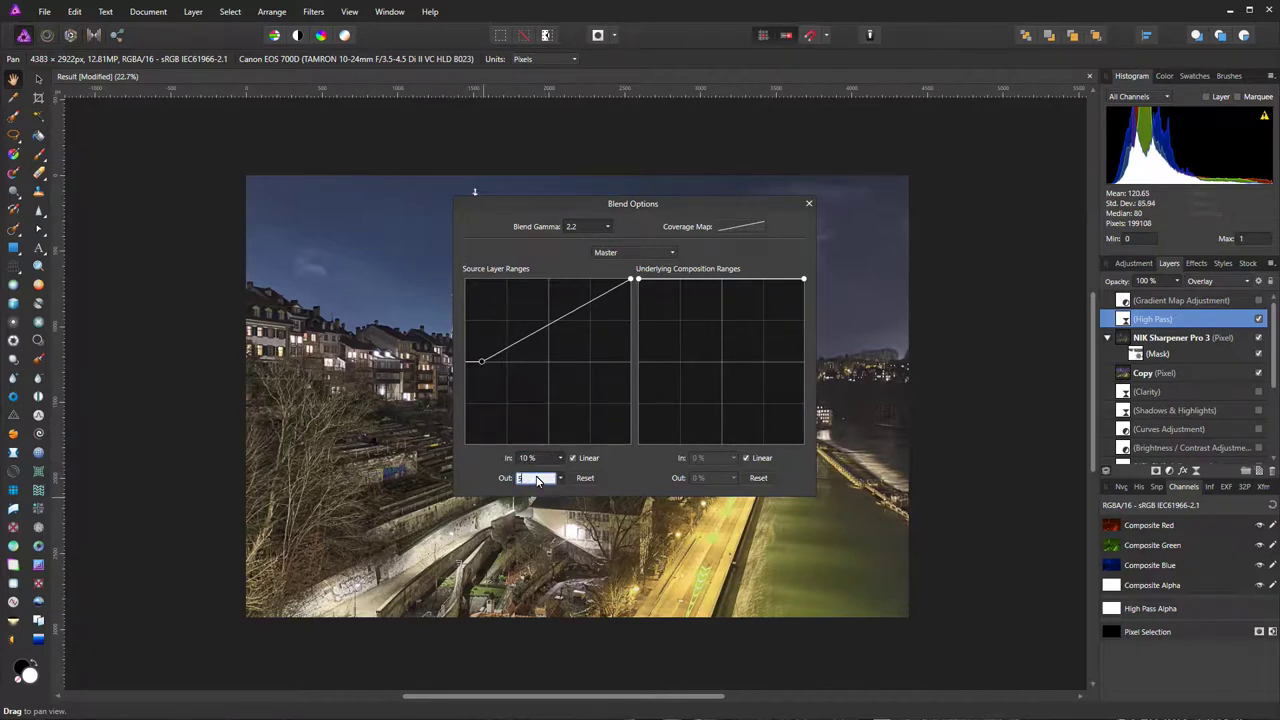
key("Return")
Add two source range nodes at full output, one at 25% in and one at 75% in
left_click(518, 345)
left_click_drag(518, 345, 507, 279)
left_click(533, 457)
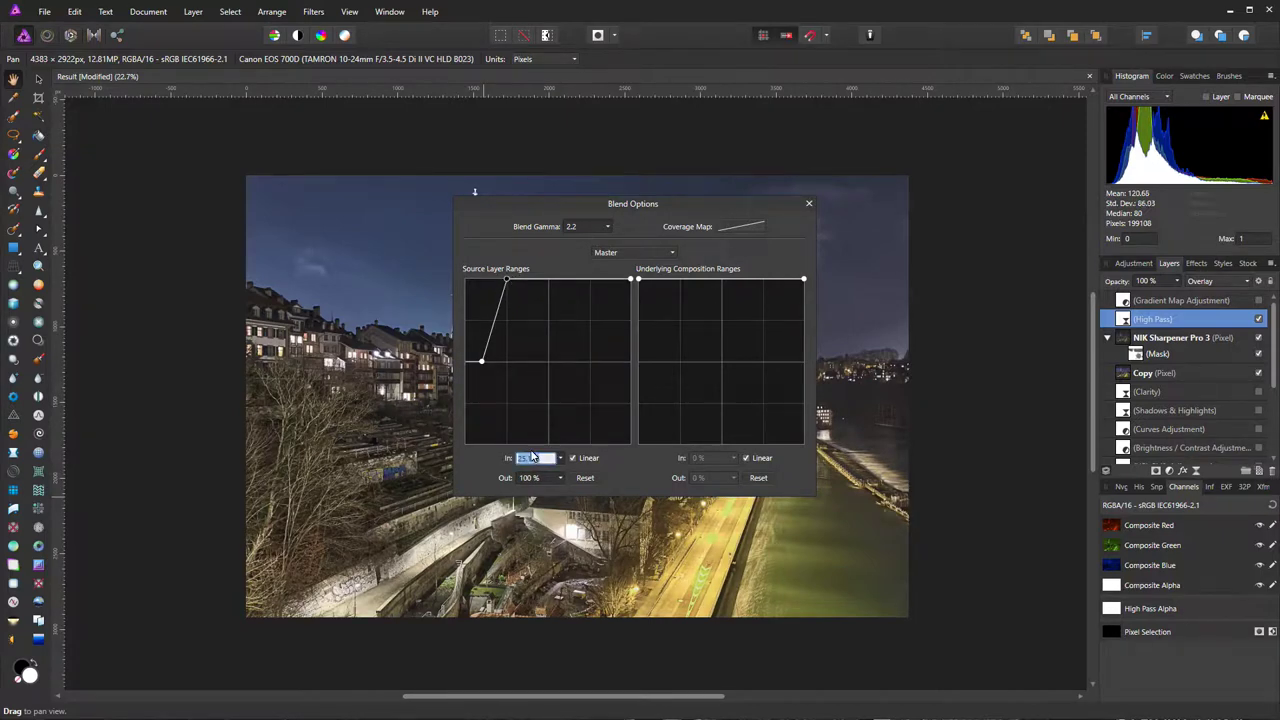
type("25")
key("Return")
left_click(589, 278)
left_click(546, 457)
left_click(541, 460)
type("75")
key("Return")
Set the last source range node to 90% in and 50% out, and close the blend options
left_click_drag(630, 281, 610, 362)
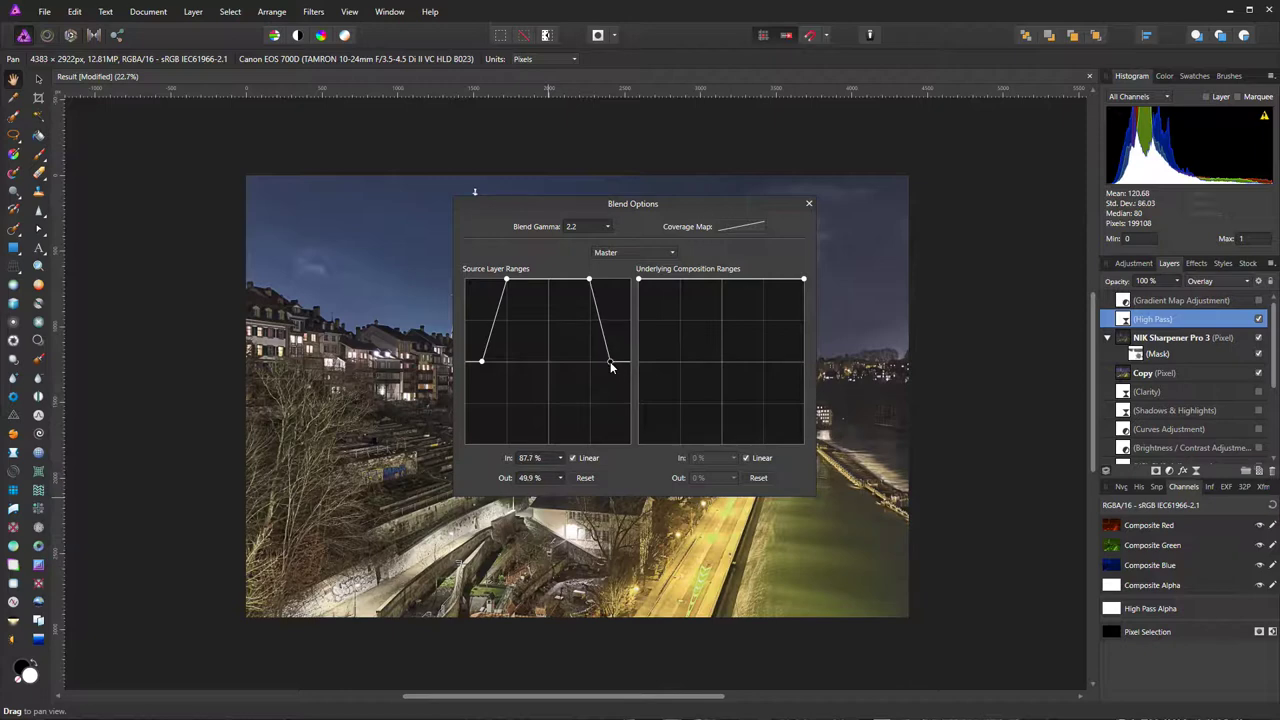
left_click(533, 458)
type("90")
left_click(533, 478)
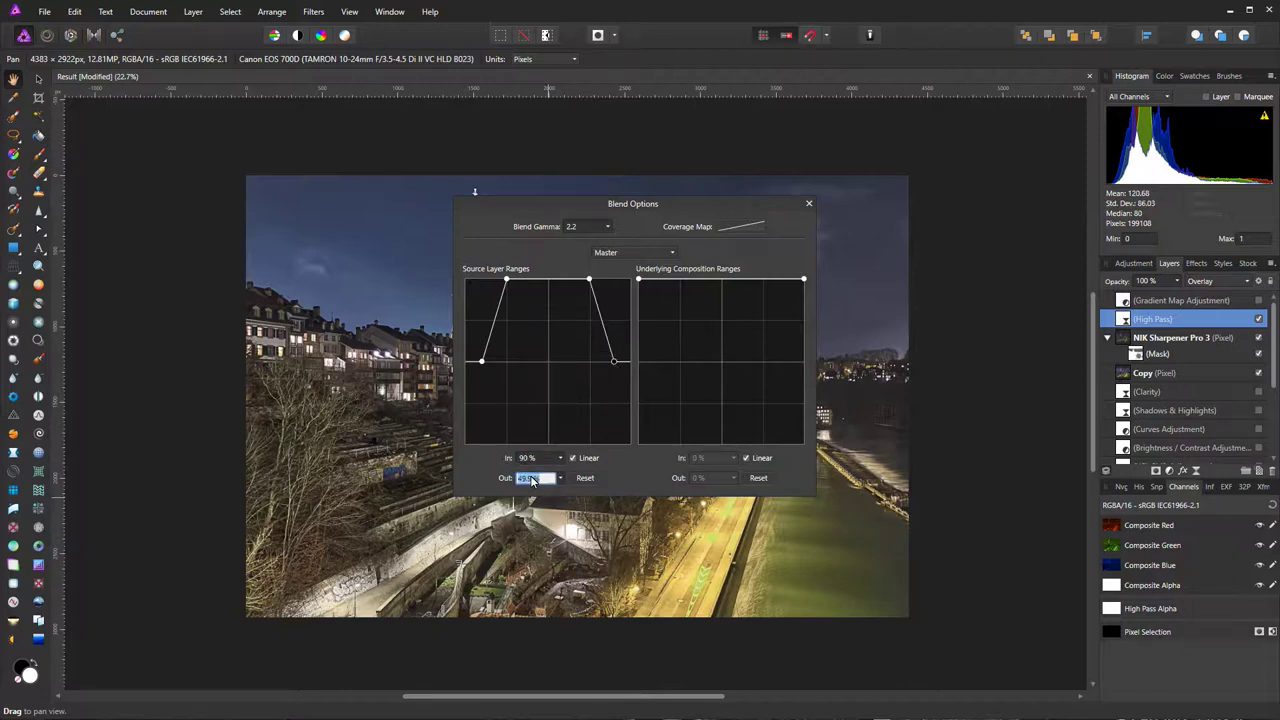
type("50")
key("Return")
left_click(809, 205)
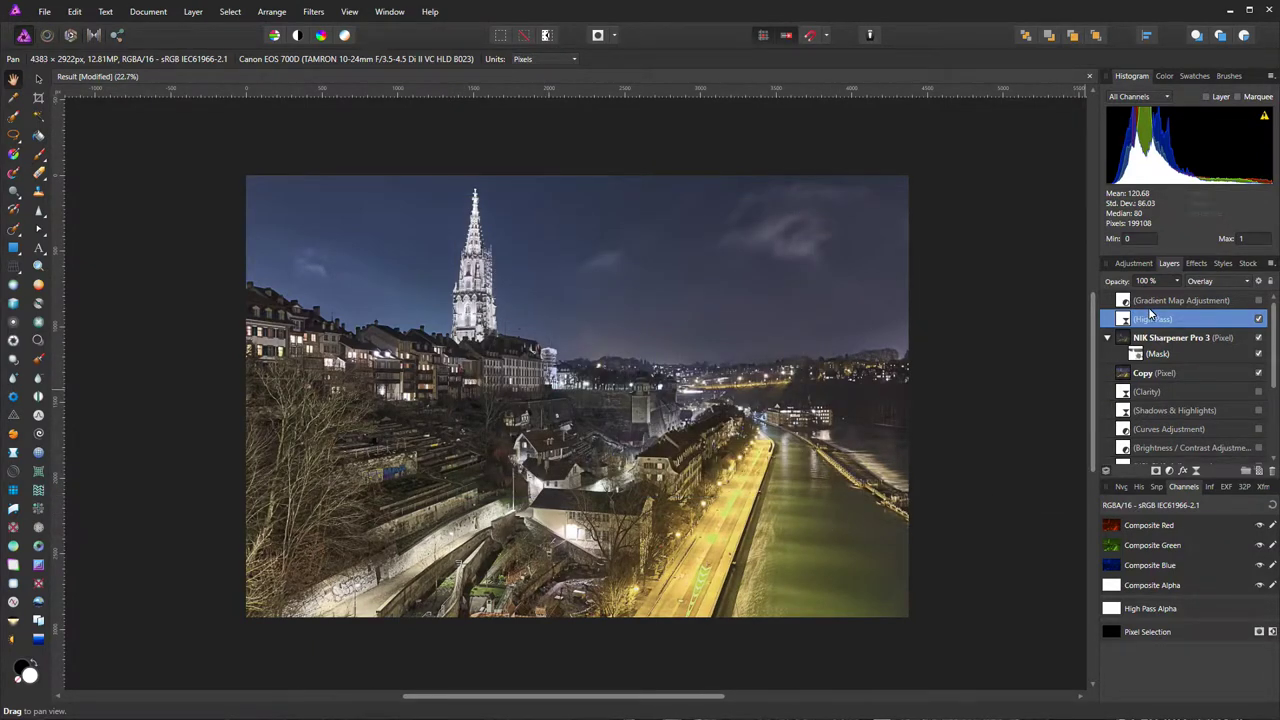
Set the High Pass layer's opacity to 40% and compare the buildings in close-up with the filter off and on
left_click(1176, 281)
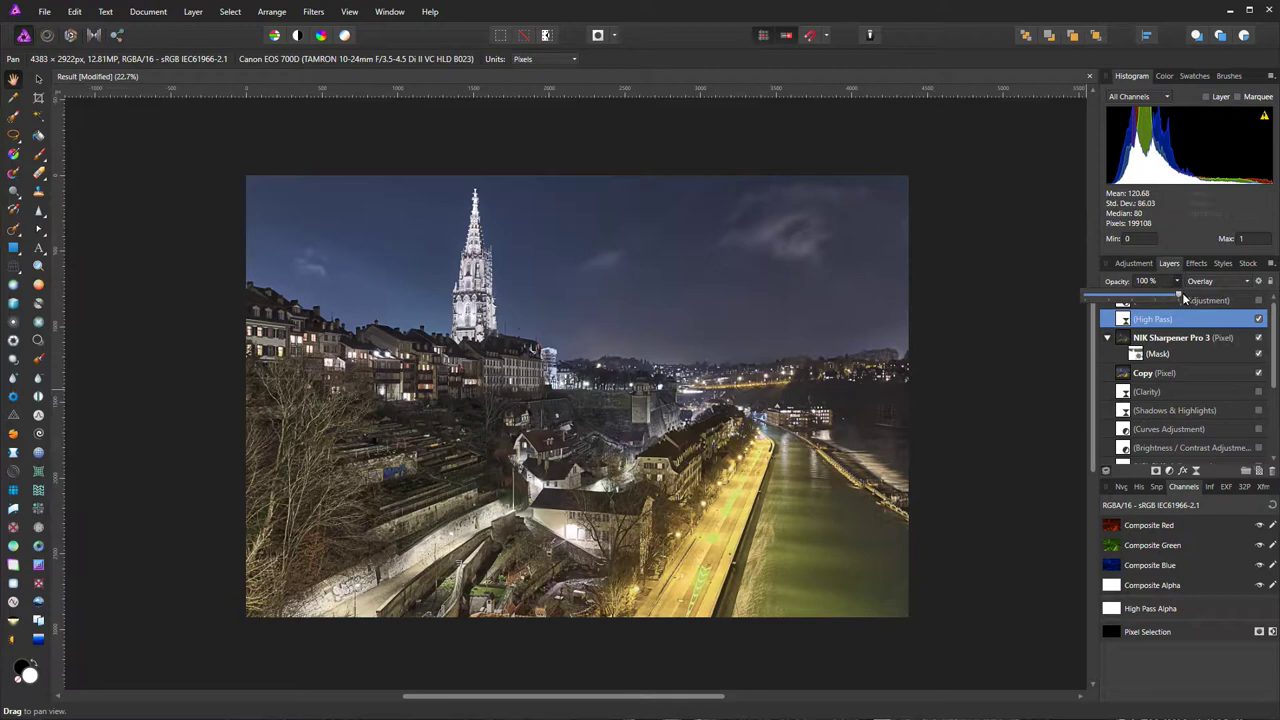
left_click_drag(1181, 298, 1124, 315)
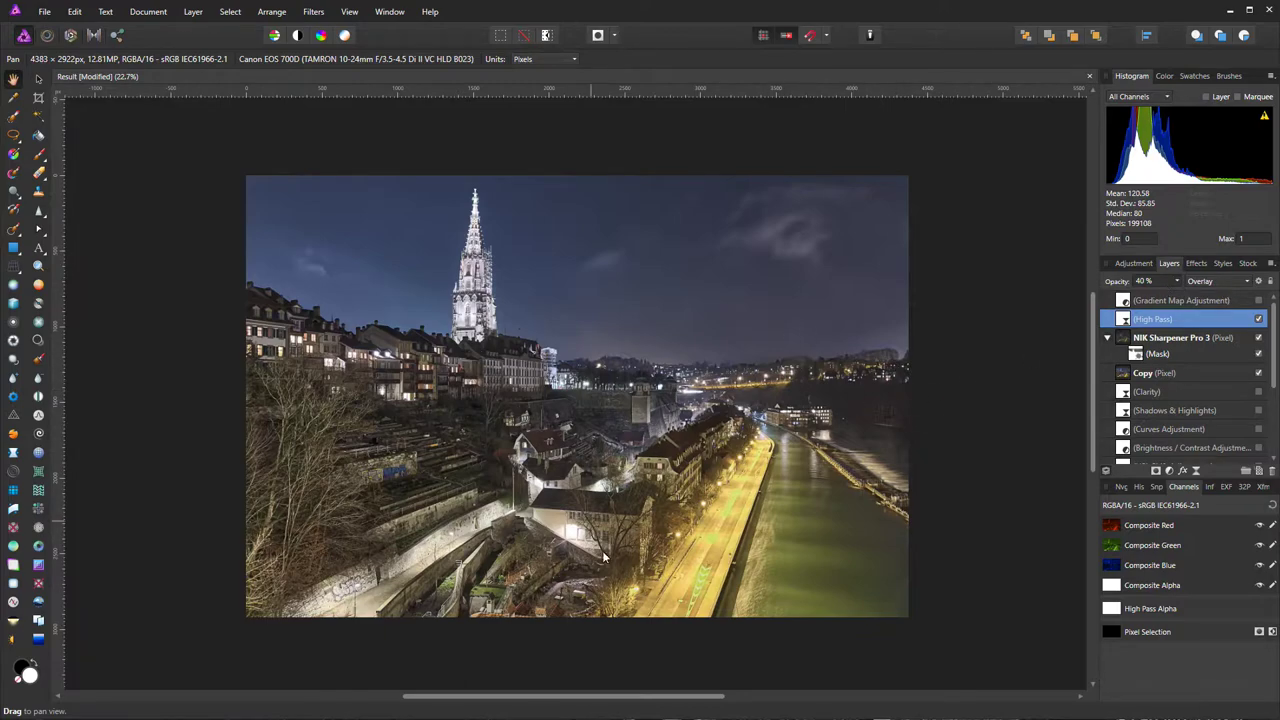
scroll(673, 502, "up", 6, "ctrl")
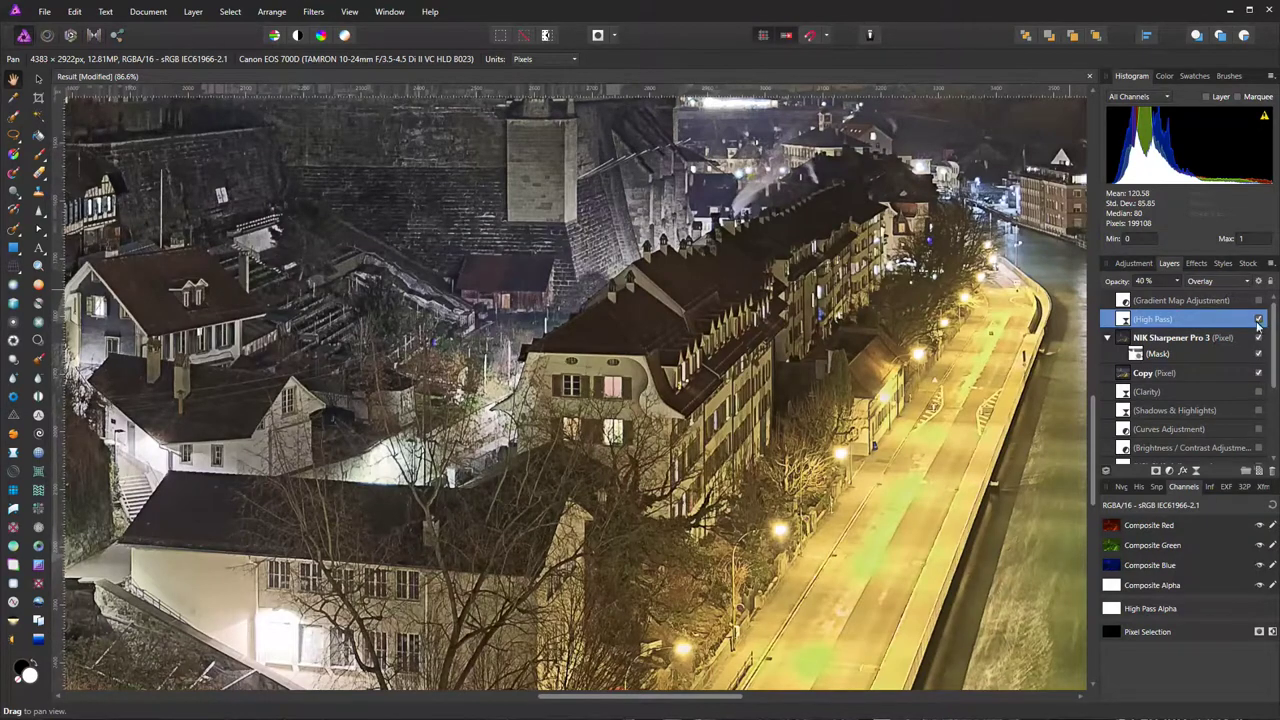
left_click(1258, 320)
scroll(692, 408, "down", 2)
scroll(692, 408, "down", 3)
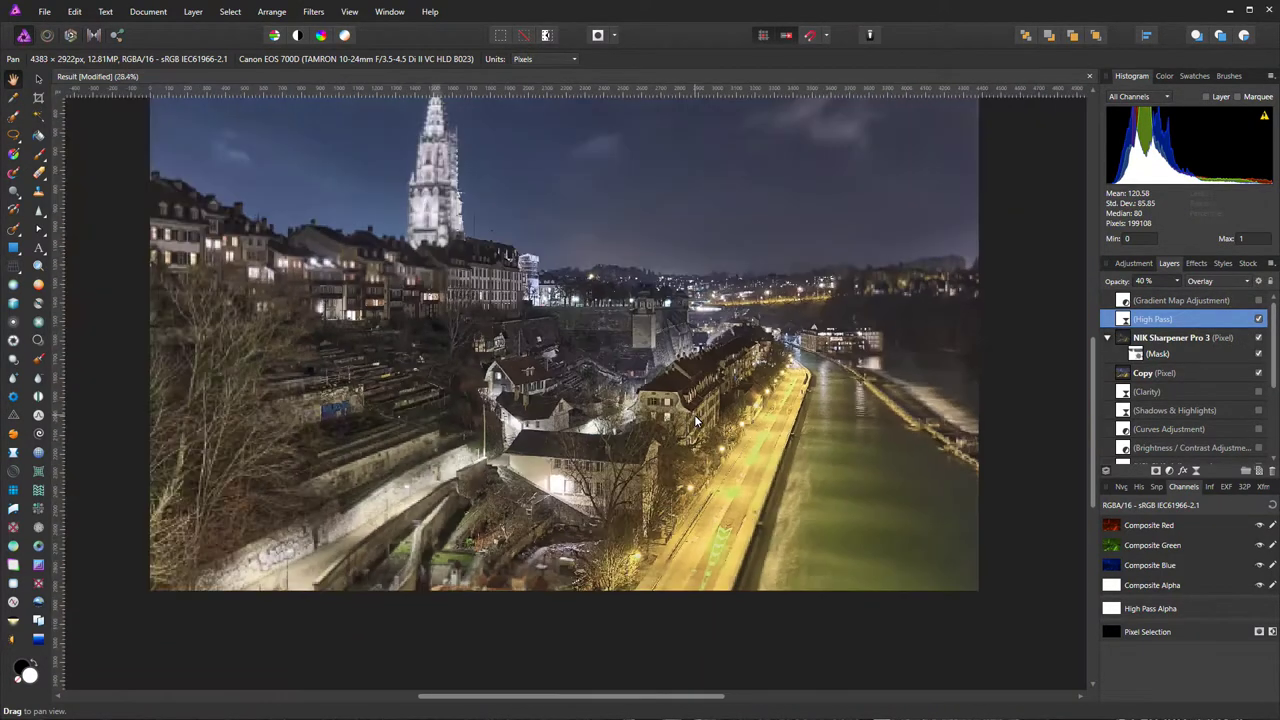
scroll(694, 414, "down", 1)
scroll(699, 418, "up", 1)
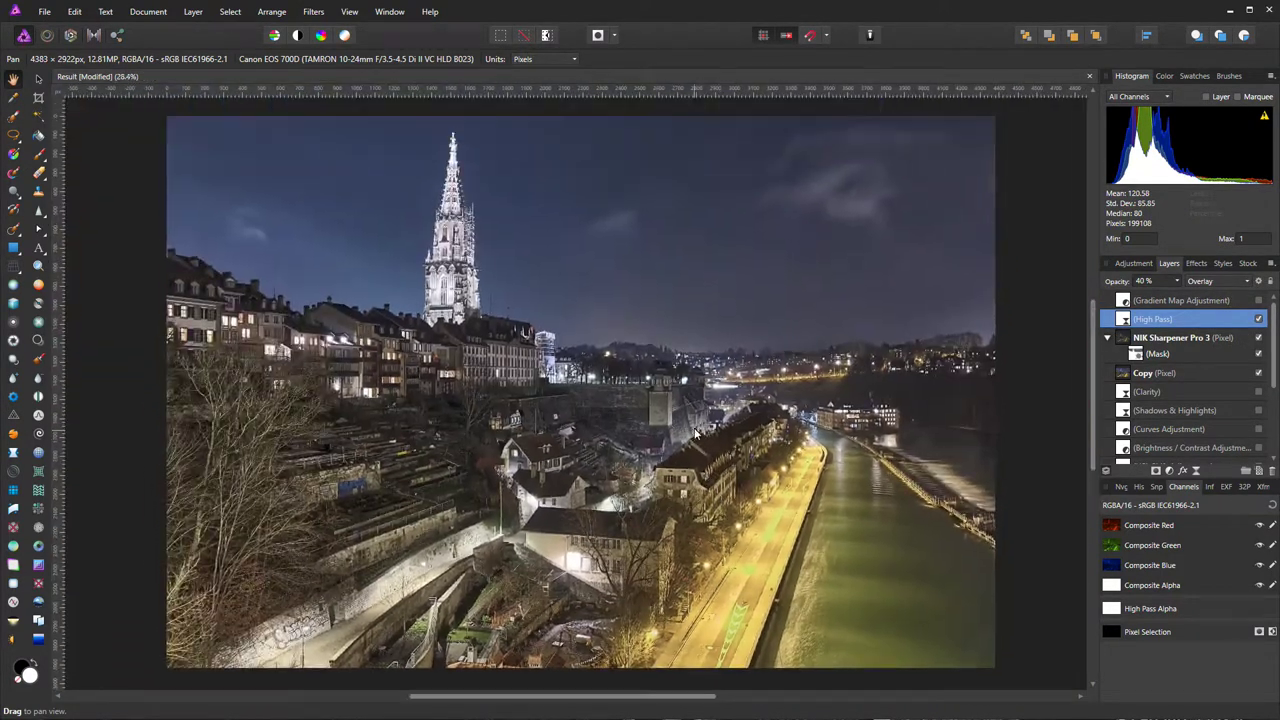
scroll(700, 418, "down", 1)
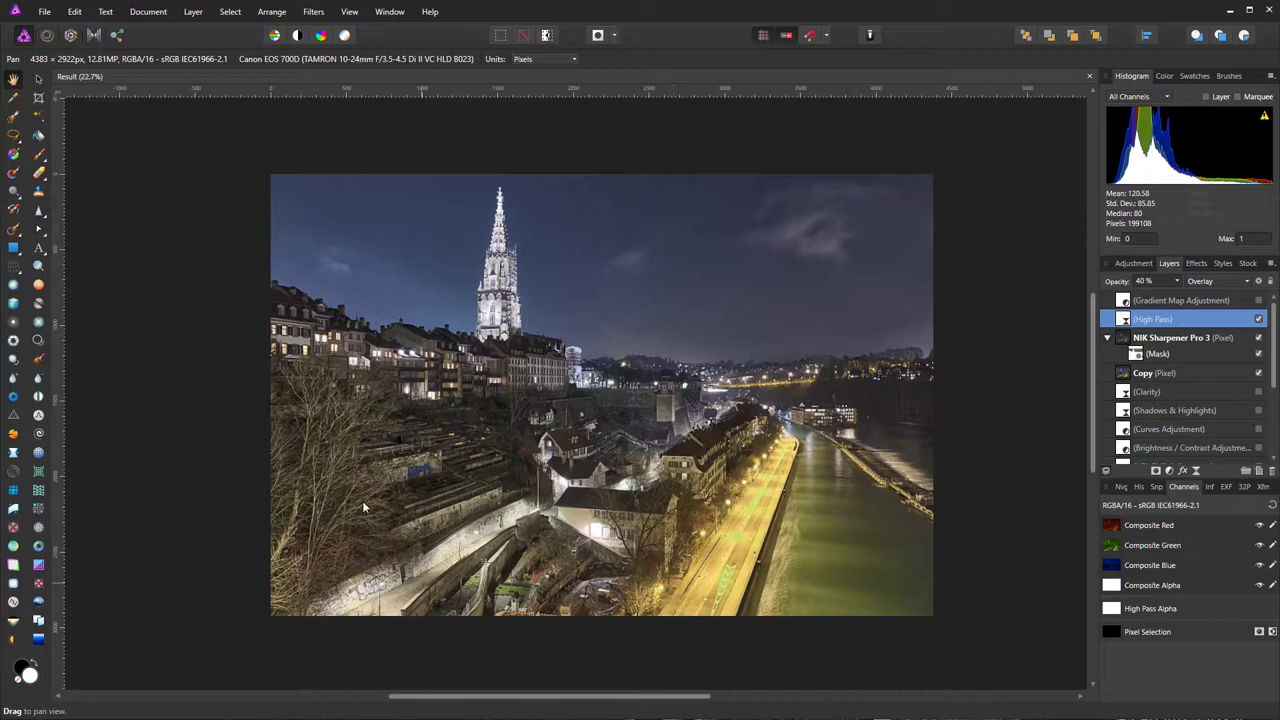
Add a live Vignette filter layer above the High Pass layer and set its blend mode to Luminosity
left_click(196, 13)
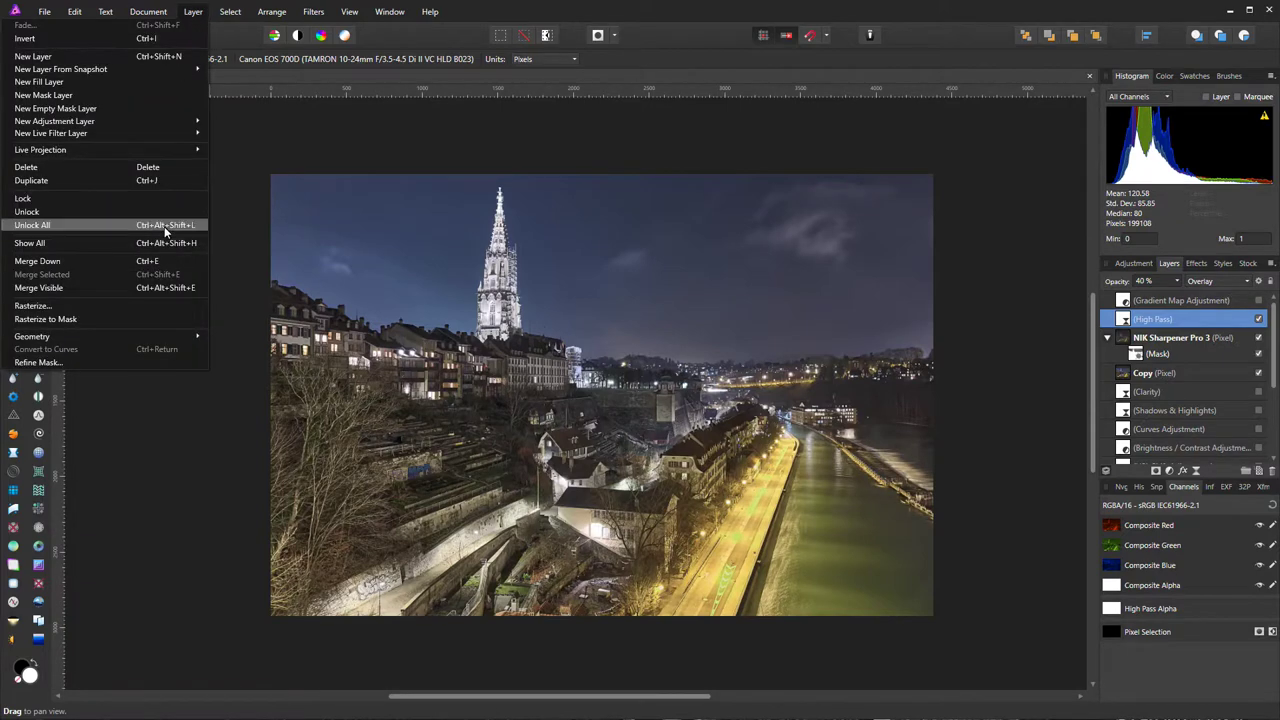
mouse_move(168, 139)
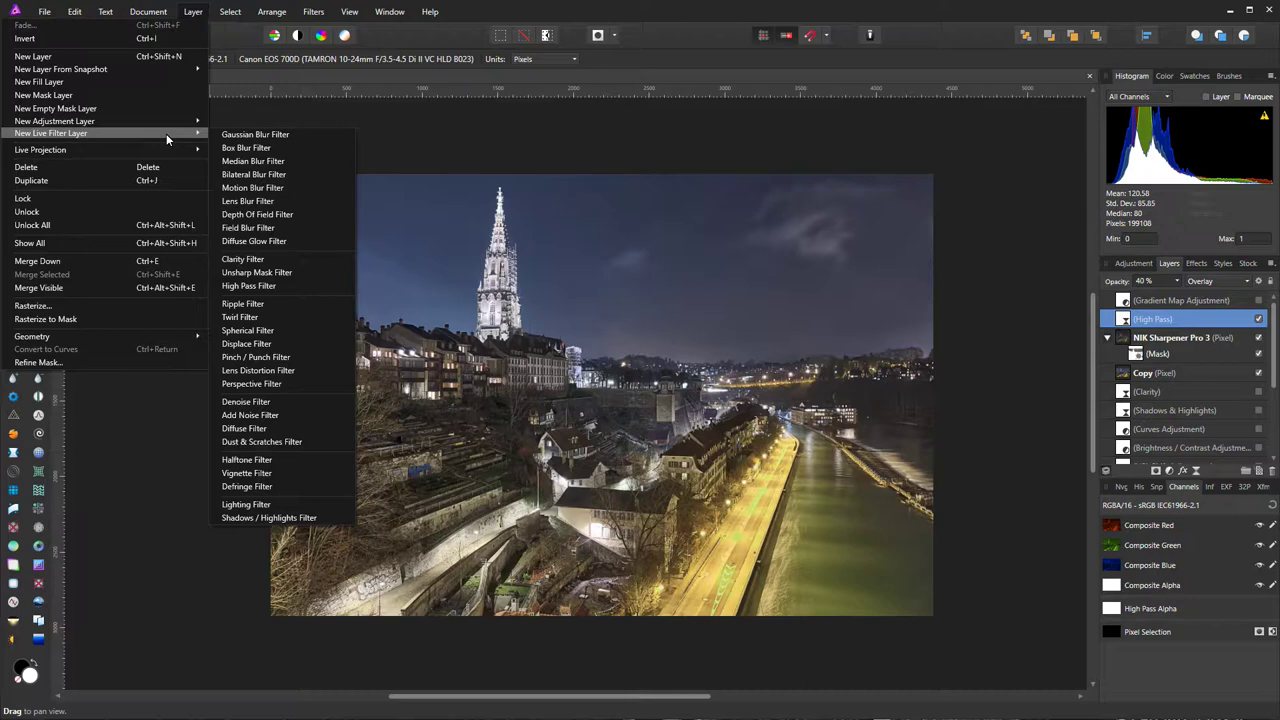
left_click(268, 478)
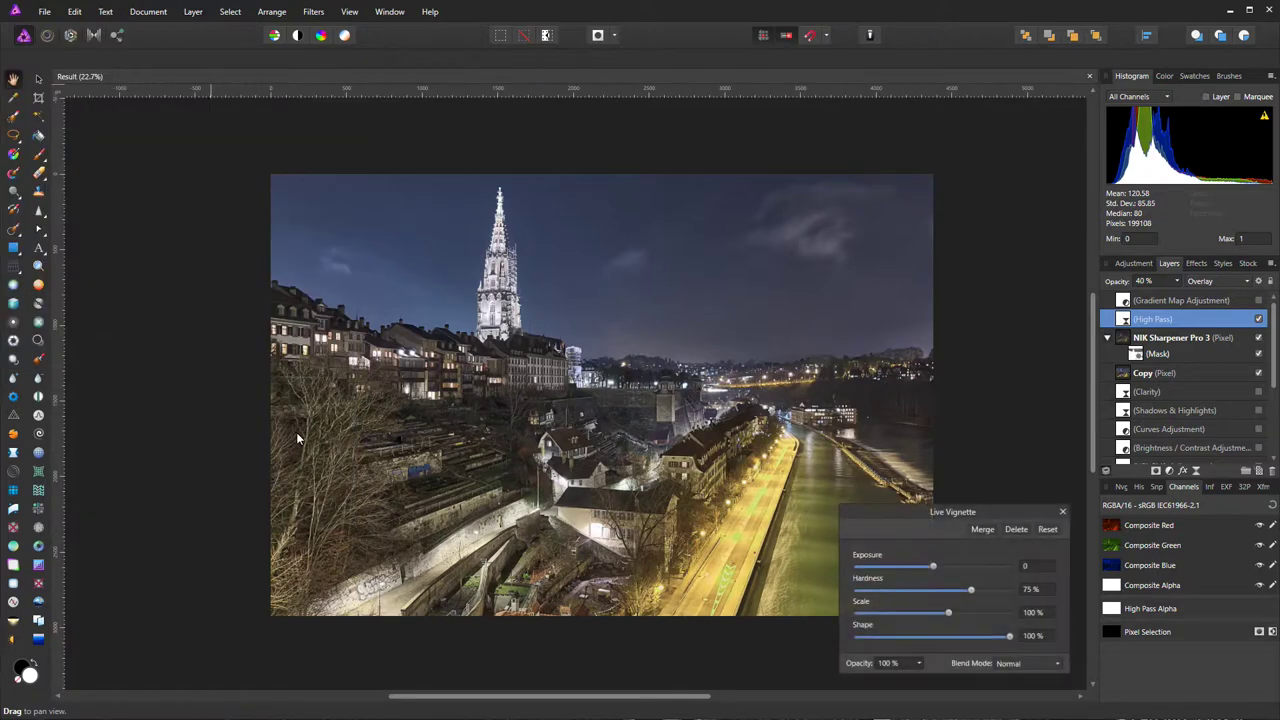
left_click(1052, 666)
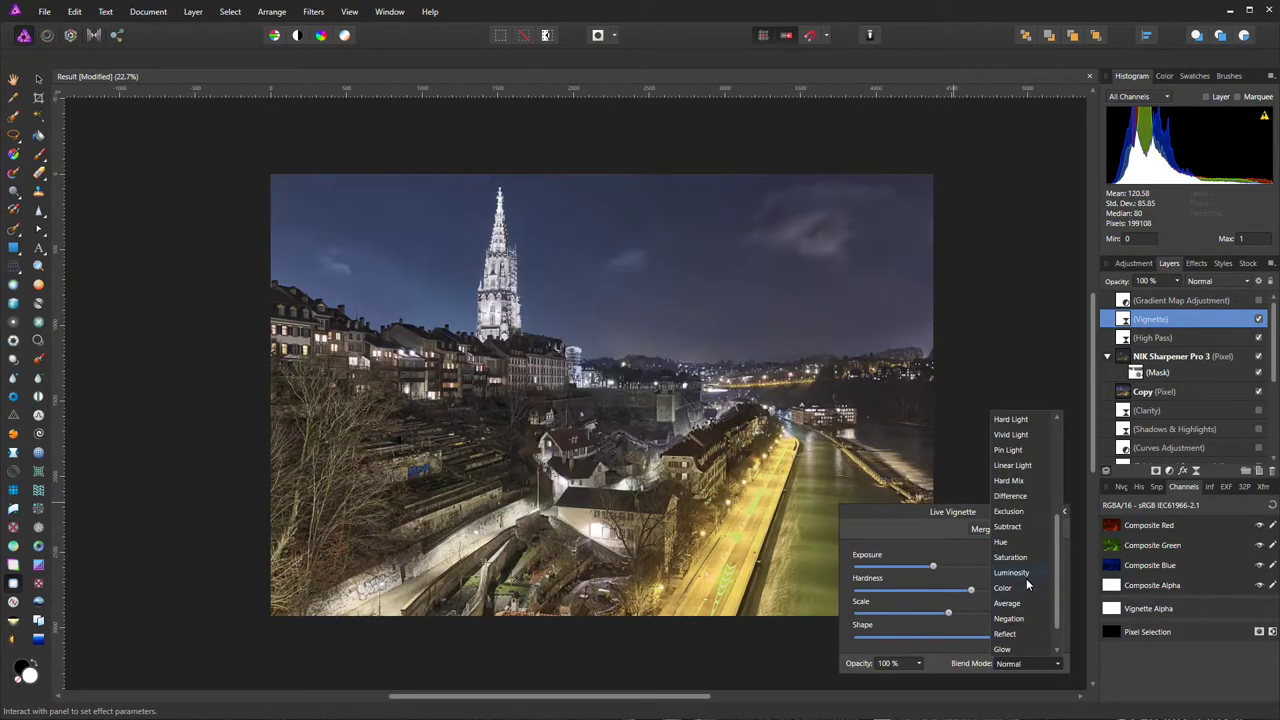
left_click(1011, 572)
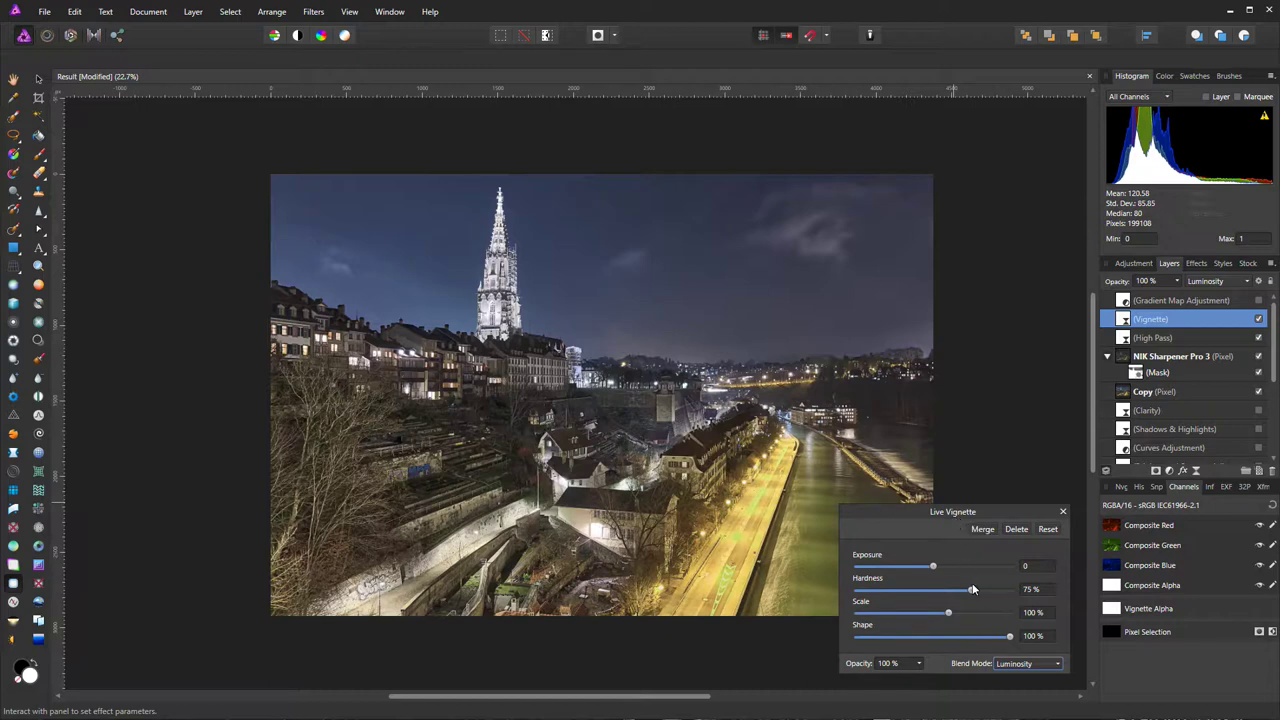
Lower the vignette's exposure to about -2.2 and set its hardness to 75% and scale to 120%
left_click_drag(938, 568, 891, 569)
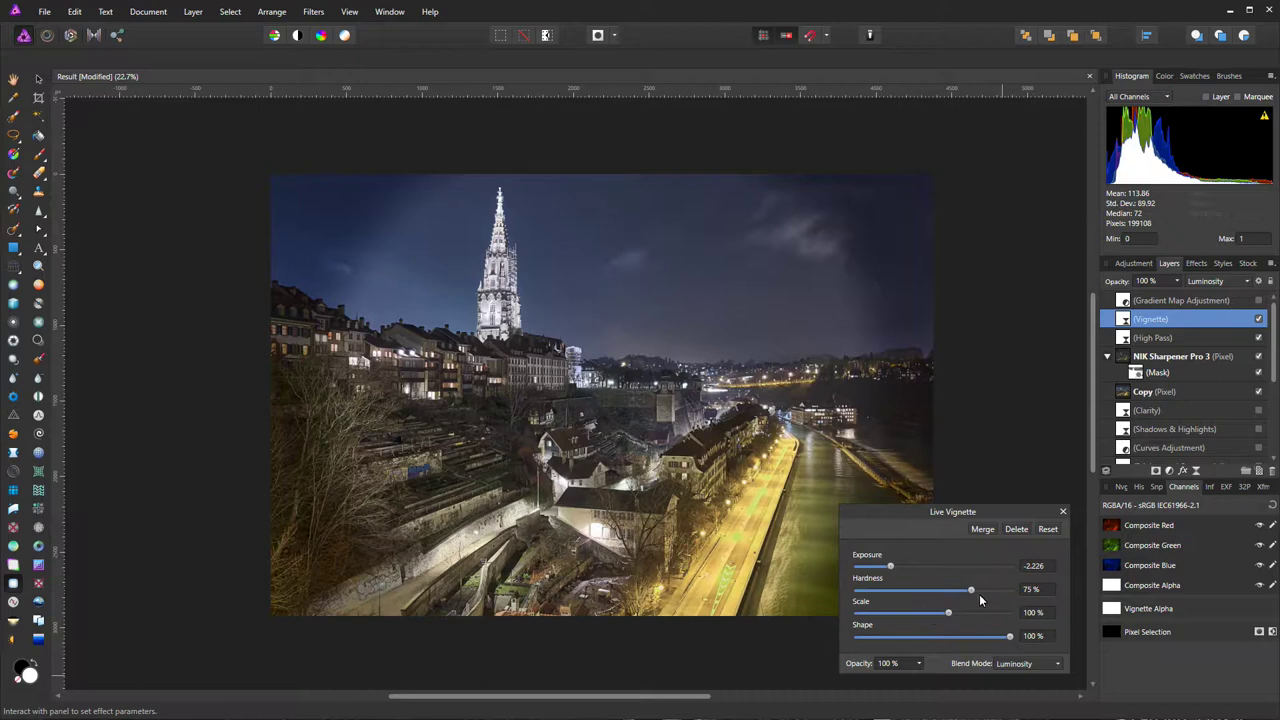
mouse_move(972, 595)
left_mouse_down()
mouse_move(949, 588)
mouse_move(1003, 589)
mouse_move(961, 586)
mouse_move(985, 588)
mouse_move(973, 590)
left_mouse_up()
left_click_drag(948, 618, 953, 614)
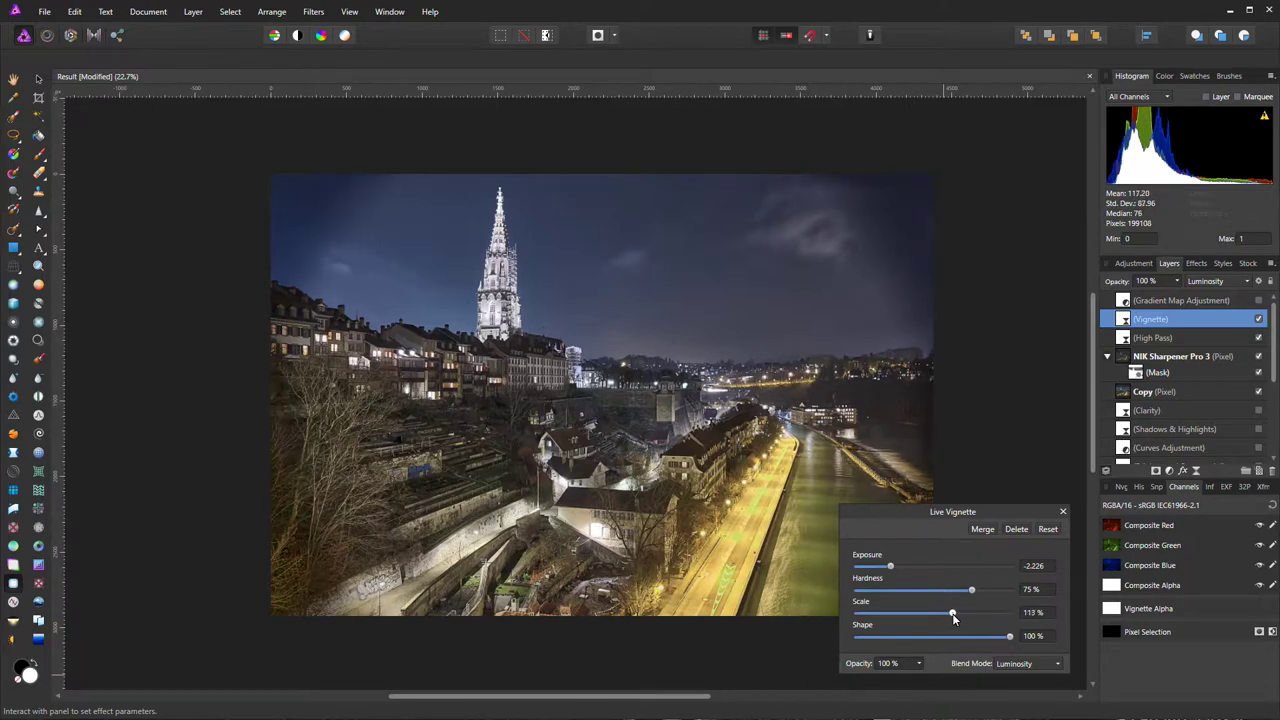
left_click_drag(952, 613, 955, 617)
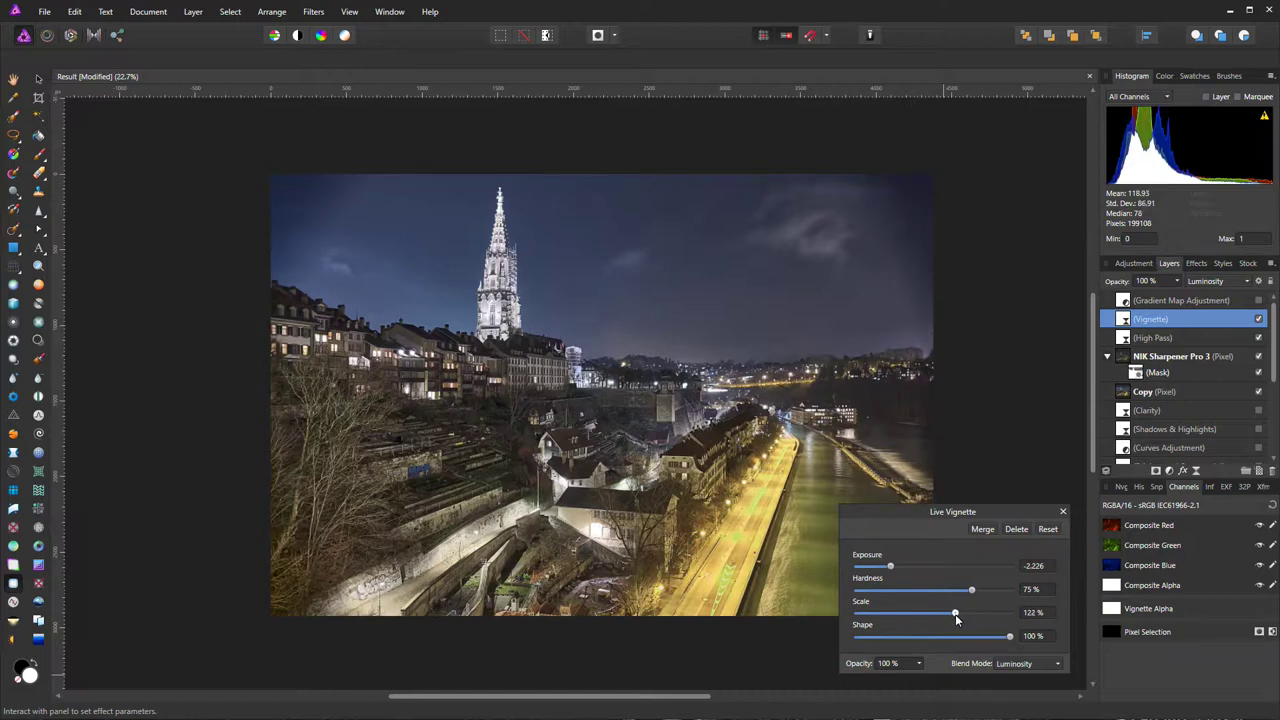
left_click_drag(956, 620, 954, 619)
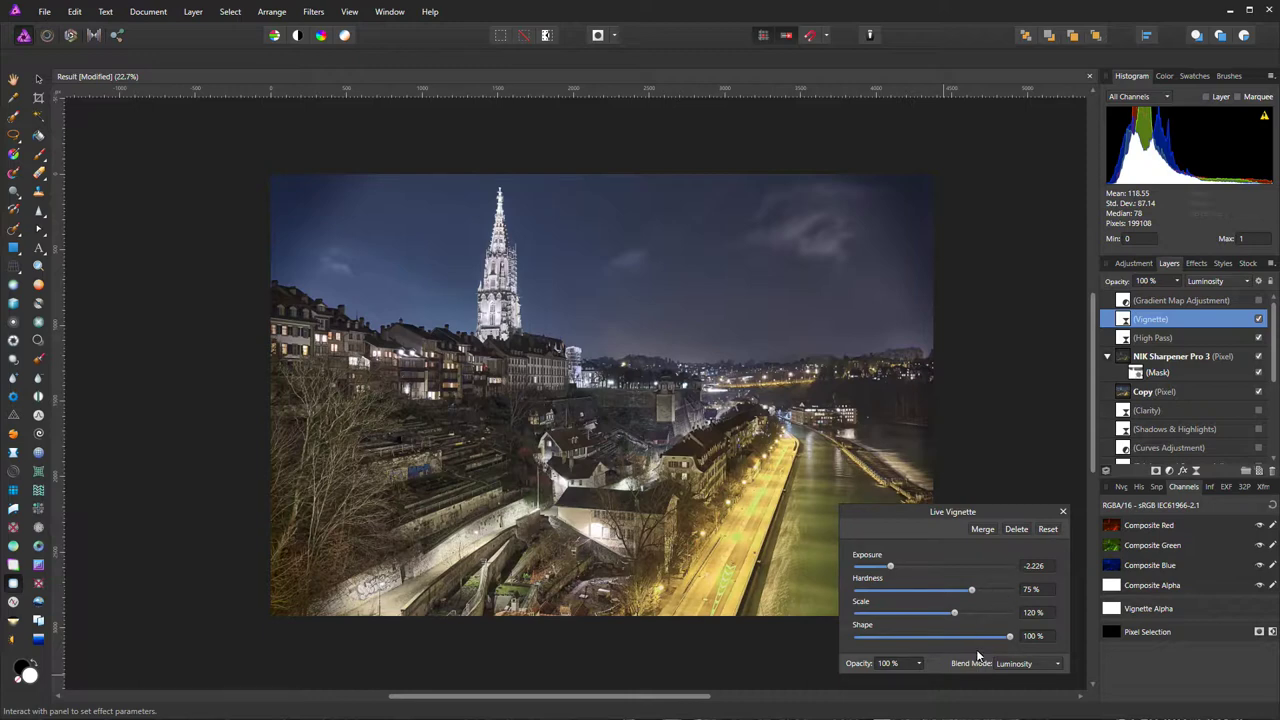
Set the vignette's shape to 90% and its exposure to -0.8, and close the filter settings
mouse_move(1002, 639)
left_mouse_down()
mouse_move(953, 634)
mouse_move(1008, 638)
mouse_move(963, 632)
mouse_move(995, 639)
left_mouse_up()
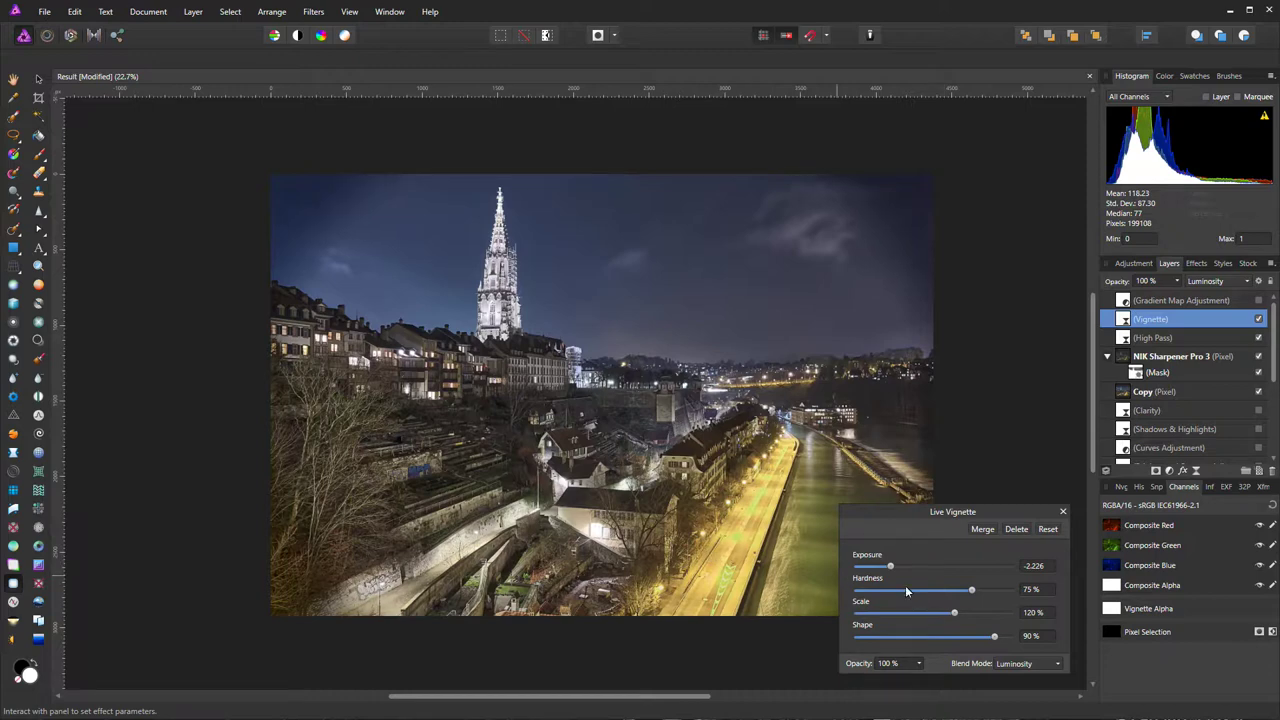
left_click_drag(891, 567, 918, 573)
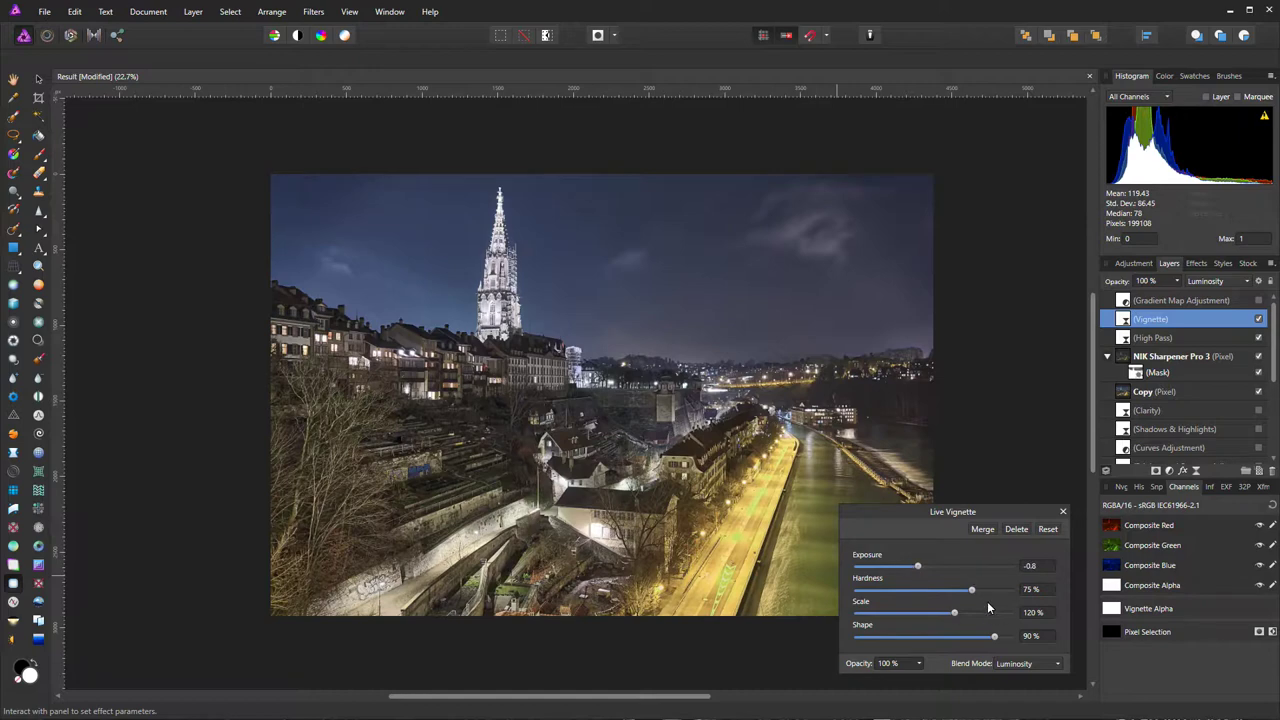
left_click(1063, 512)
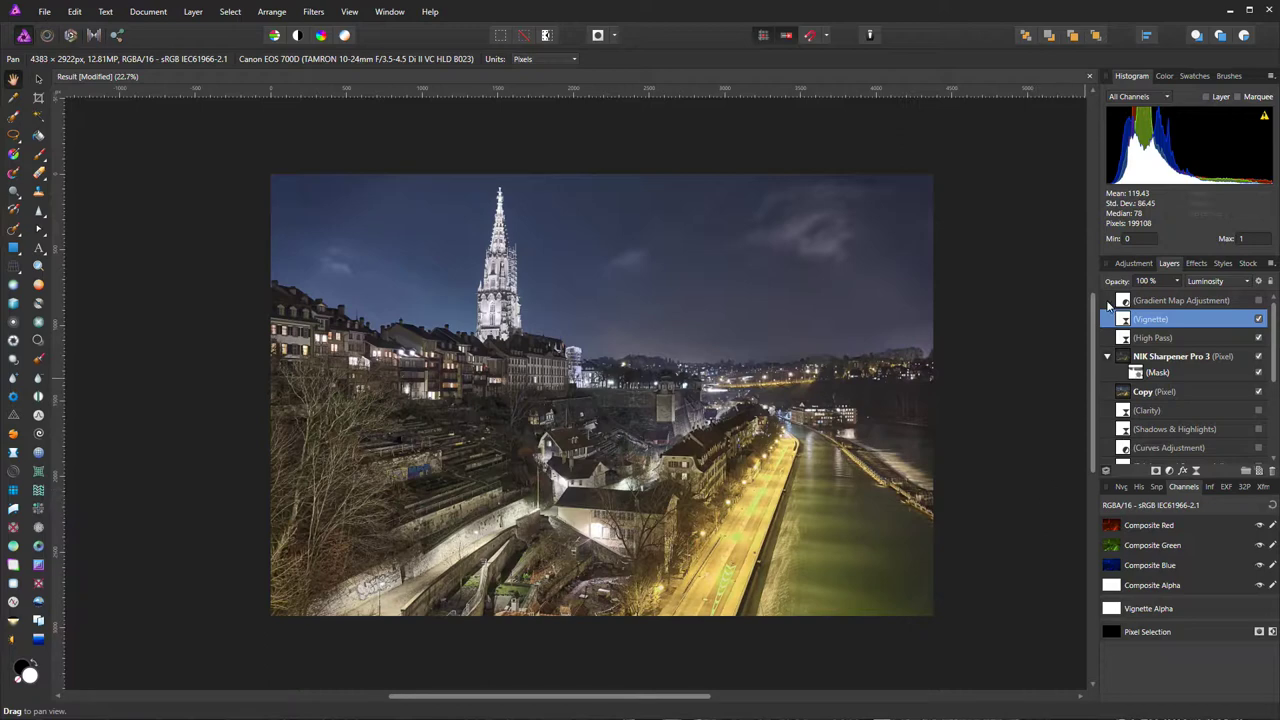
Lower the Vignette layer's opacity to 60% and compare the photo with the vignette off and on
left_click(1179, 280)
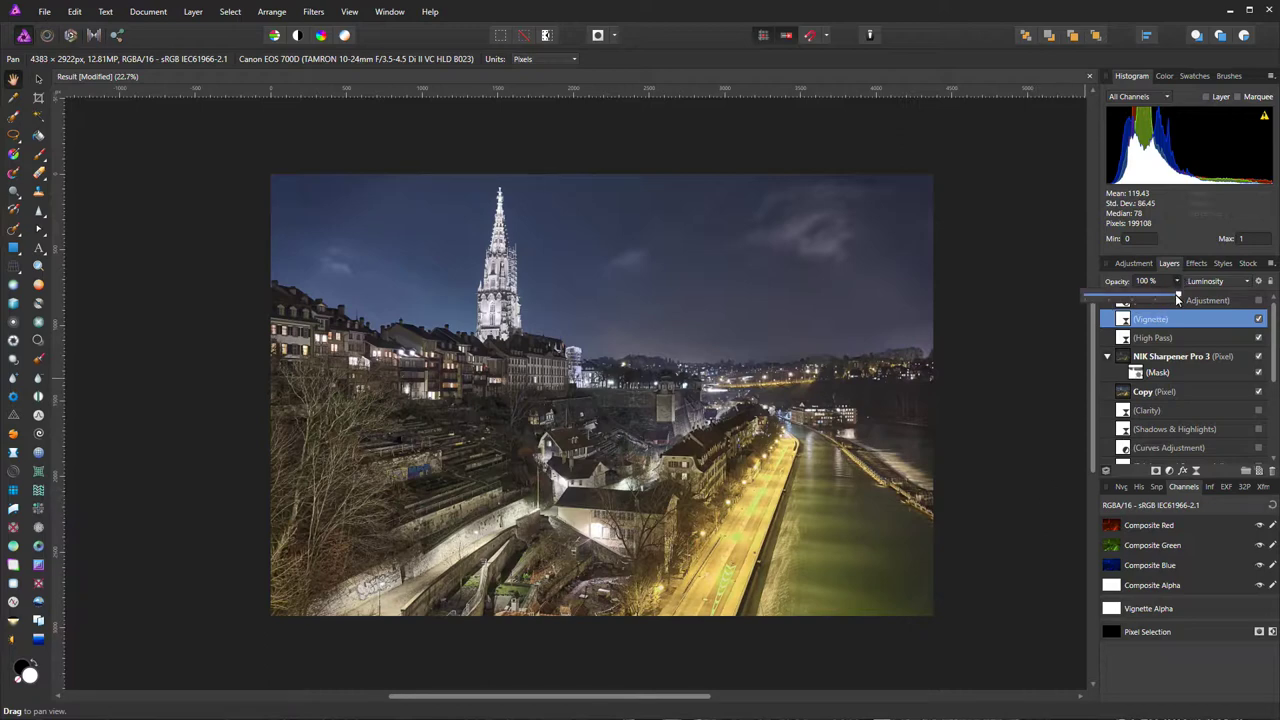
left_click_drag(1179, 298, 1135, 311)
mouse_move(1149, 307)
left_mouse_down()
mouse_move(1180, 304)
mouse_move(1126, 320)
mouse_move(1167, 321)
mouse_move(1152, 321)
left_mouse_up()
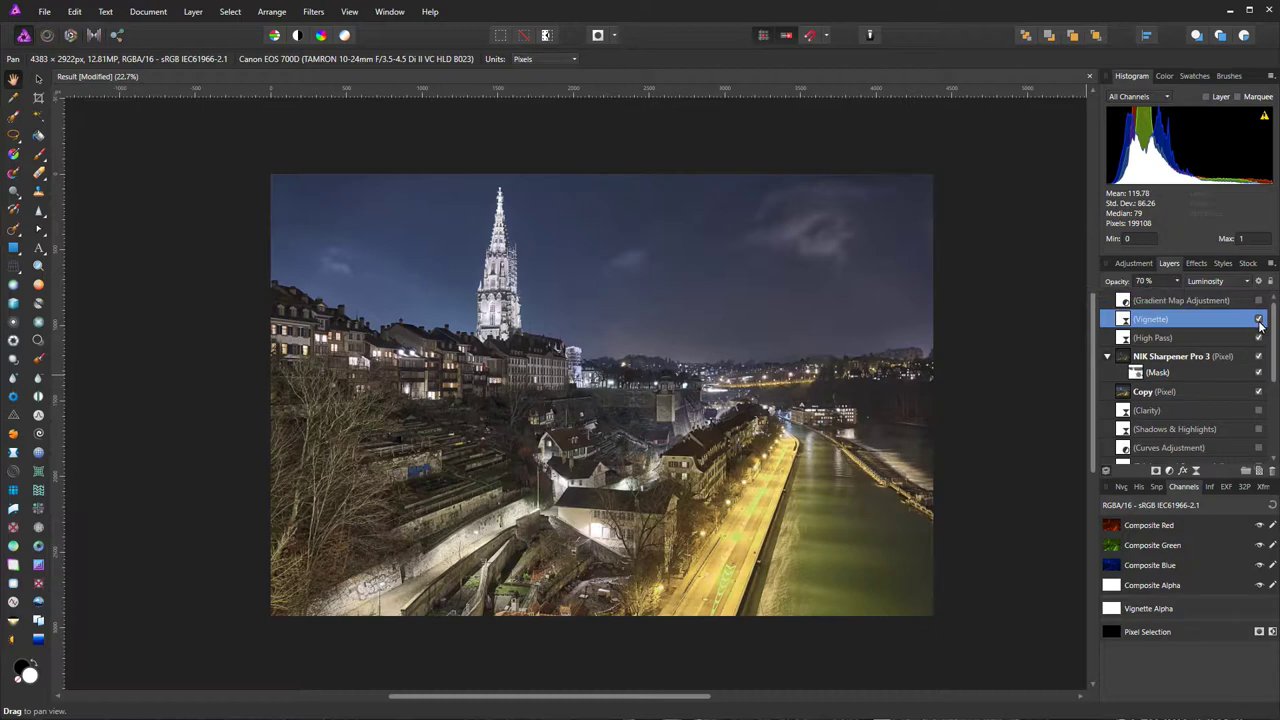
left_click(1258, 321)
left_click(1258, 321)
left_click(1176, 282)
left_click_drag(1178, 298, 1178, 283)
left_click(1258, 320)
left_click(1258, 321)
Examine the vignette's effect on the river corner in close-up and on the whole photo
scroll(944, 618, "up", 4)
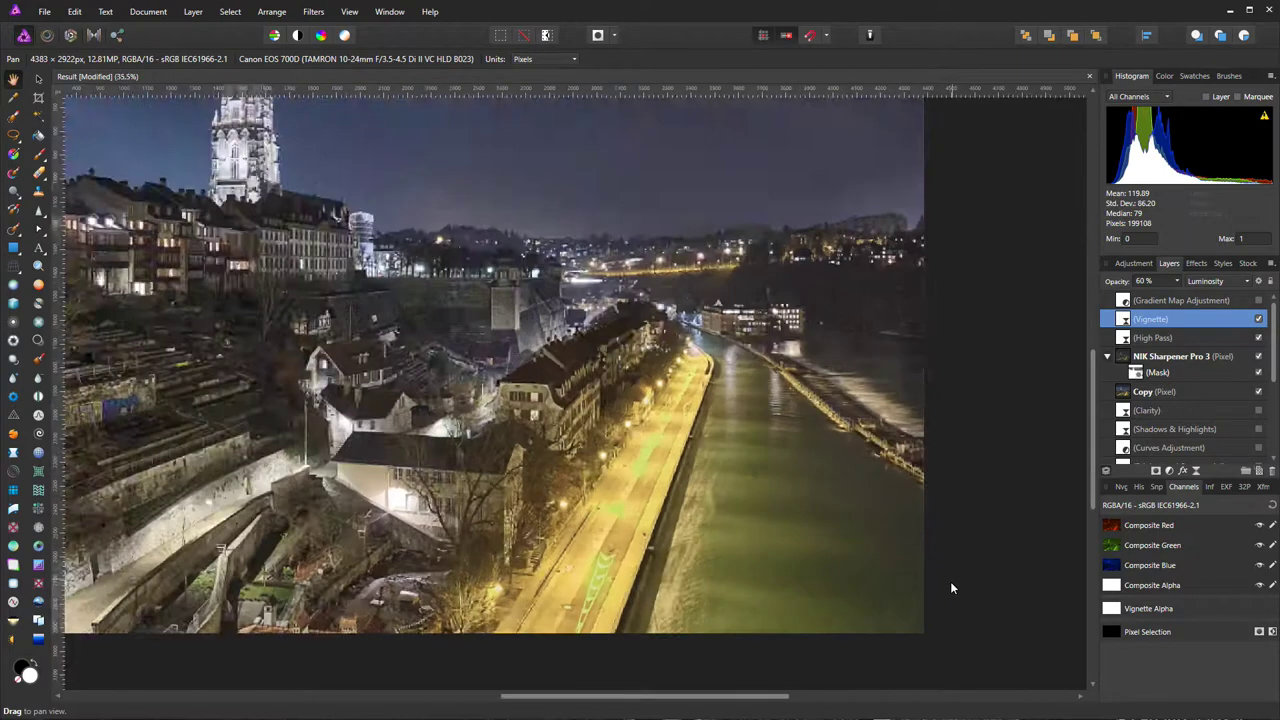
scroll(921, 578, "up", 2)
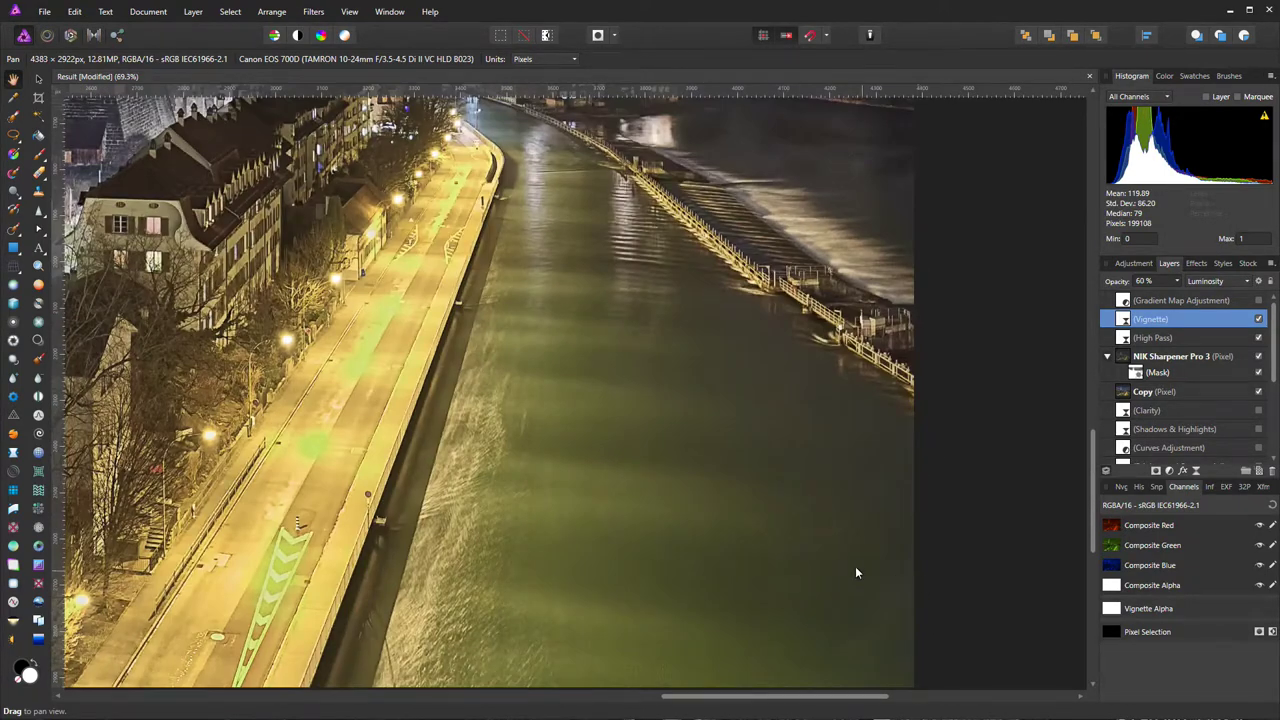
scroll(856, 566, "down", 3)
scroll(856, 568, "down", 1)
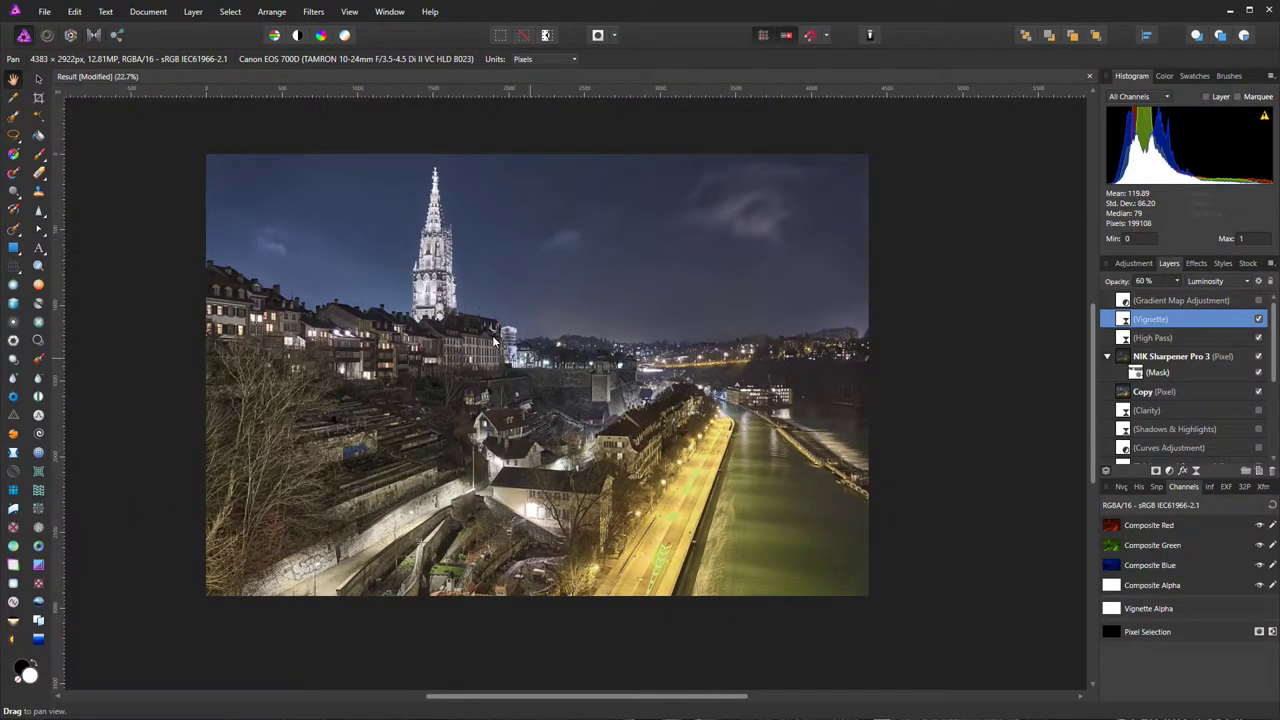
scroll(590, 394, "down", 1)
scroll(600, 402, "up", 1)
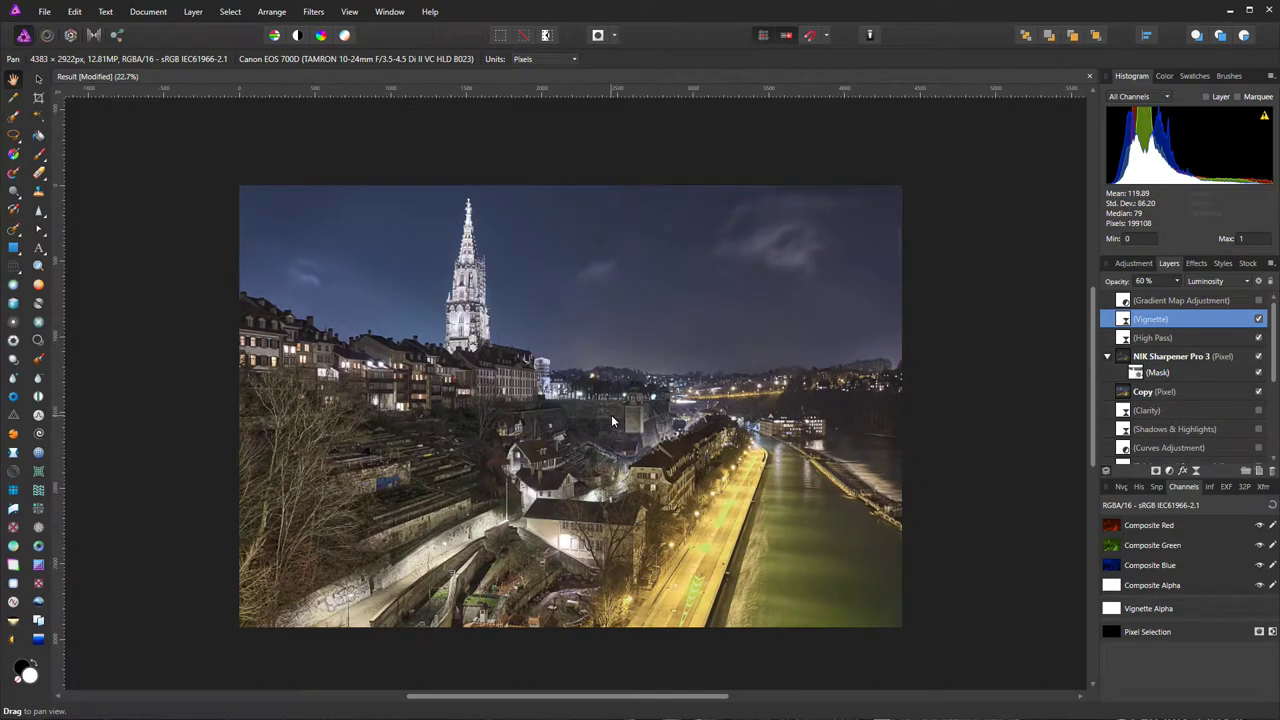
left_click(1155, 338)
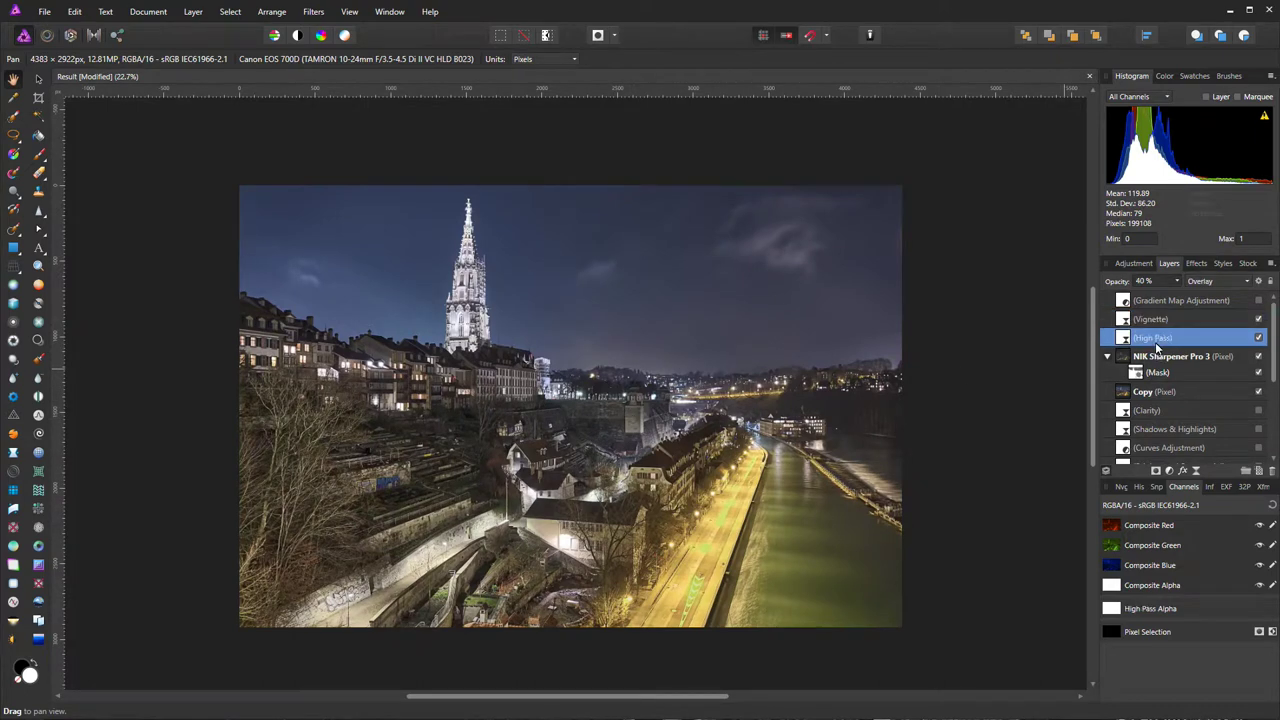
left_click(1150, 321)
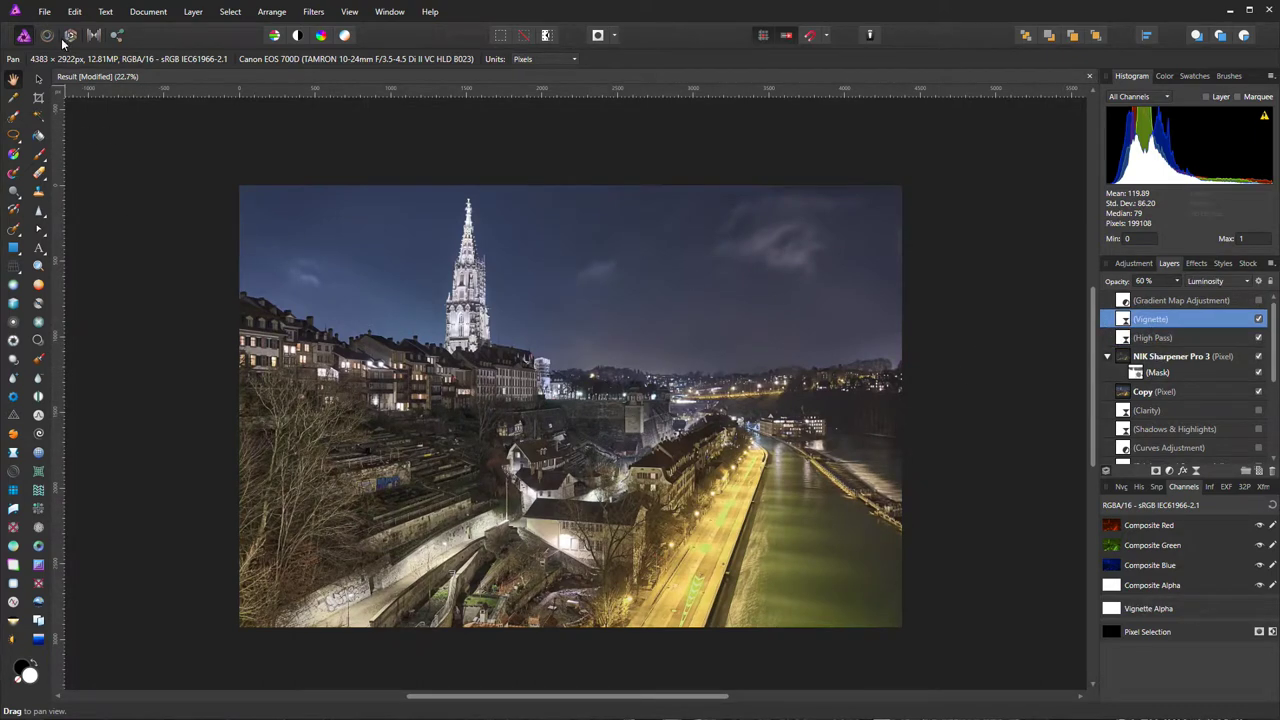
Save the document and start a TIFF export with the Tiff 8 Bit SRGB preset, checking its detailed settings
left_click(44, 11)
left_click(60, 192)
left_click(52, 13)
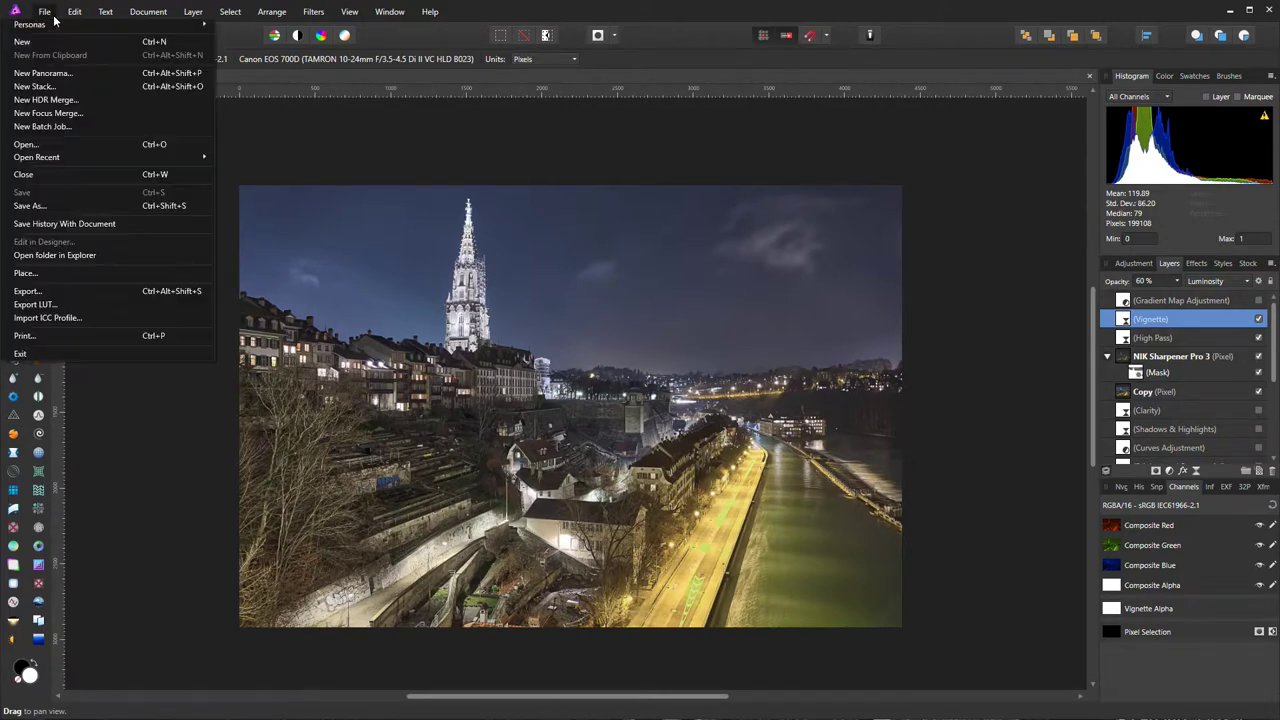
left_click(63, 292)
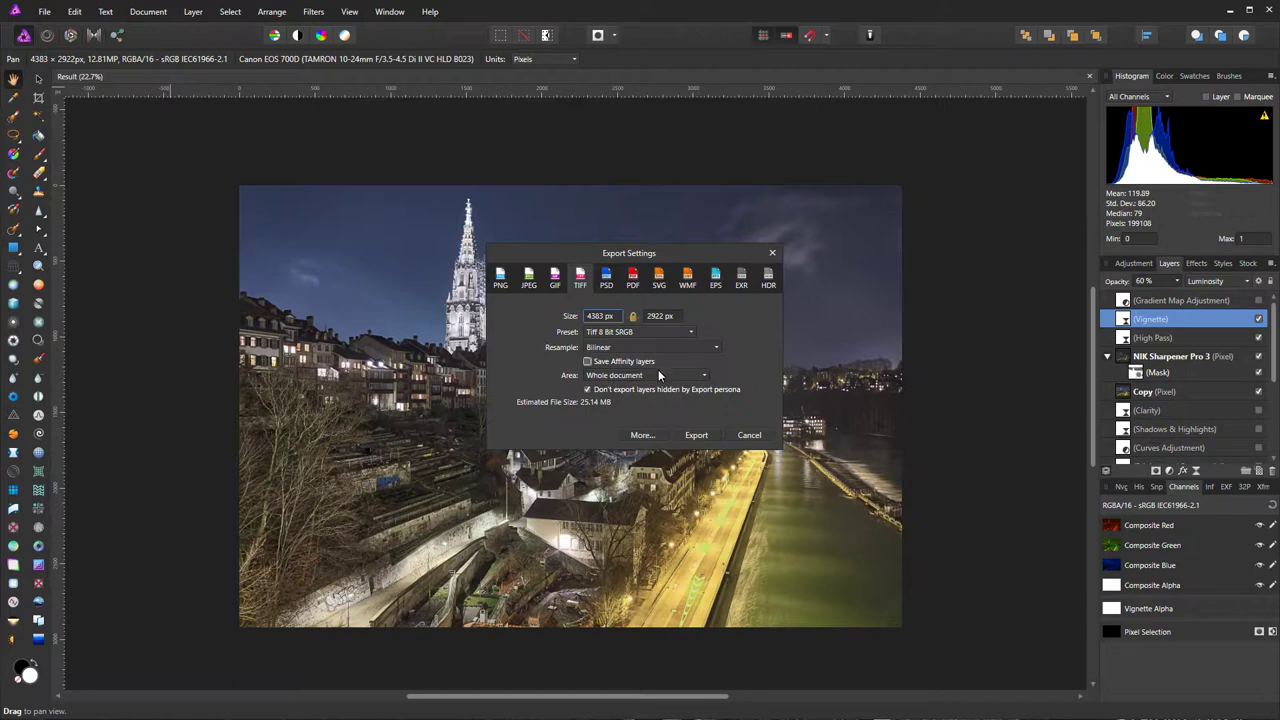
left_click(643, 434)
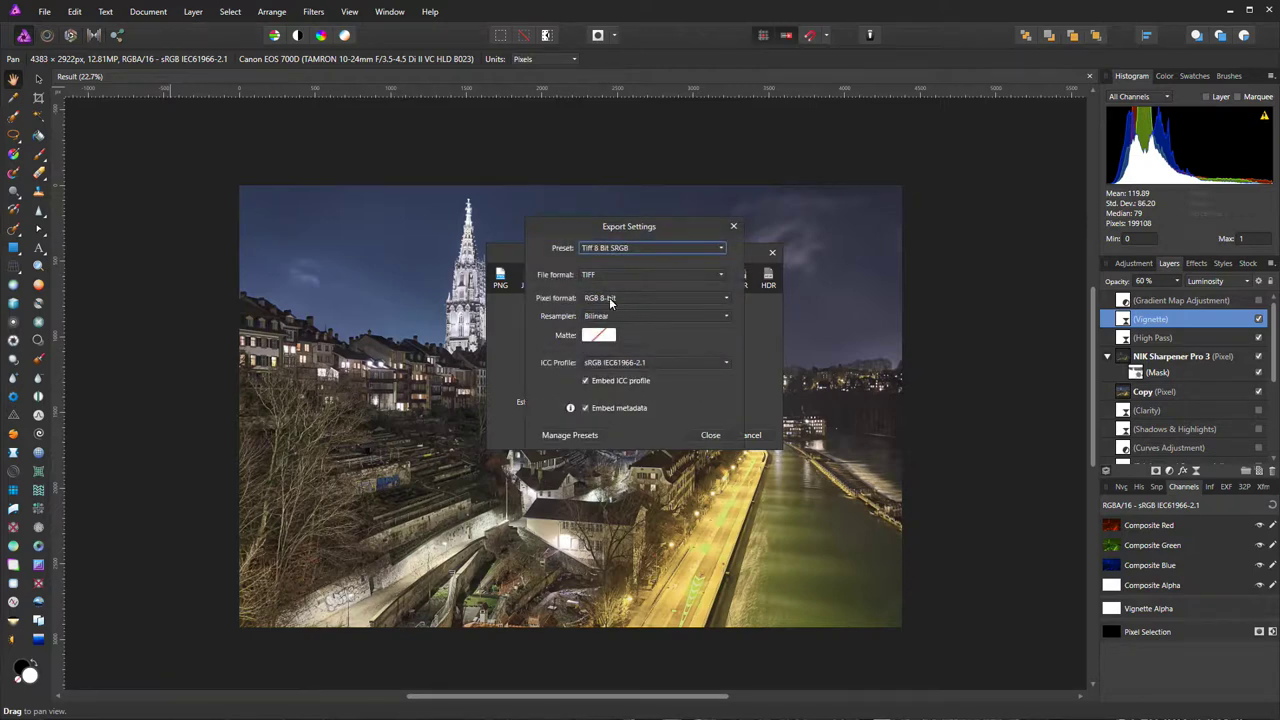
left_click(719, 435)
left_click(710, 436)
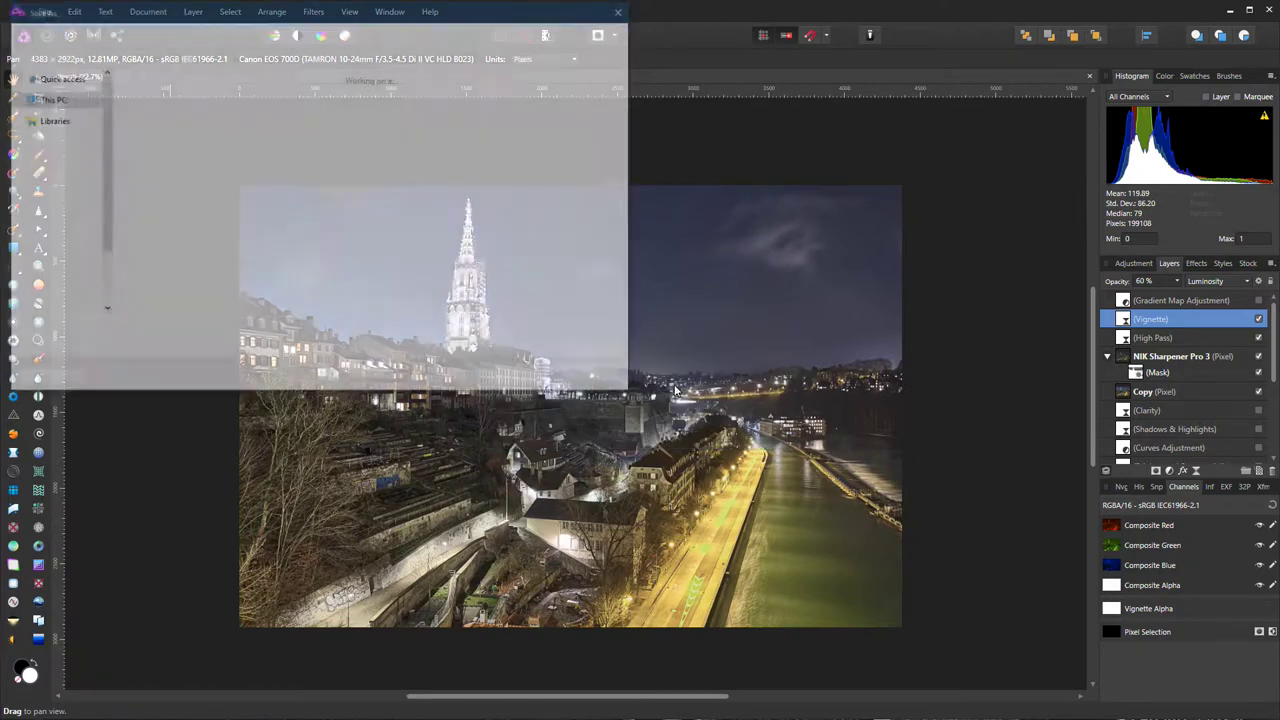
Save the export as Result.tif in the Bern folder, replacing the existing file
left_click(162, 331)
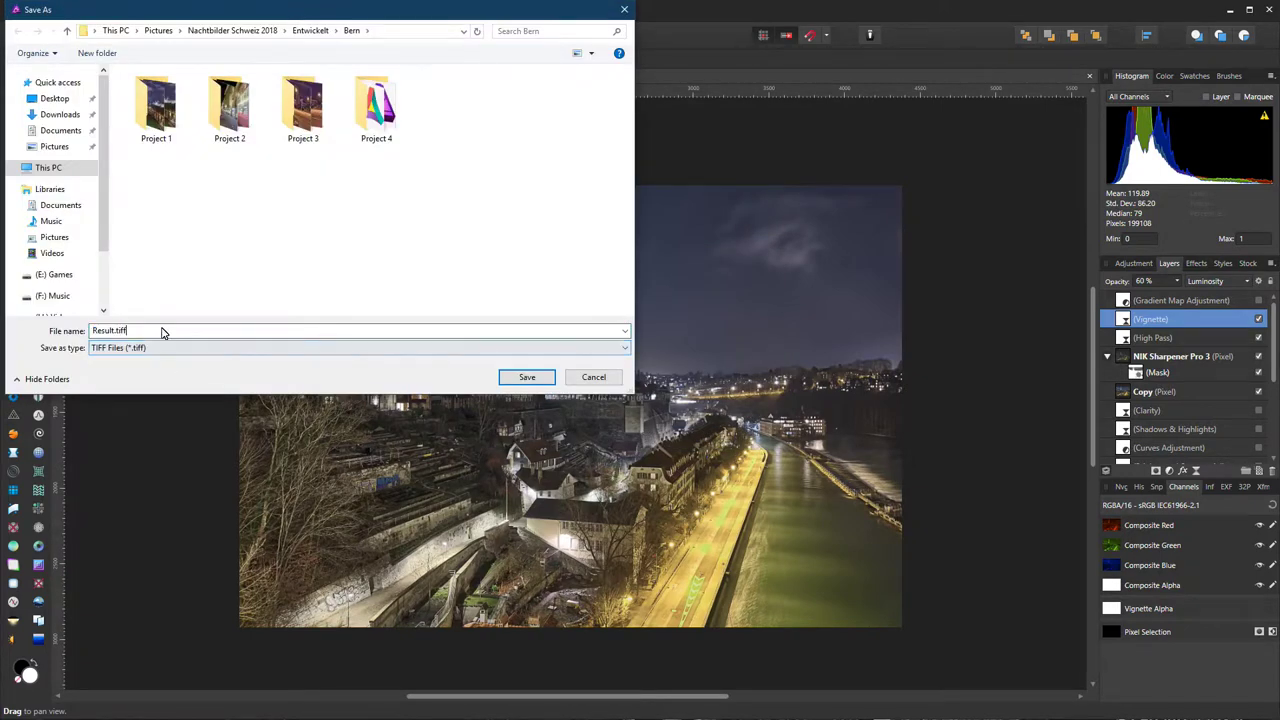
left_click(530, 380)
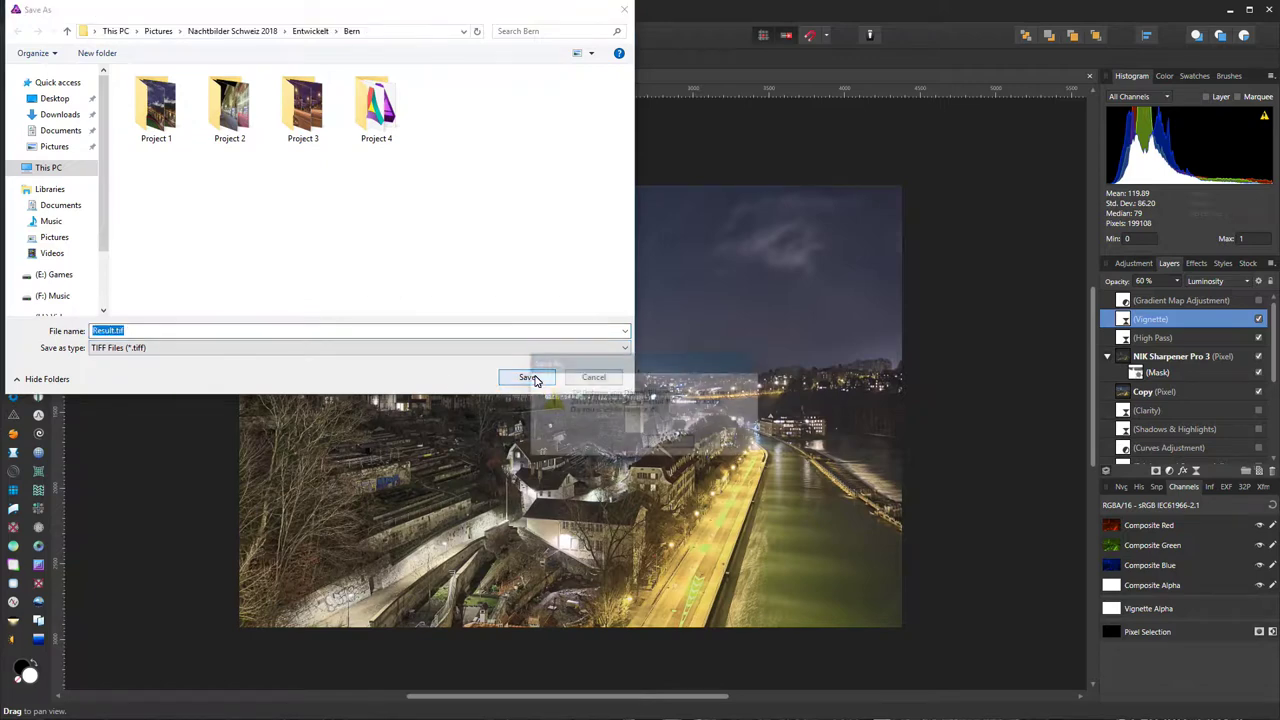
left_click(669, 443)
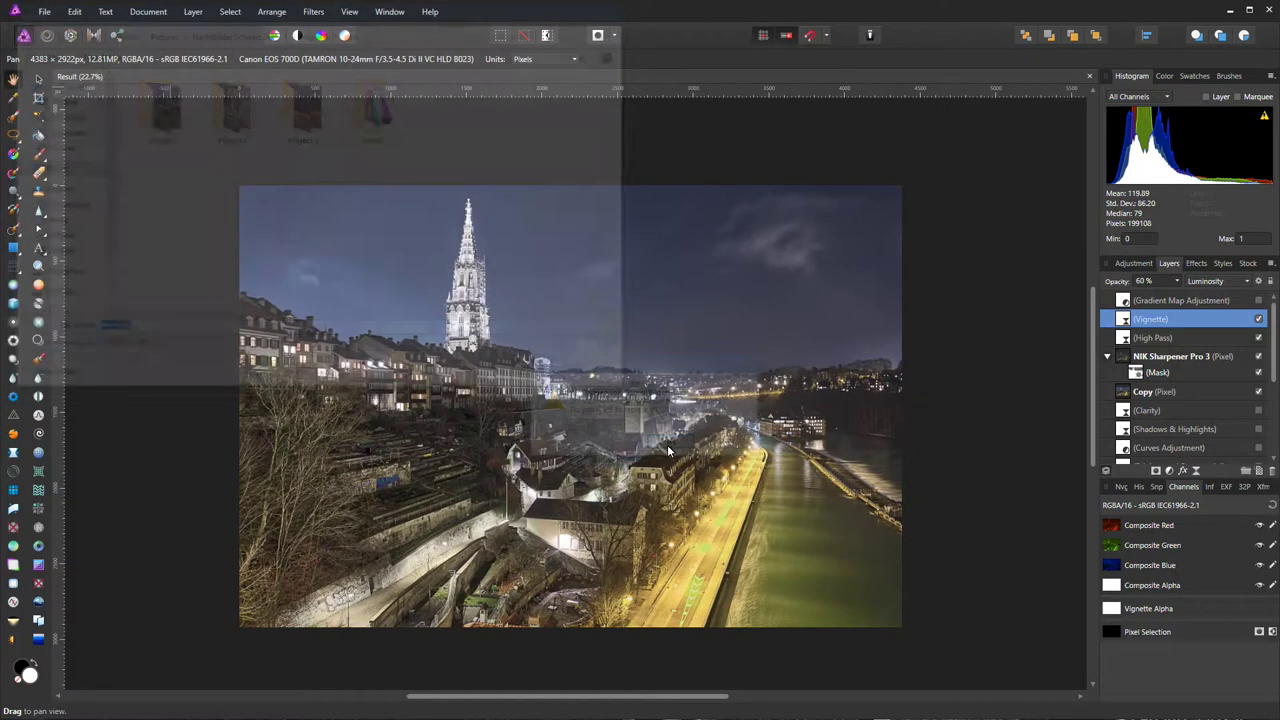